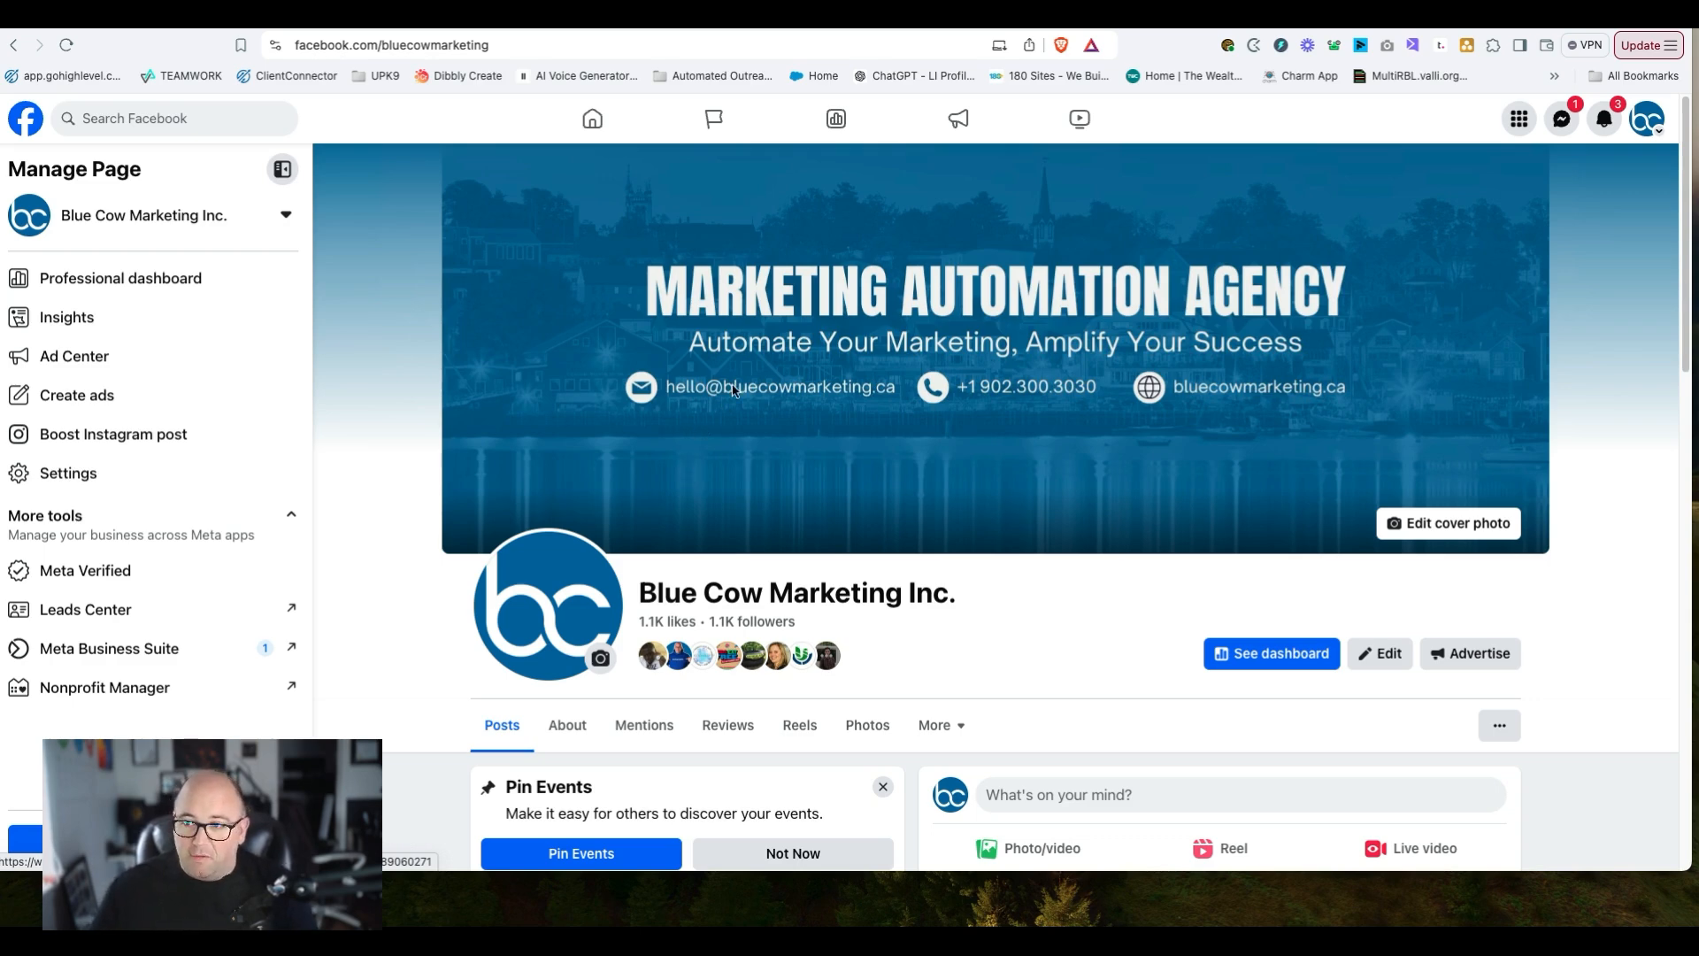
# - Open Ads Manager and create a new Auction campaign with the Awareness objective
pyautogui.click(836, 118)
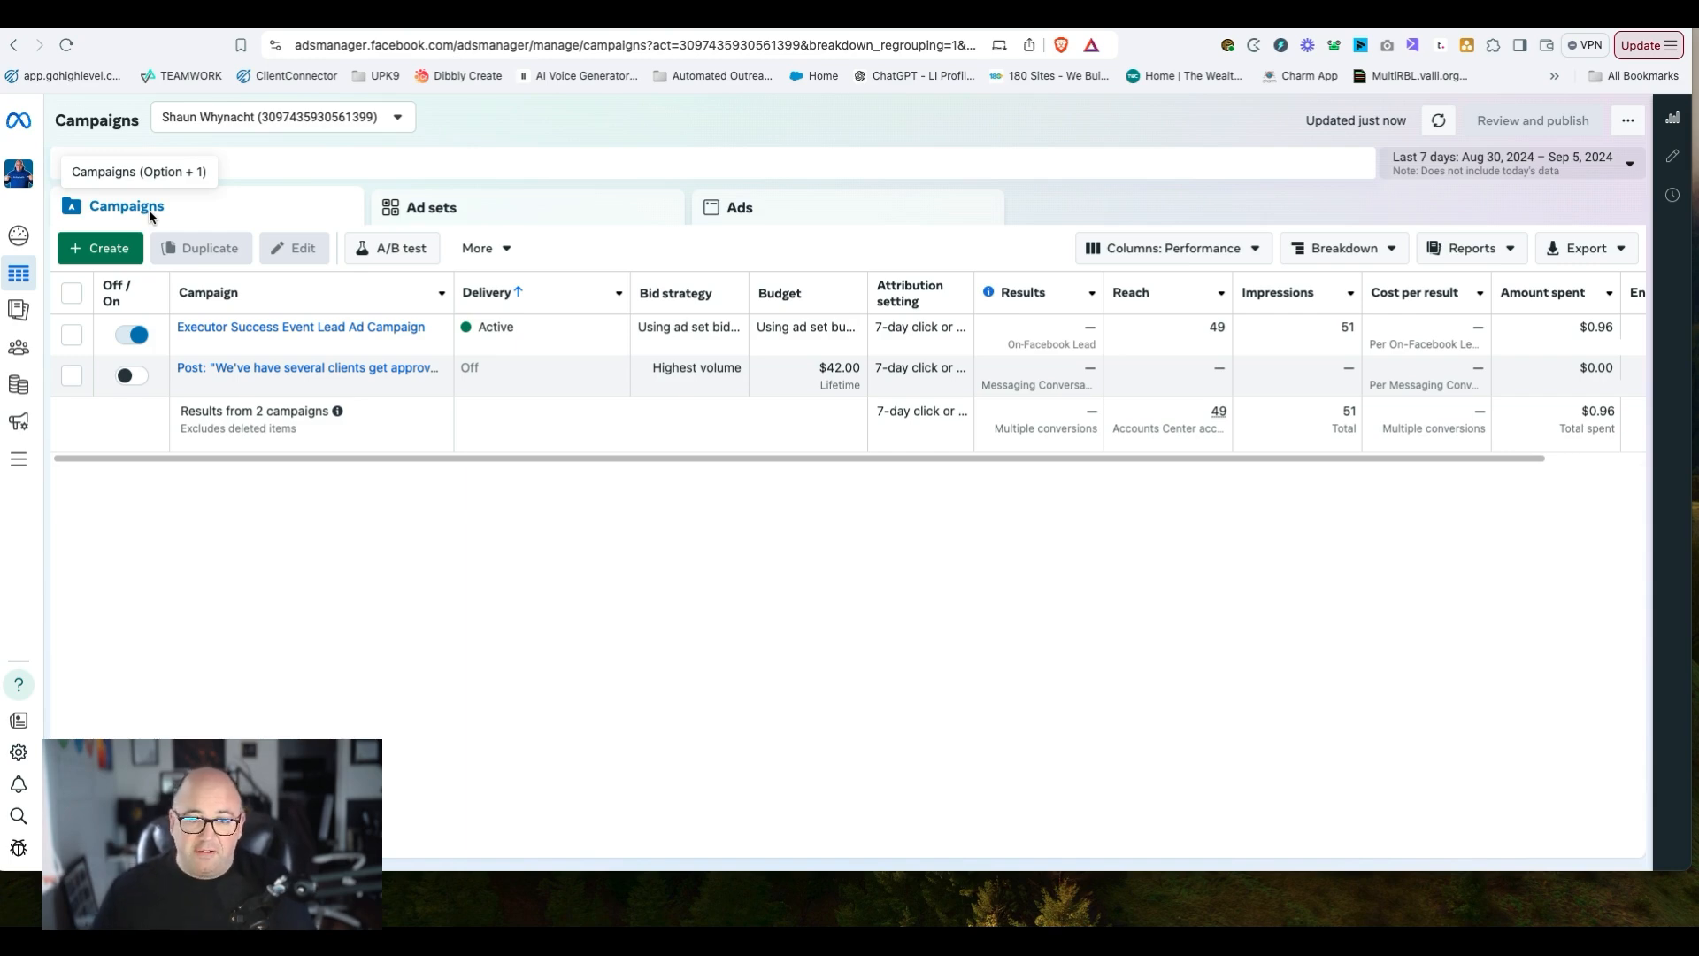
pyautogui.click(84, 247)
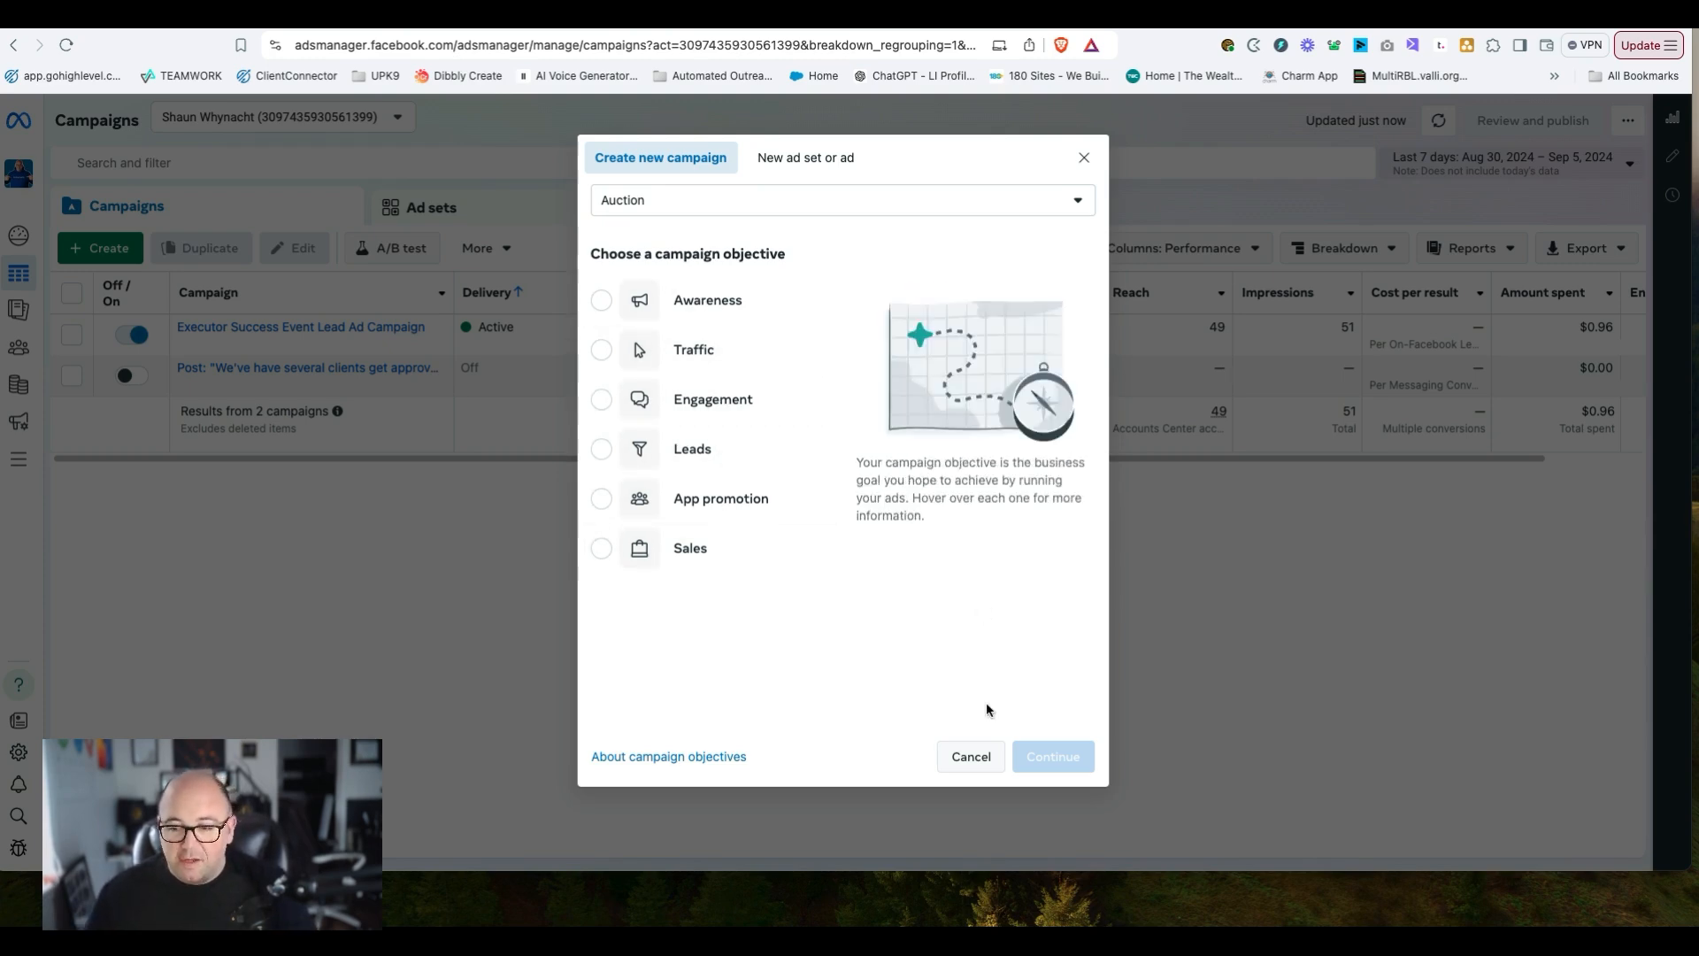
pyautogui.click(673, 297)
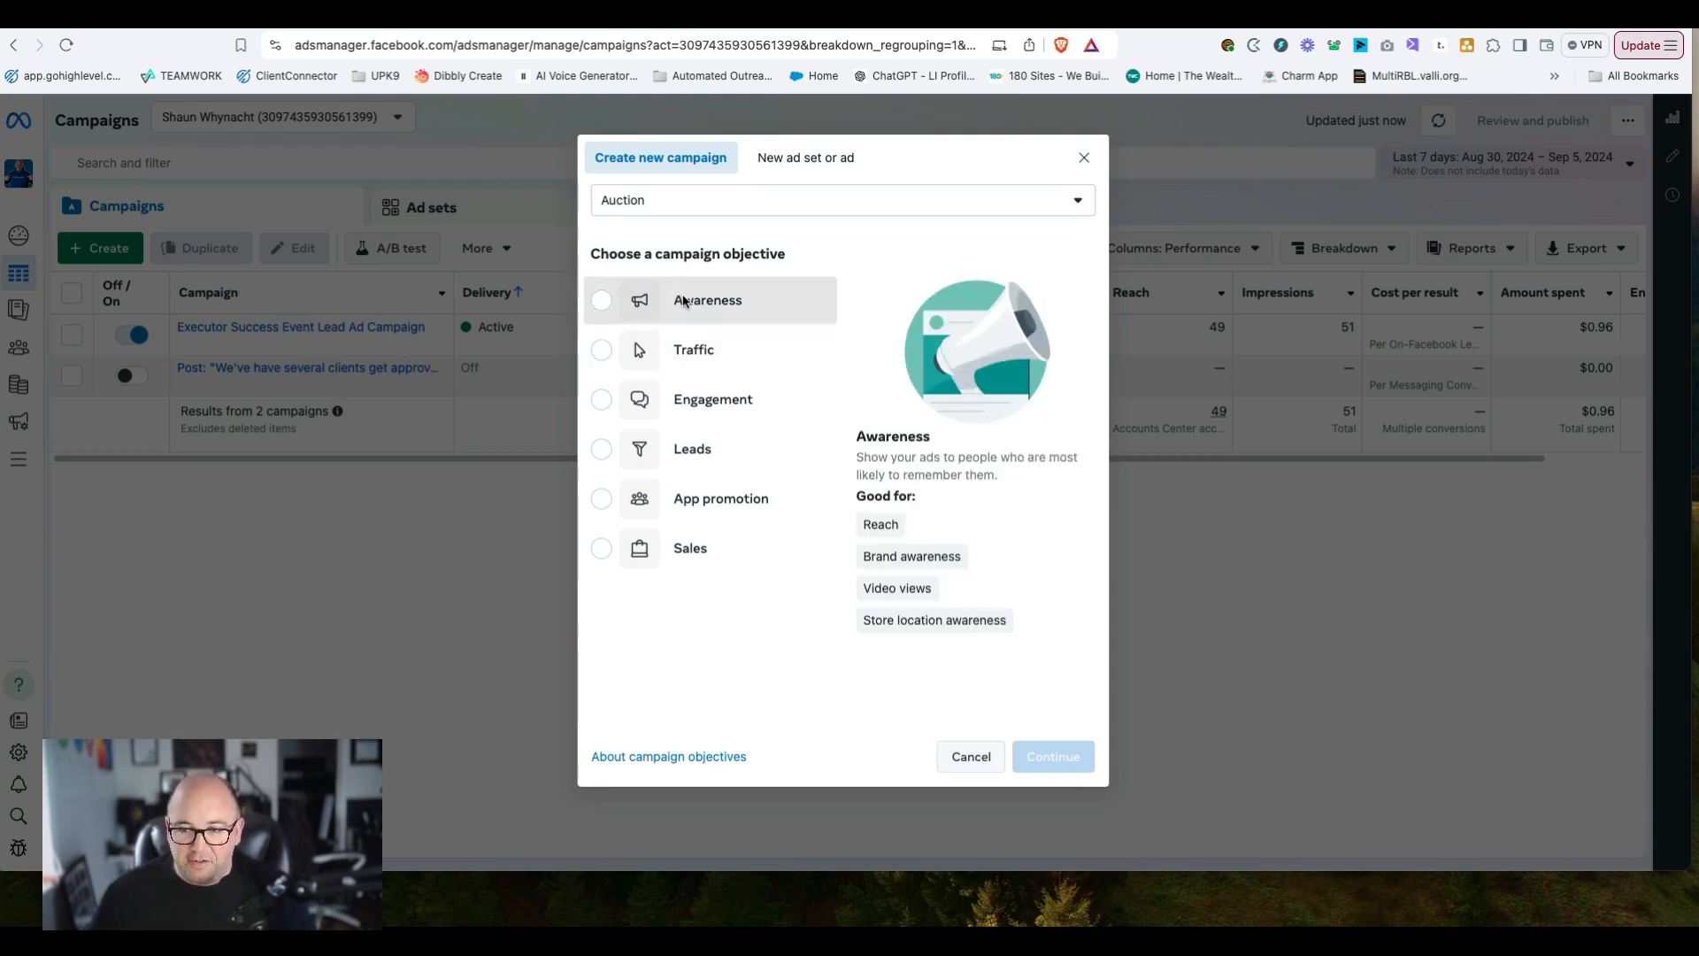
pyautogui.click(1058, 757)
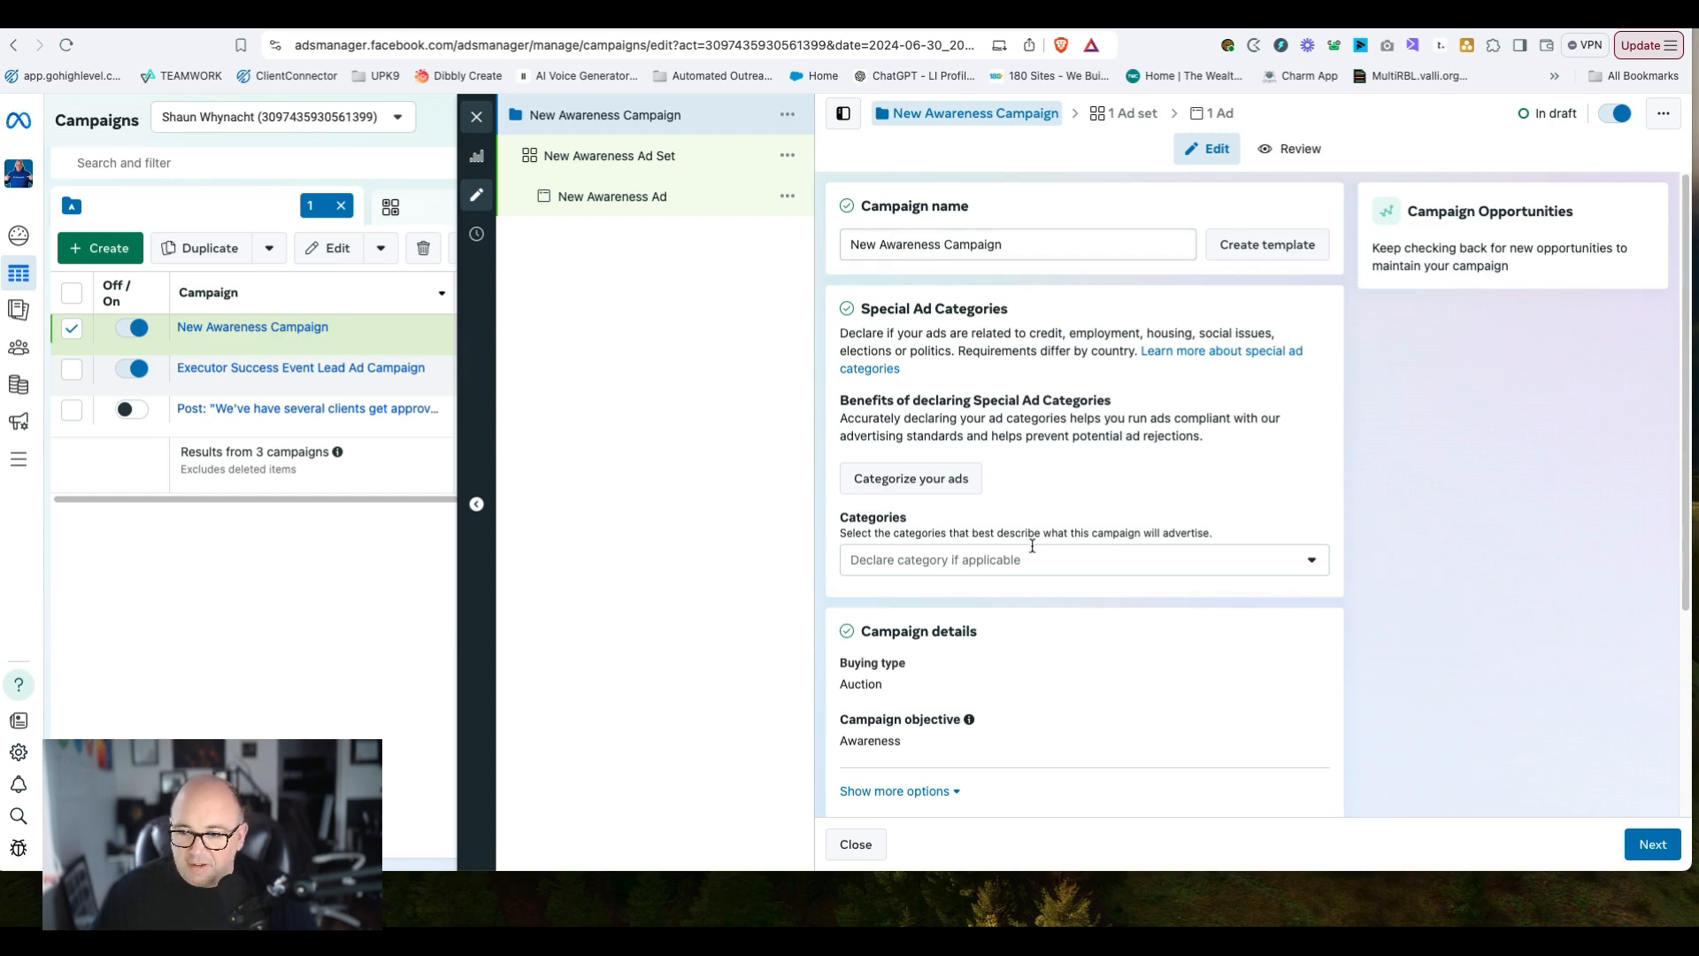
# - Declare "Social issues, elections or politics" as the campaign's special ad category
pyautogui.scroll(-5, 1070, 602)
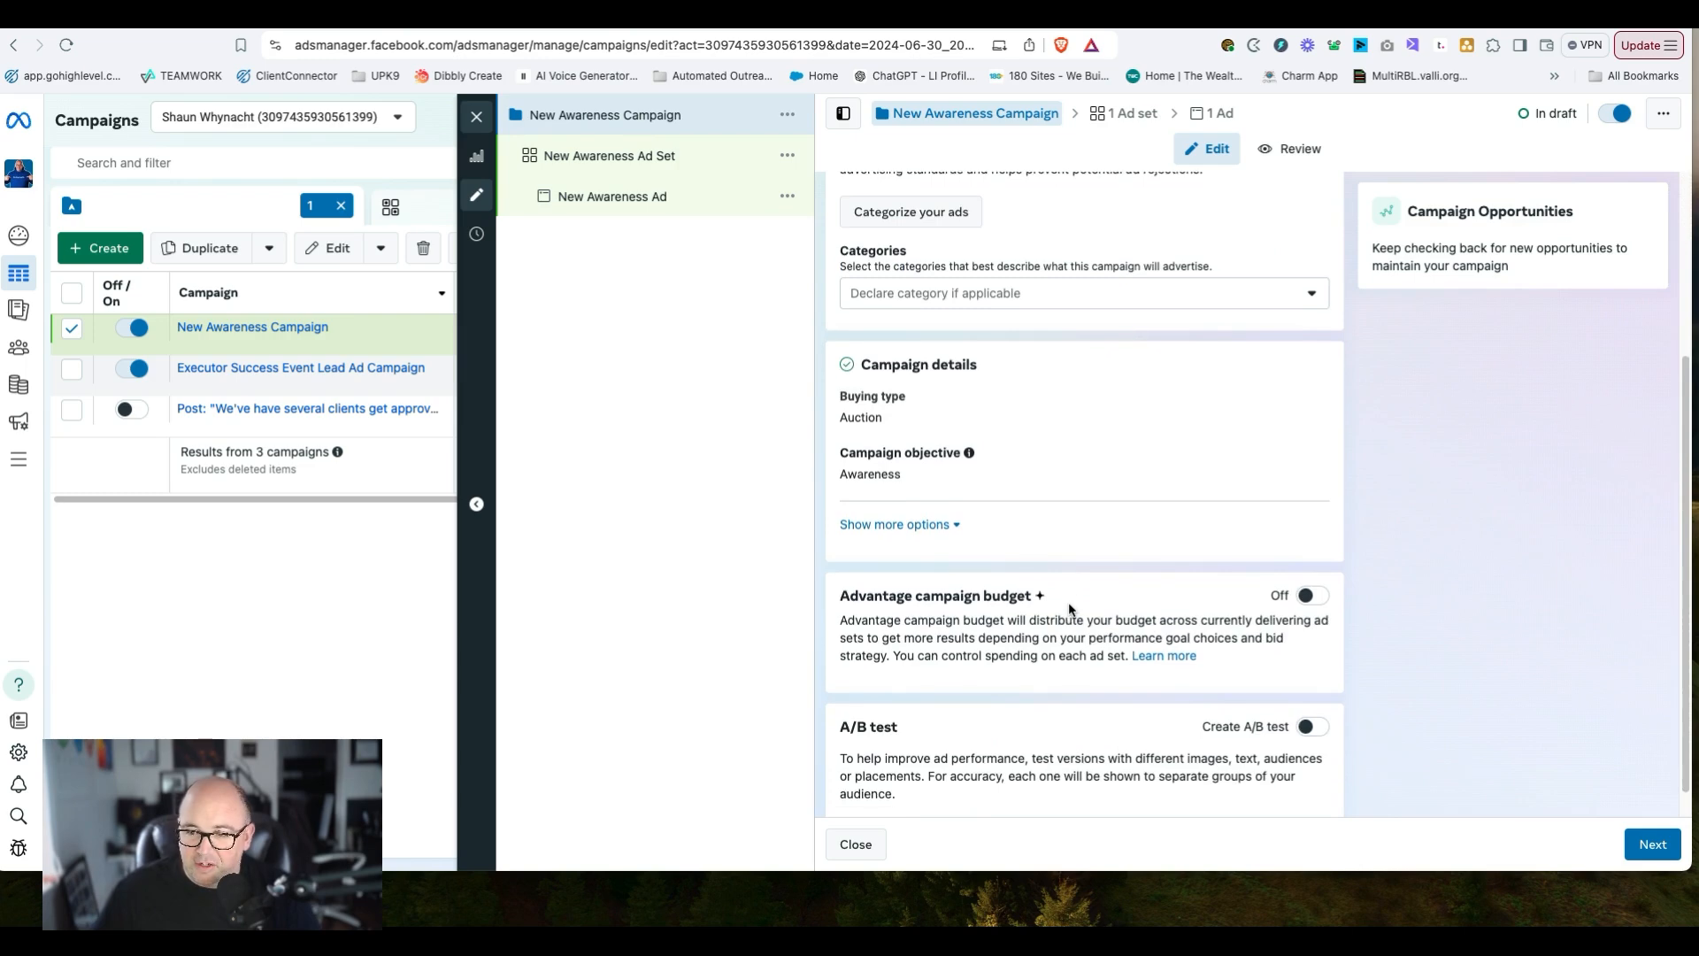
pyautogui.scroll(5, 1069, 602)
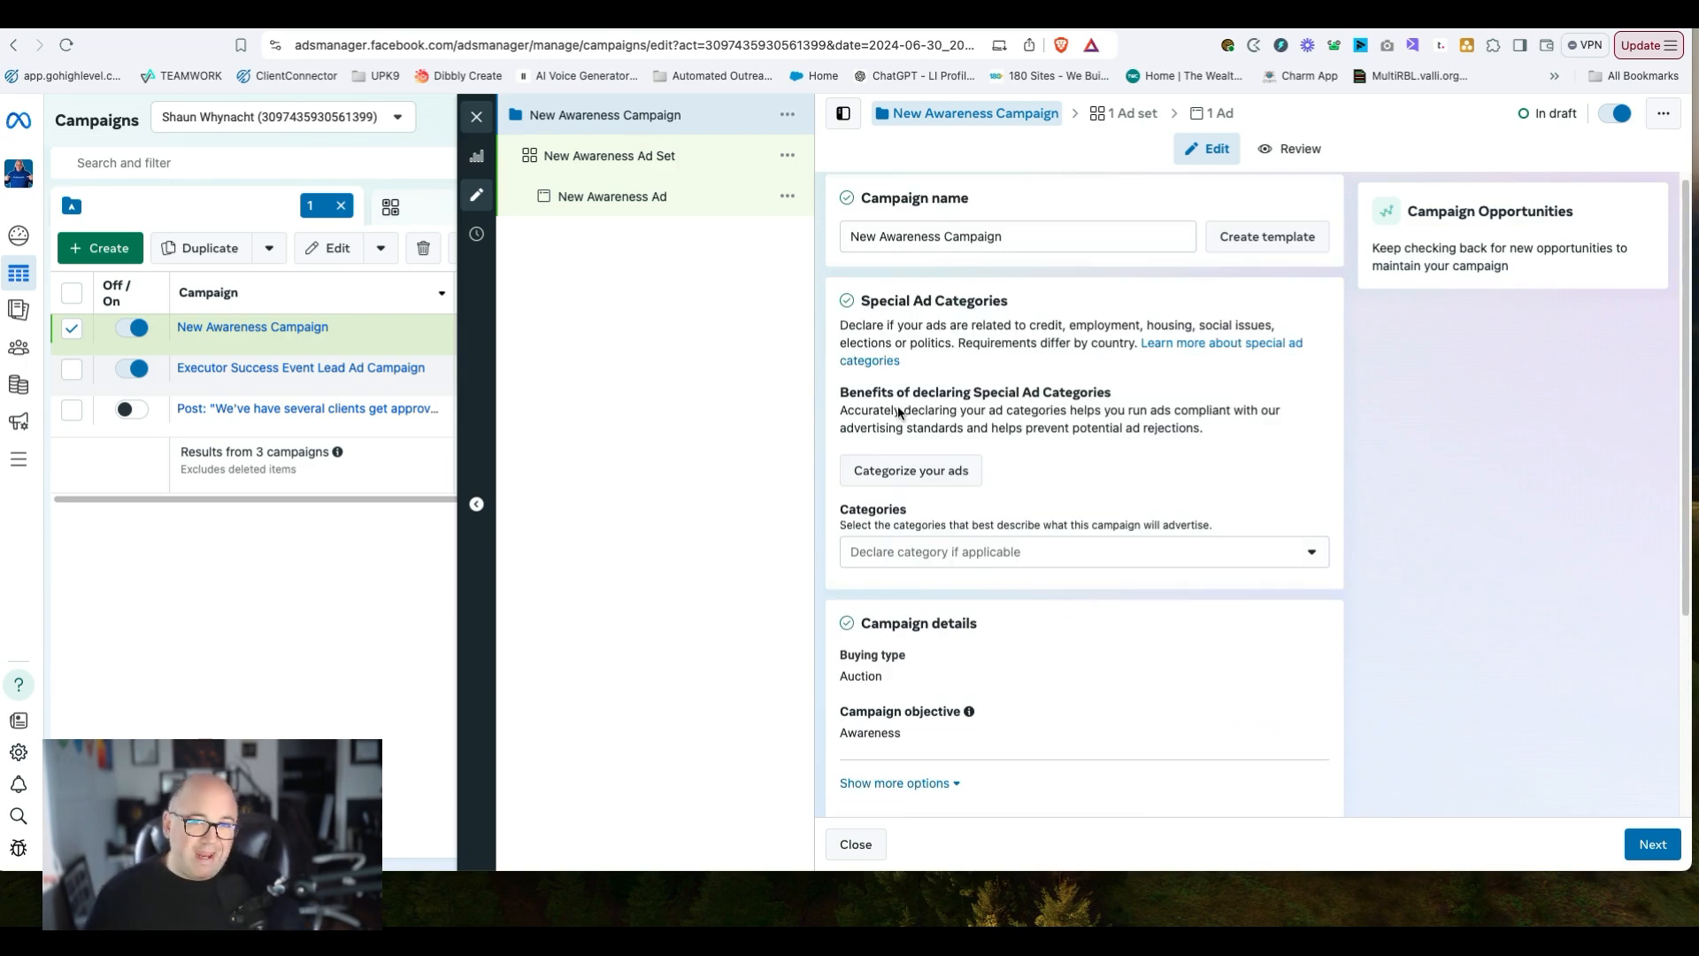
pyautogui.click(953, 544)
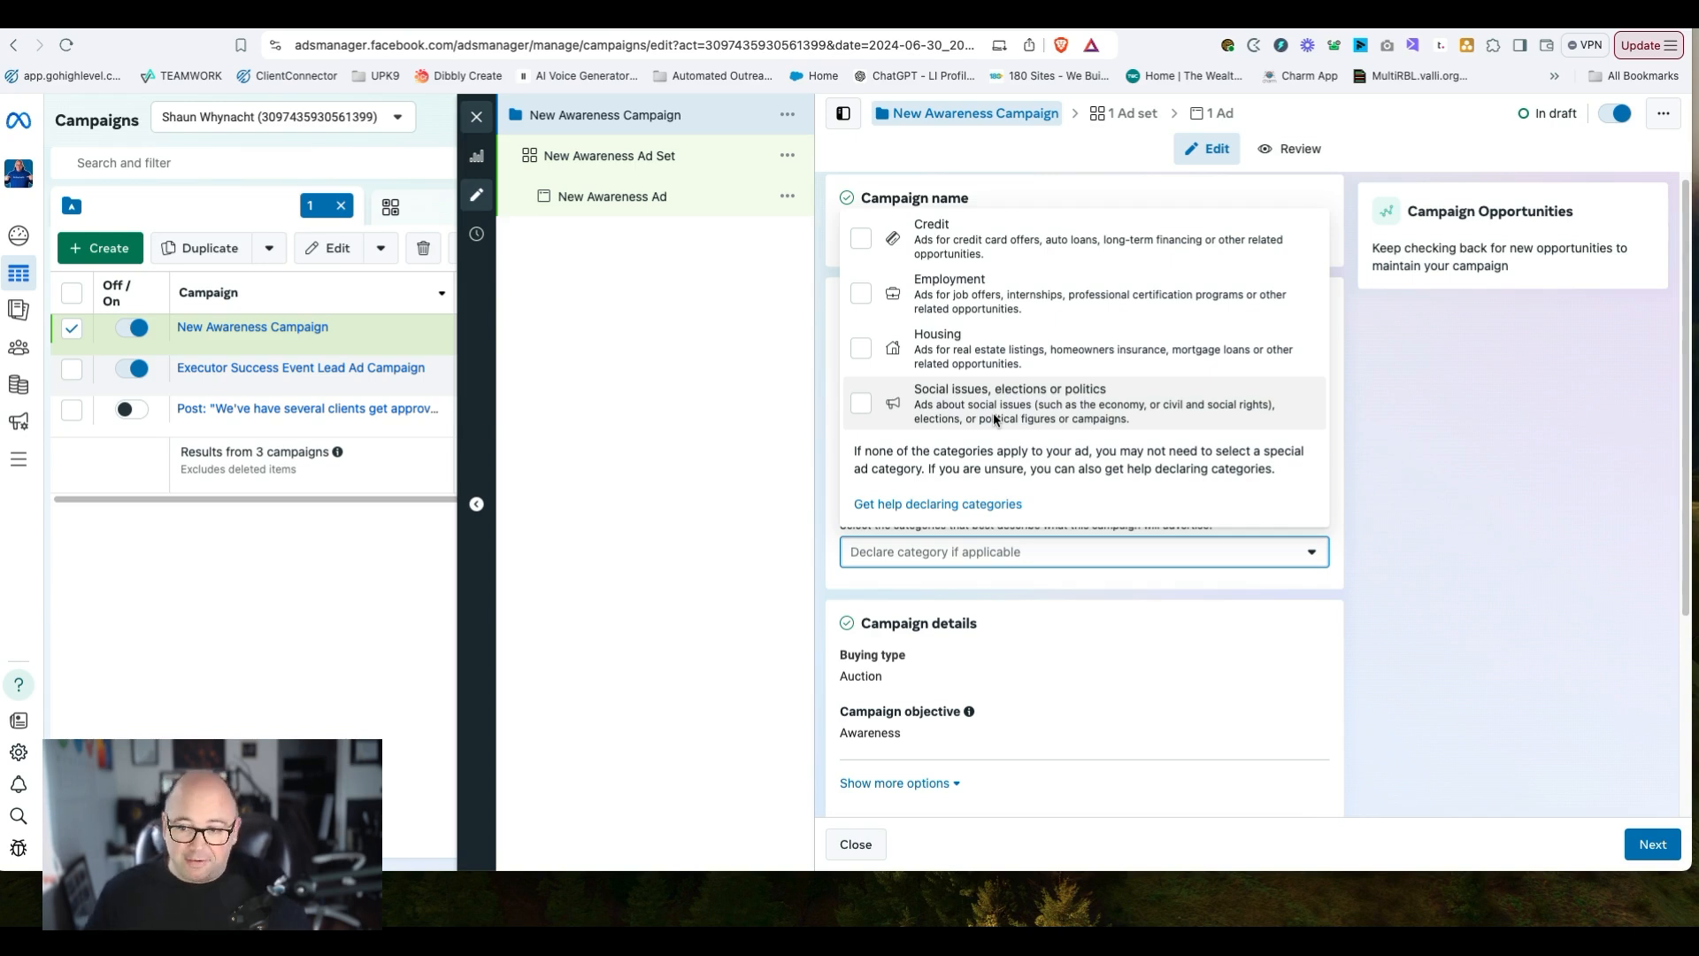
pyautogui.click(863, 403)
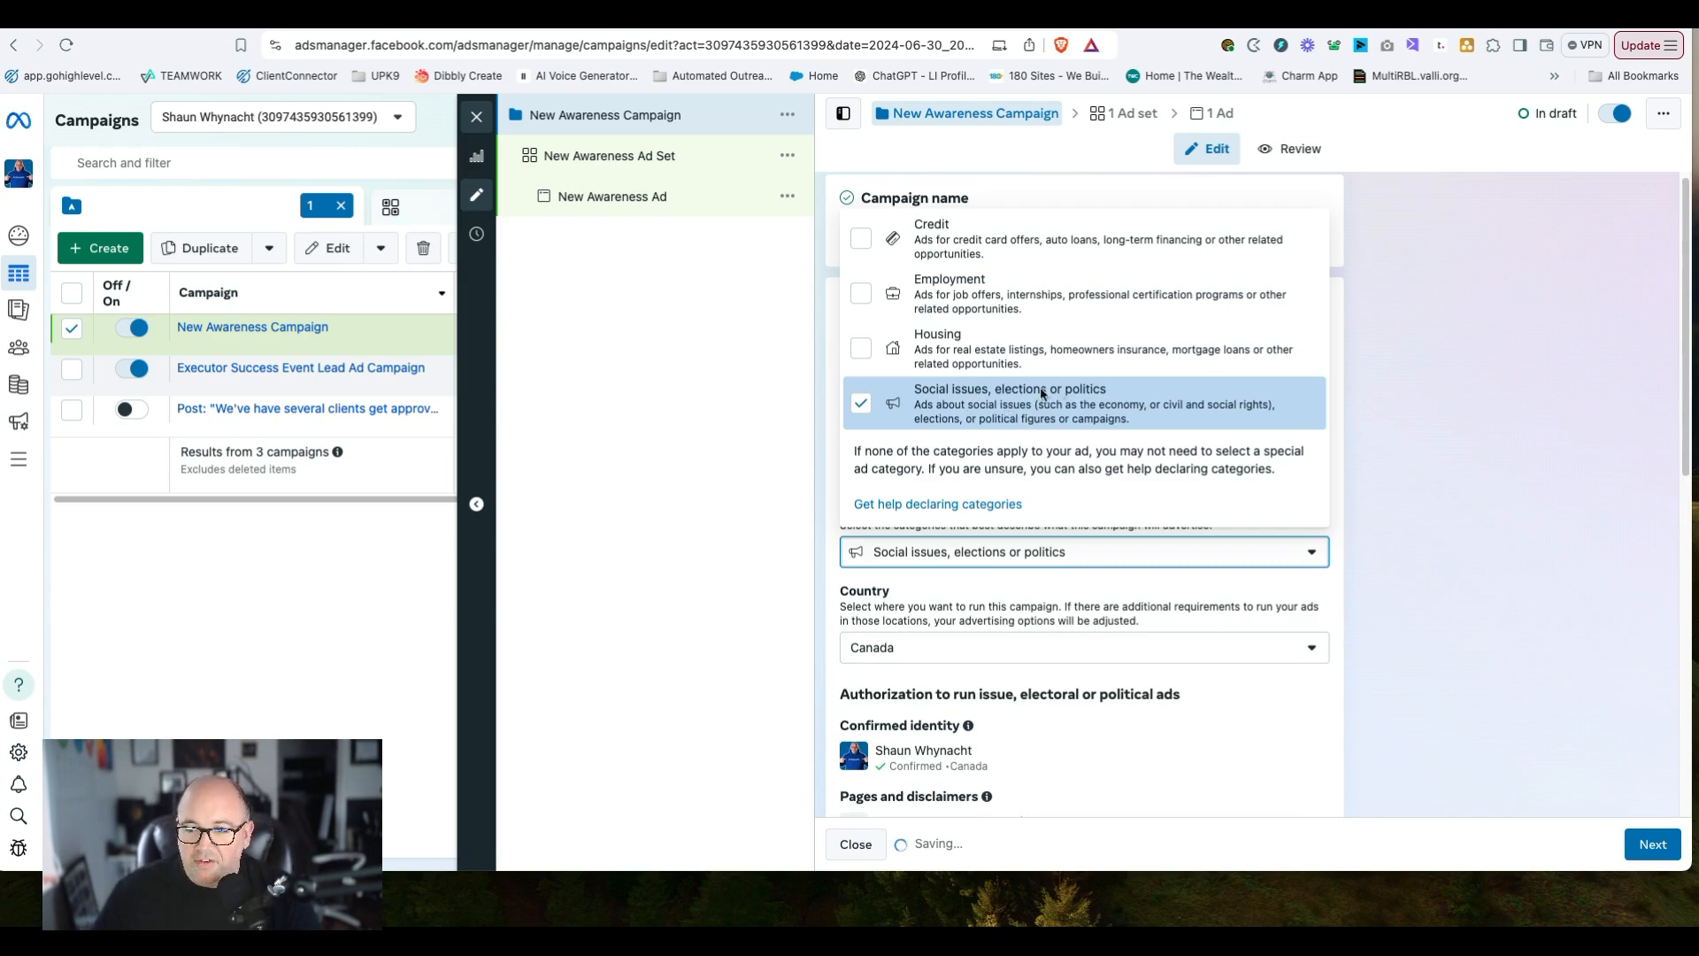
pyautogui.click(1341, 454)
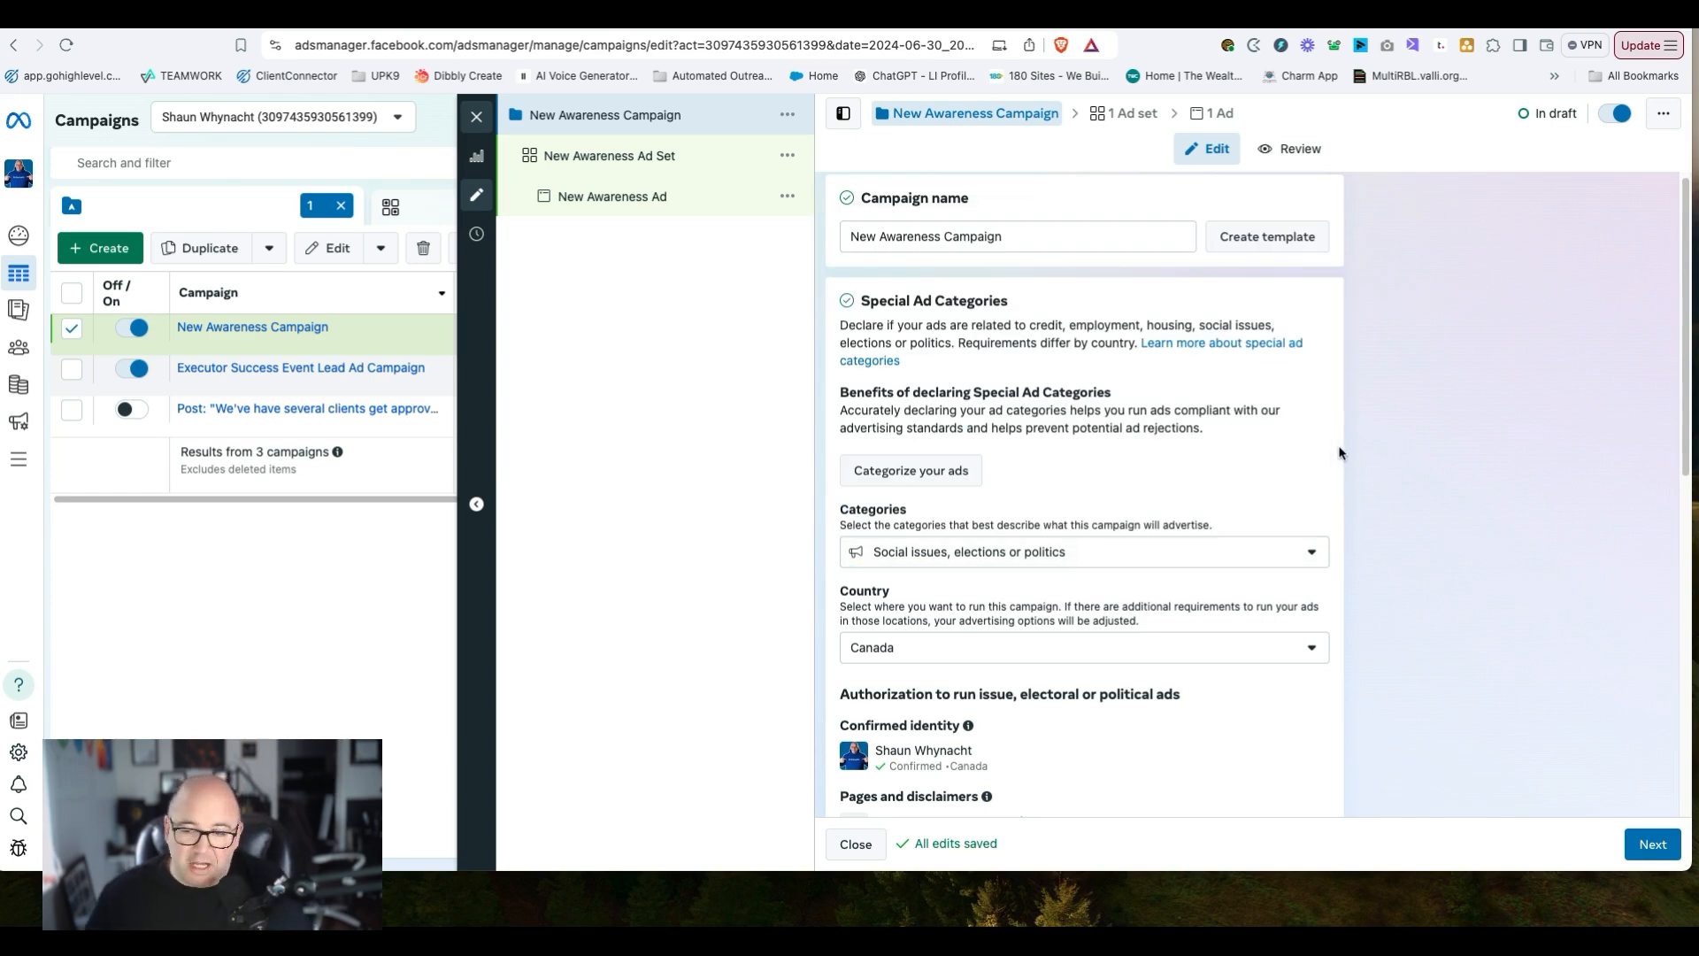
# - Review the political ad authorization and campaign details, selecting Auction as the campaign's buying type
pyautogui.scroll(-3, 1074, 460)
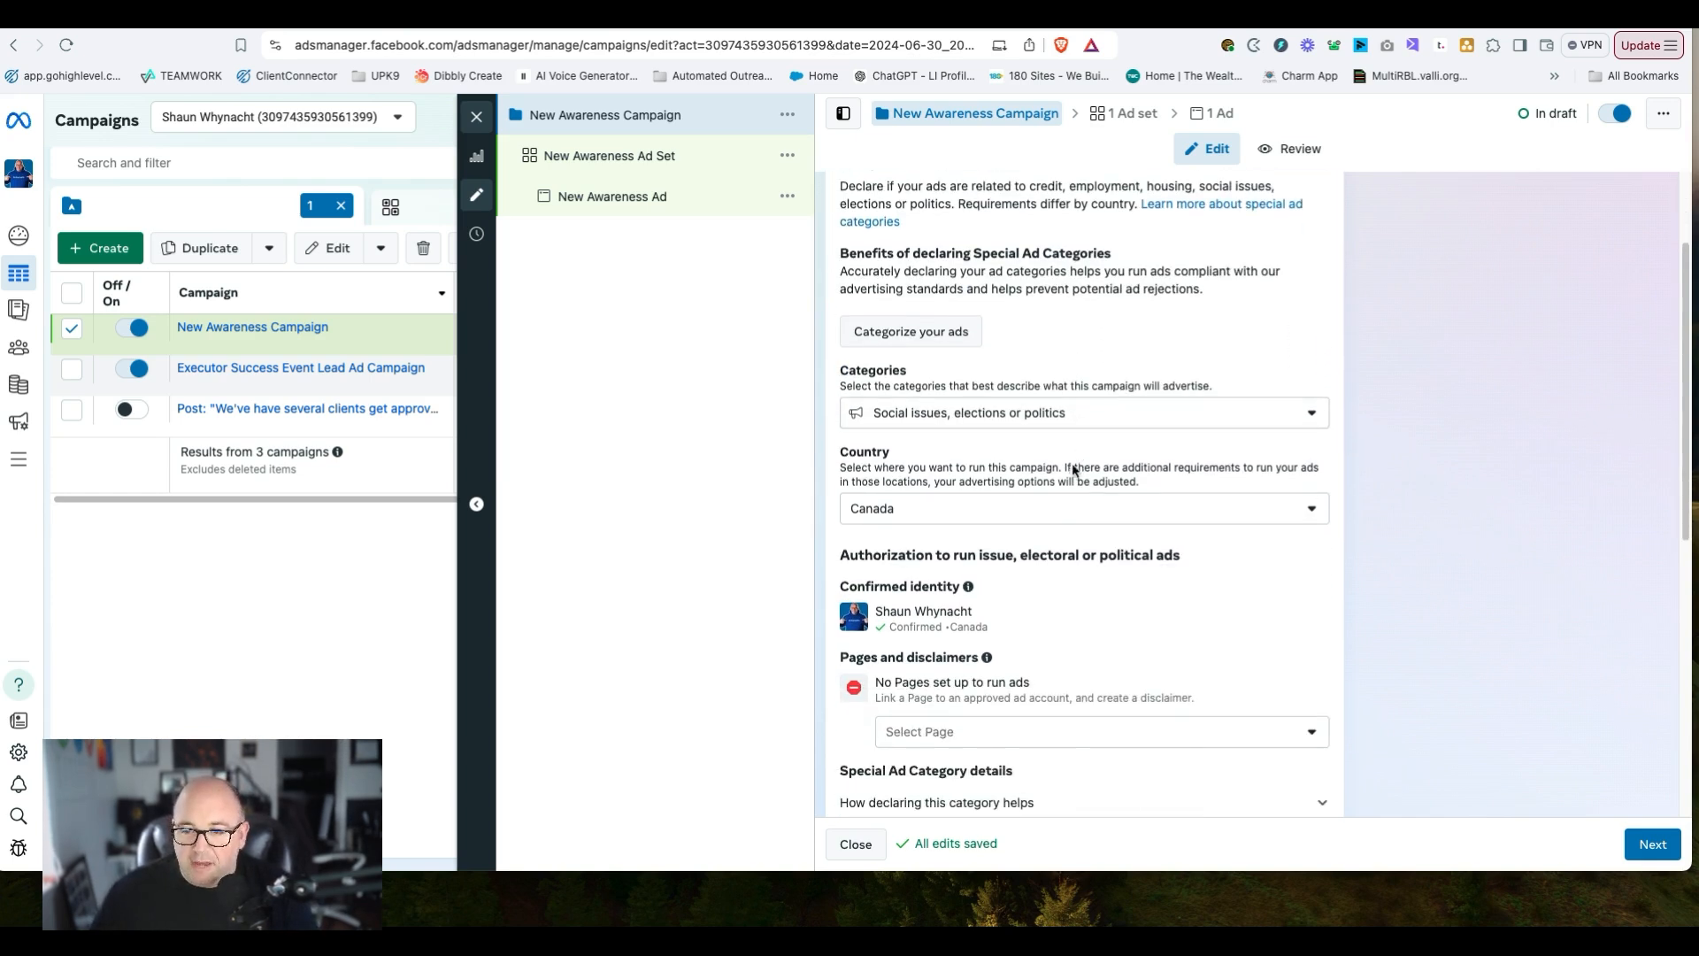
pyautogui.scroll(-2, 897, 531)
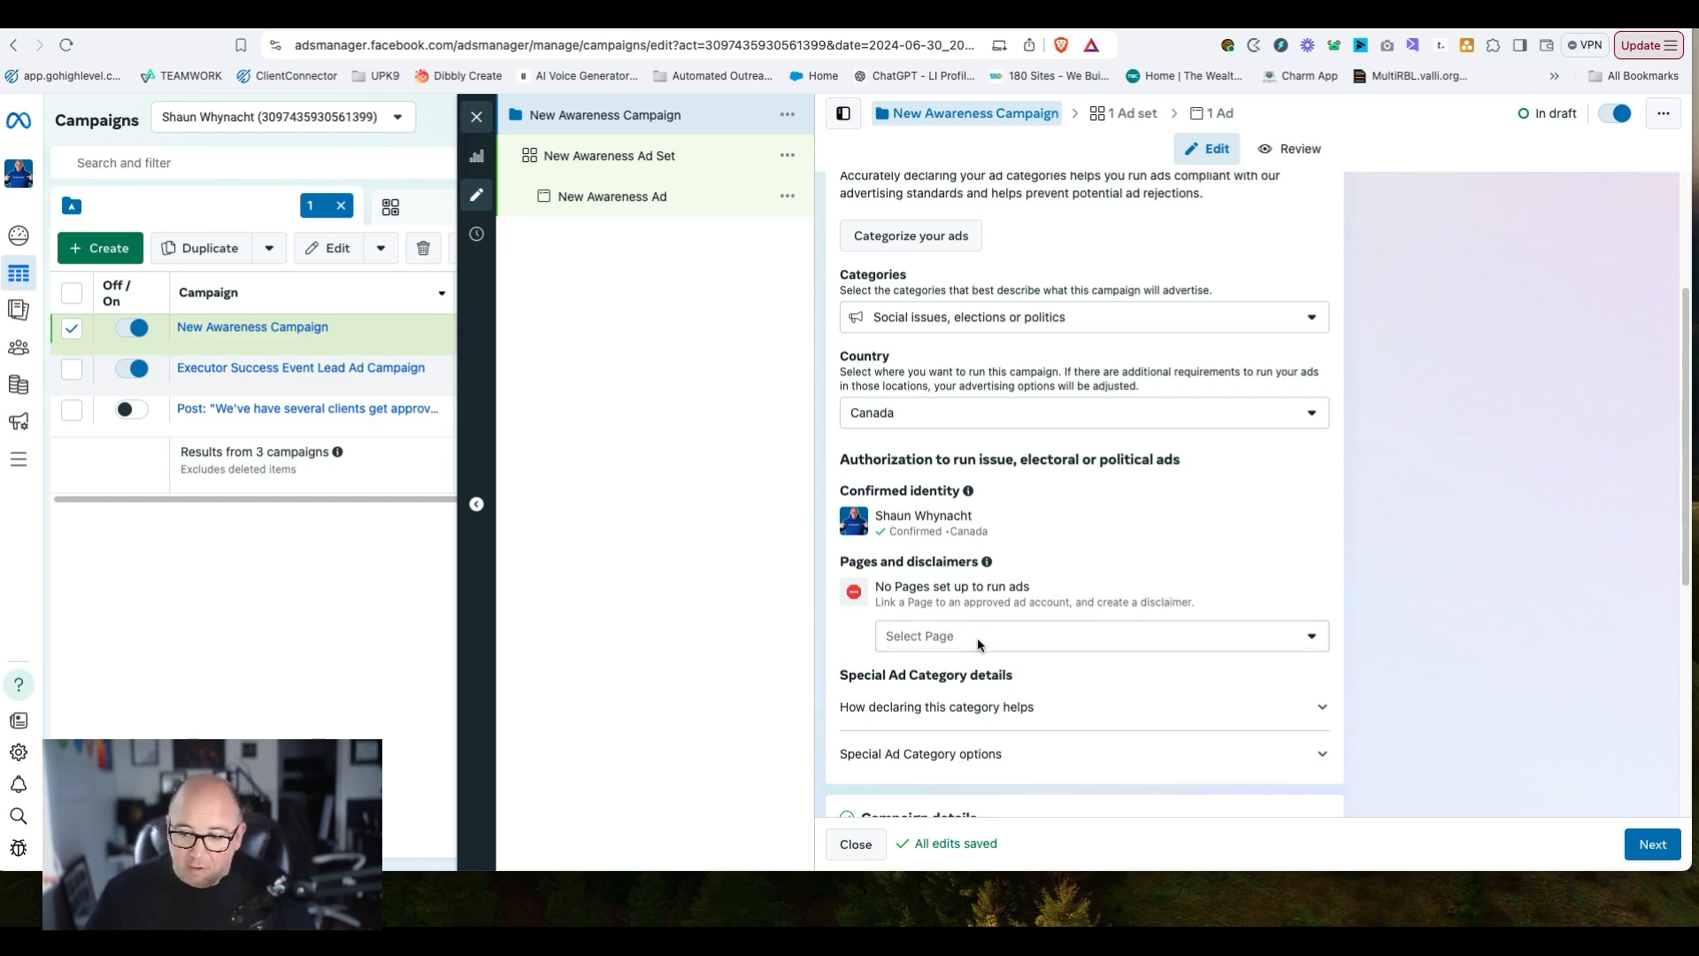
pyautogui.scroll(-5, 1000, 633)
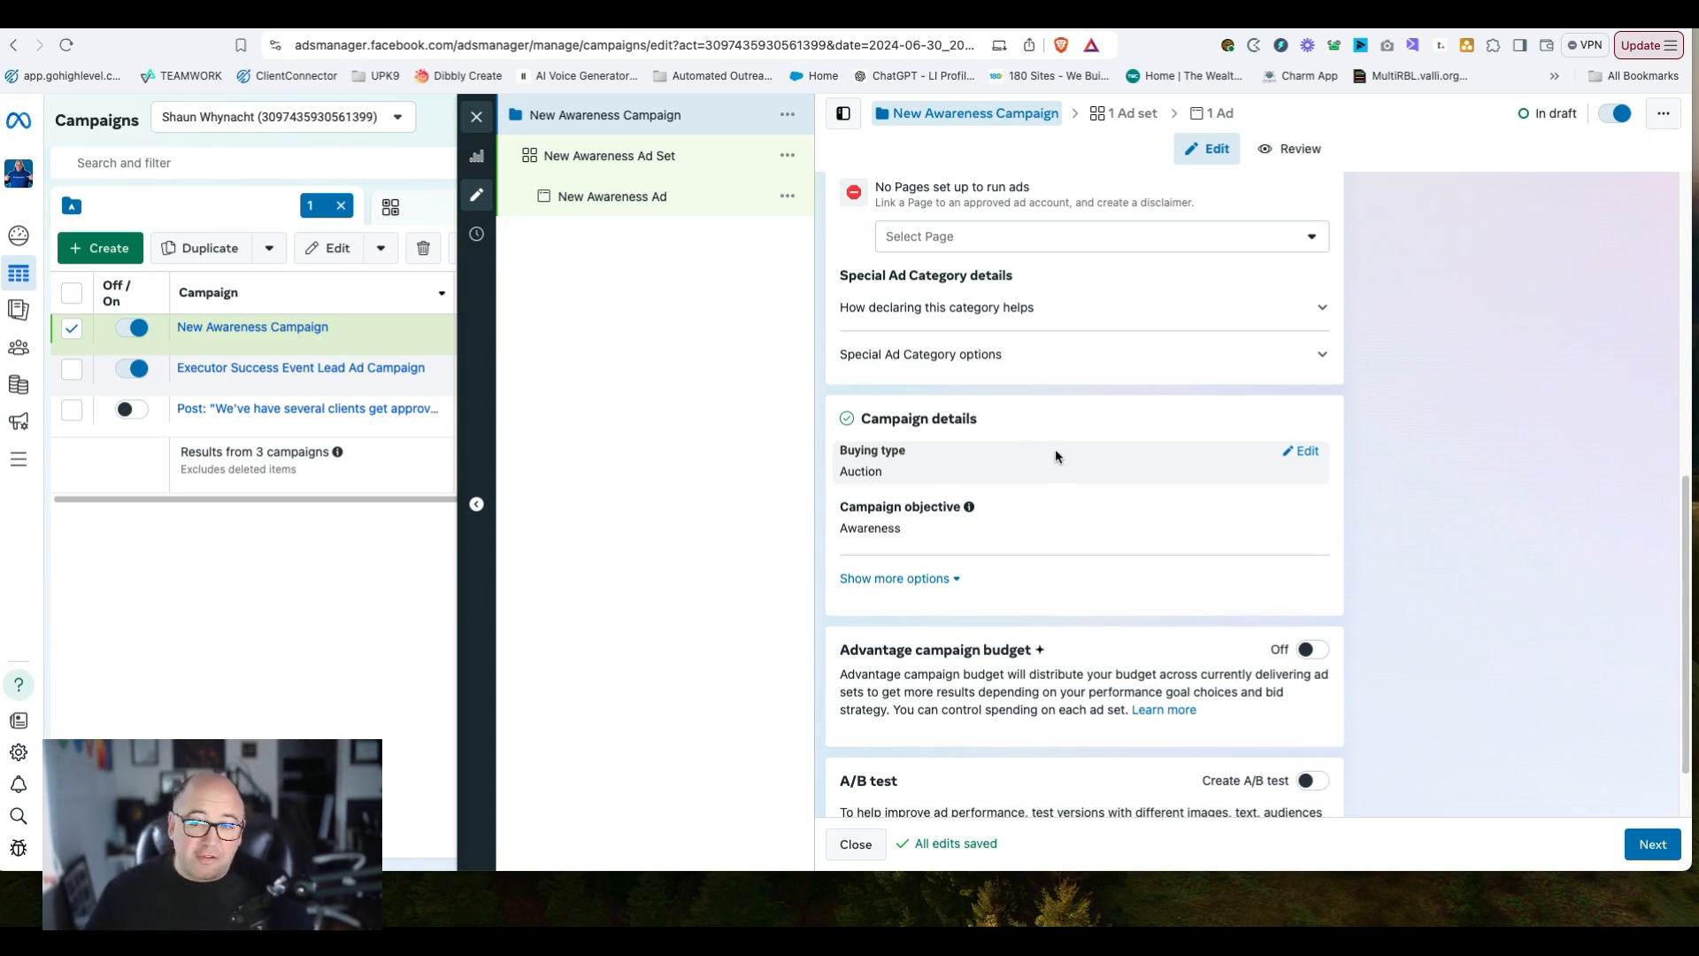
pyautogui.click(1302, 451)
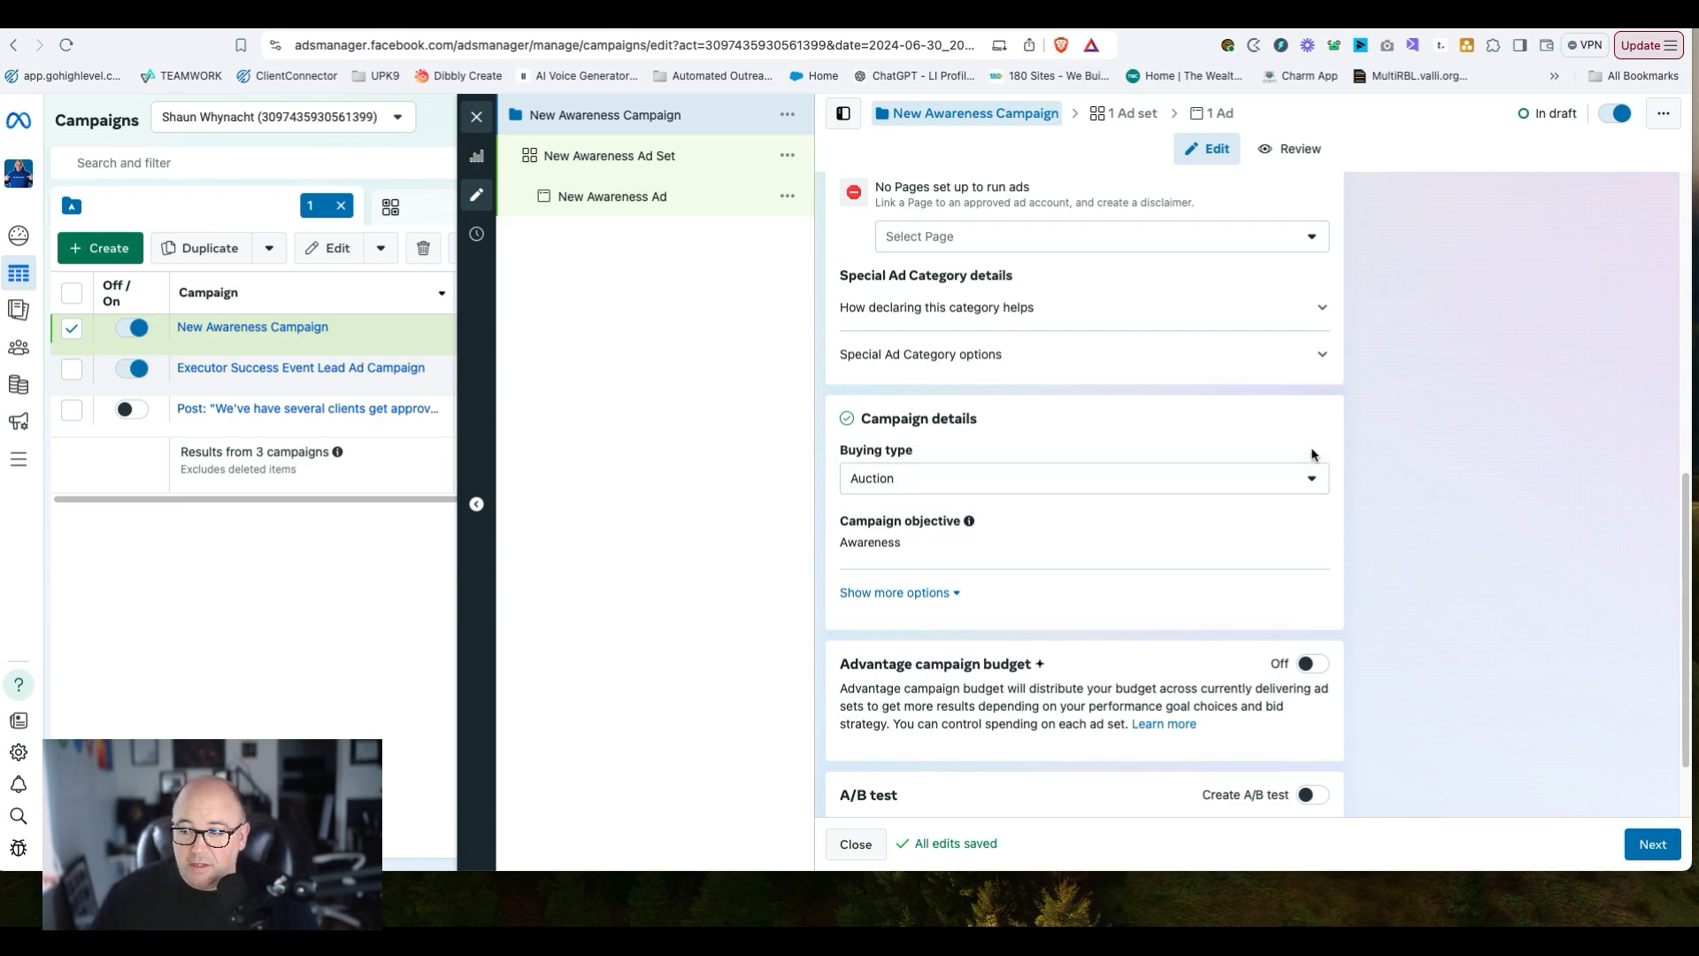
pyautogui.click(1099, 485)
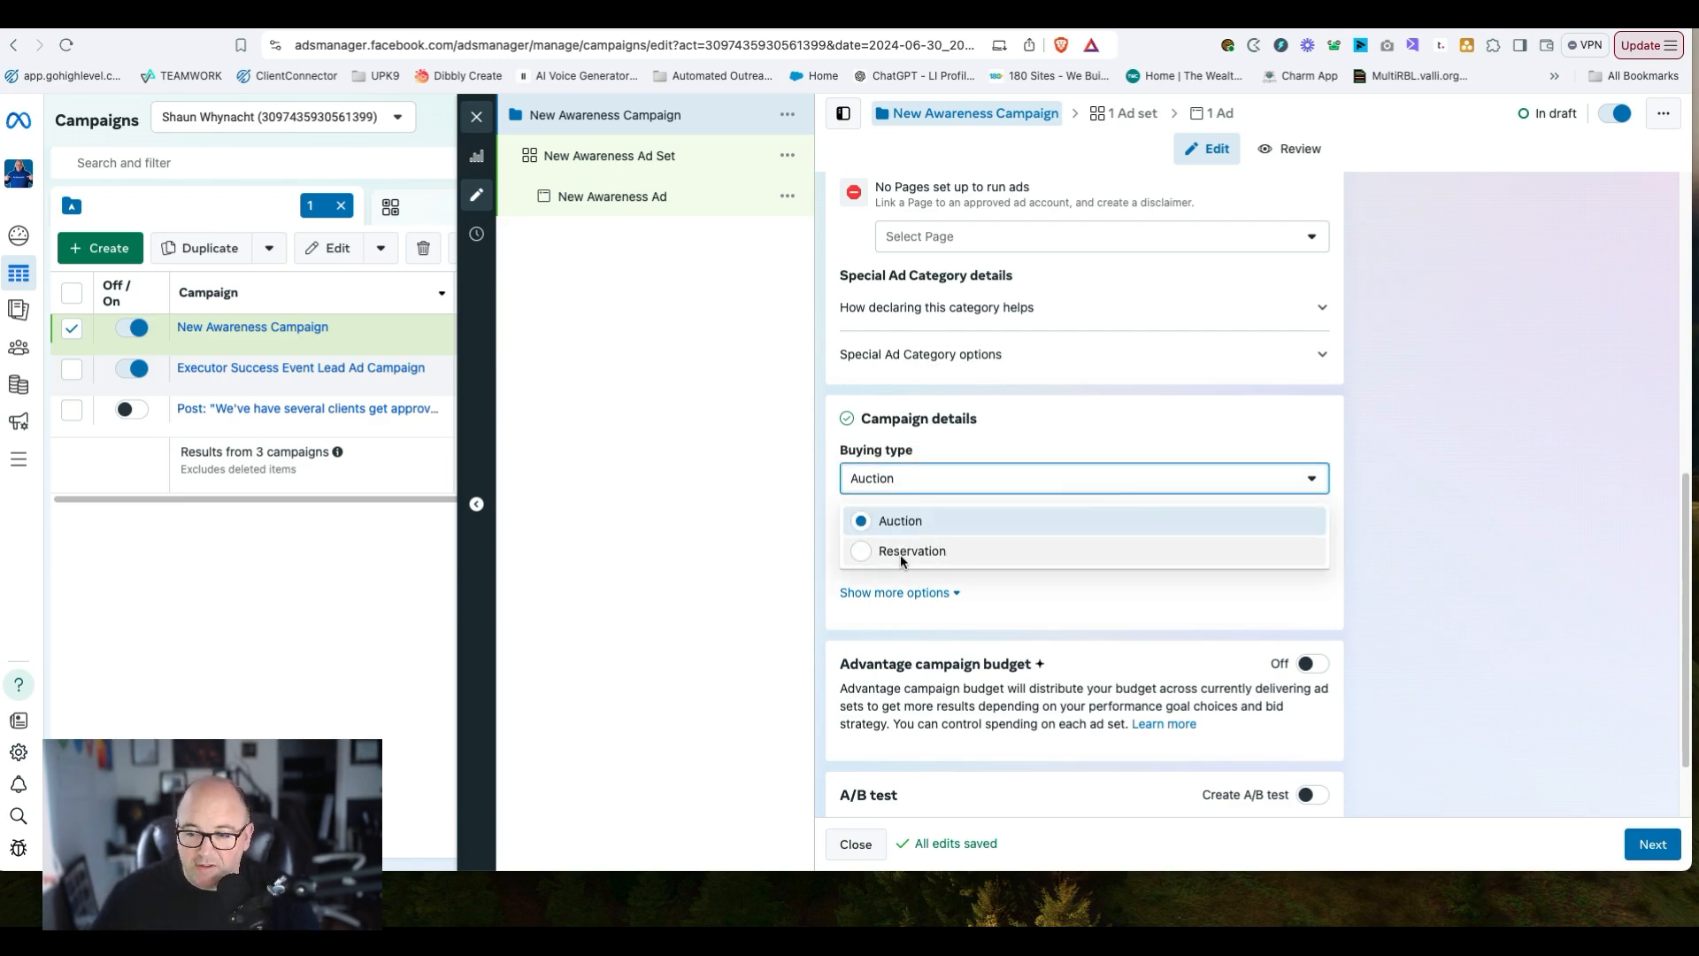
pyautogui.click(896, 517)
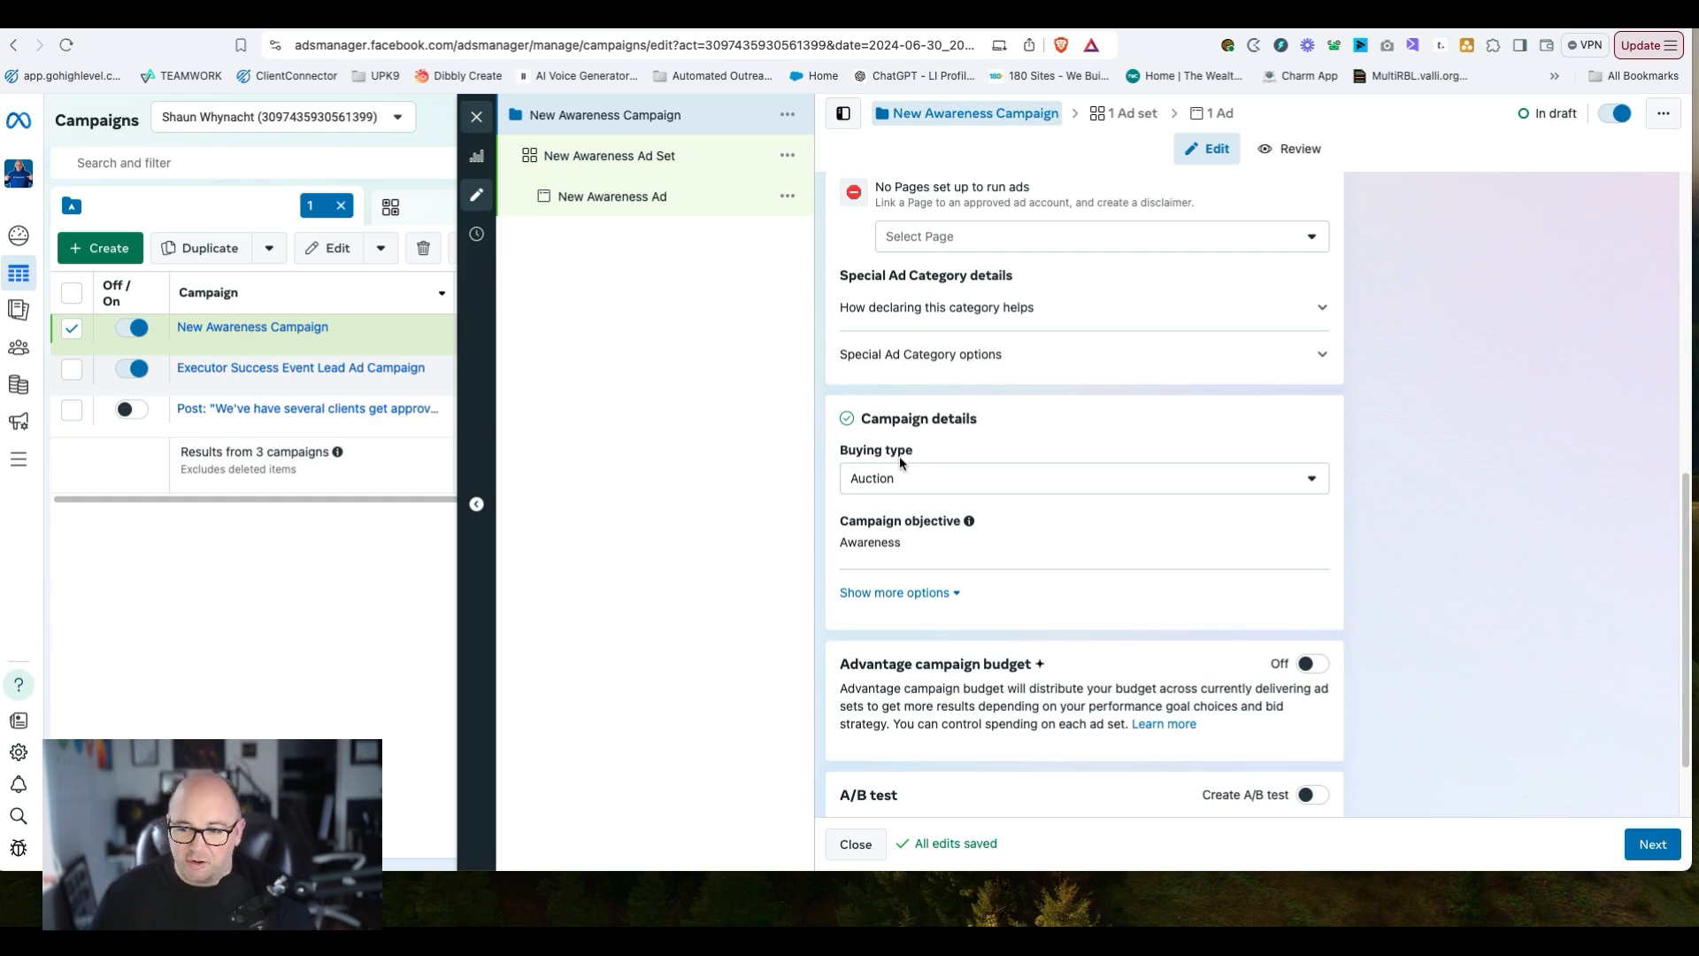
pyautogui.scroll(-2, 1018, 513)
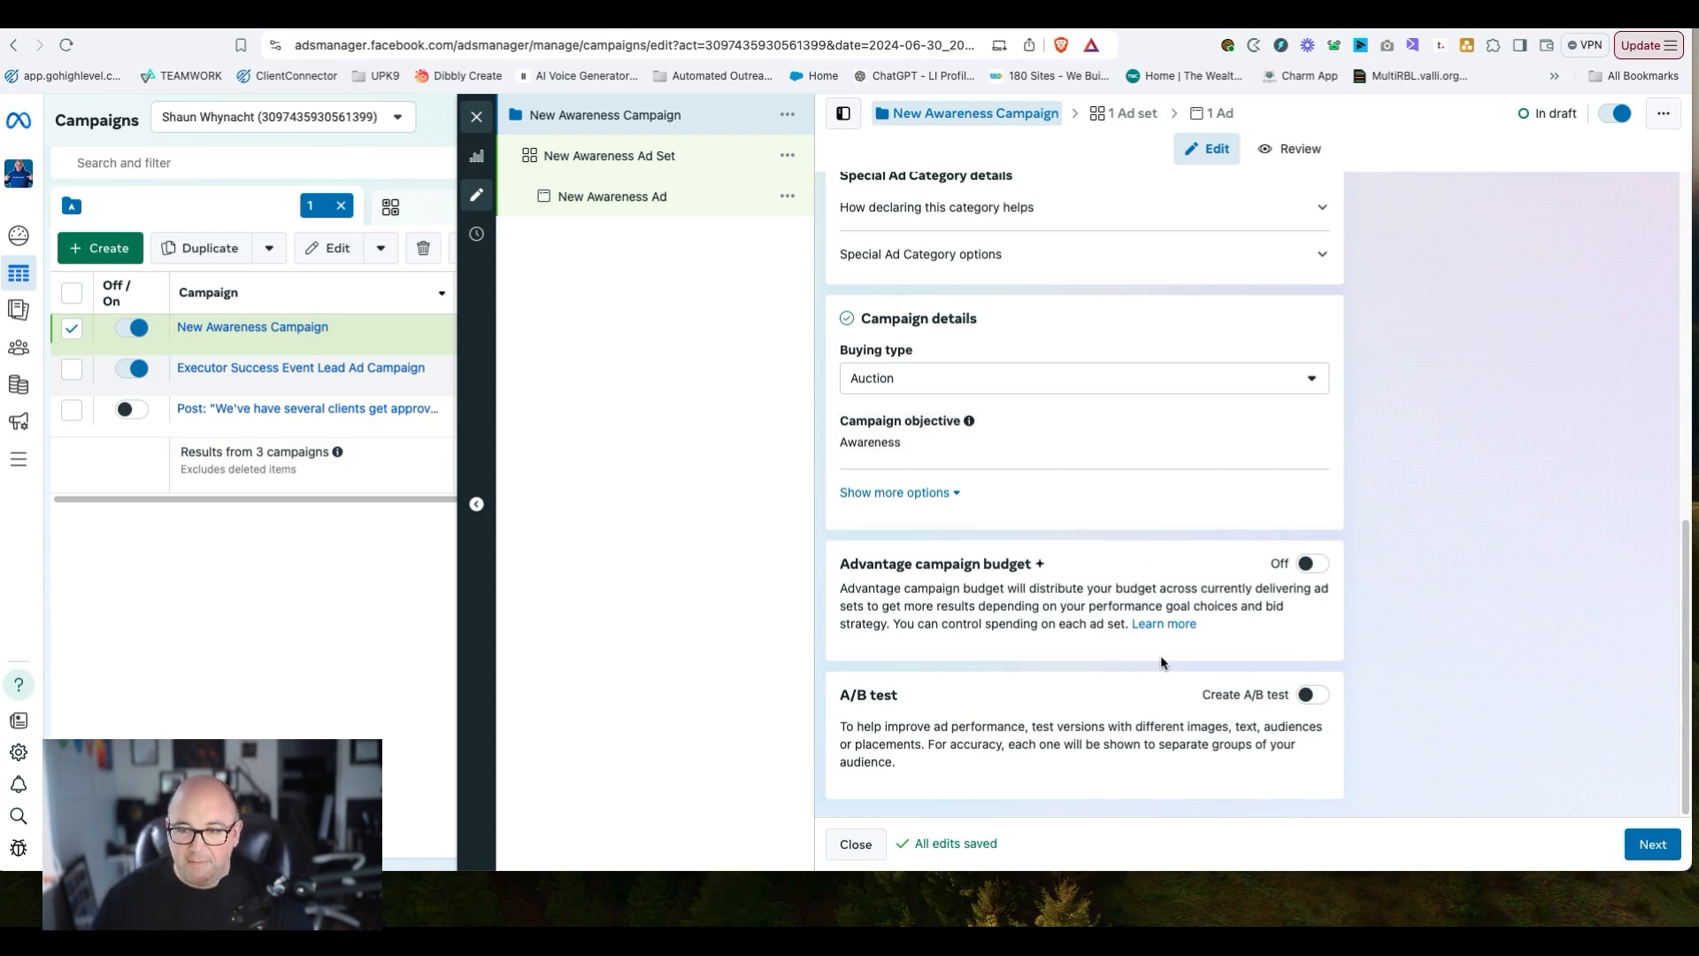
# - Open the settings of New Awareness Ad Set and examine the available performance goals
pyautogui.click(636, 159)
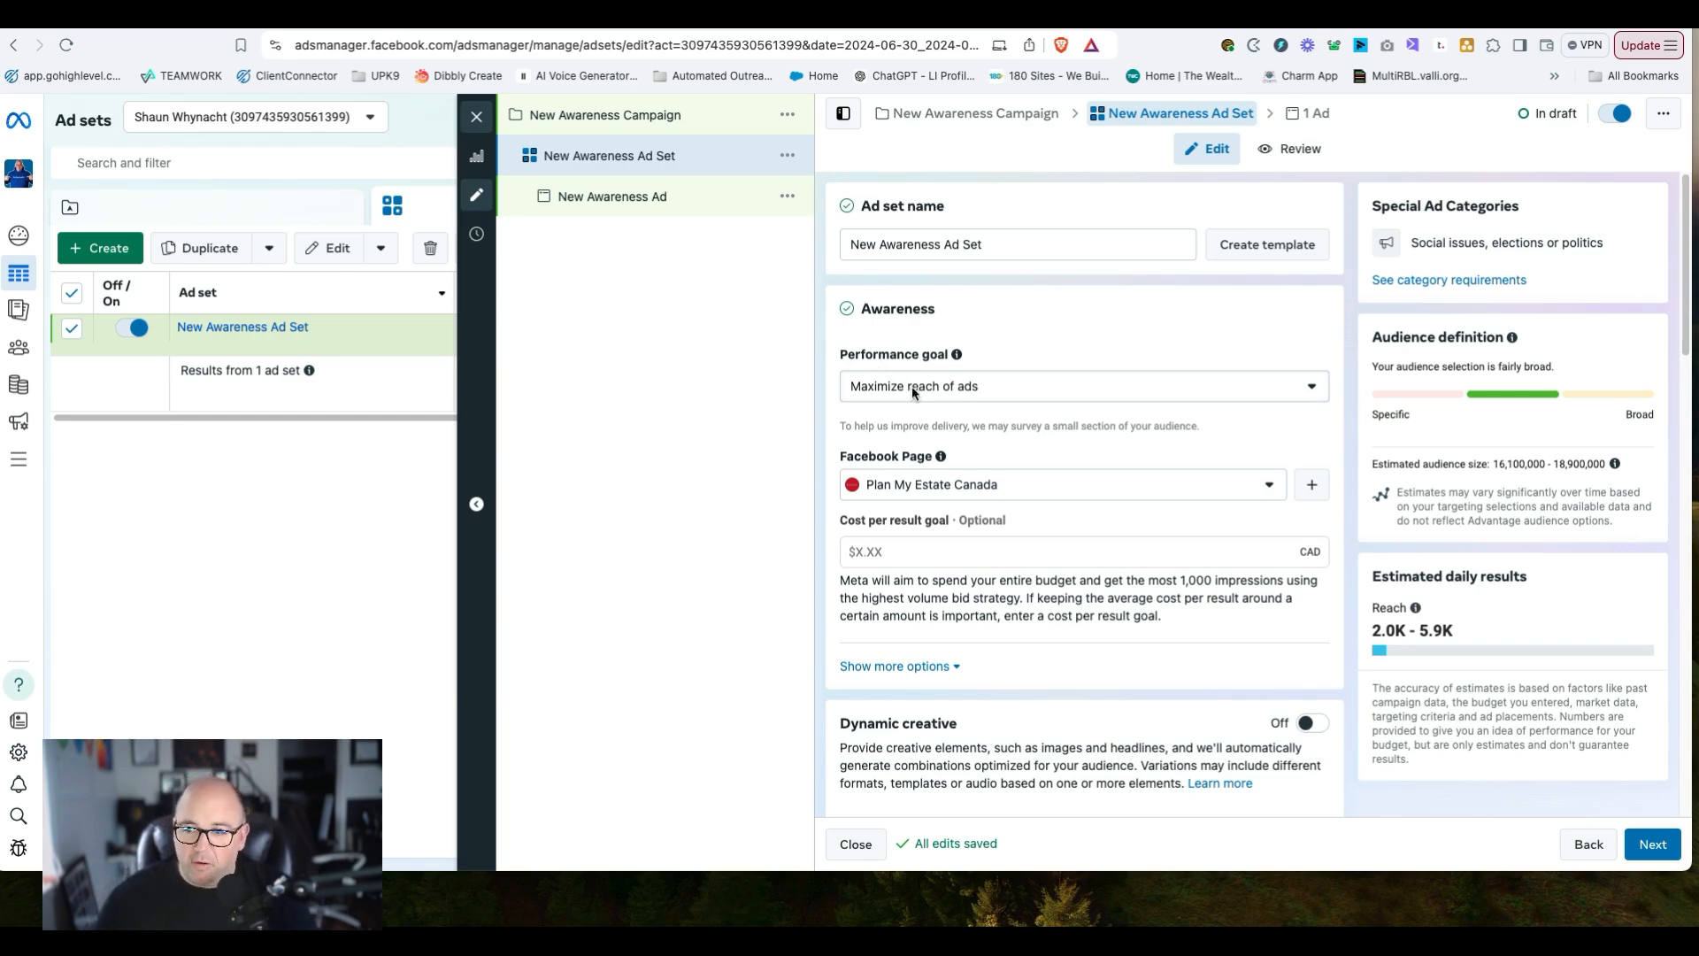
pyautogui.click(888, 391)
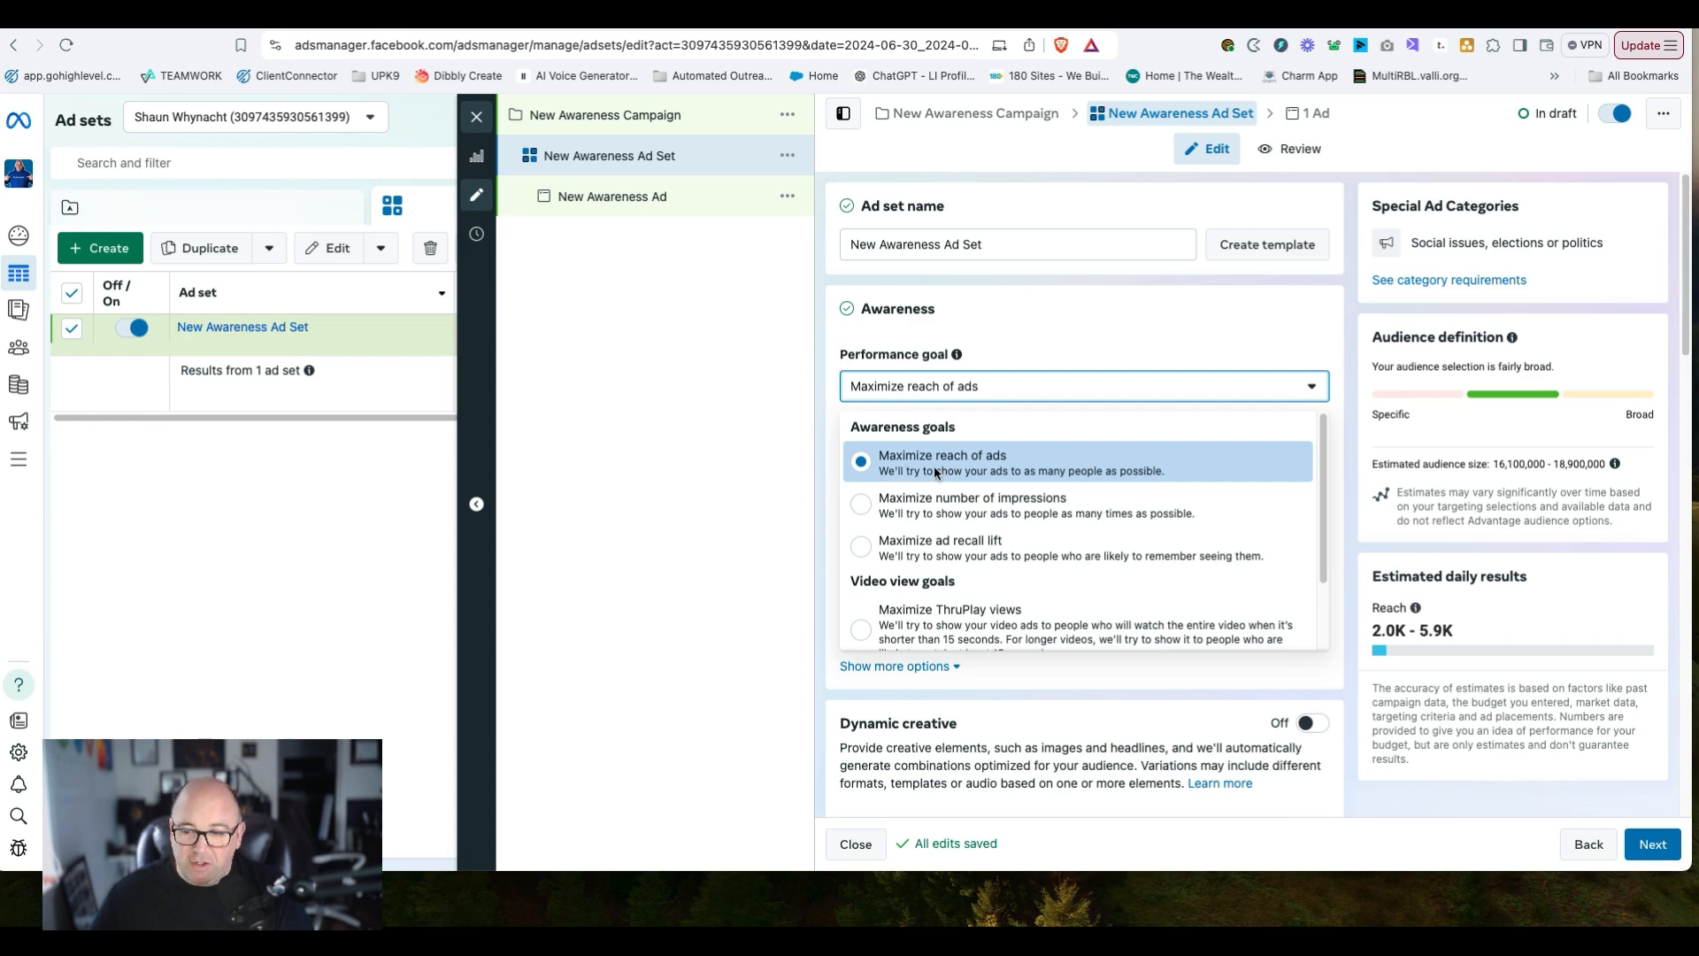
pyautogui.scroll(-2, 980, 549)
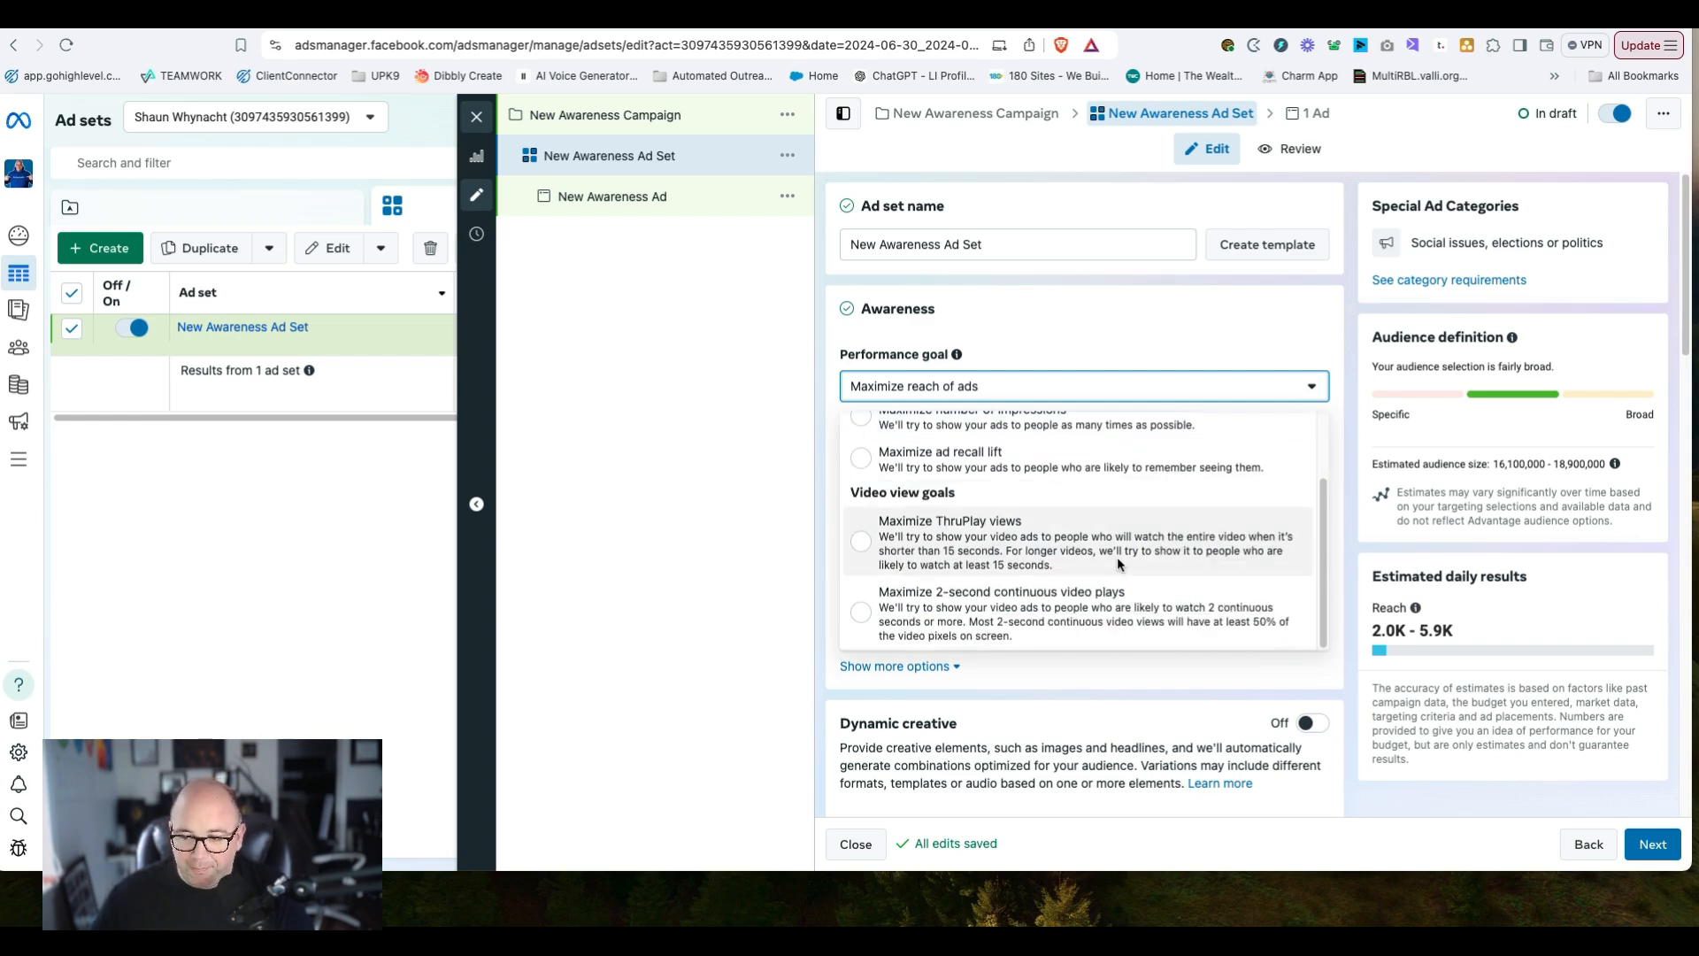
pyautogui.scroll(2, 979, 548)
pyautogui.click(1026, 386)
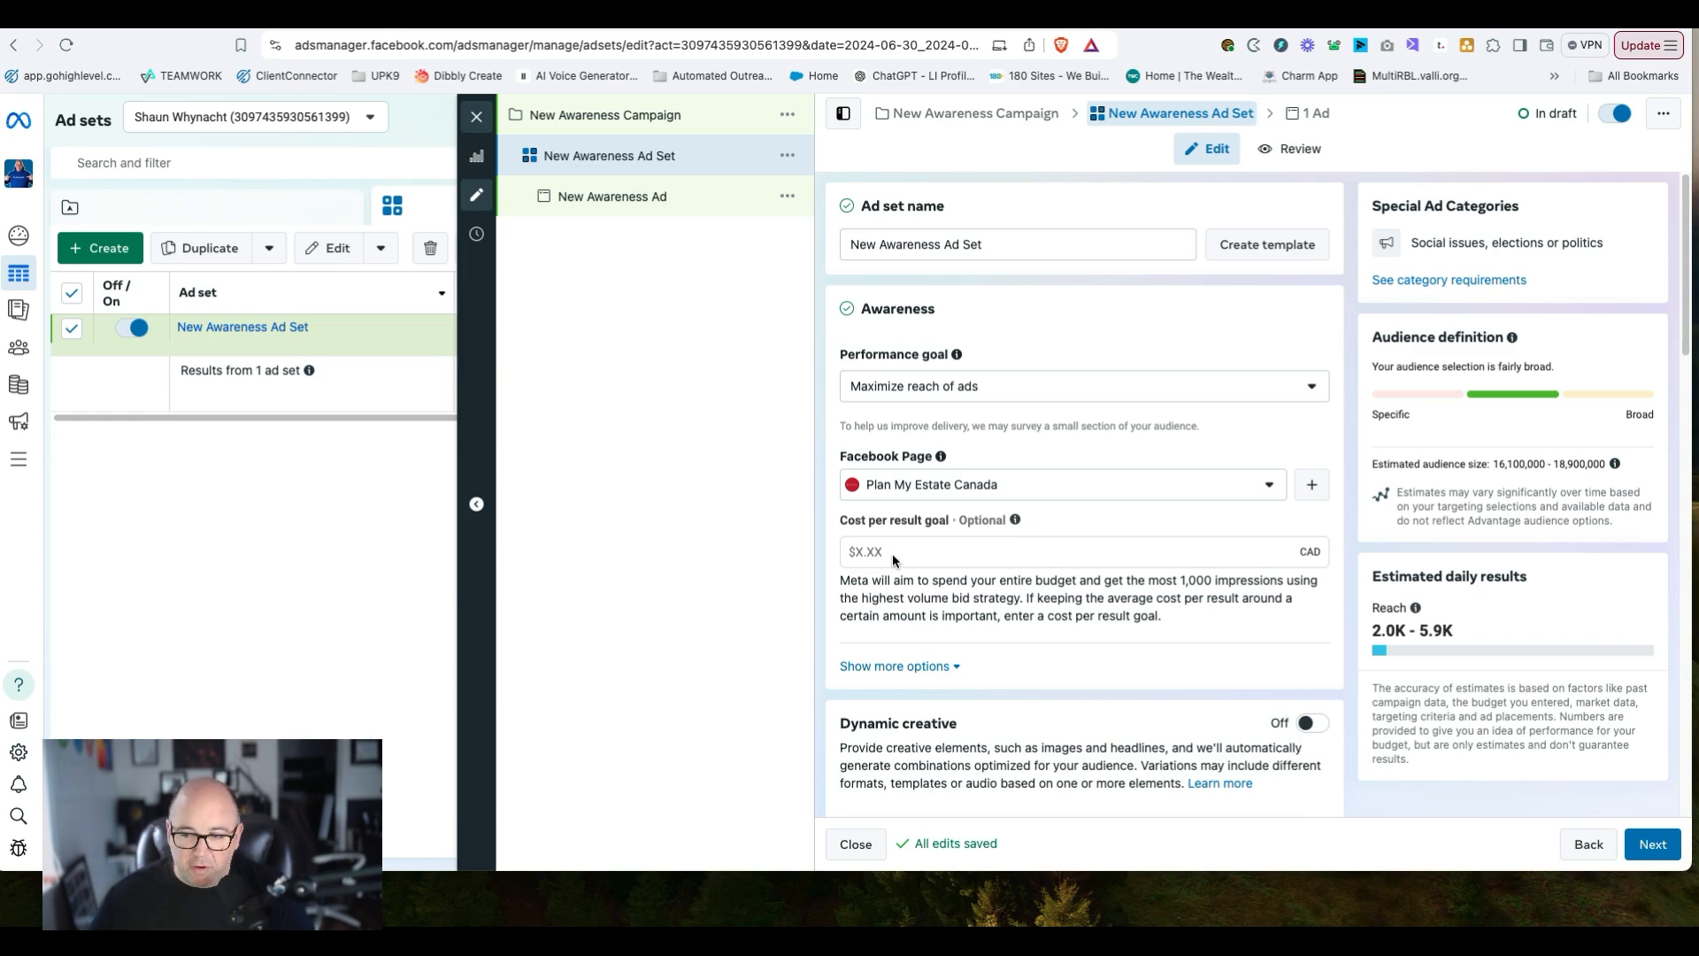
pyautogui.scroll(-3, 893, 551)
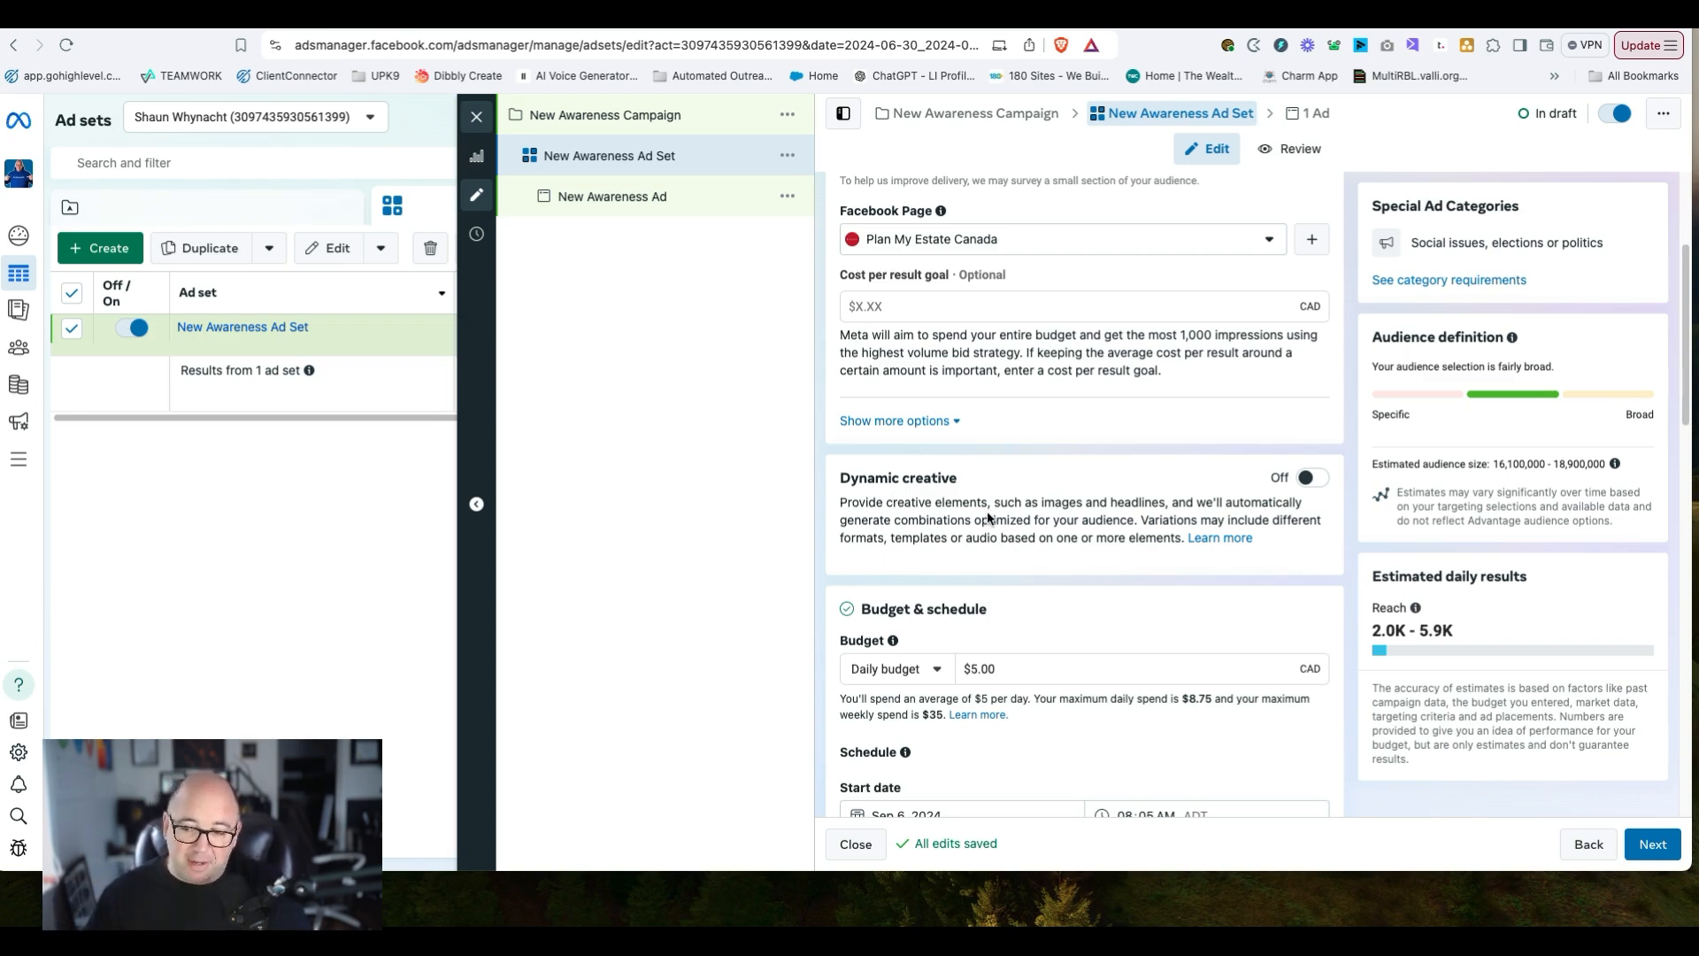
pyautogui.click(1309, 477)
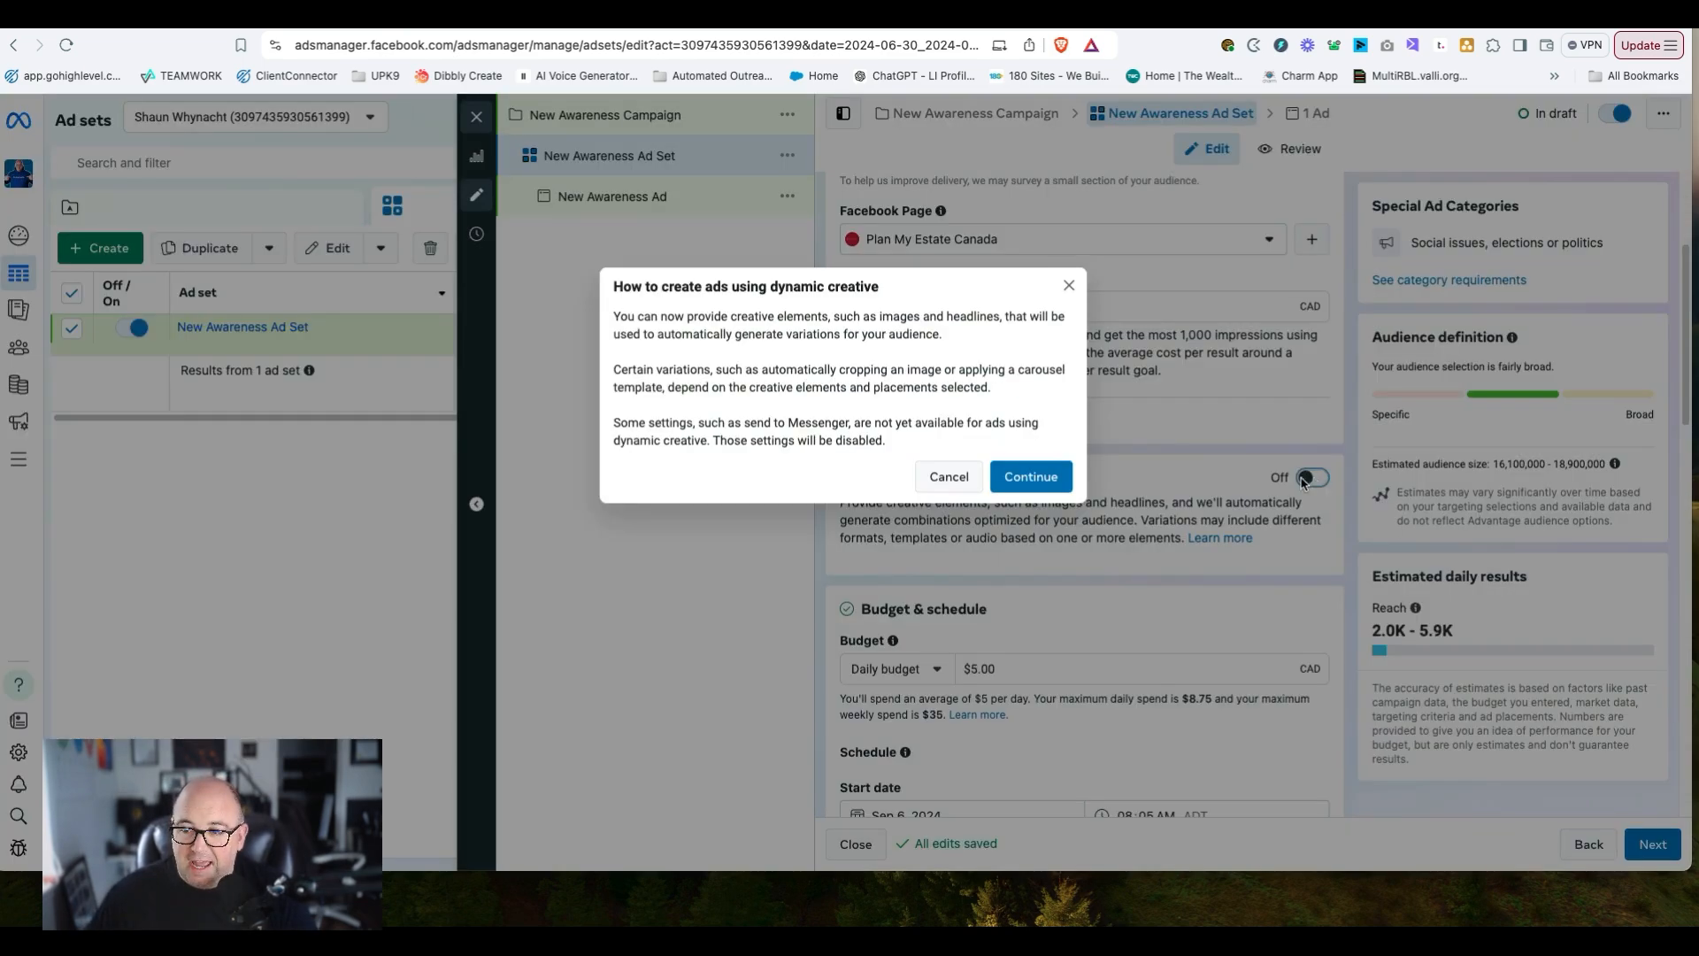
pyautogui.click(949, 478)
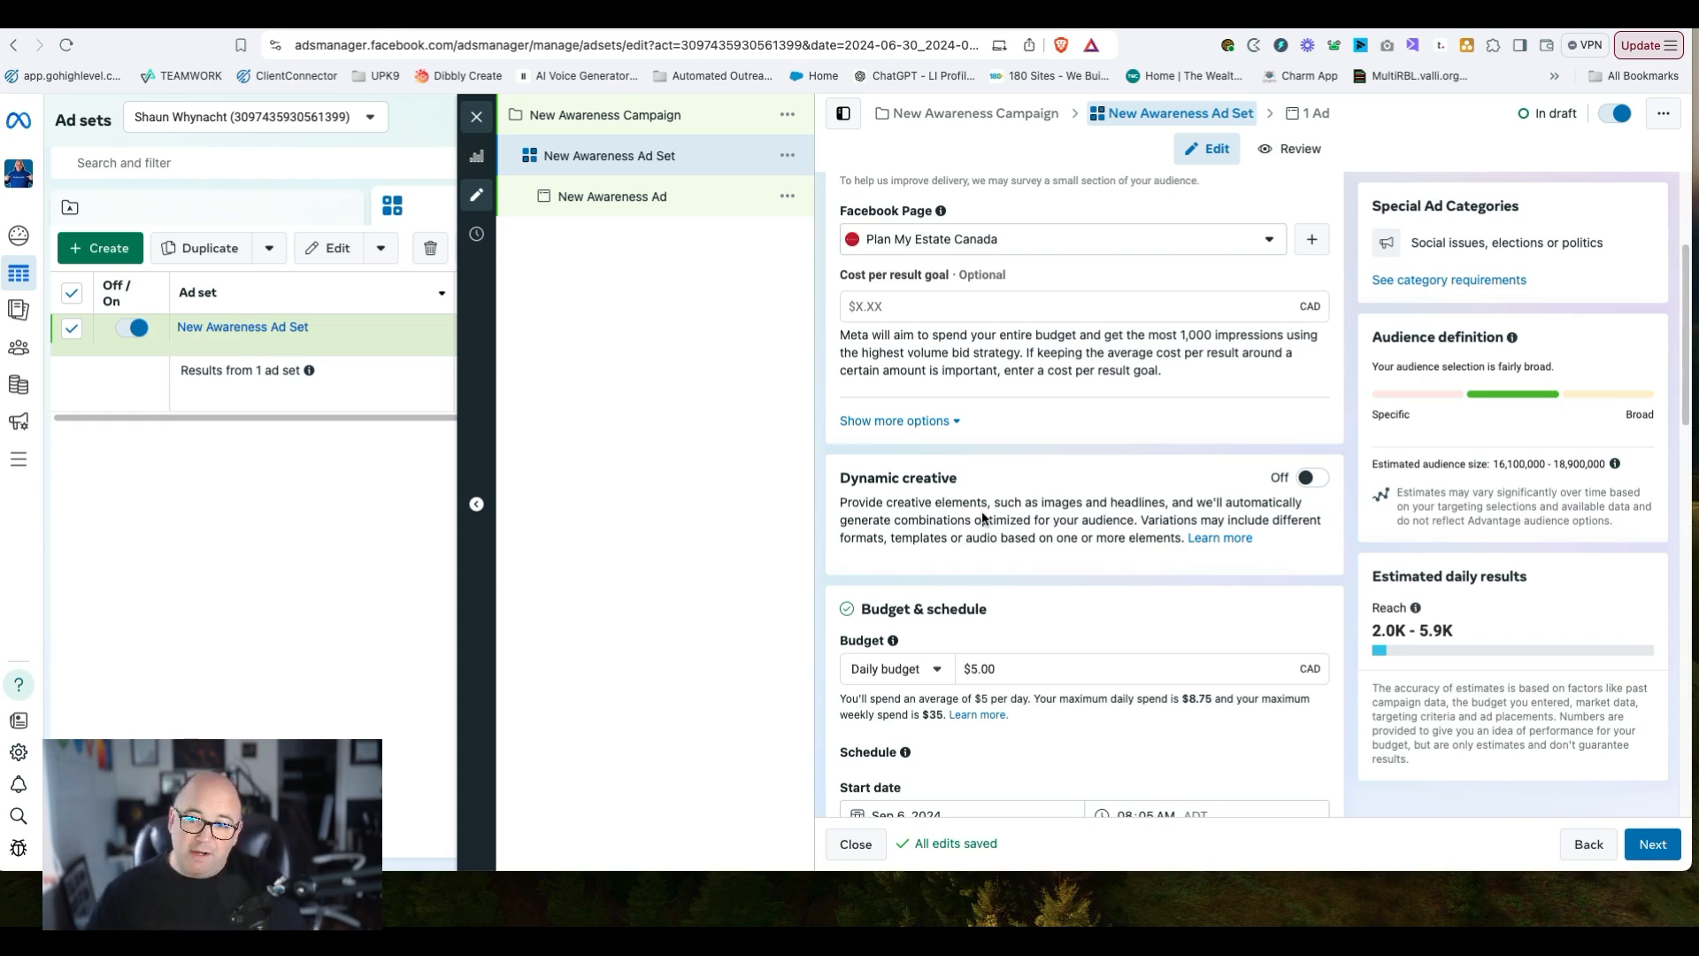
# - Set the ad set's daily budget to $50.00 CAD
pyautogui.scroll(-1, 1048, 678)
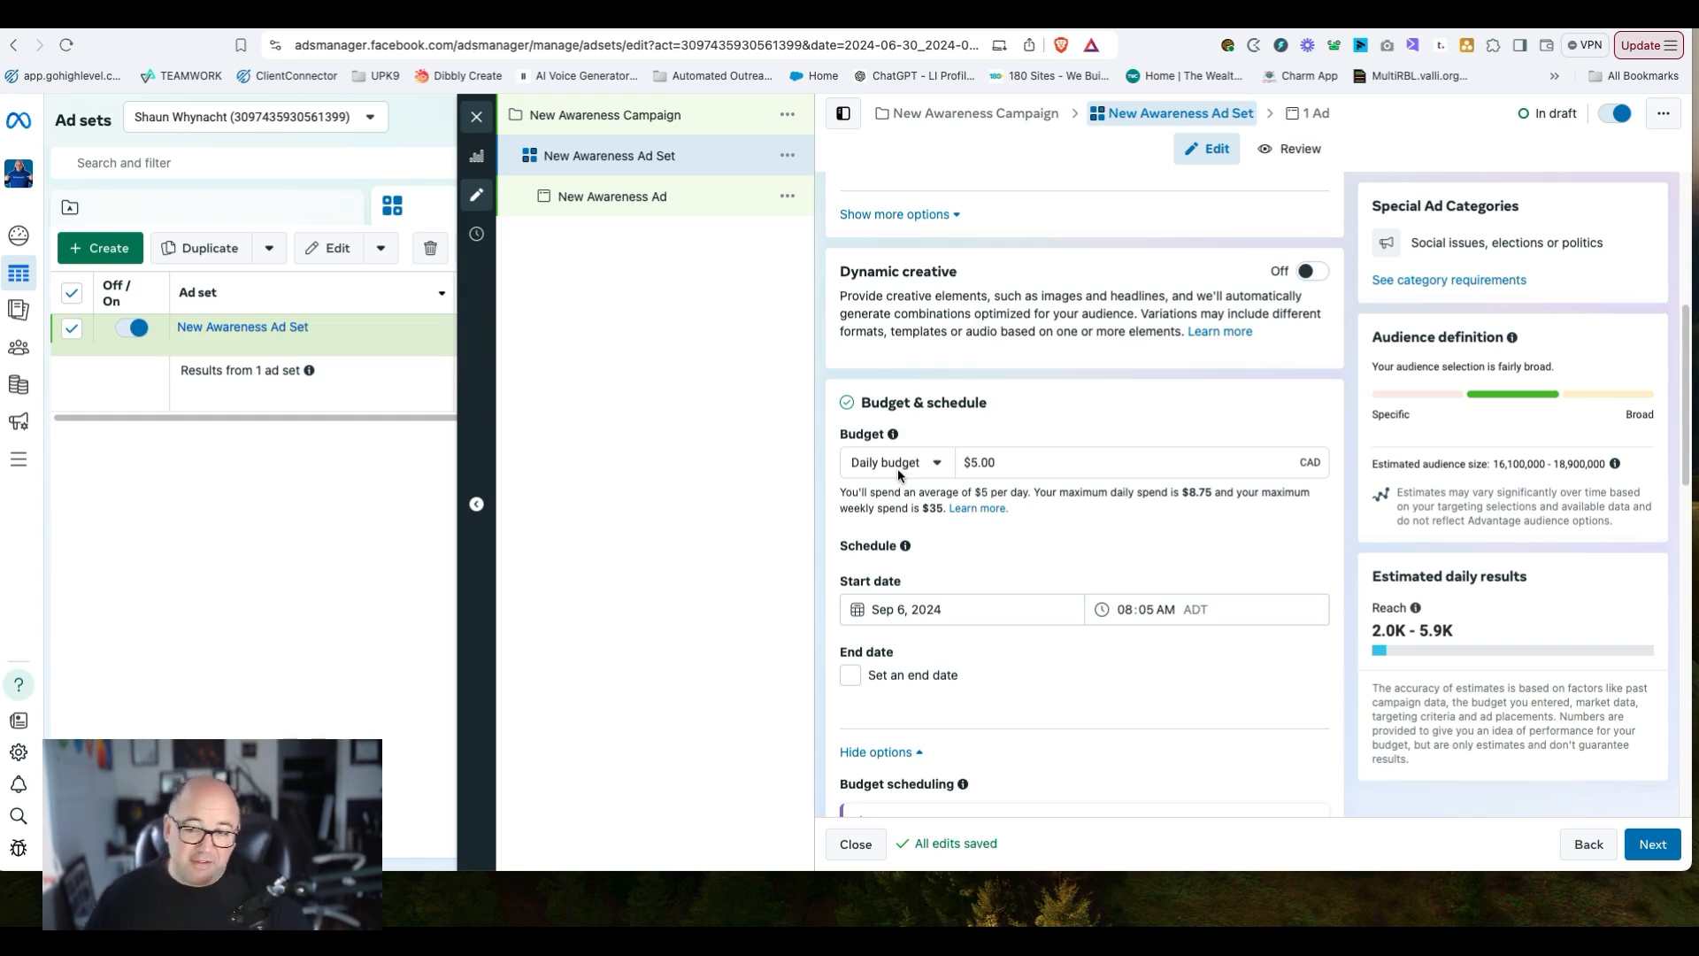
pyautogui.click(975, 465)
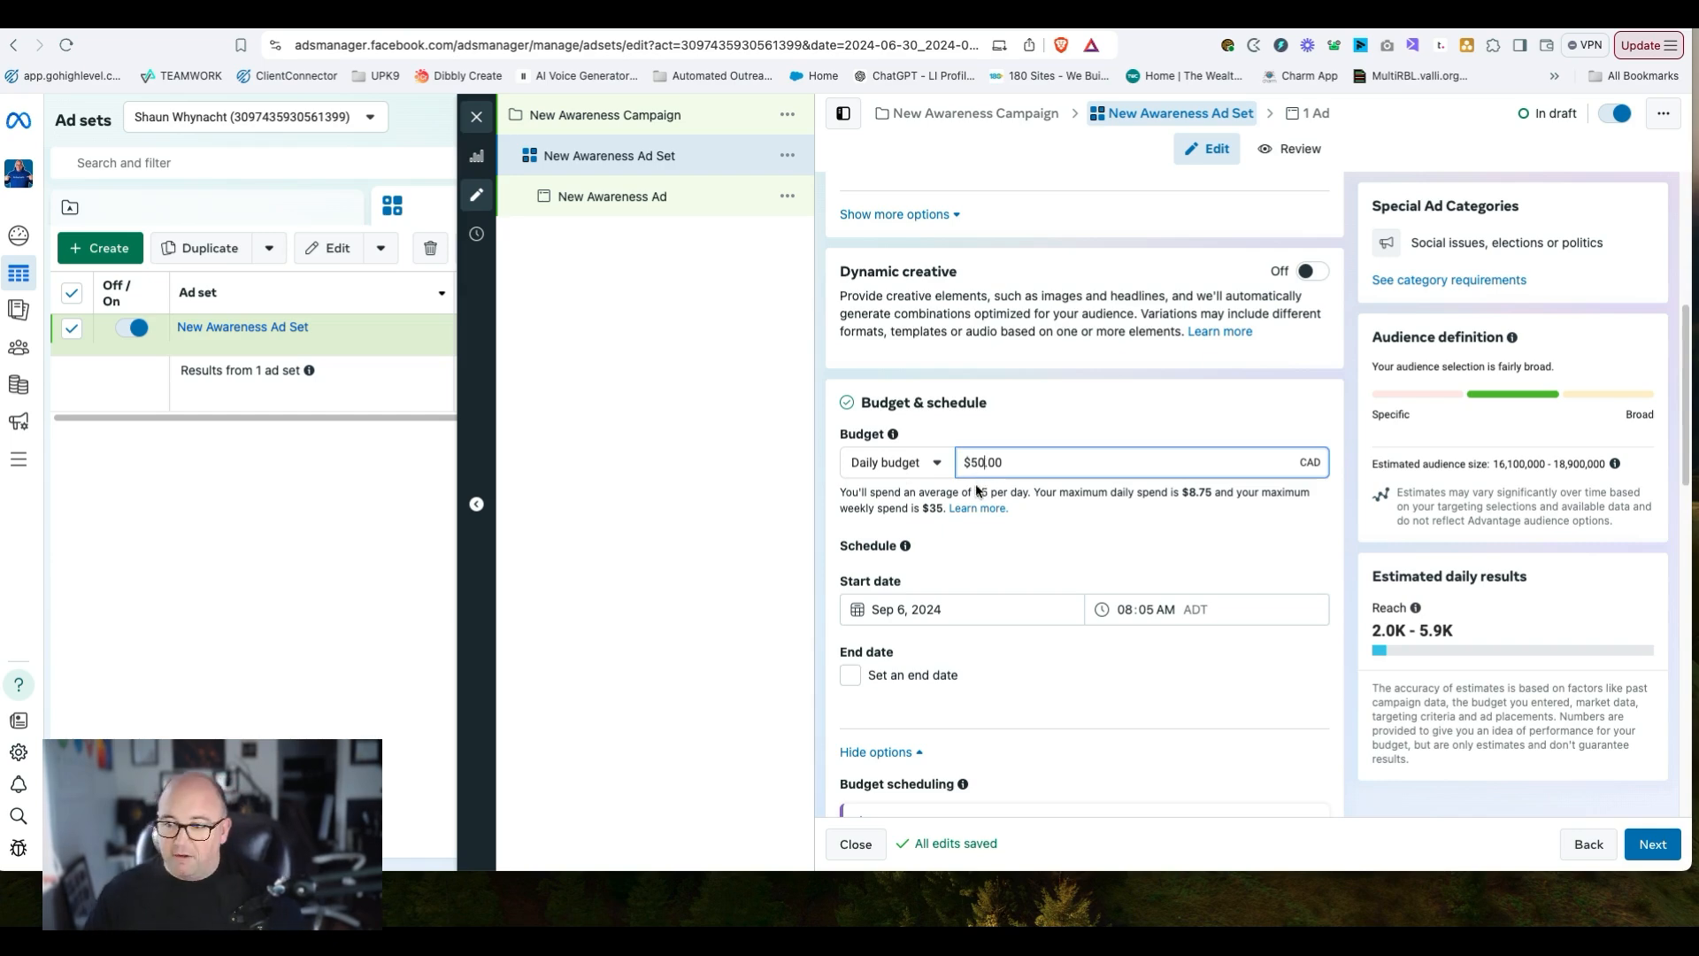
pyautogui.write('0')
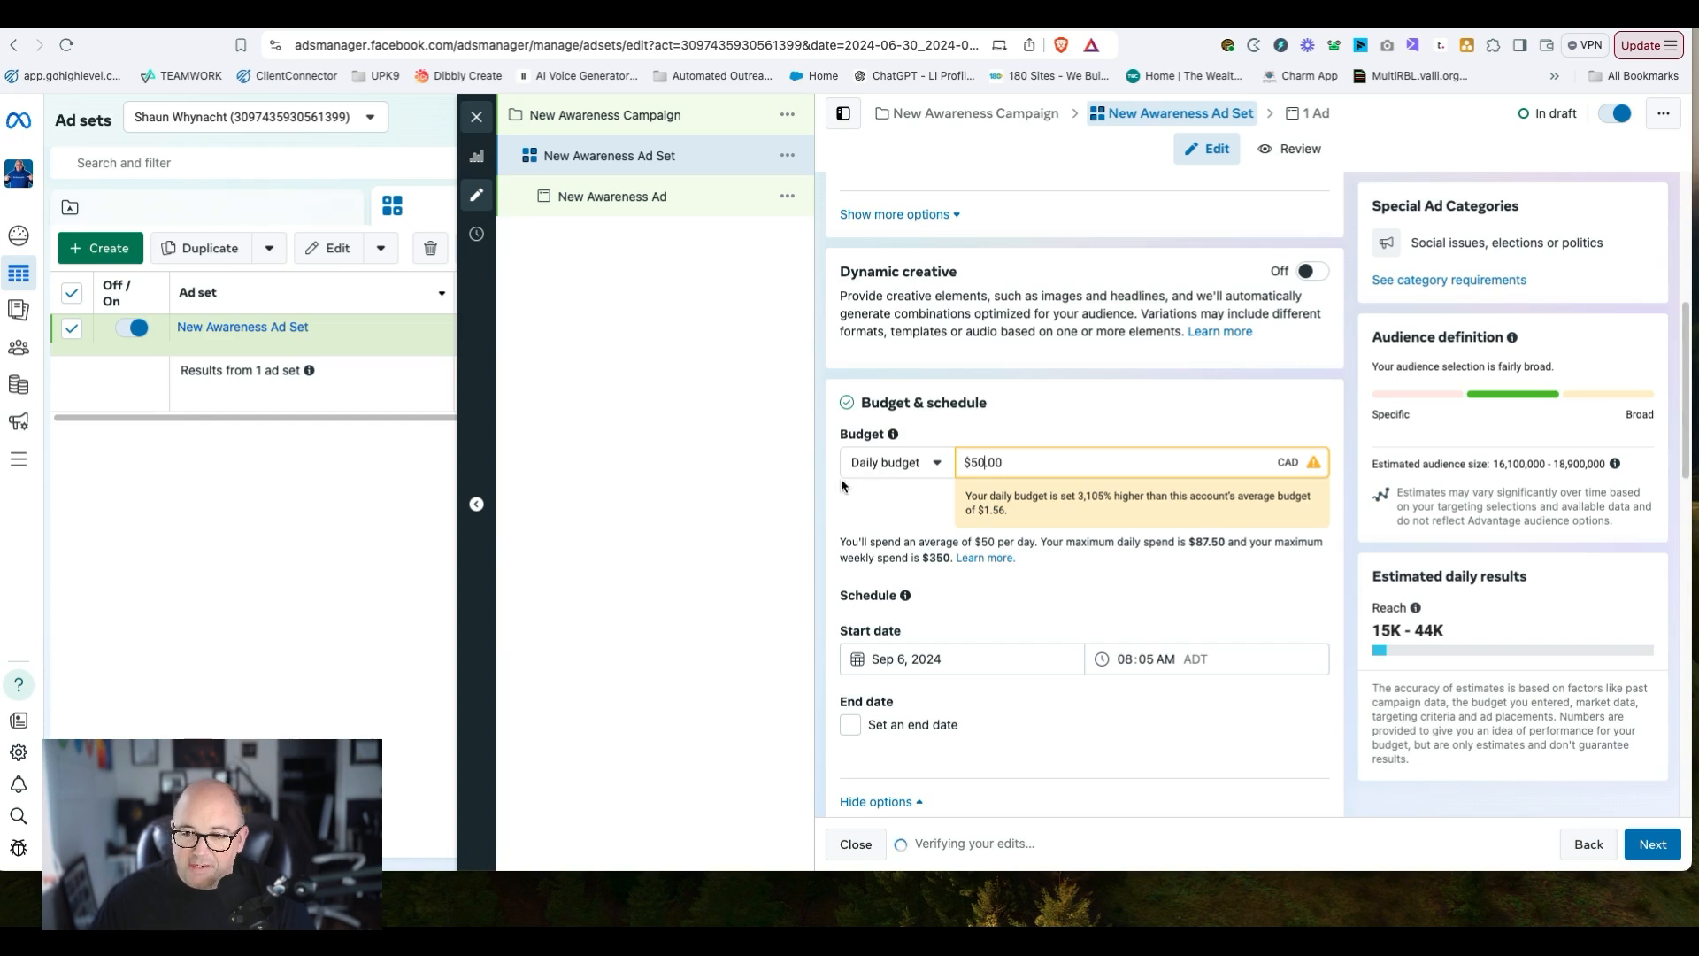
# - Switch the ad set's budget type to Lifetime budget and back to Daily budget
pyautogui.click(878, 464)
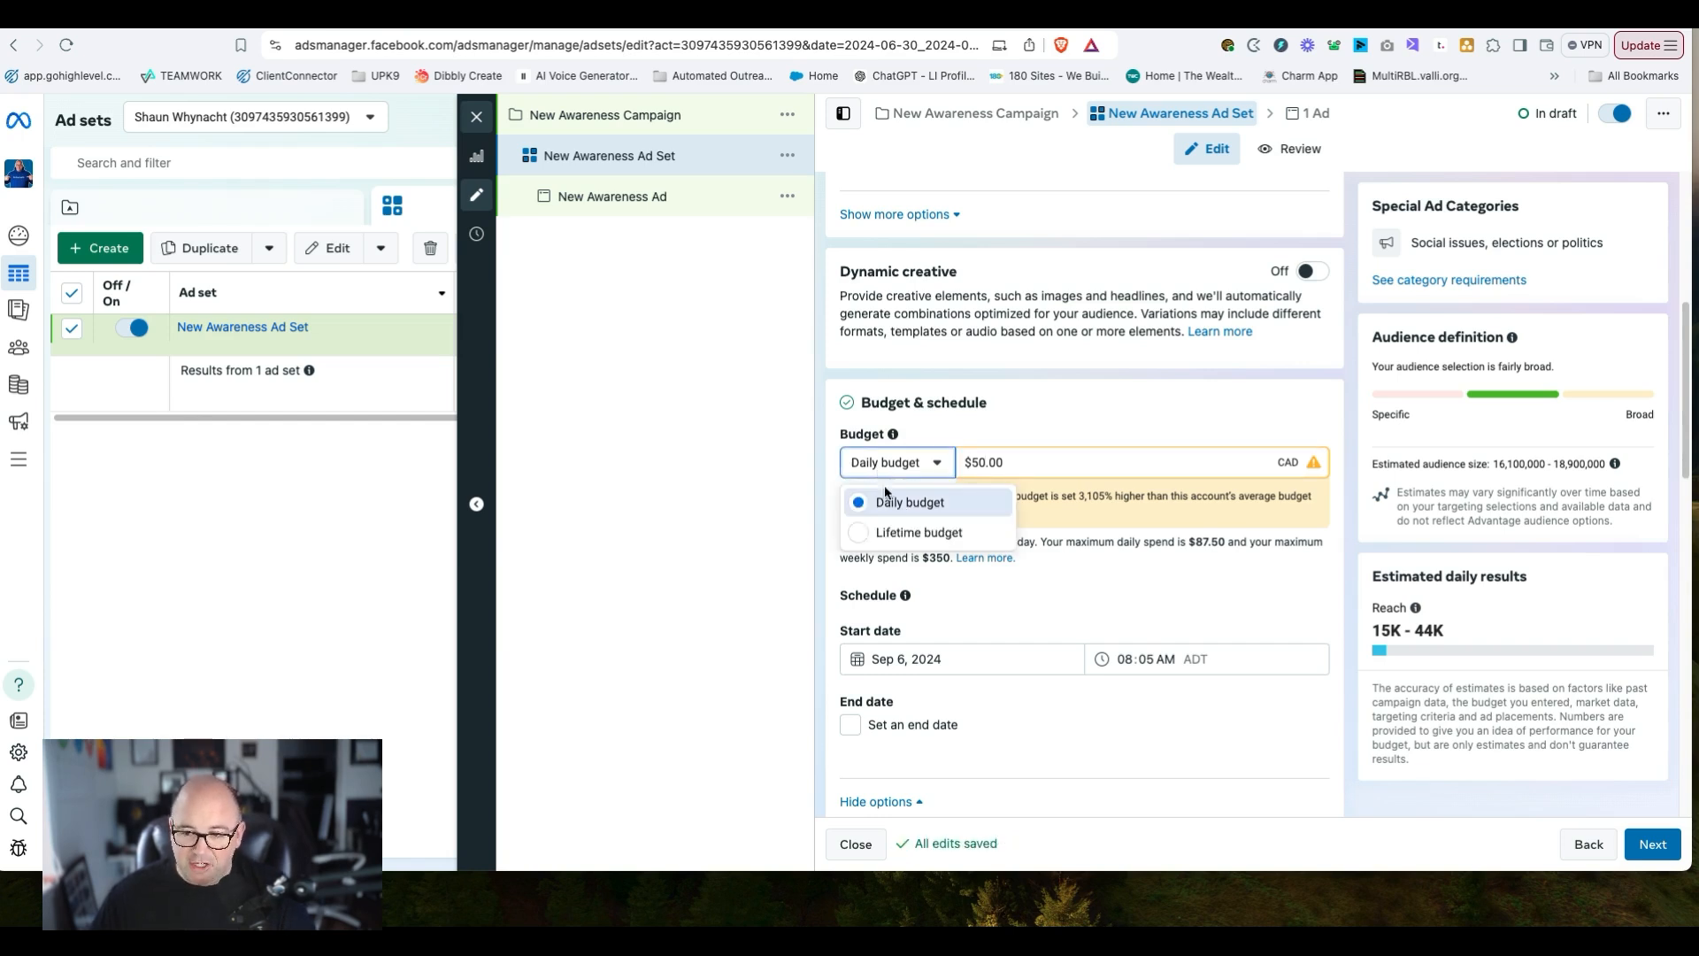
pyautogui.click(885, 533)
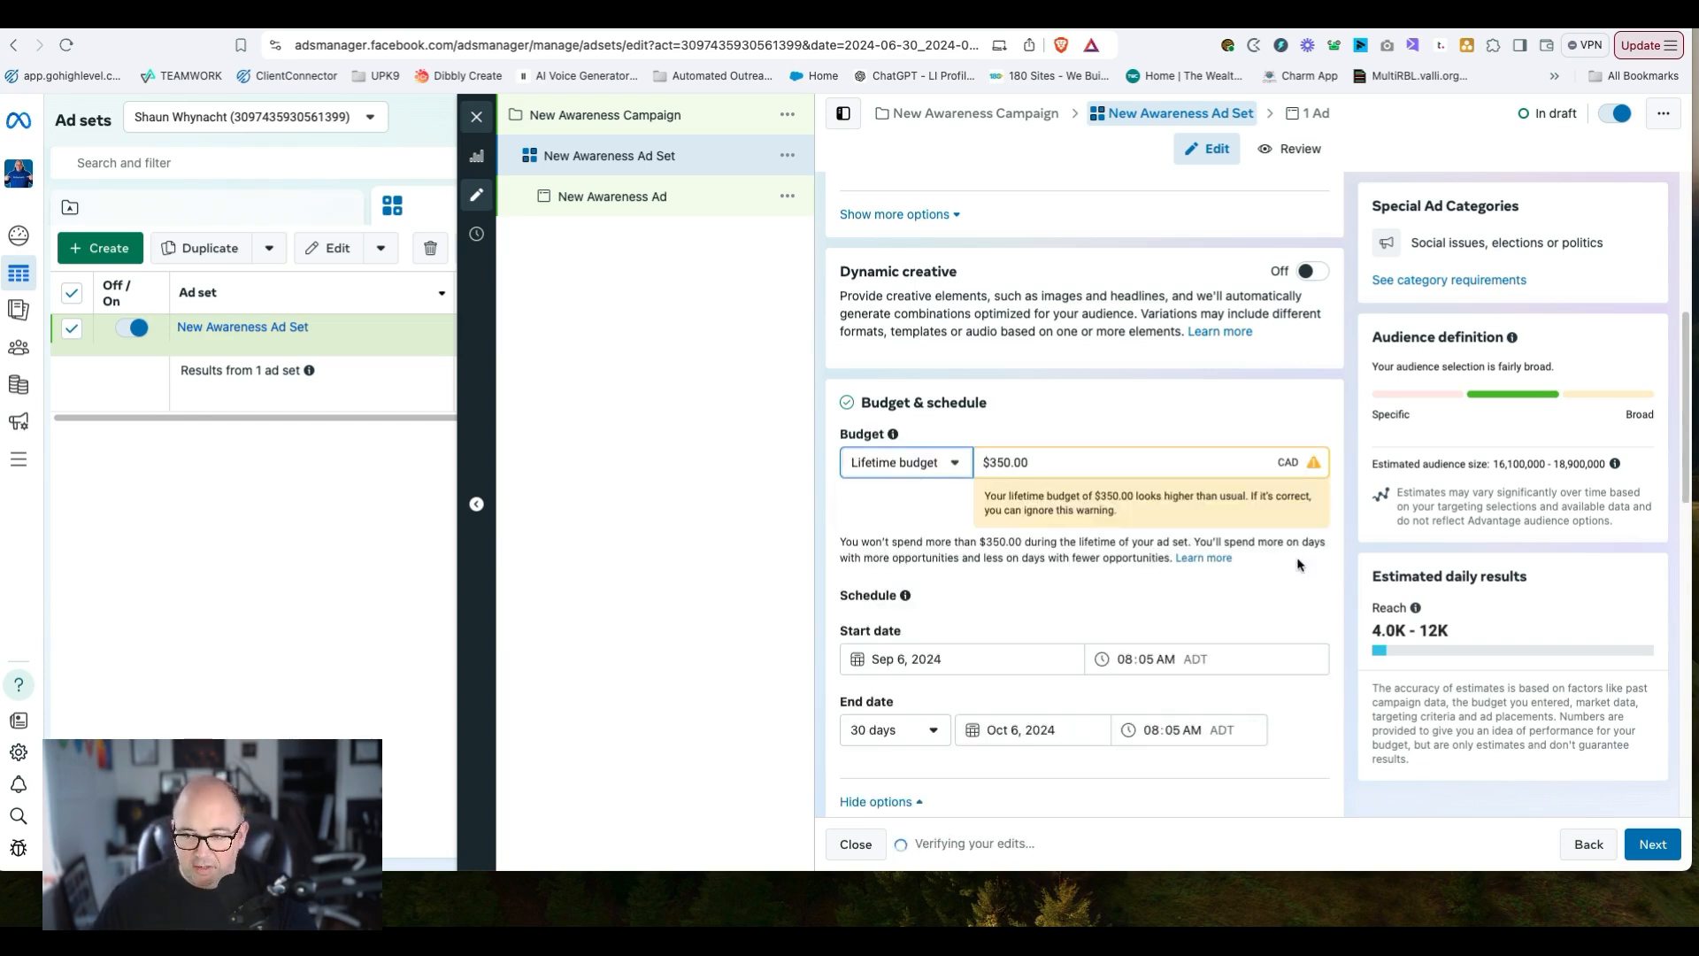
pyautogui.click(881, 466)
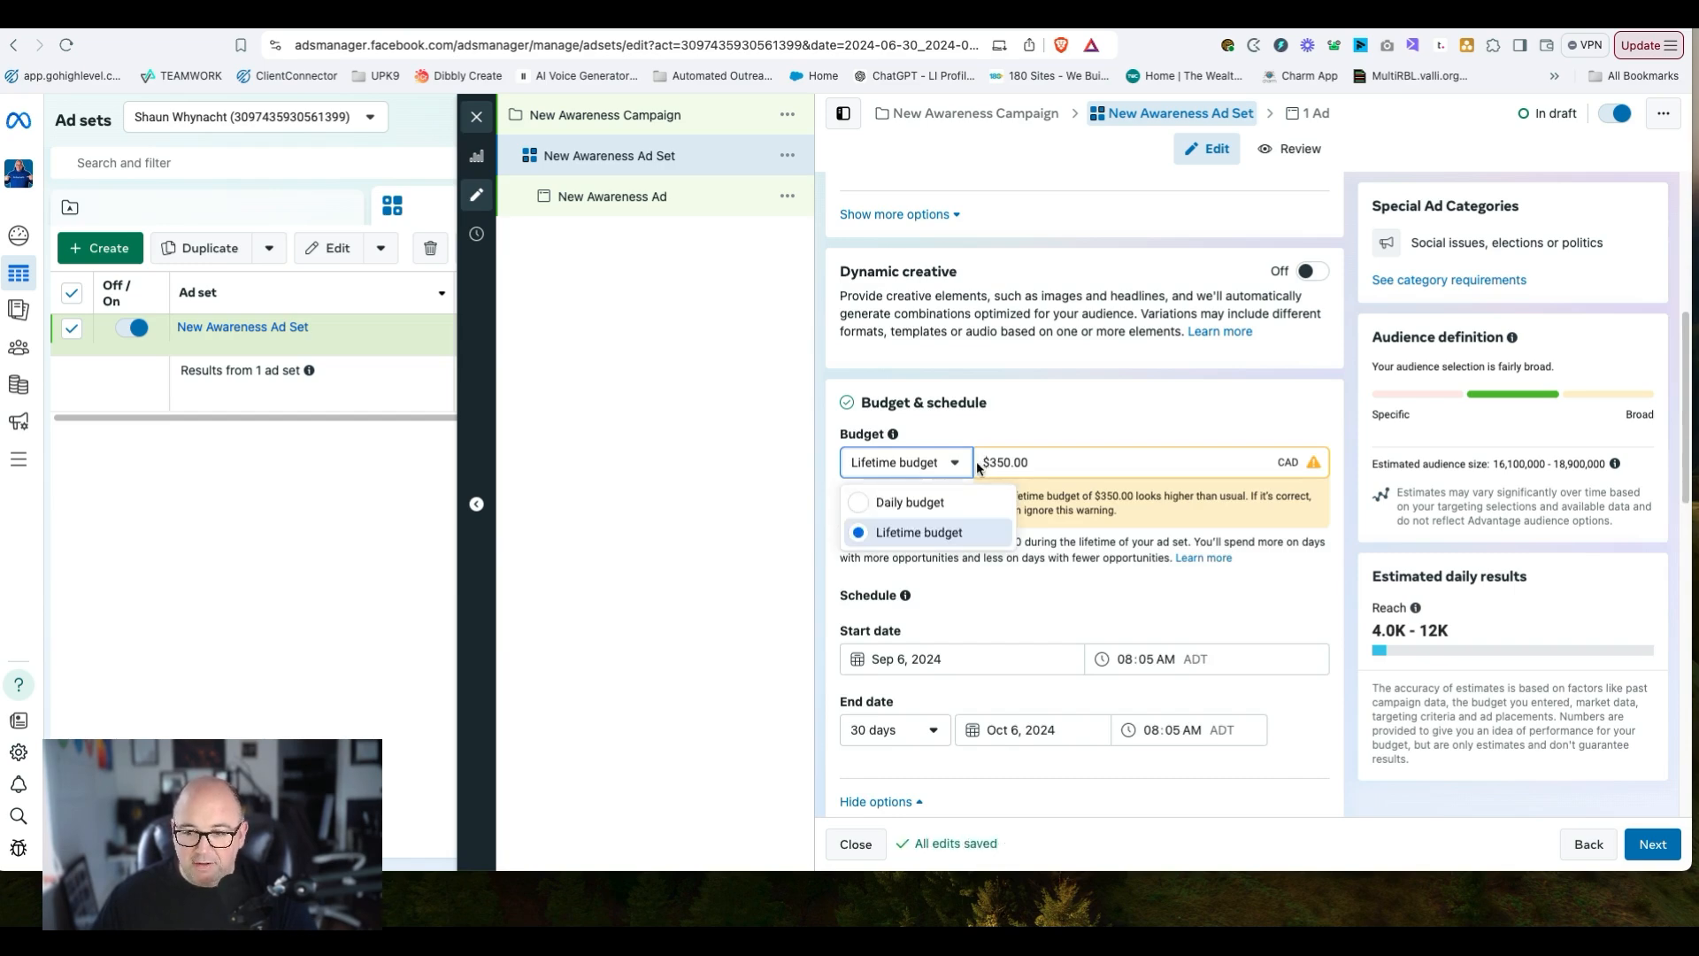
pyautogui.click(913, 501)
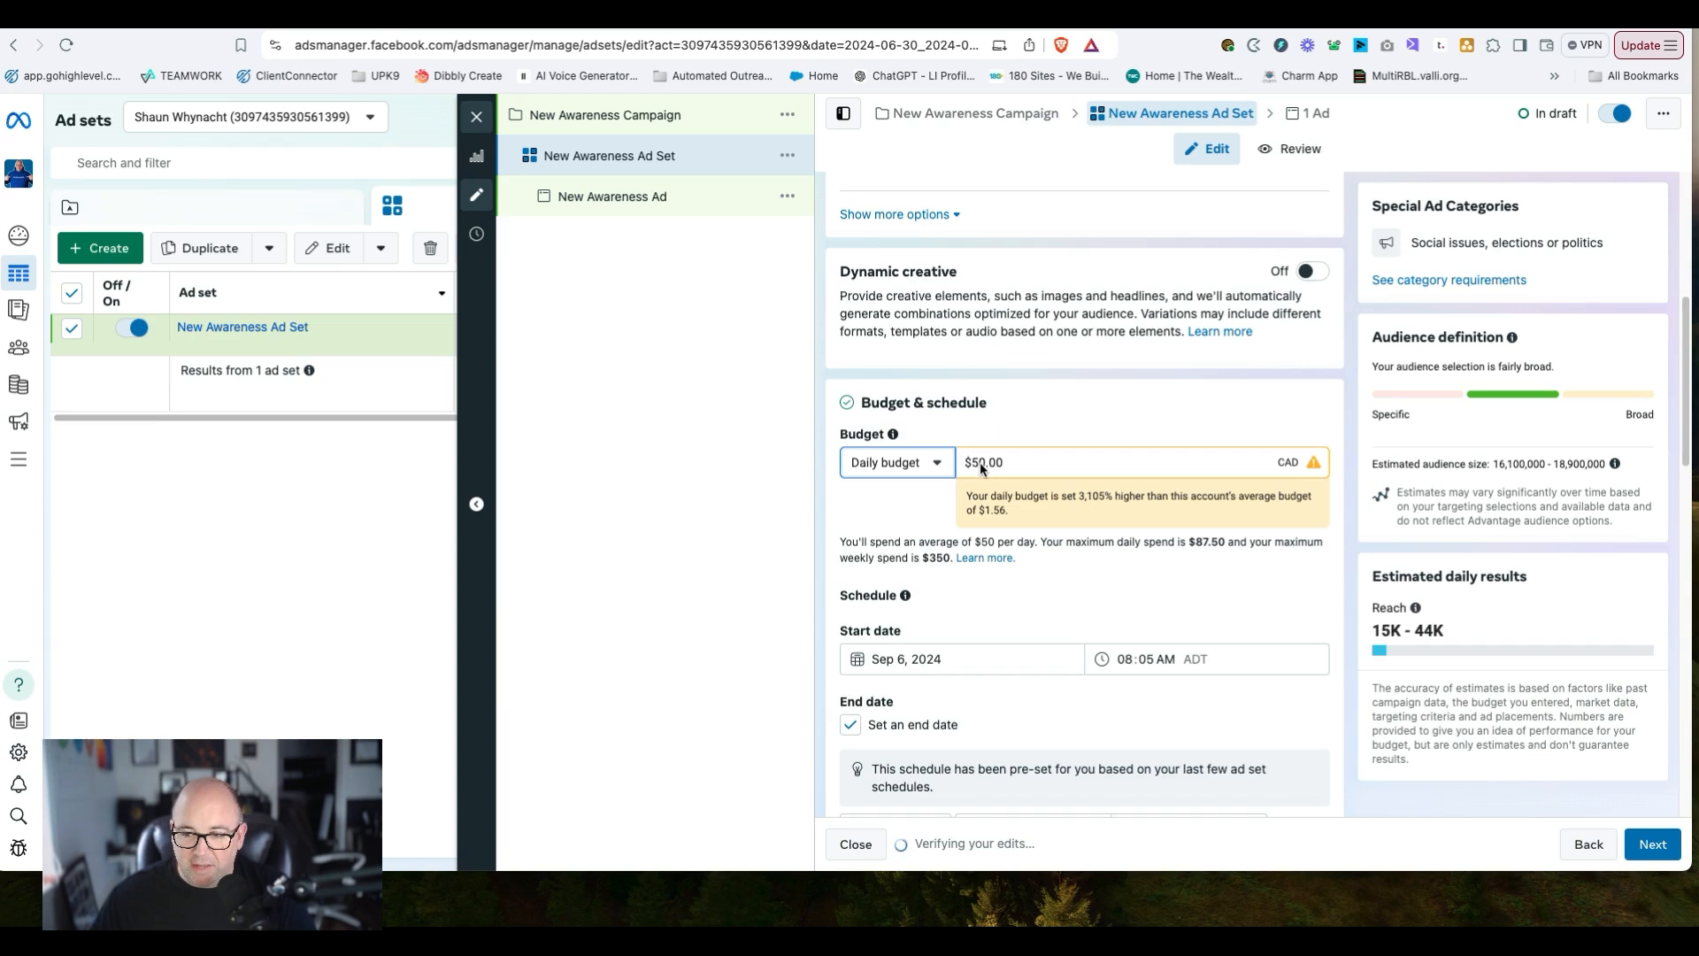
# - Change the ad set's budget type to Lifetime budget and set the amount to $50.00 CAD
pyautogui.click(857, 464)
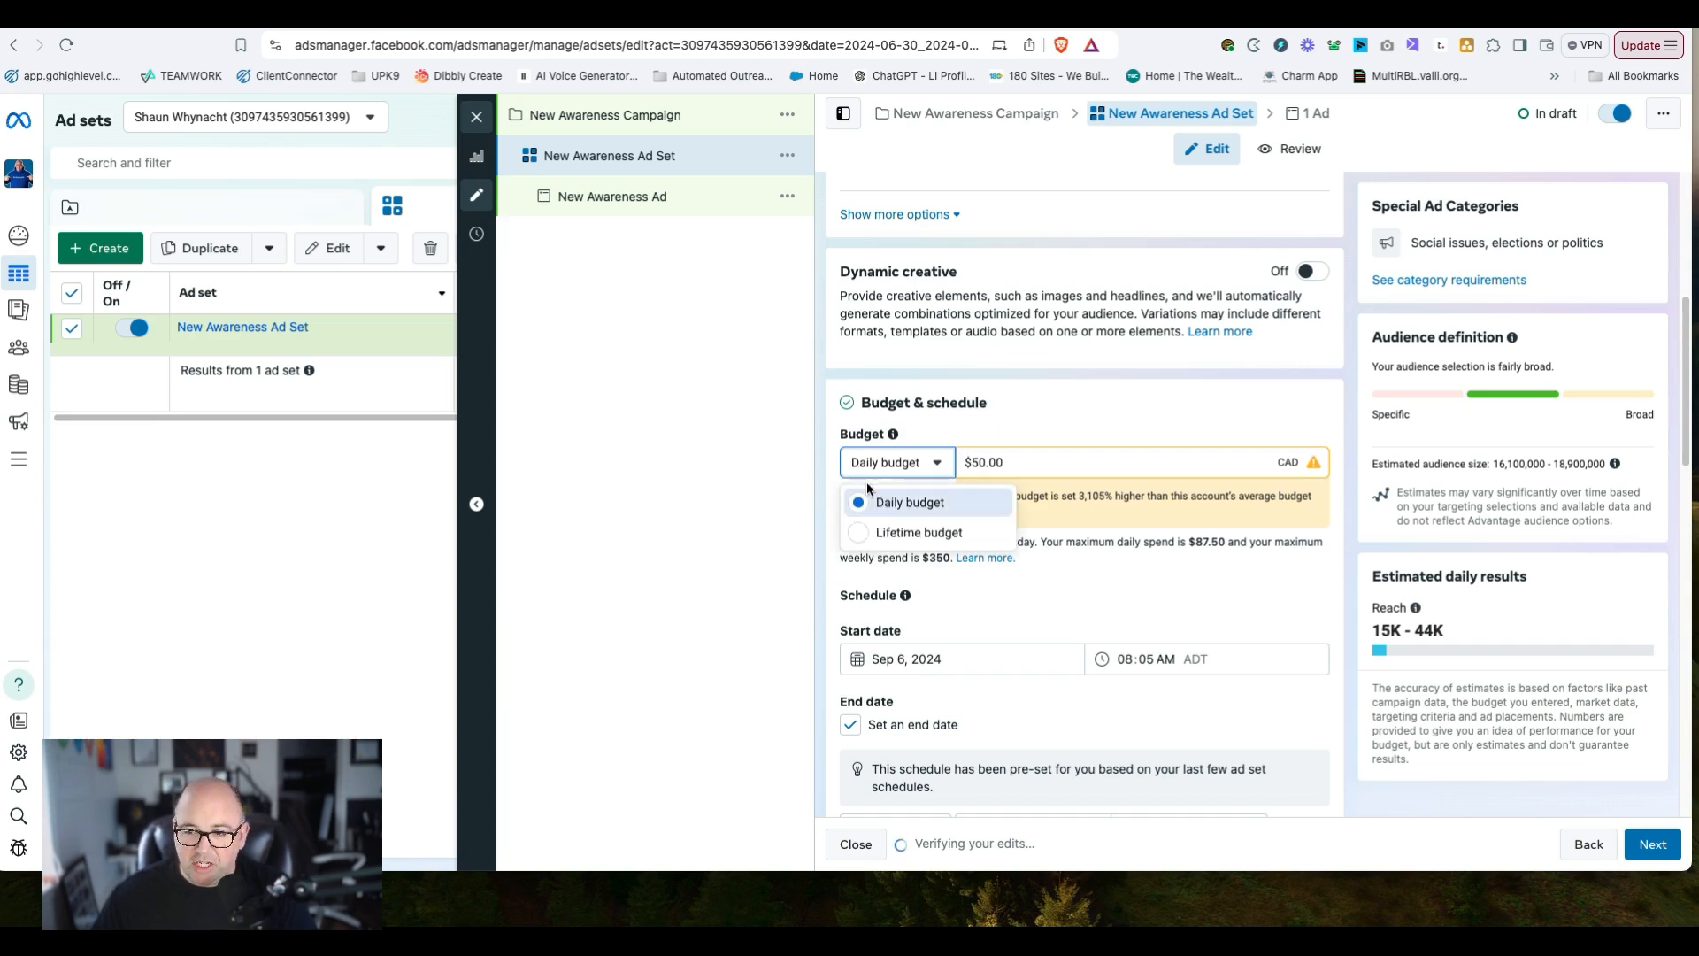
pyautogui.click(882, 532)
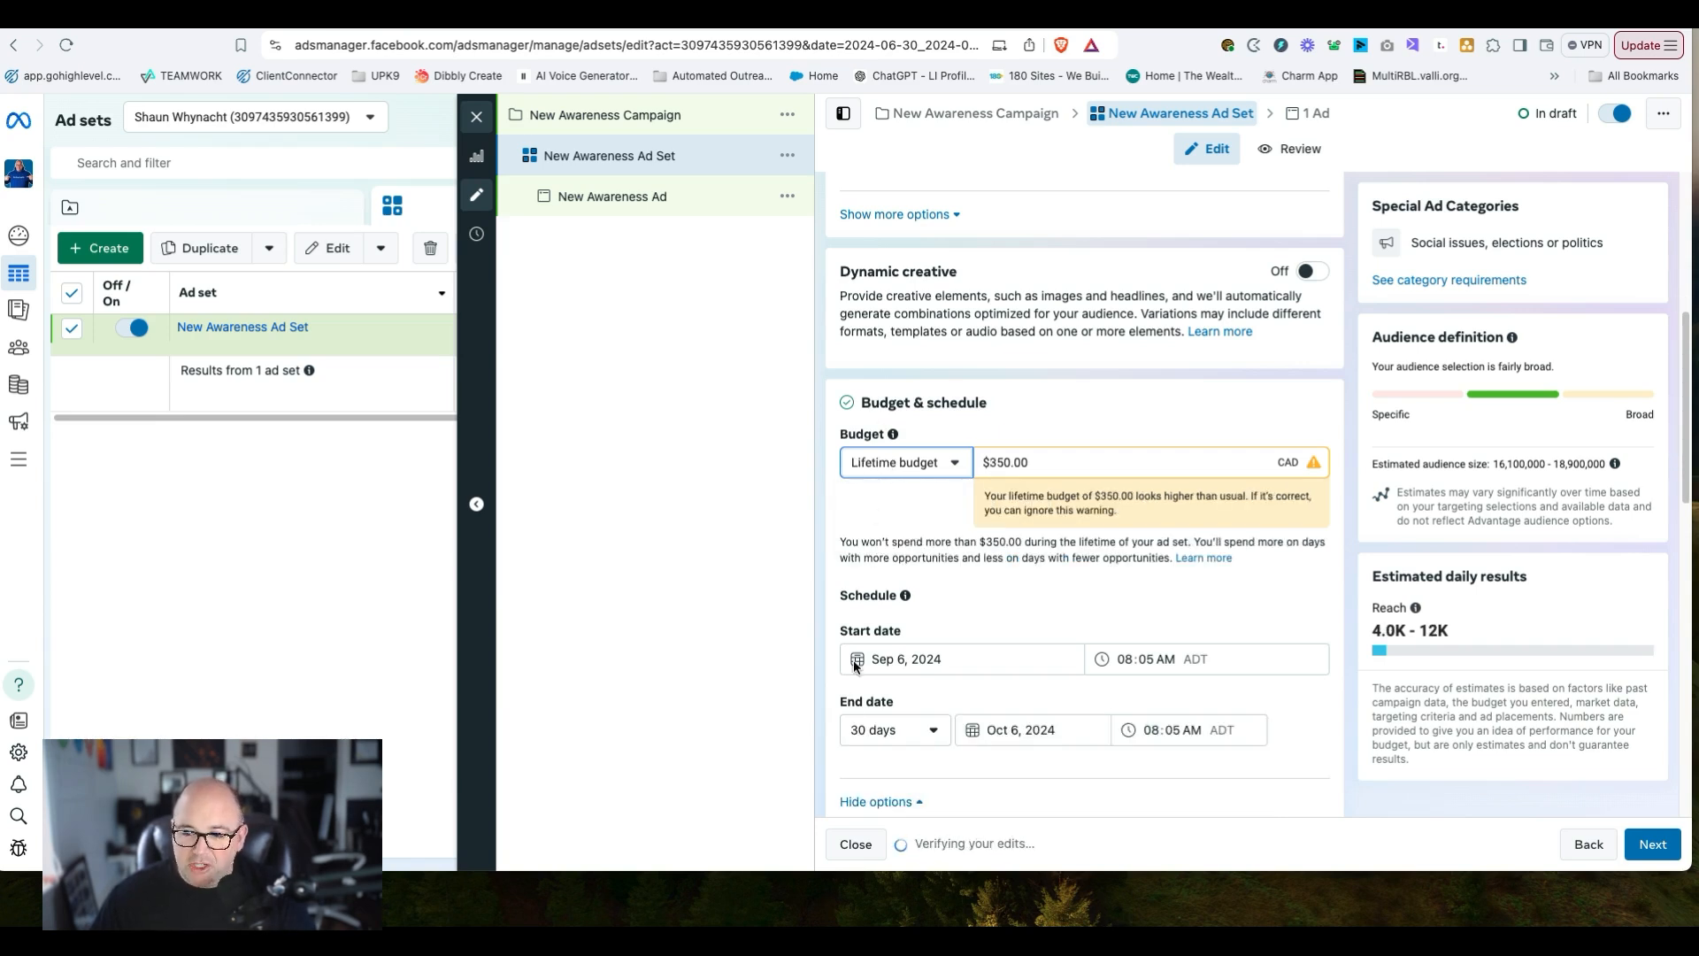
pyautogui.click(1002, 462)
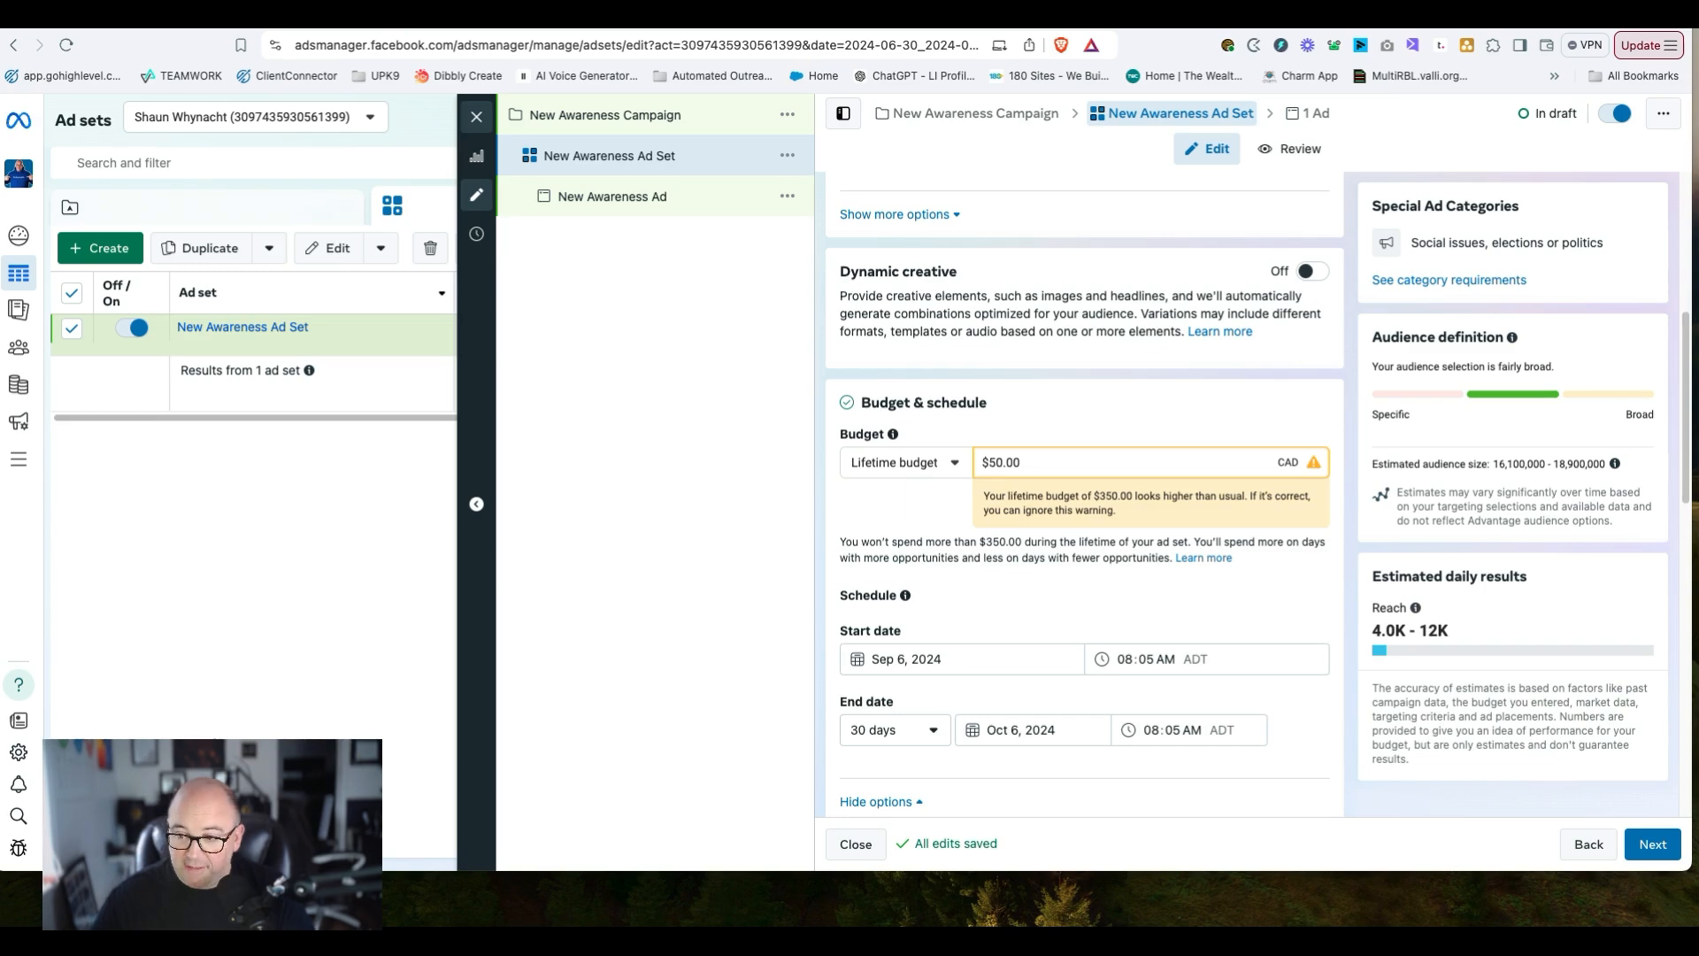
pyautogui.scroll(-2, 1034, 519)
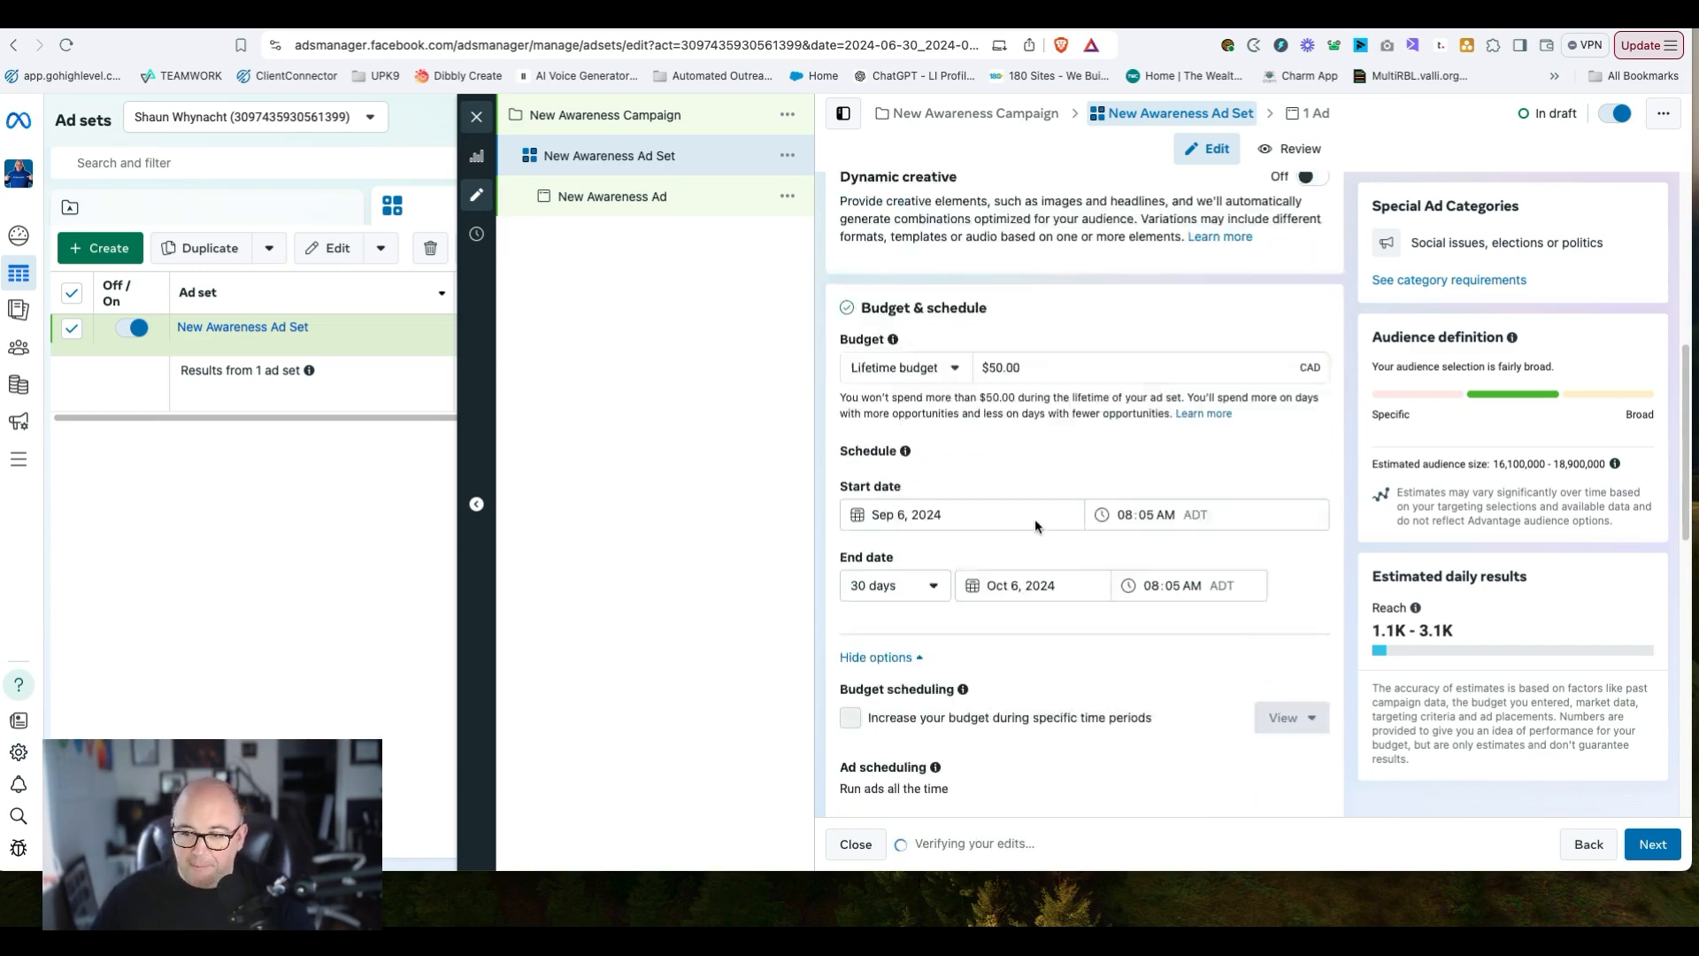
pyautogui.scroll(-2, 1034, 518)
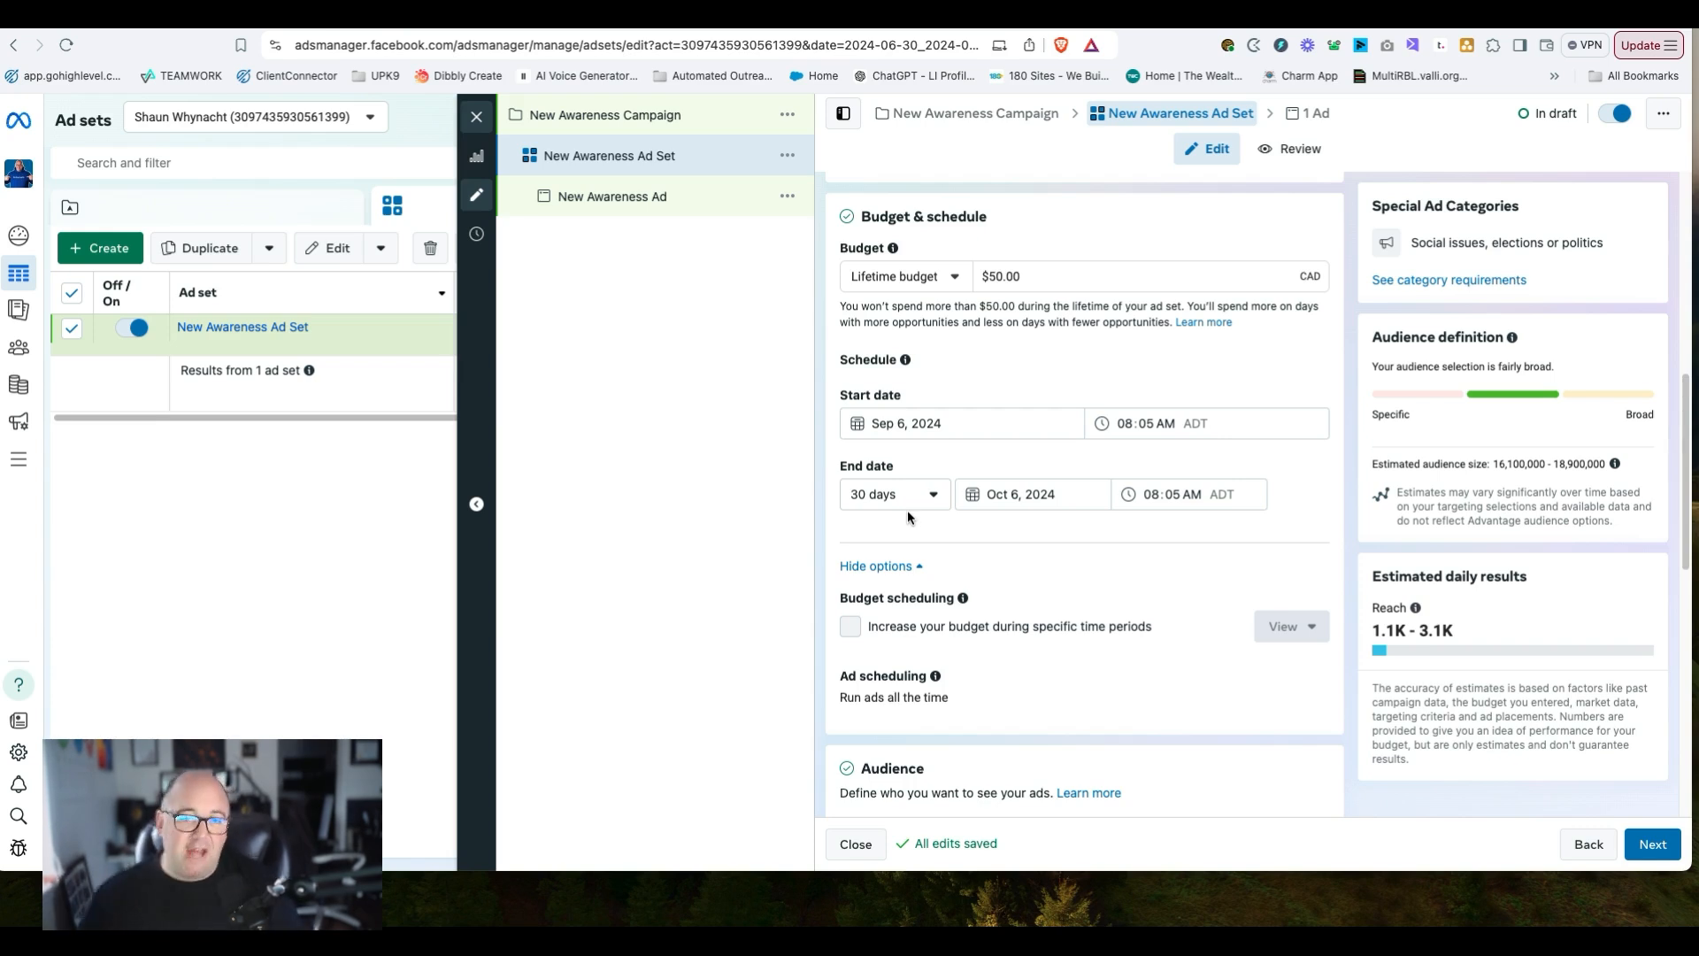
# - Examine the ad set's scheduling options and its Audience section, including the existing custom audiences
pyautogui.scroll(-3, 944, 513)
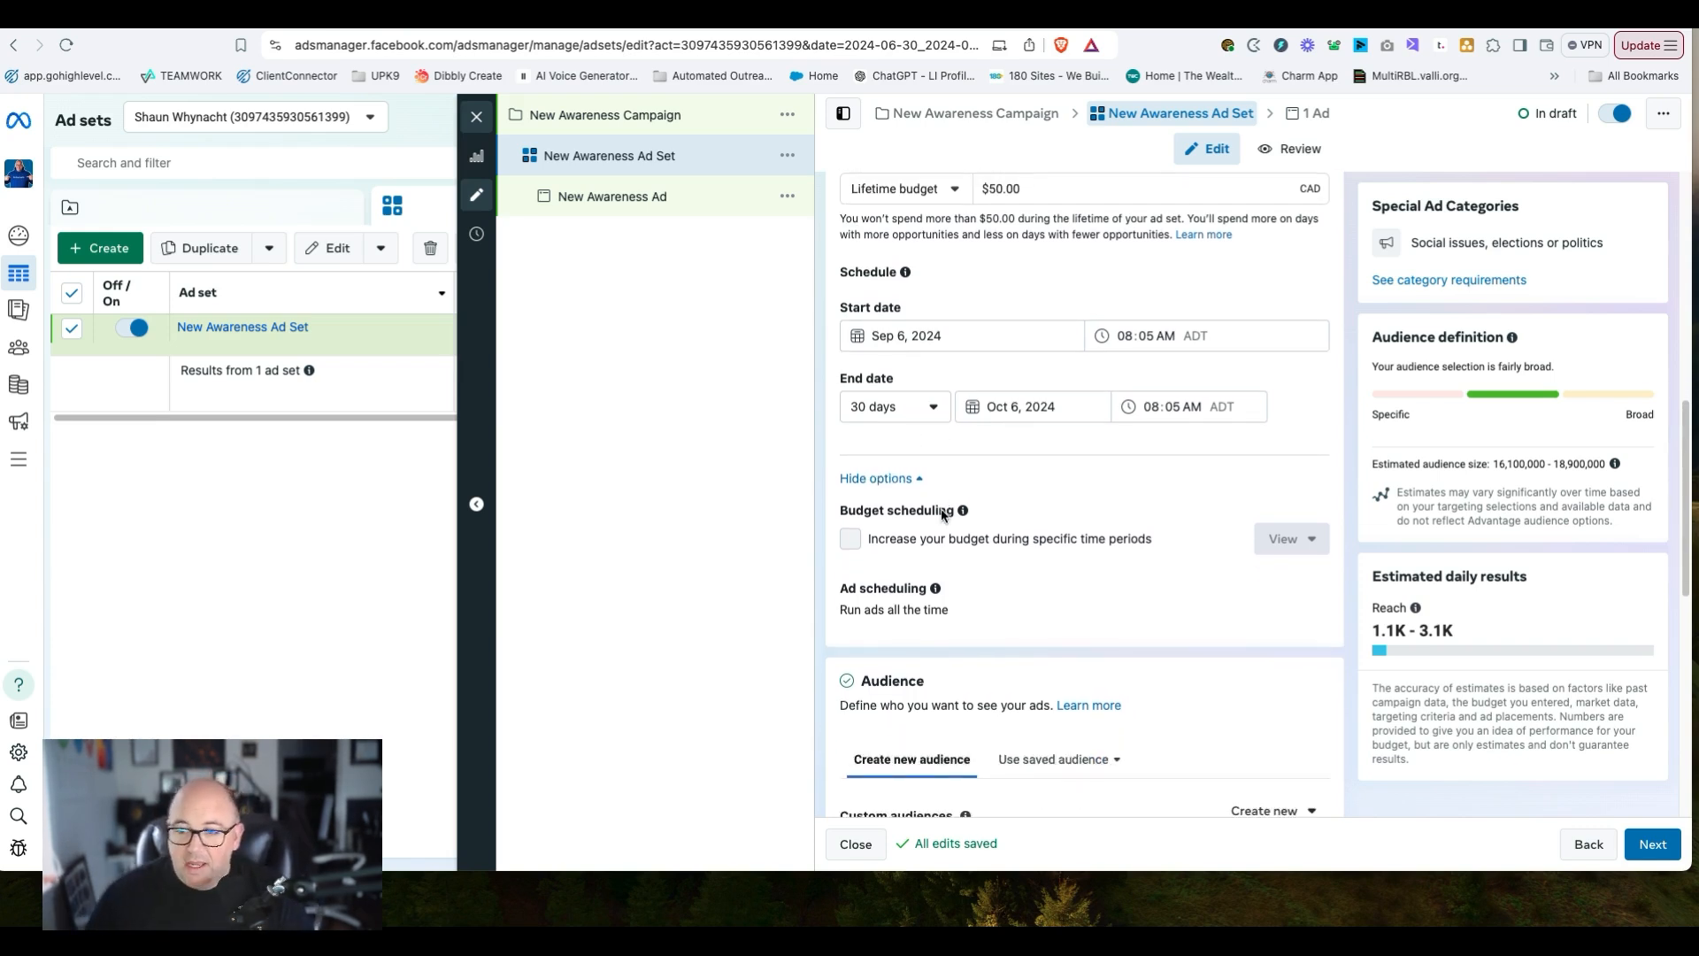
pyautogui.scroll(-10, 941, 515)
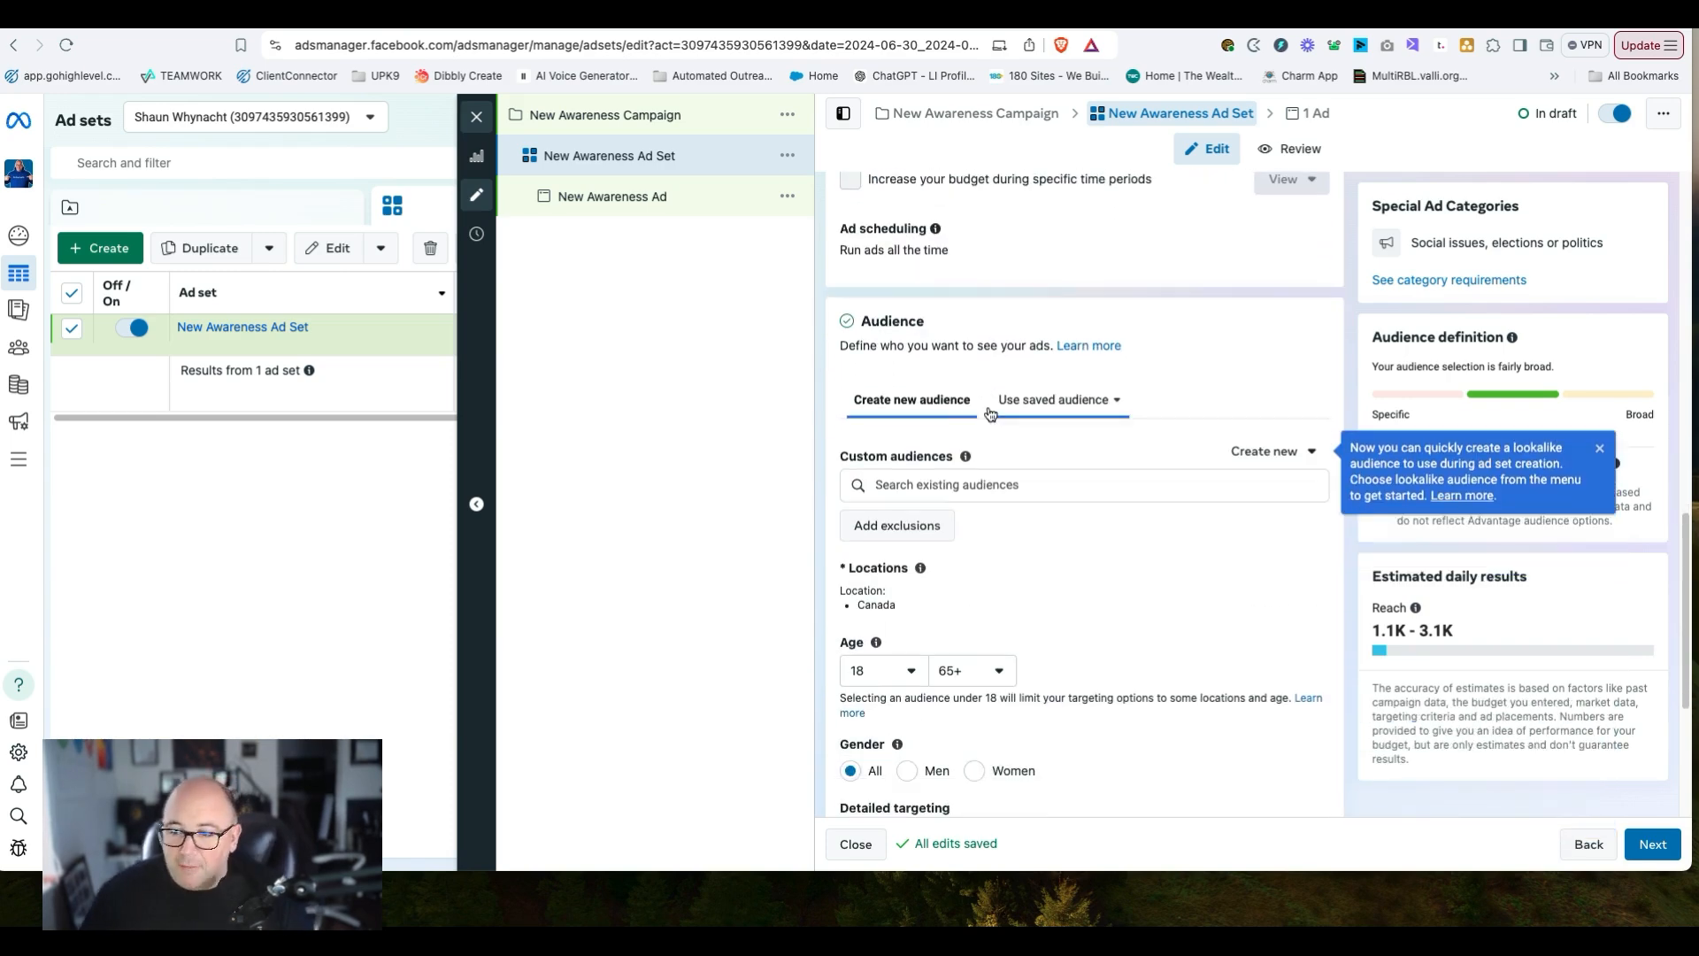
pyautogui.scroll(3, 989, 416)
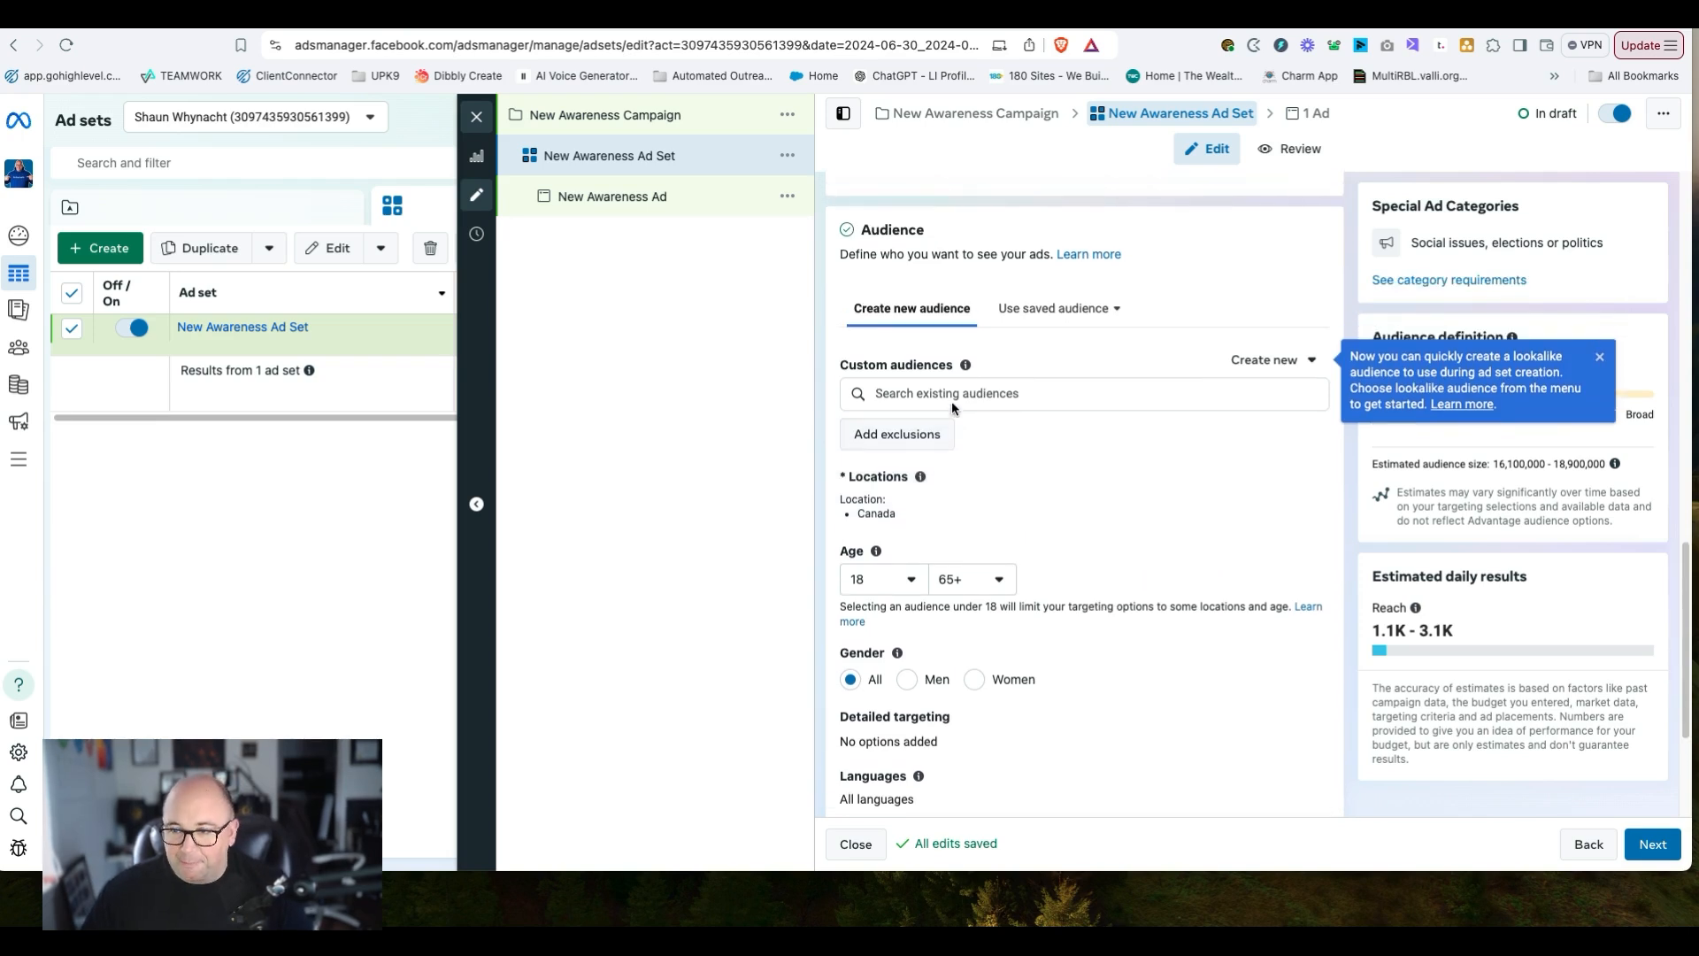
pyautogui.click(1600, 359)
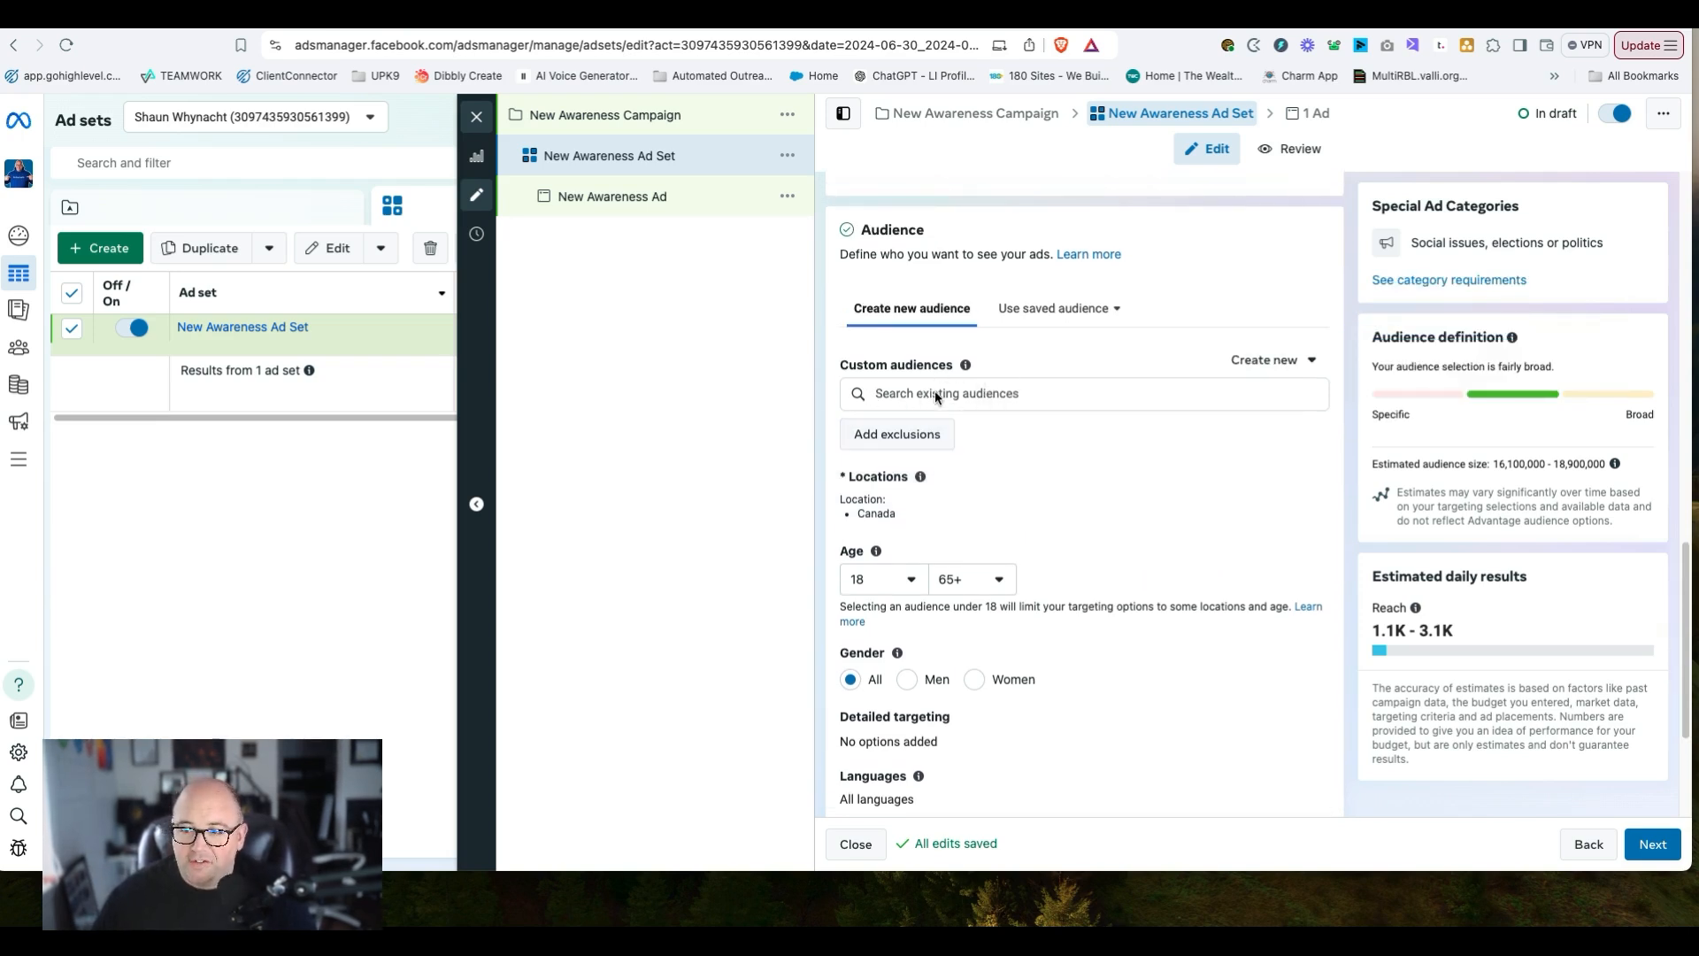
pyautogui.scroll(1, 901, 373)
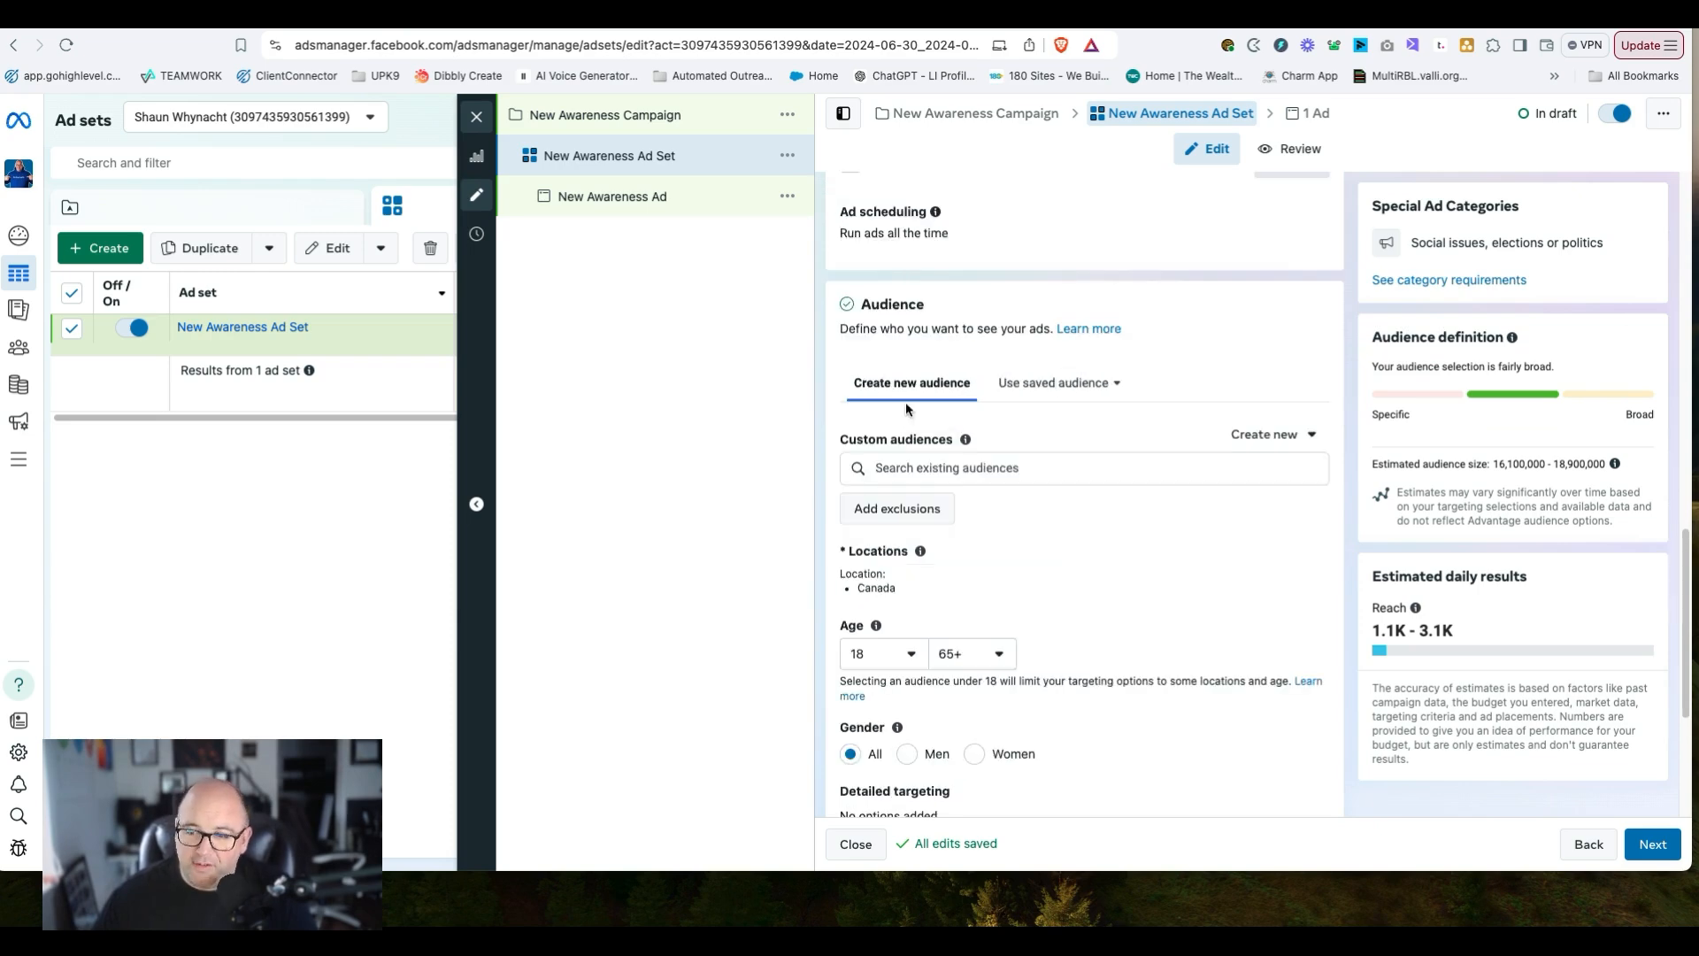
pyautogui.click(902, 468)
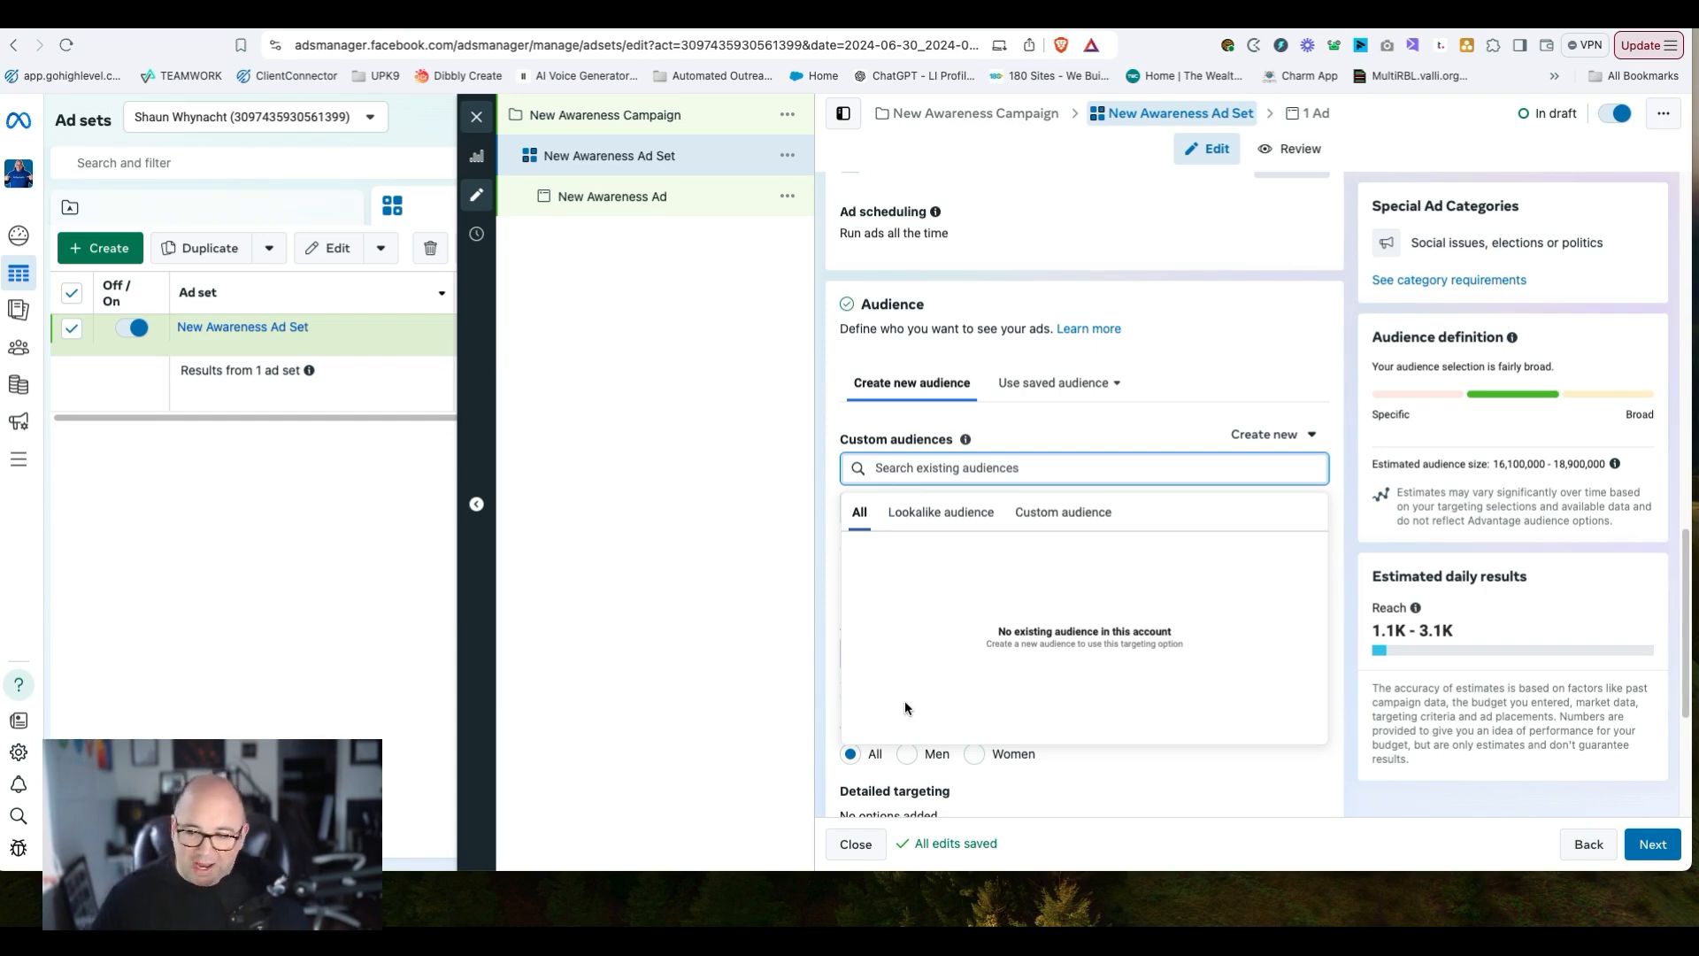
pyautogui.click(1202, 378)
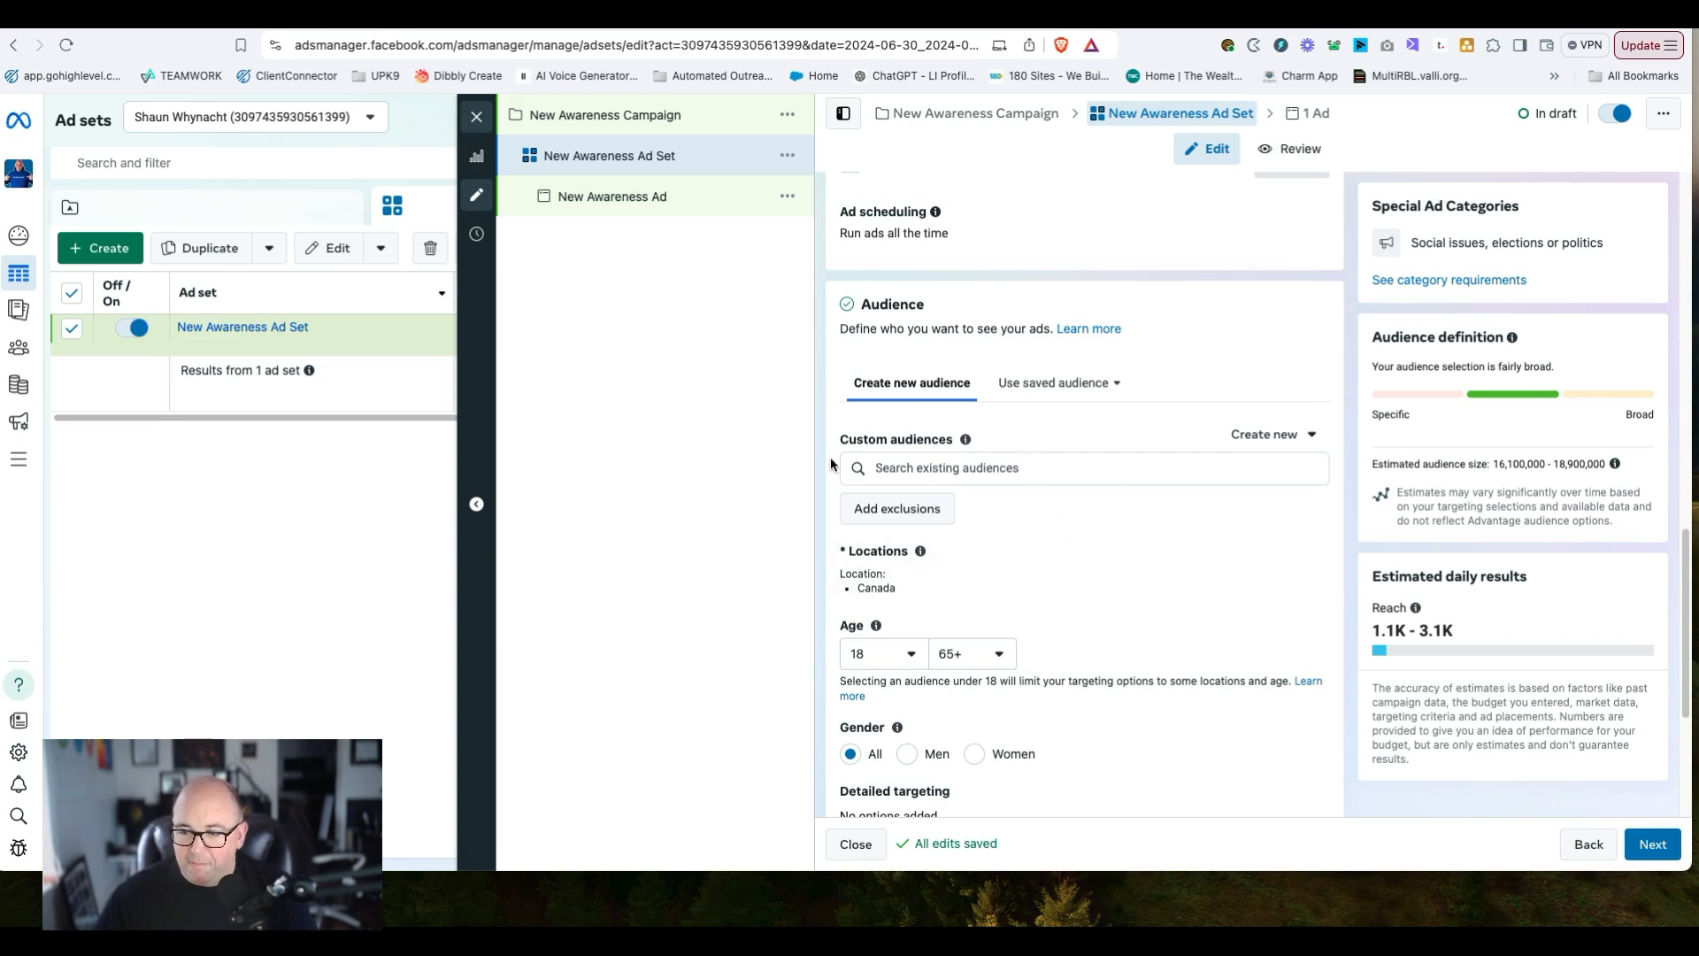
# - Replace Canada with Kentville, Nova Scotia as the audience's targeted location
pyautogui.scroll(-2, 1020, 581)
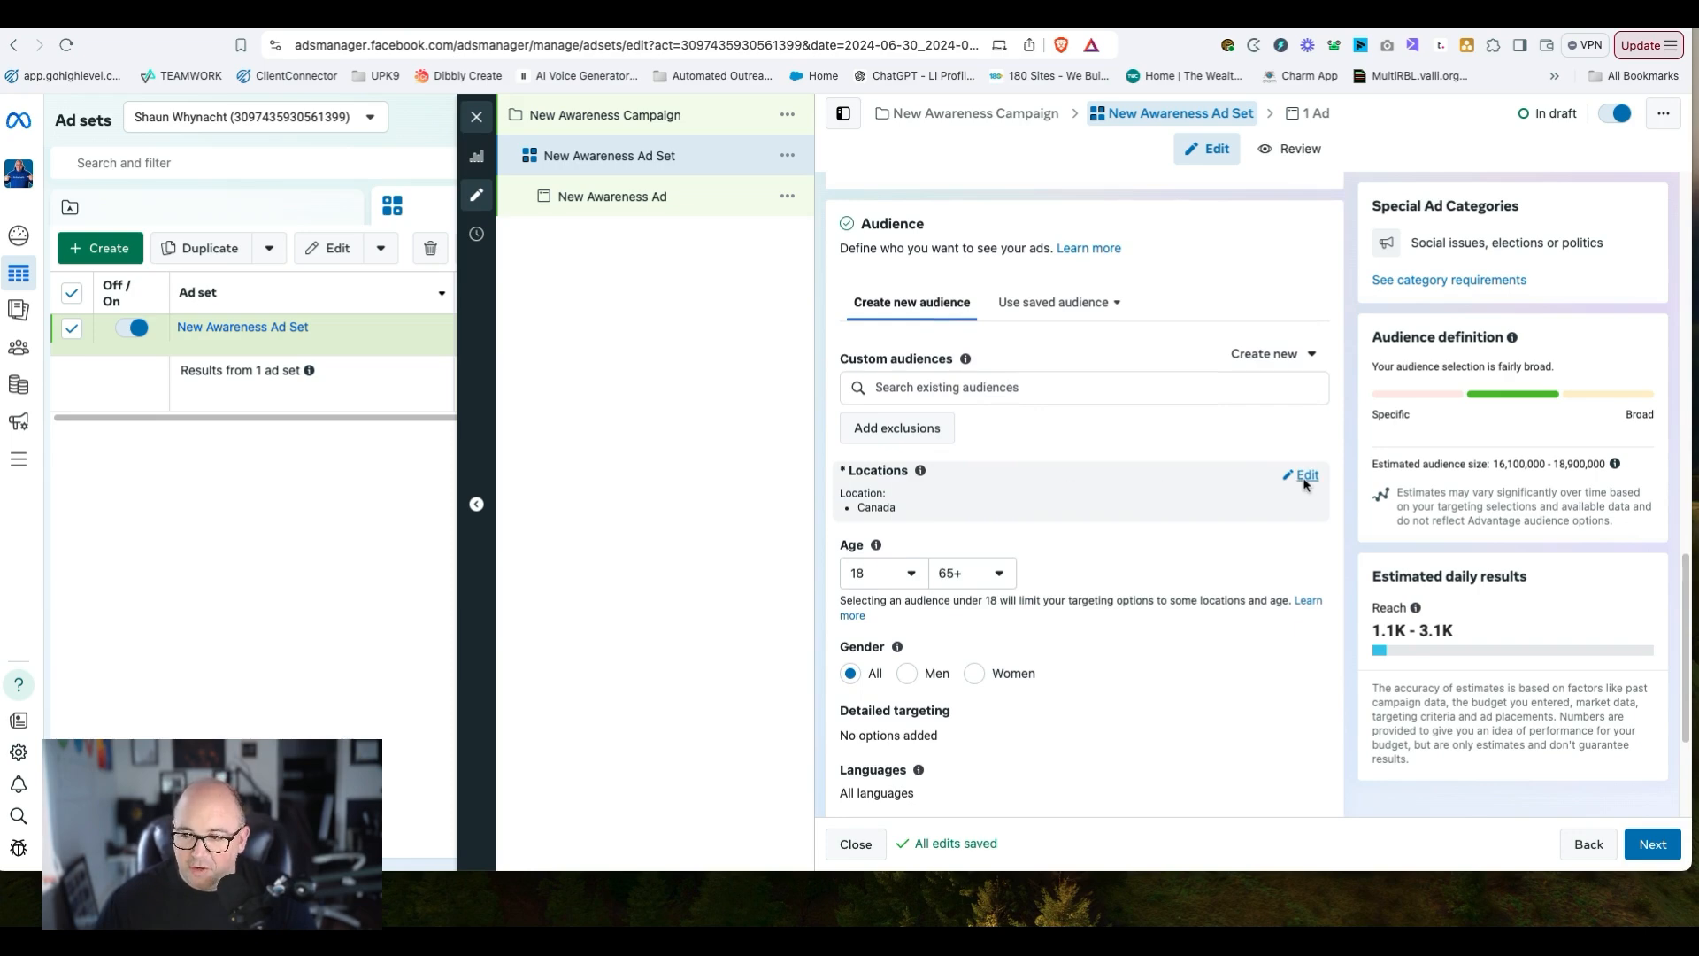
pyautogui.click(1302, 475)
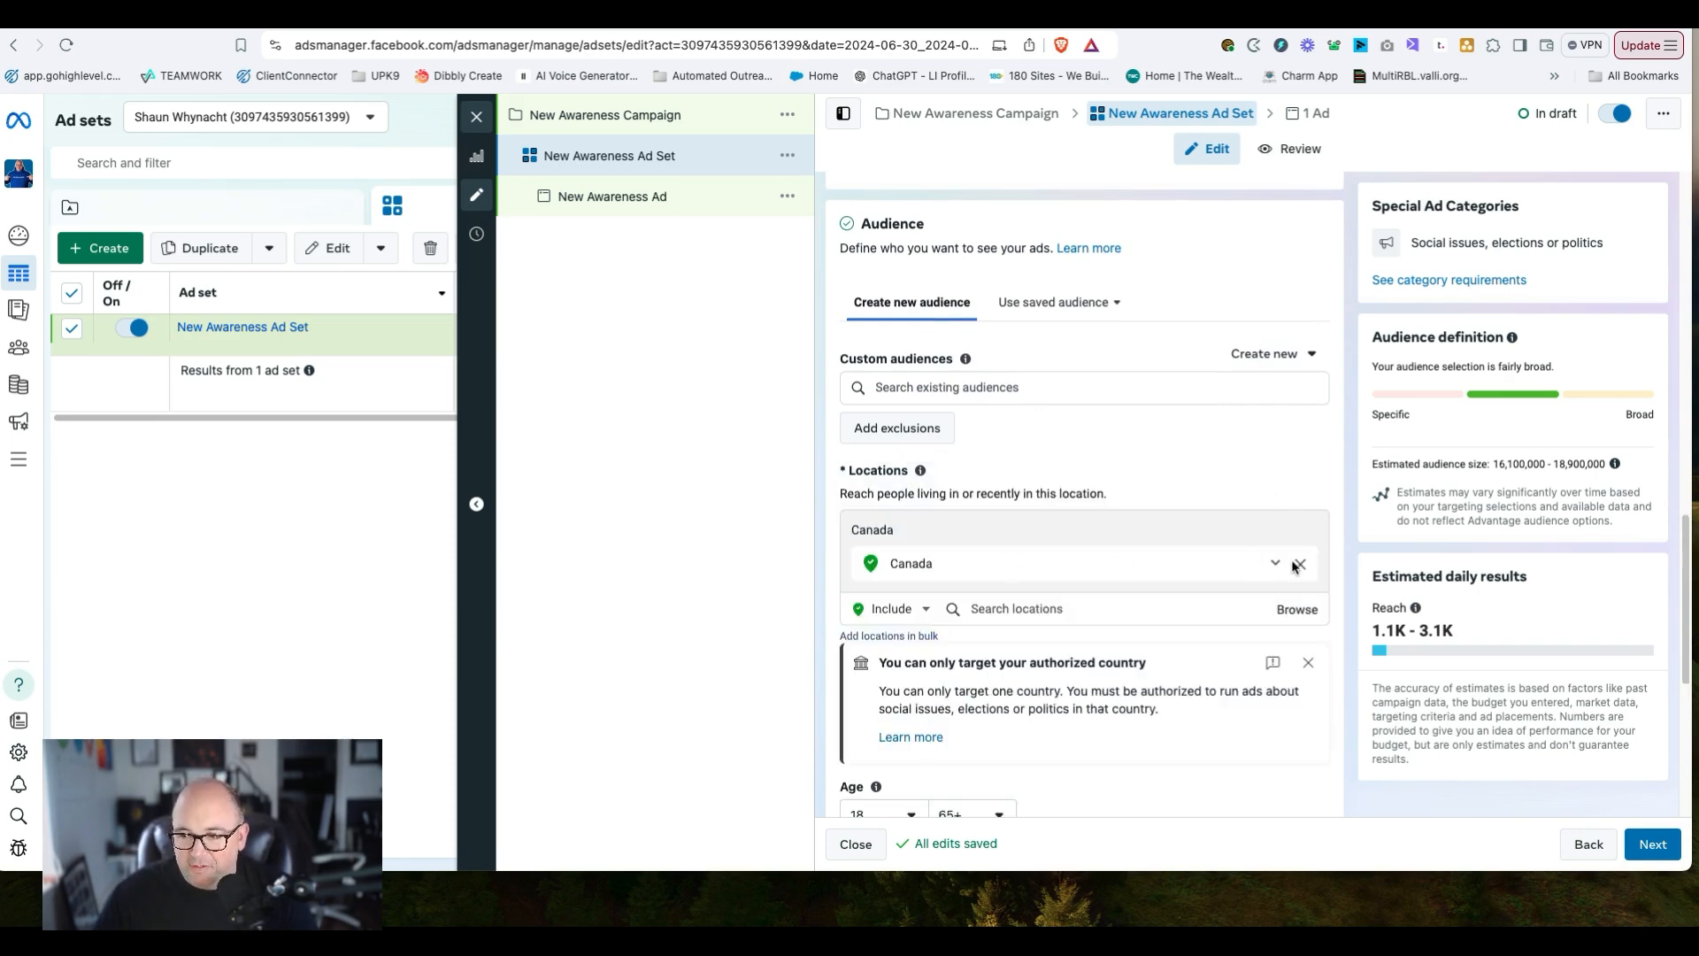
pyautogui.click(1300, 564)
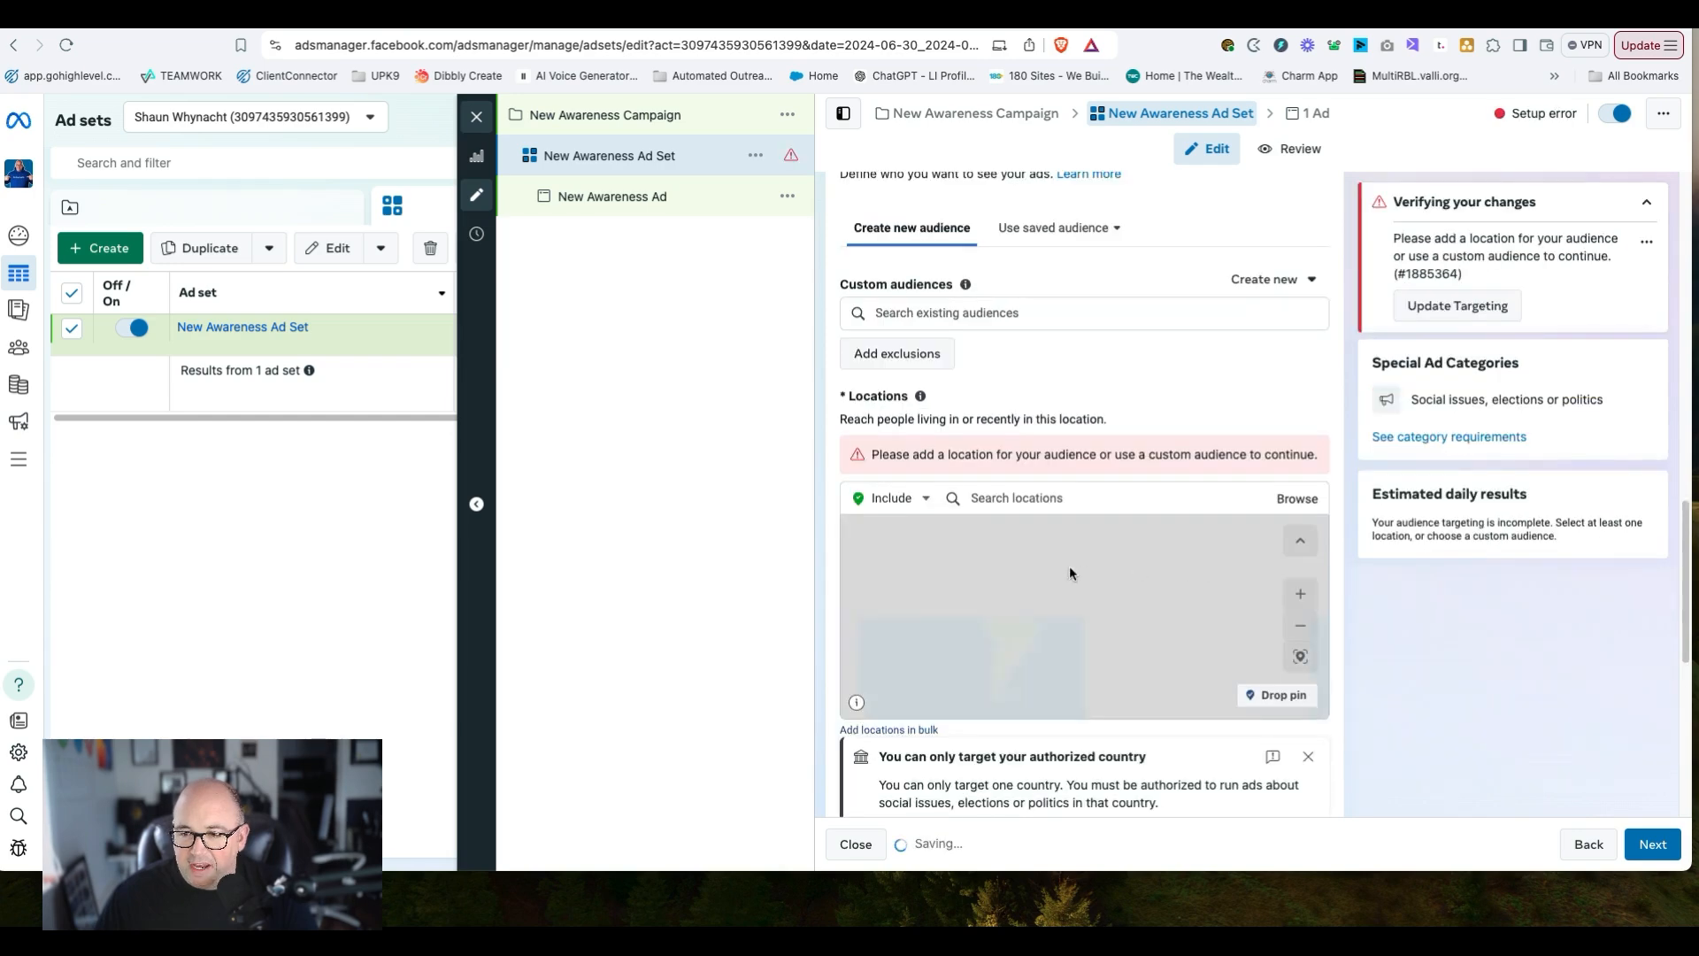
pyautogui.click(1012, 497)
pyautogui.write('Kentville')
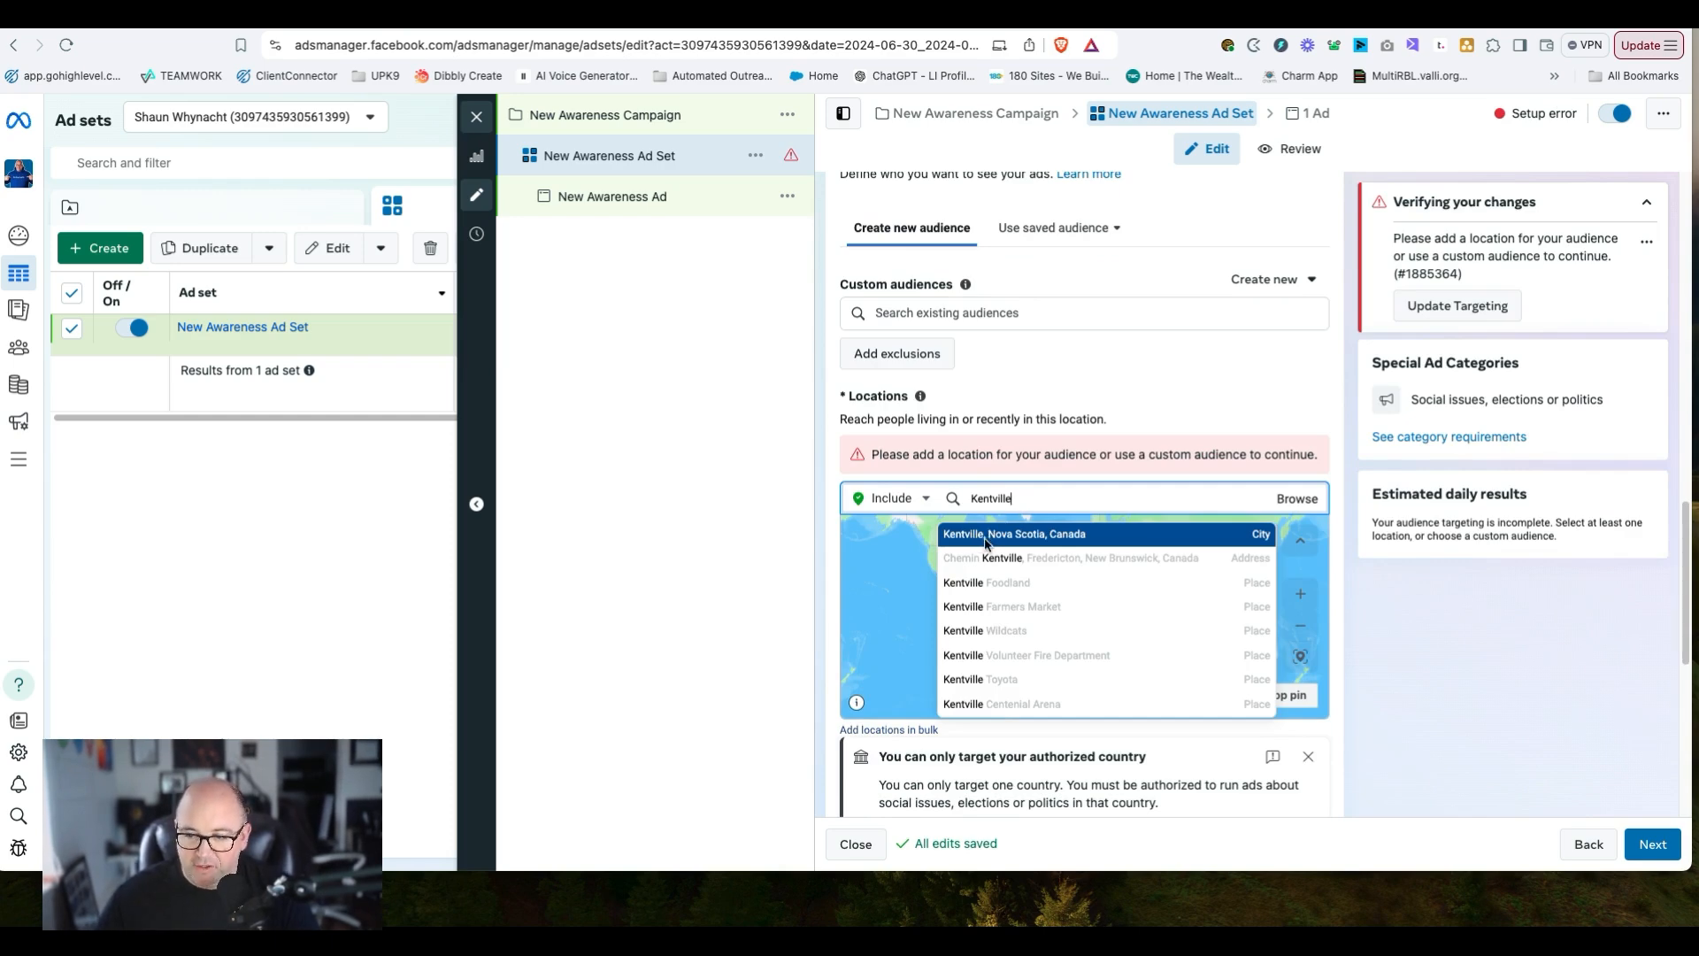
pyautogui.click(993, 535)
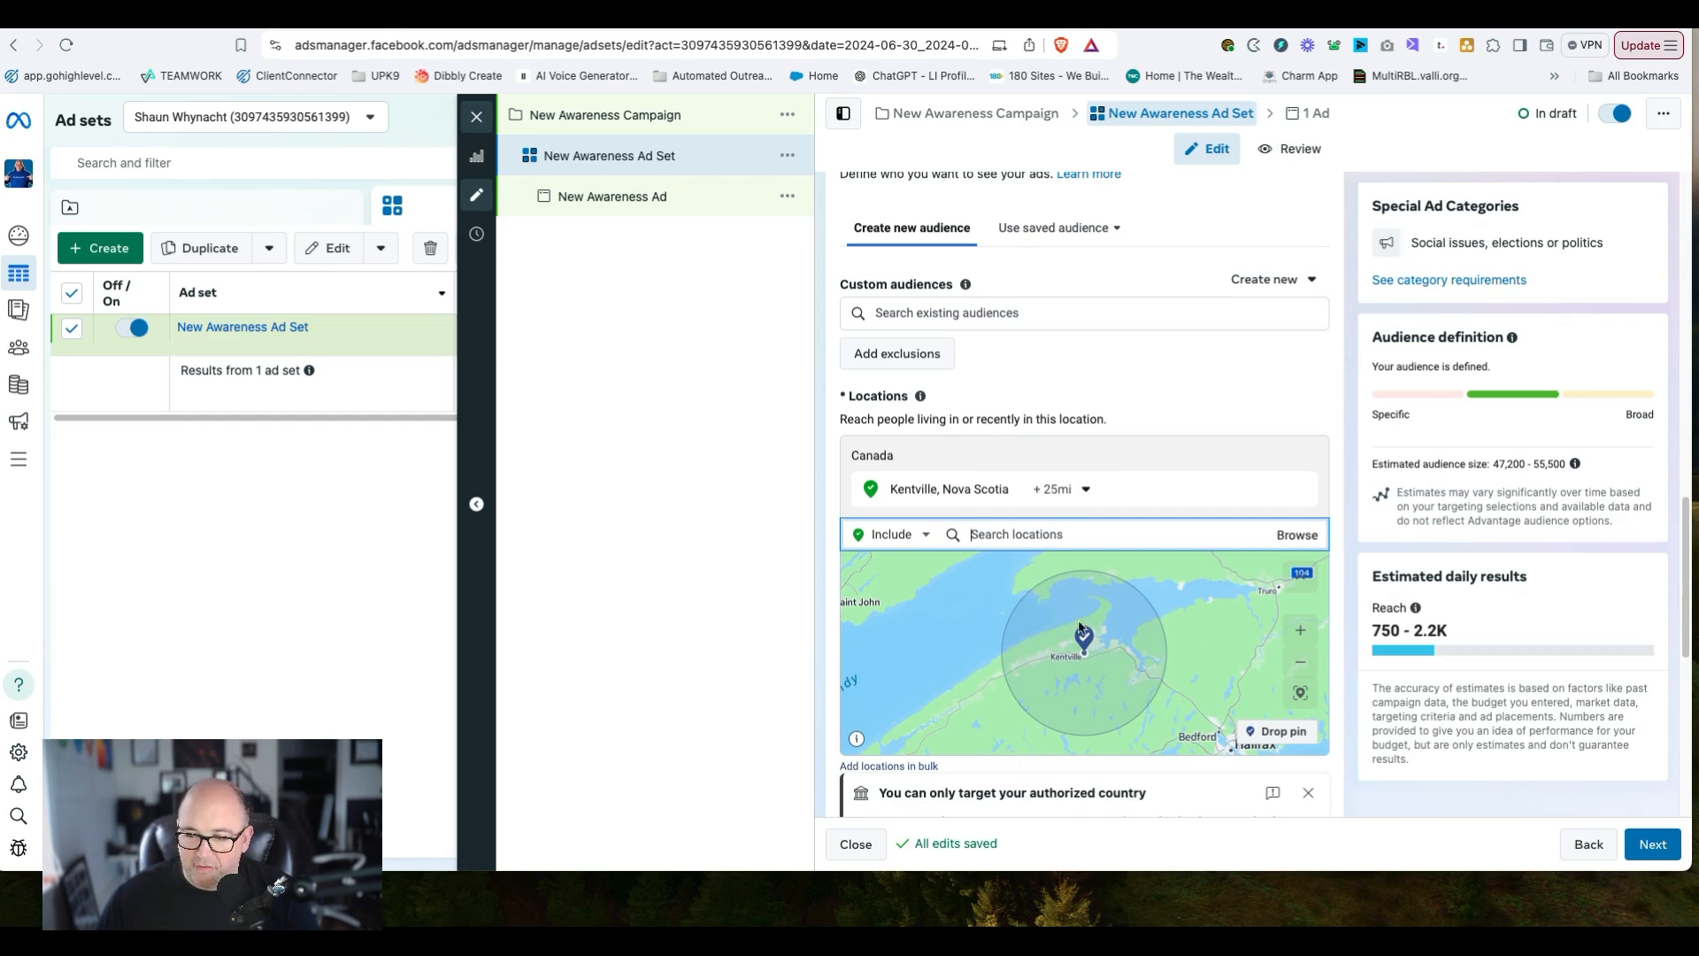
# - Reduce the targeting radius around Kentville to 10 mi and check the covered area on the map
pyautogui.click(1081, 488)
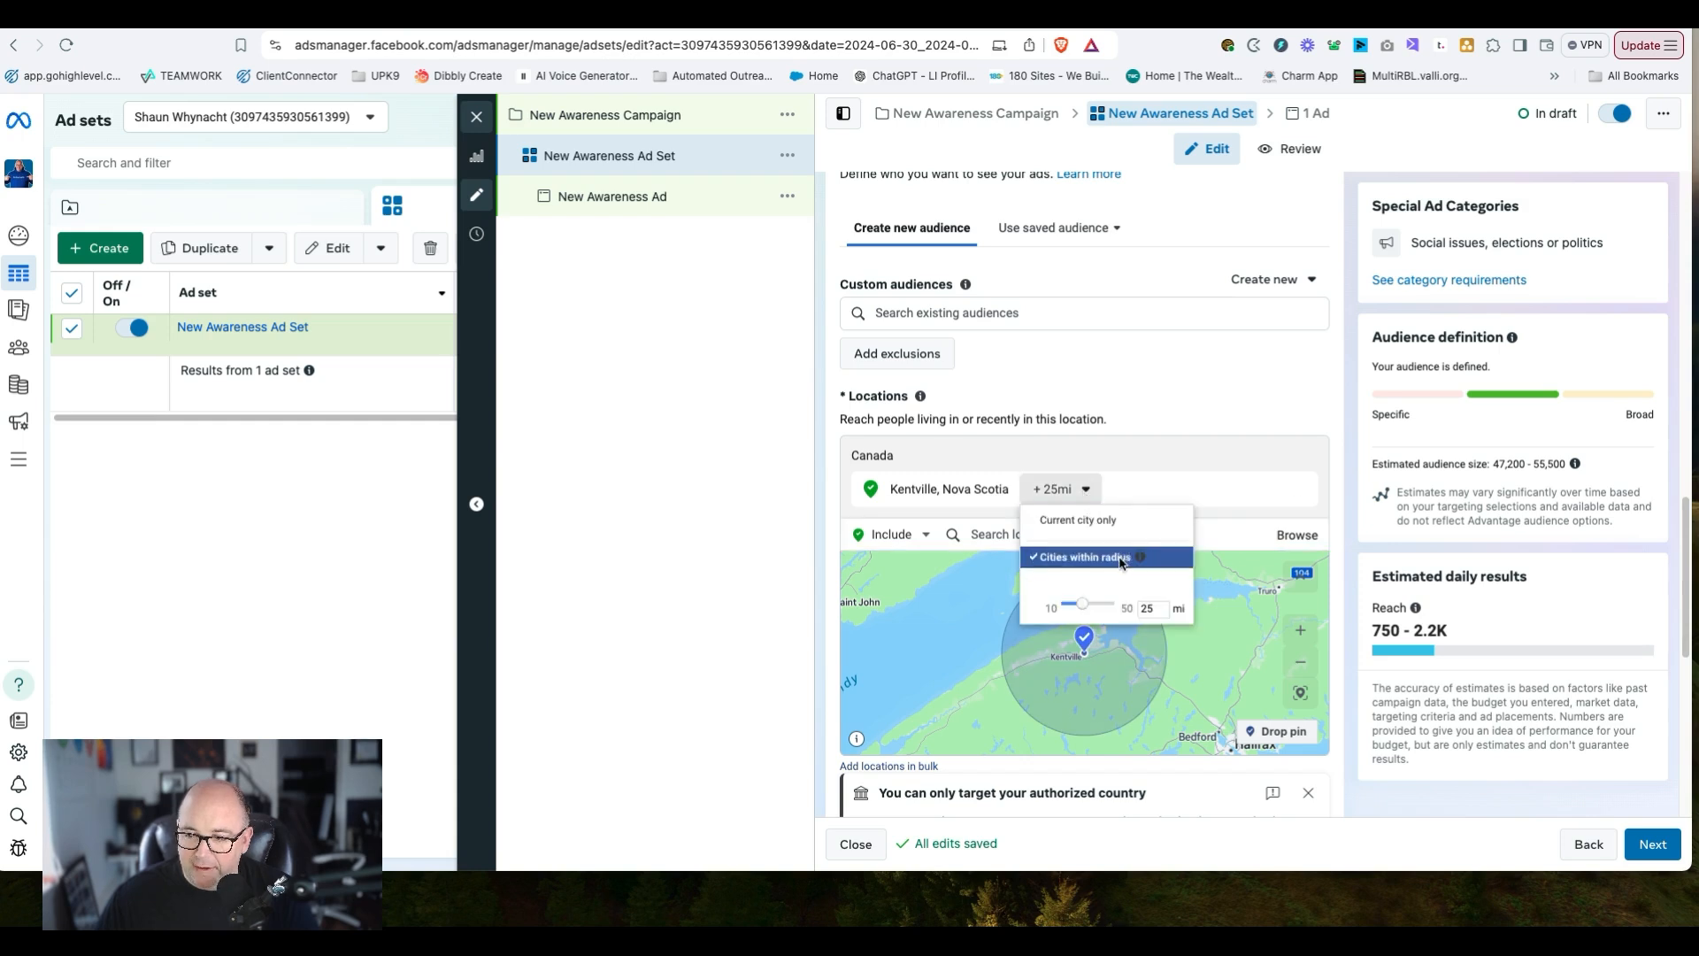
pyautogui.moveTo(1081, 602); pyautogui.dragTo(1053, 603)
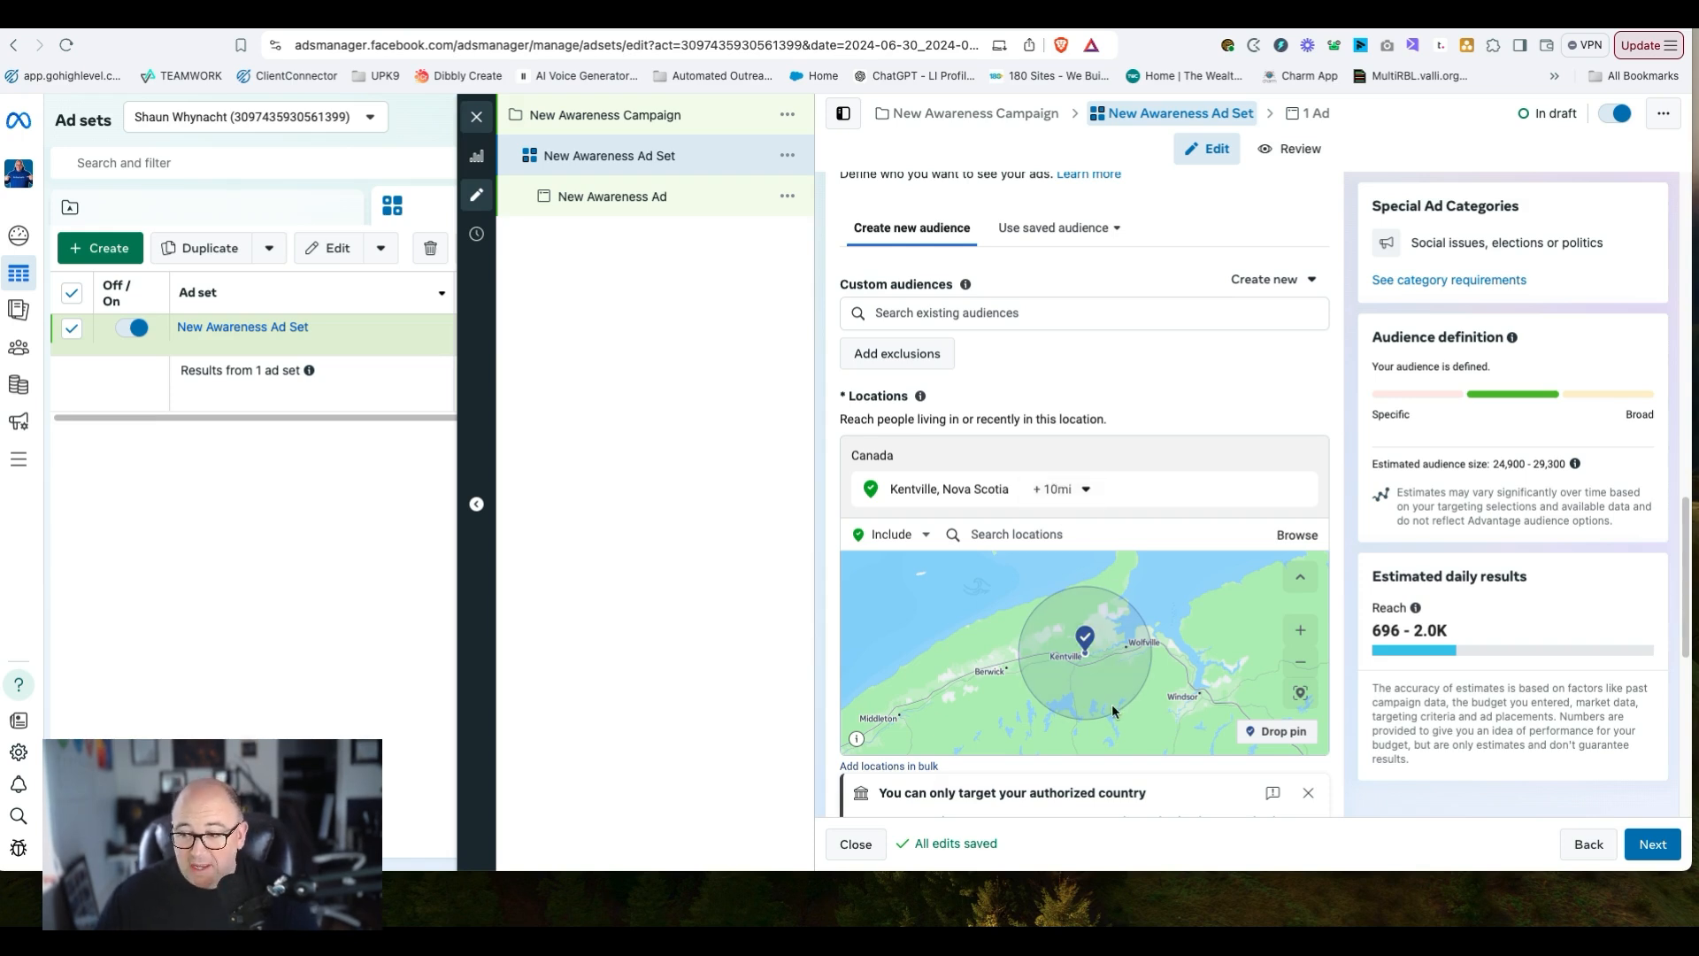
pyautogui.doubleClick(1154, 651)
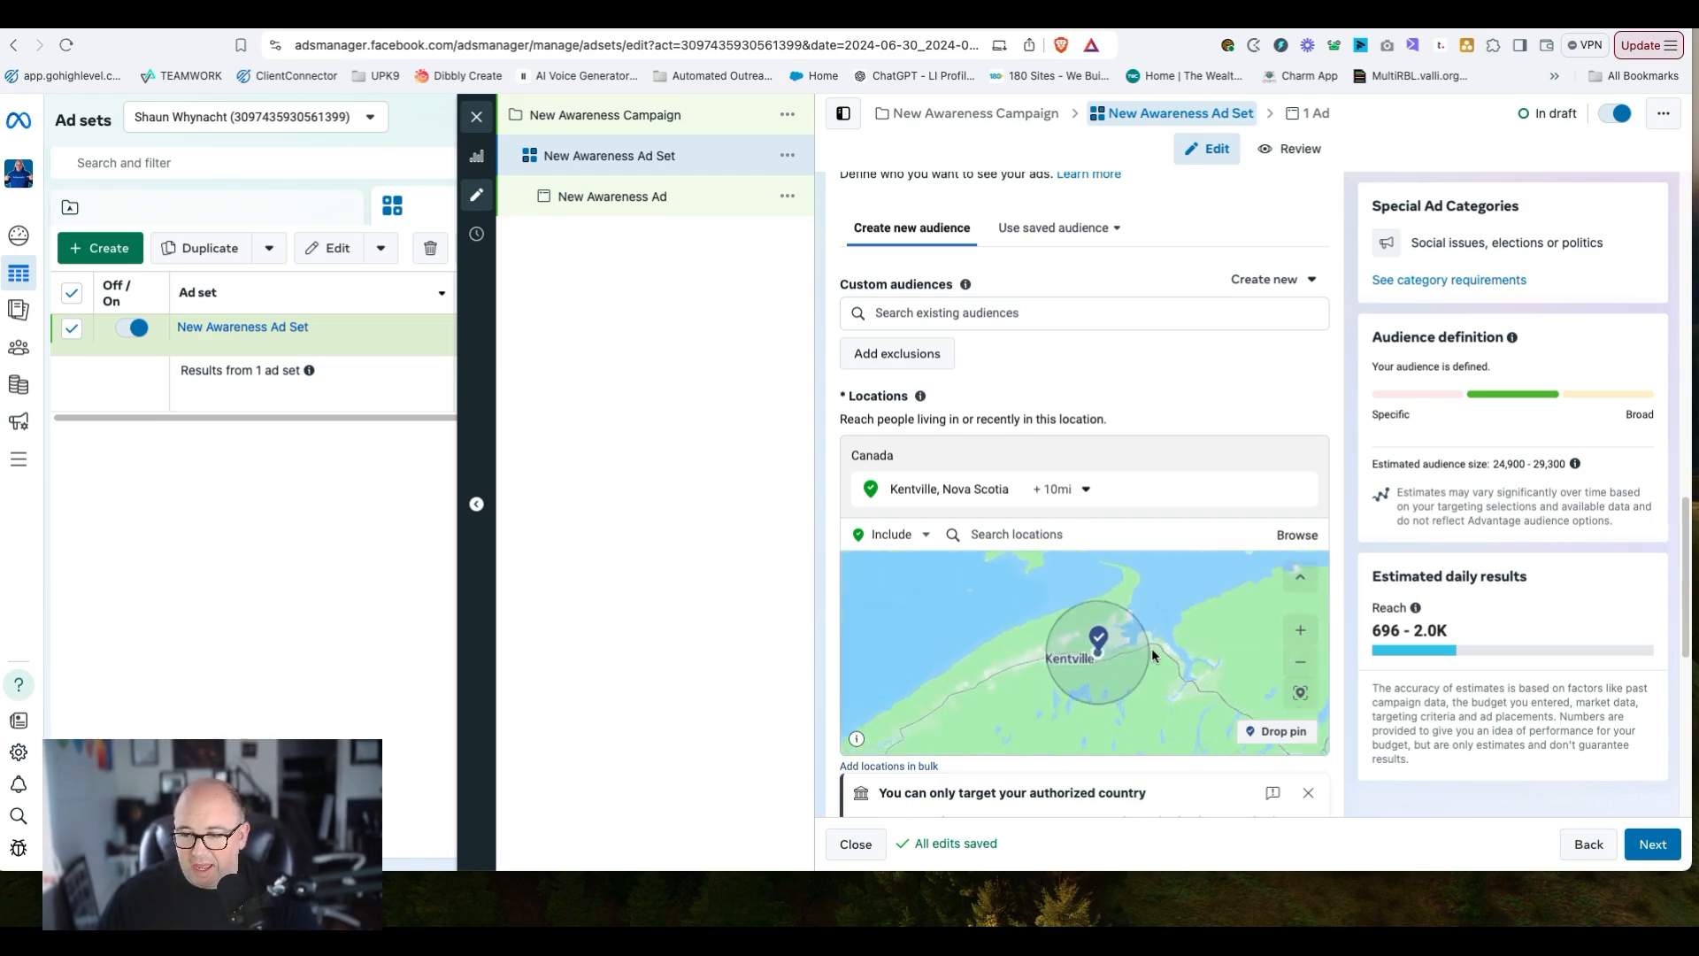
pyautogui.scroll(-2, 1152, 407)
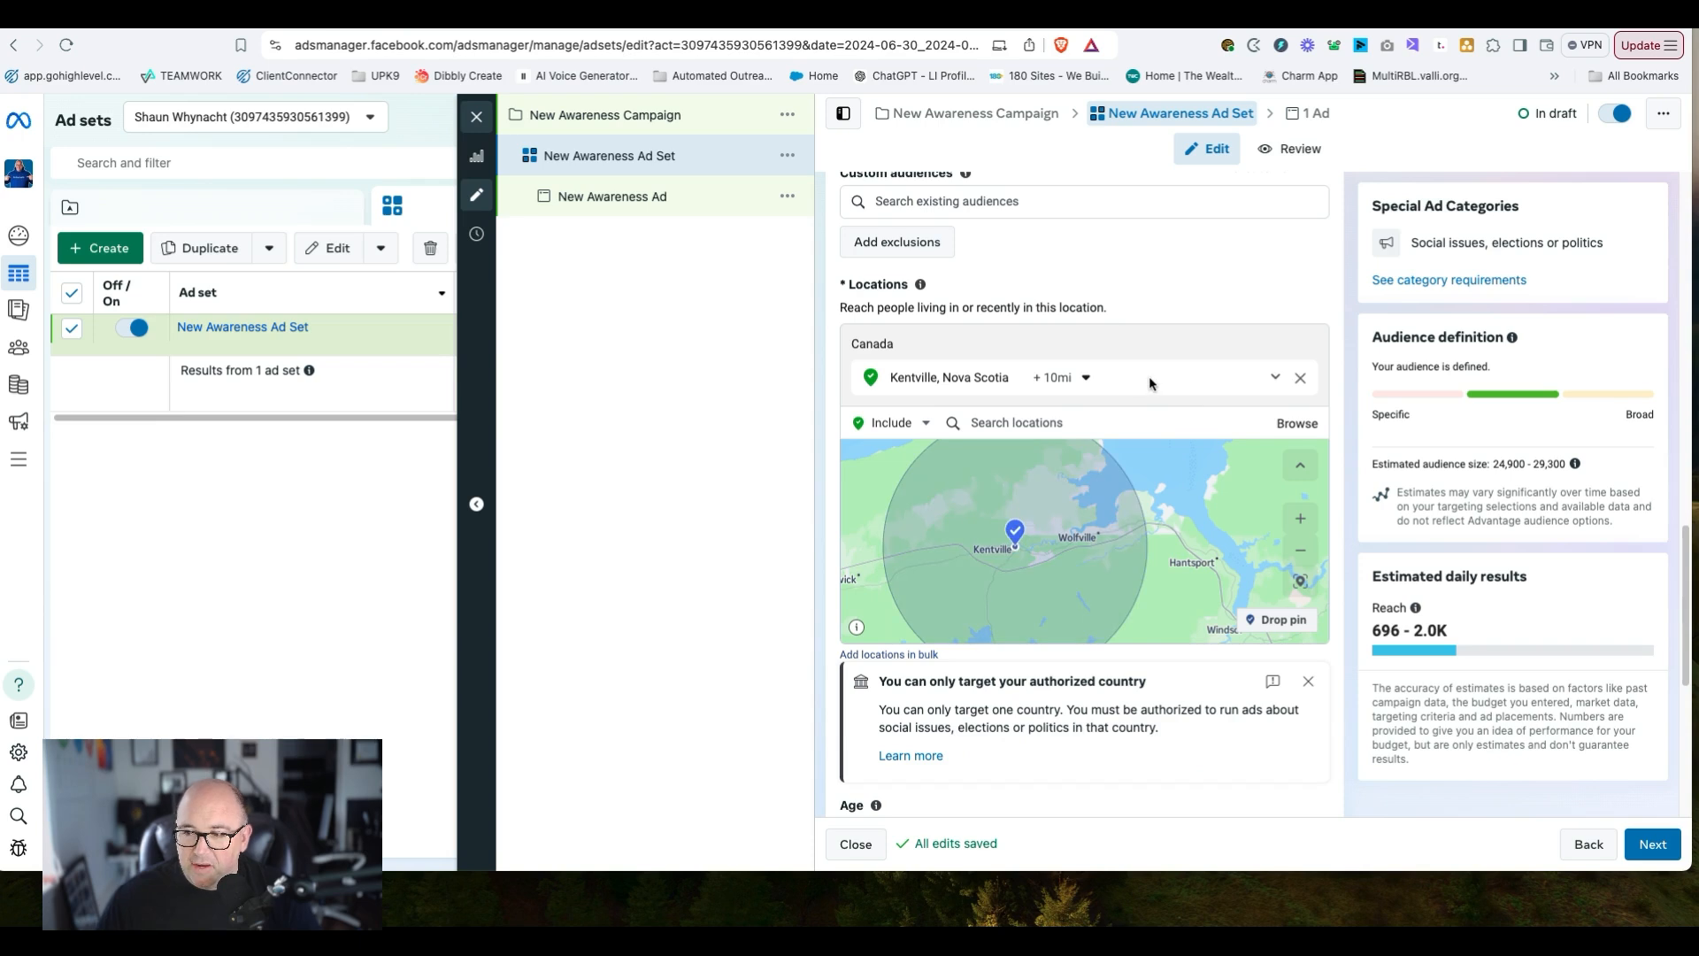
# - Add Windsor, Nova Scotia as a second targeted location for the audience
pyautogui.click(1034, 423)
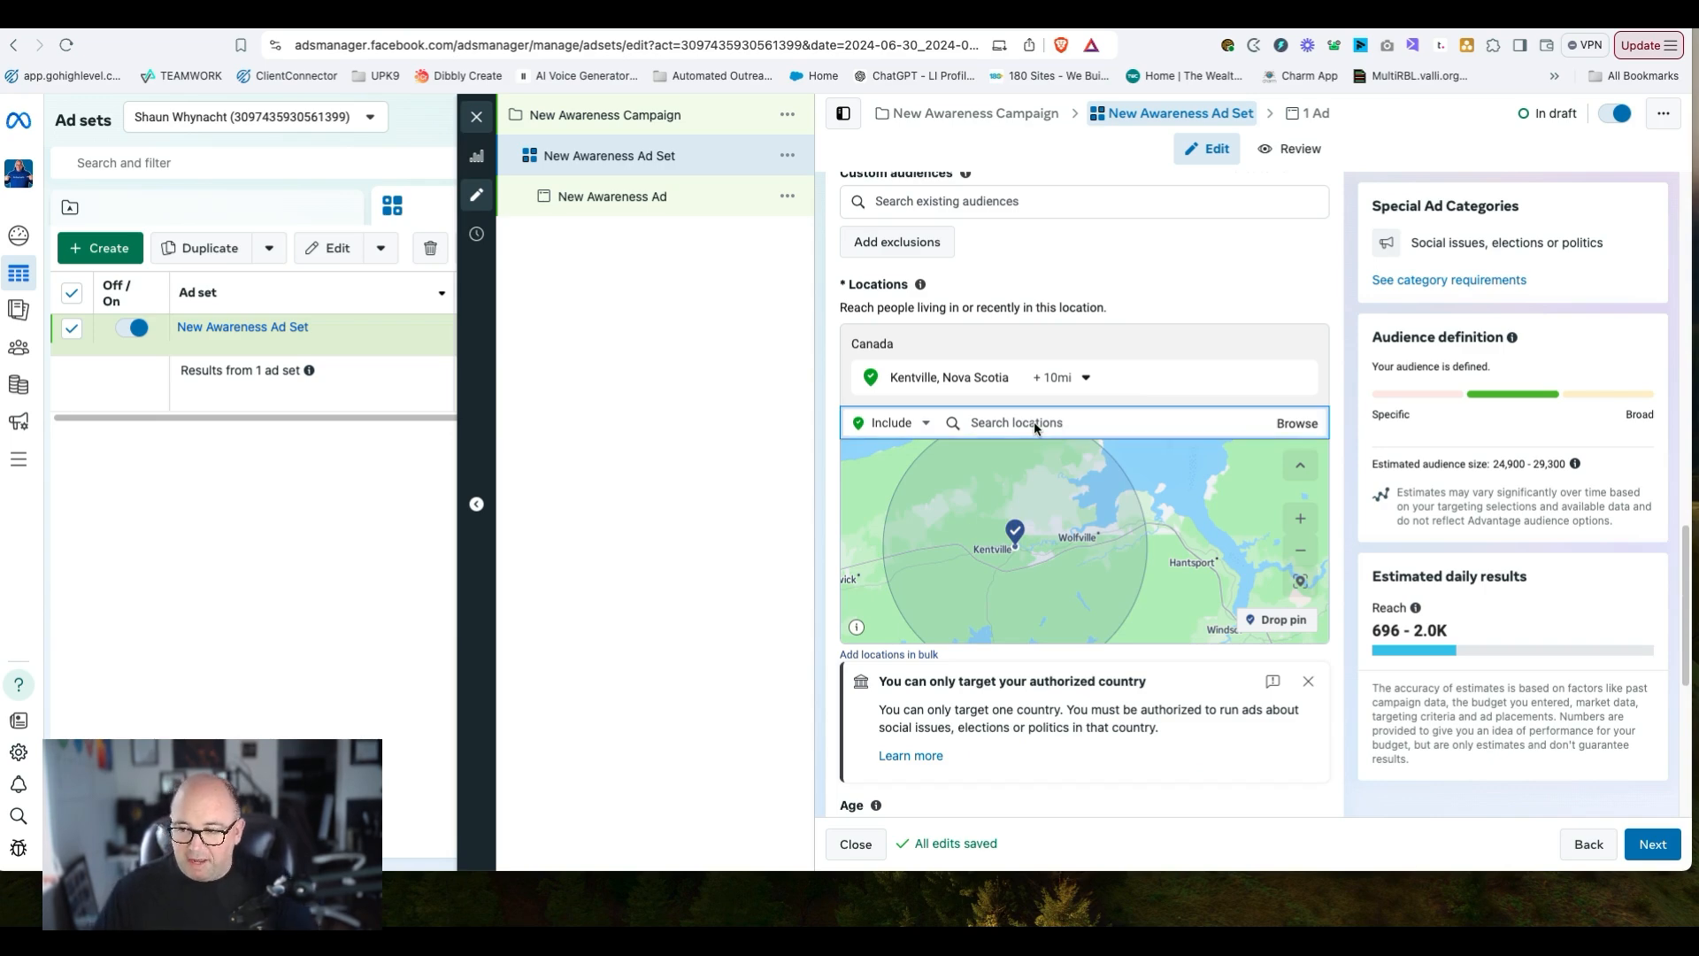
pyautogui.write('Windsro')
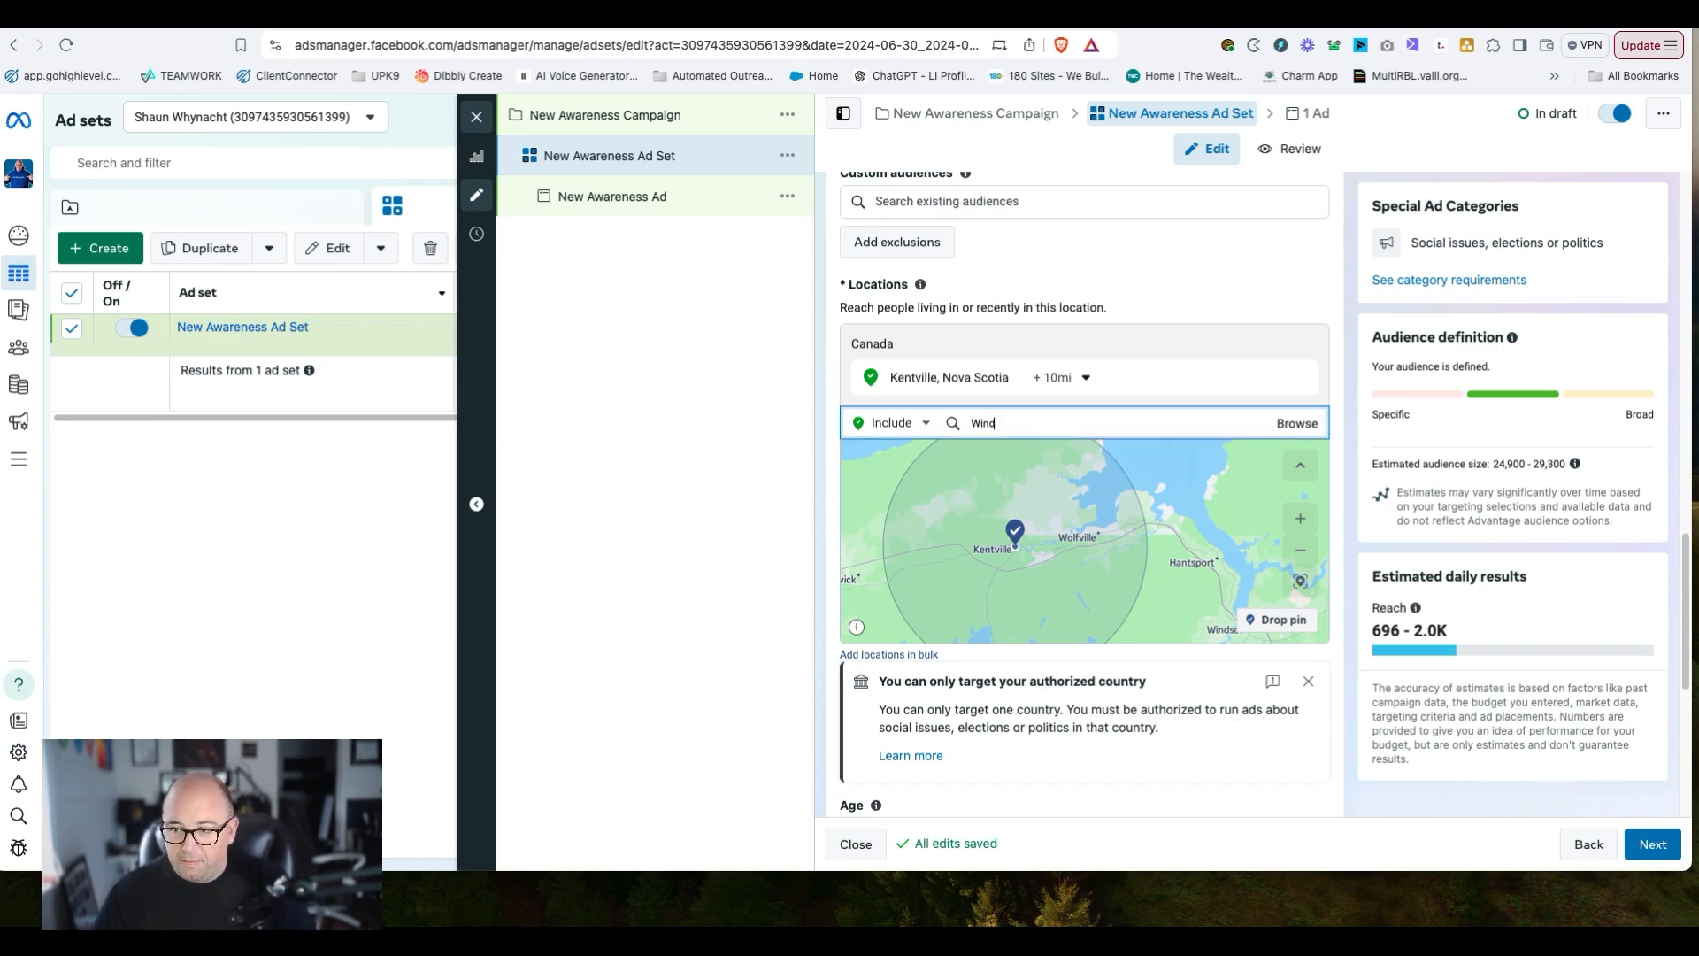
pyautogui.press('BackSpace')
pyautogui.press('BackSpace')
pyautogui.write('or')
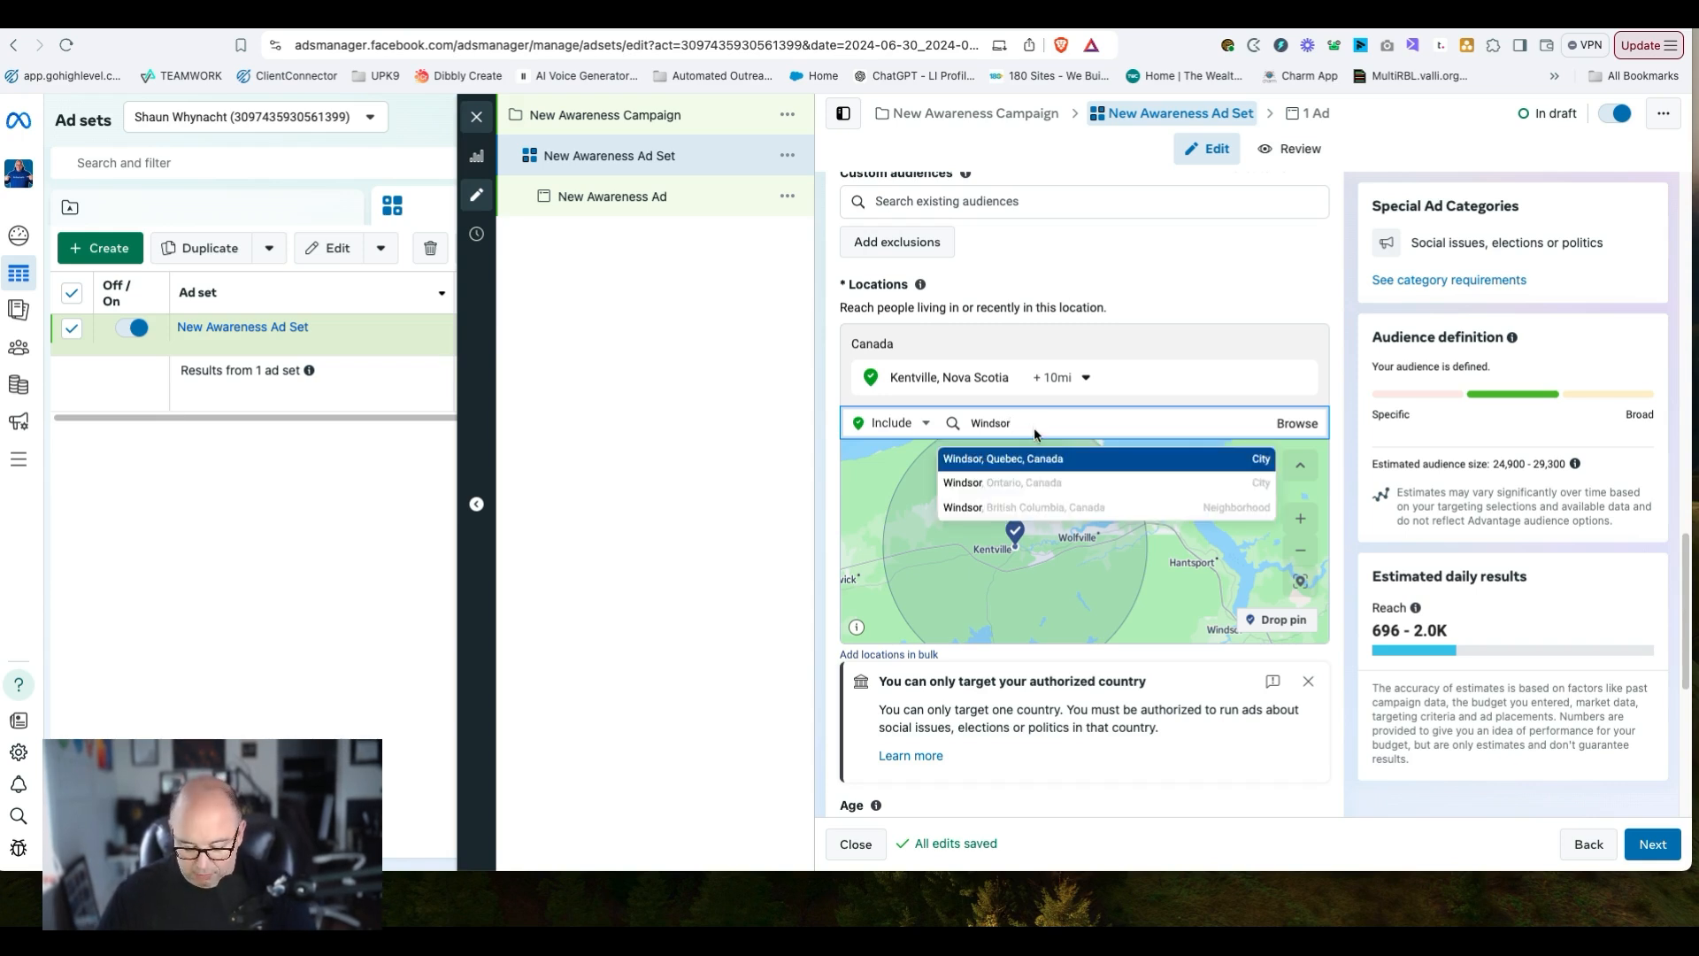
pyautogui.write(', Nova')
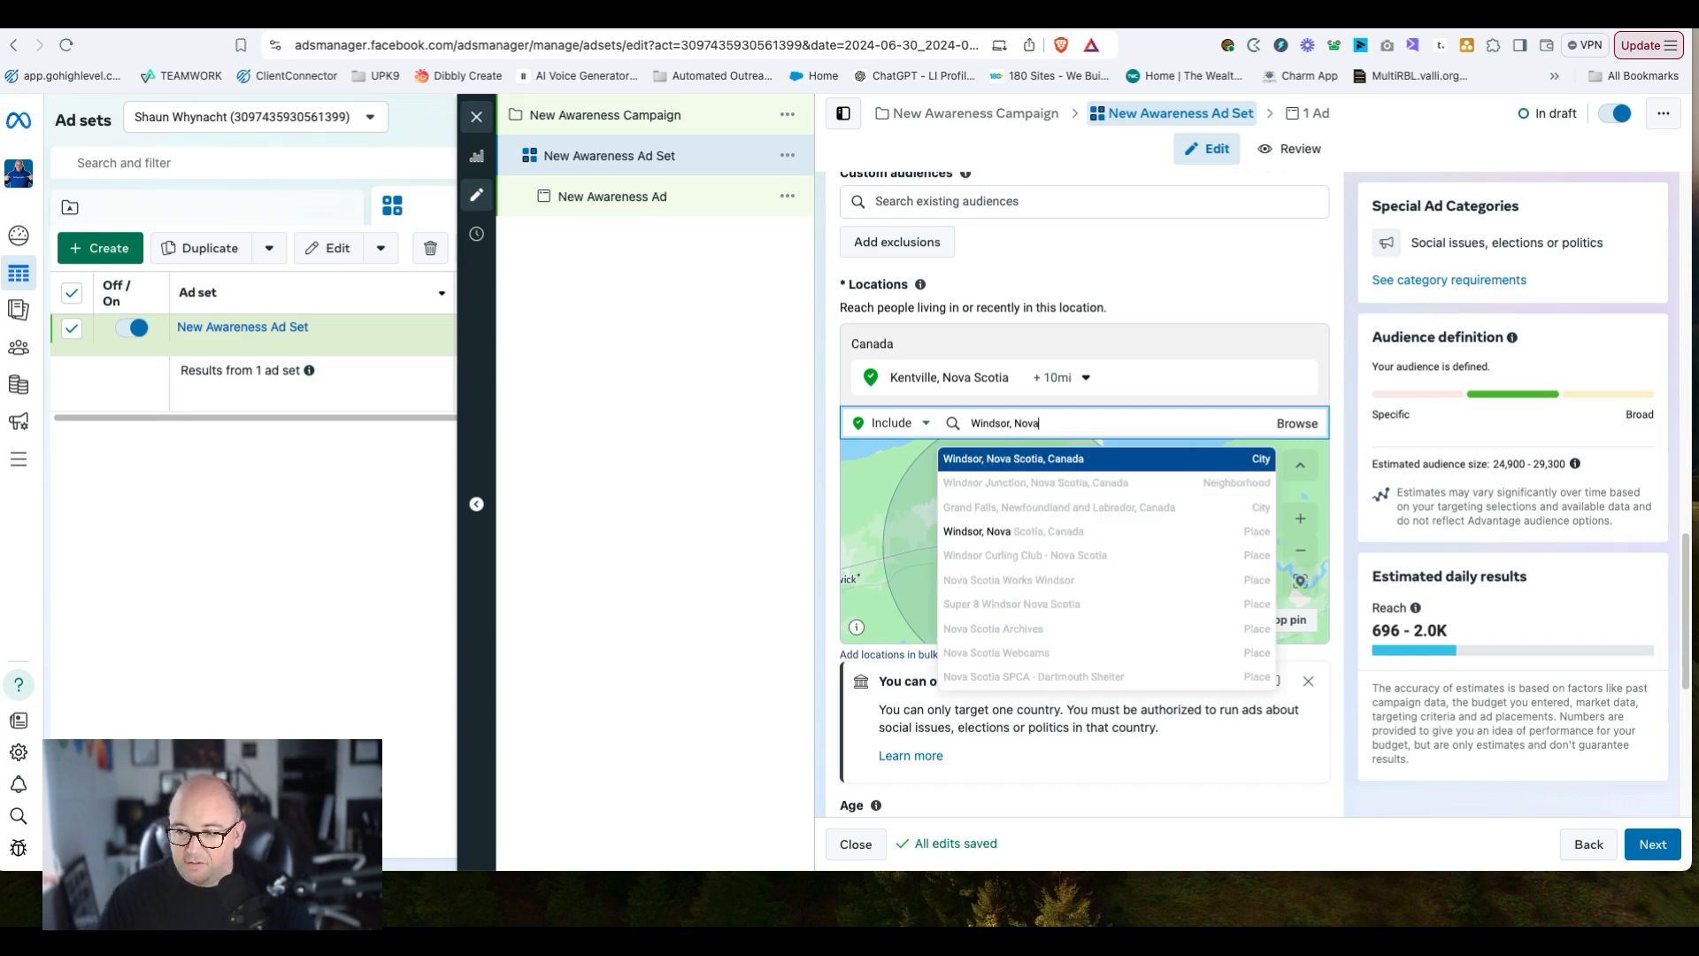
pyautogui.click(1019, 459)
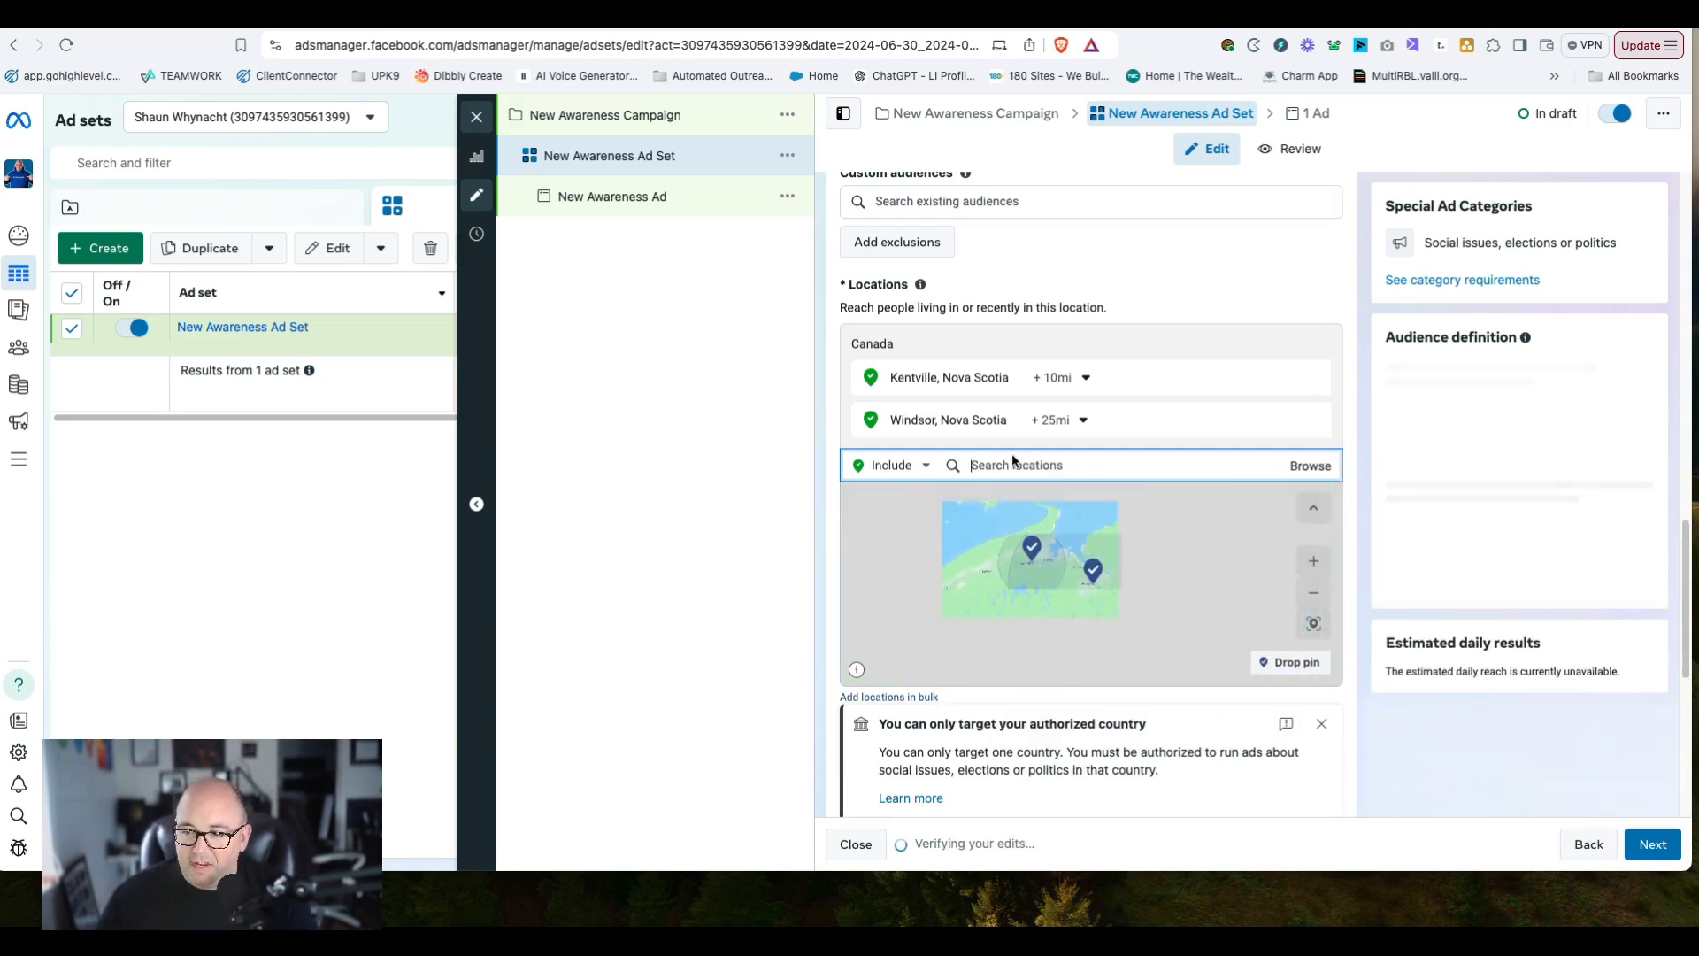
# - Set the radius around Windsor to 10 mi and remove Windsor from the targeted locations
pyautogui.click(1058, 420)
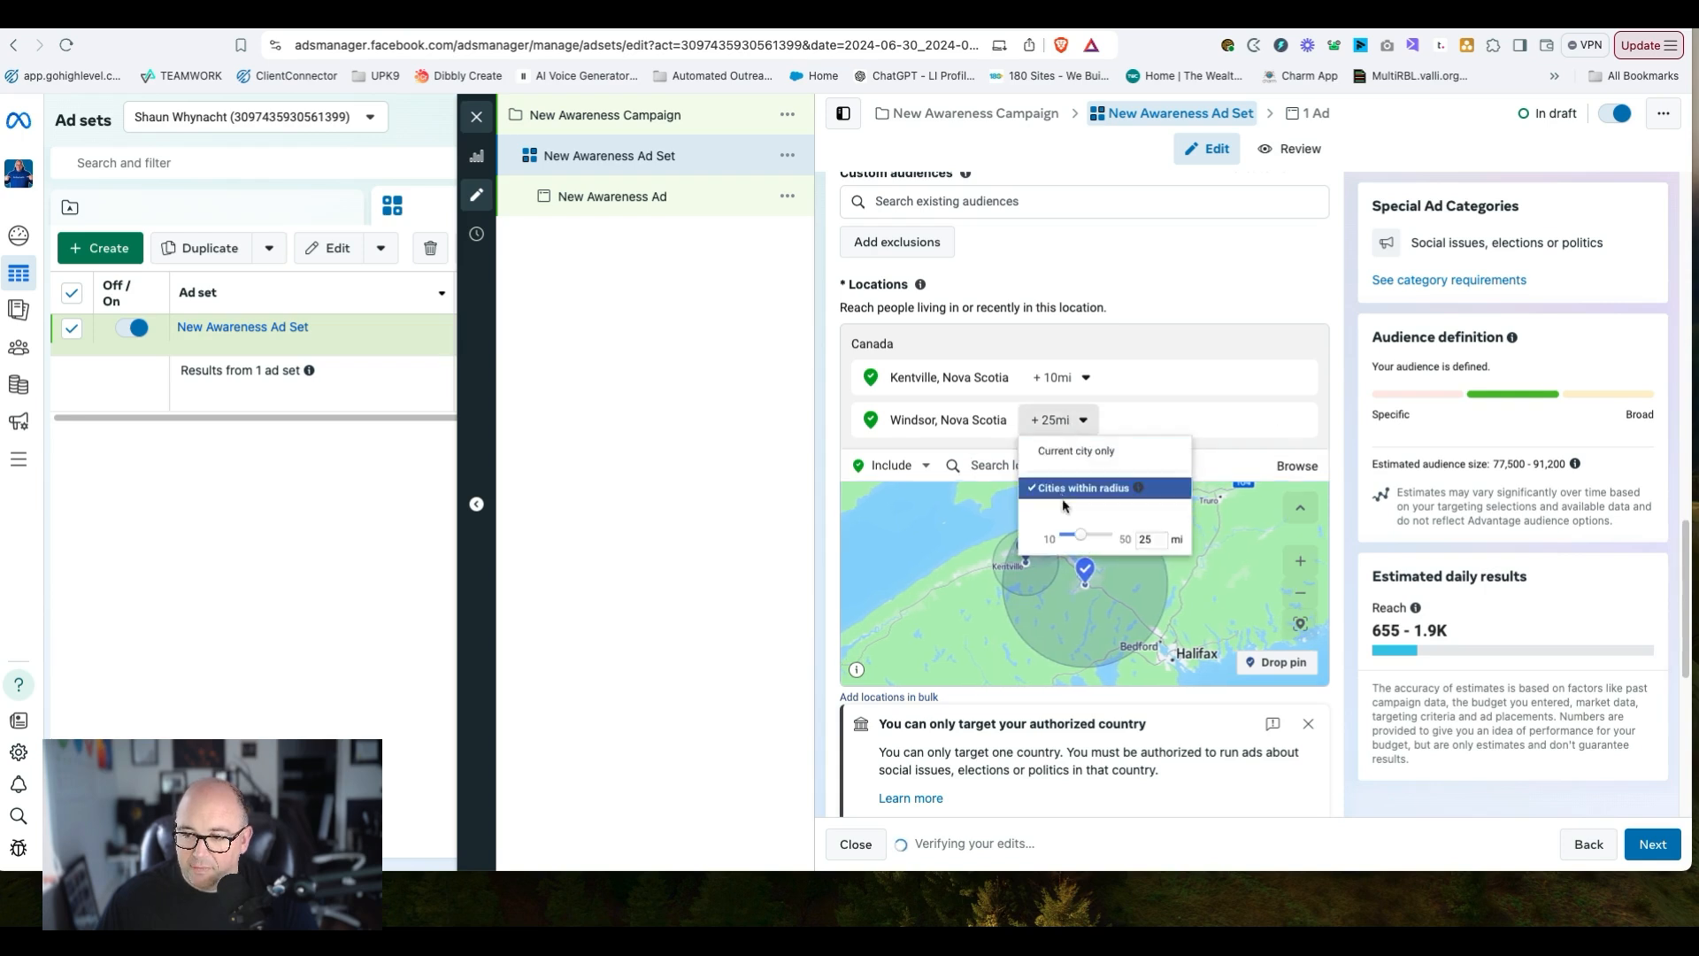
pyautogui.moveTo(1083, 540); pyautogui.dragTo(1062, 538)
pyautogui.click(1053, 568)
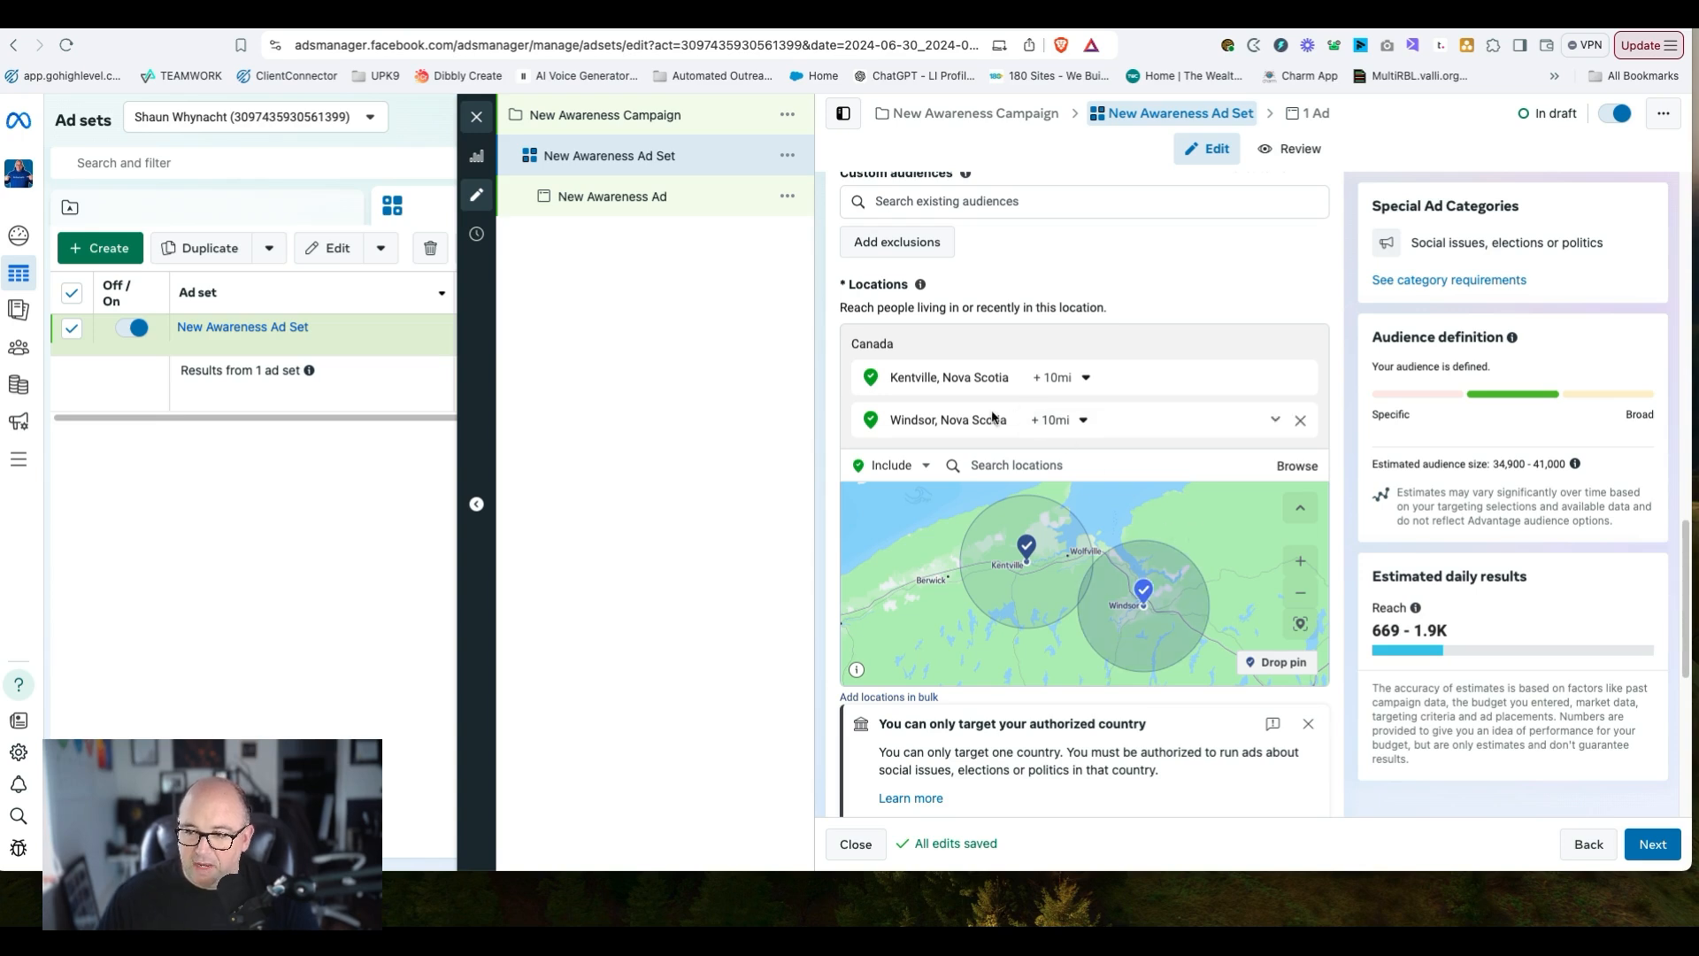
pyautogui.click(1300, 420)
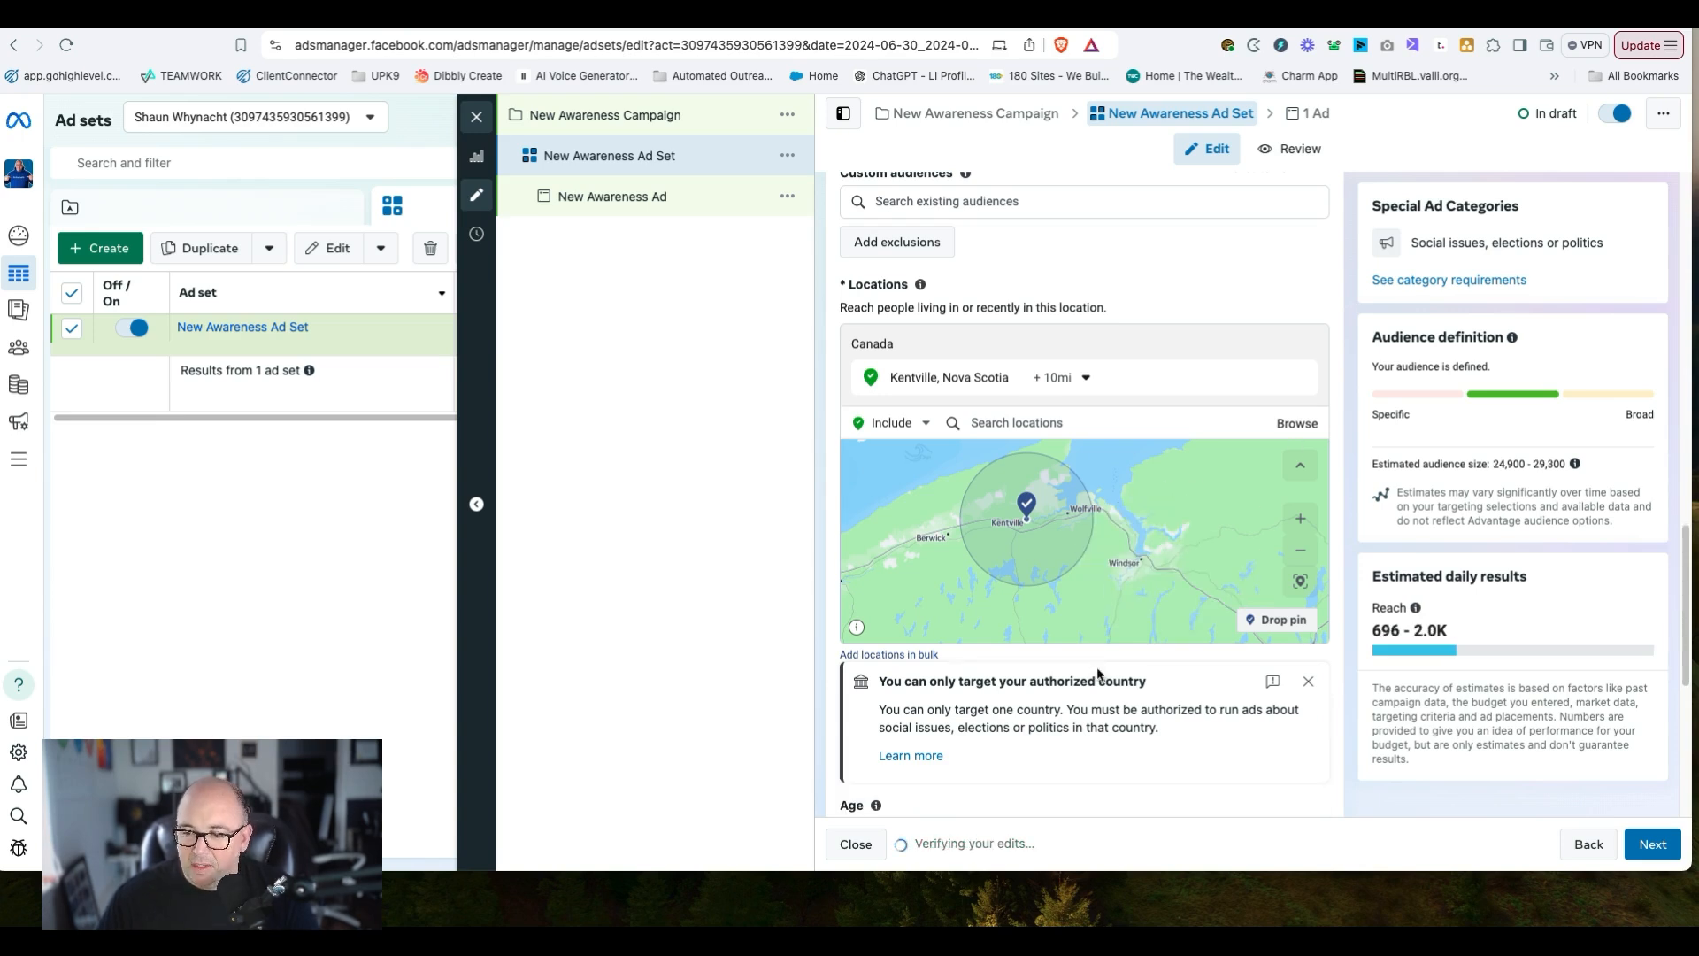
# - Open the audience's detailed targeting for editing to view its demographics, interests and behaviors search
pyautogui.scroll(-5, 851, 662)
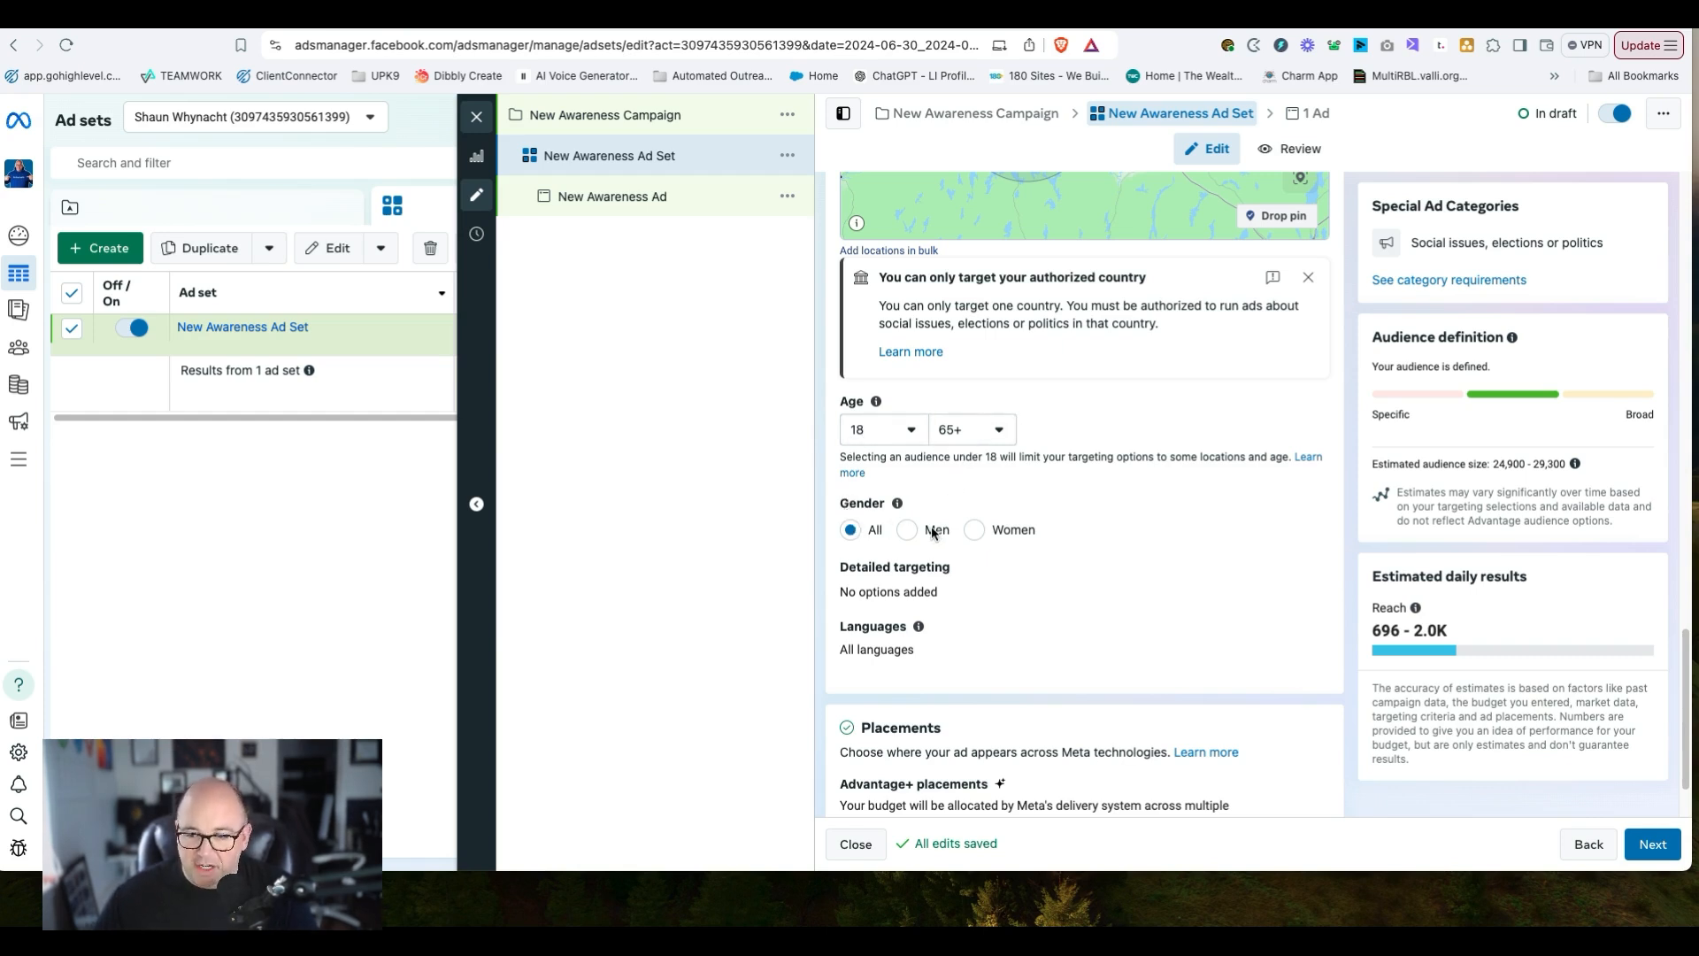
pyautogui.scroll(-2, 1045, 556)
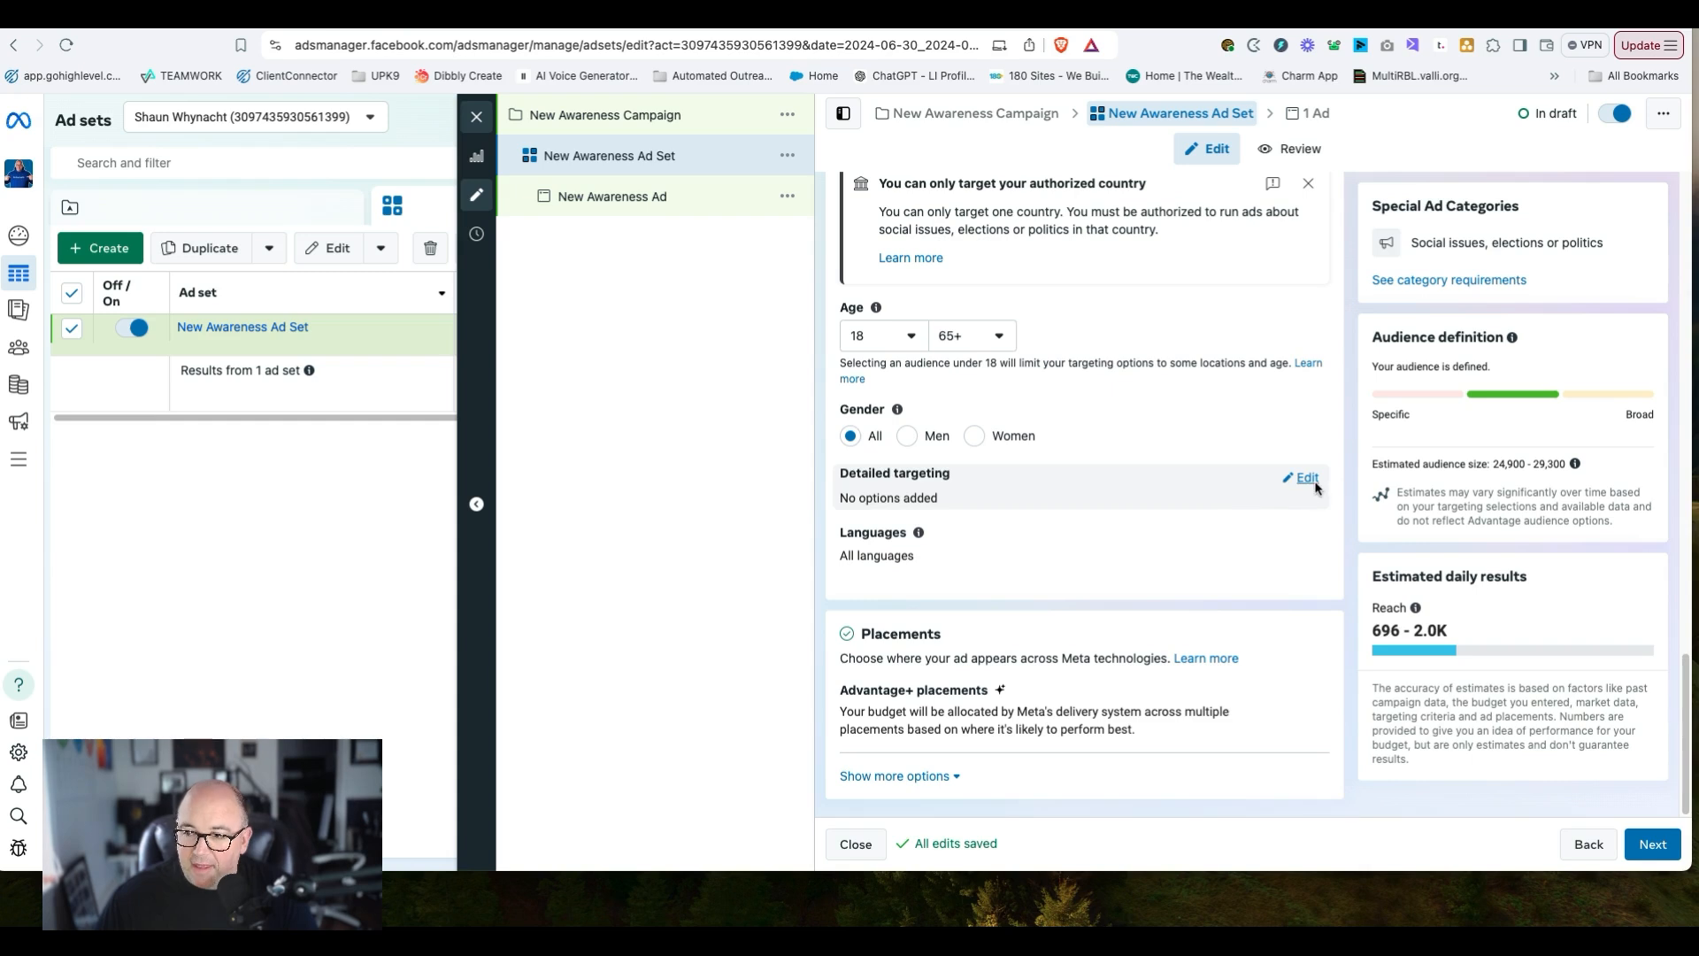
pyautogui.click(1306, 477)
pyautogui.click(990, 523)
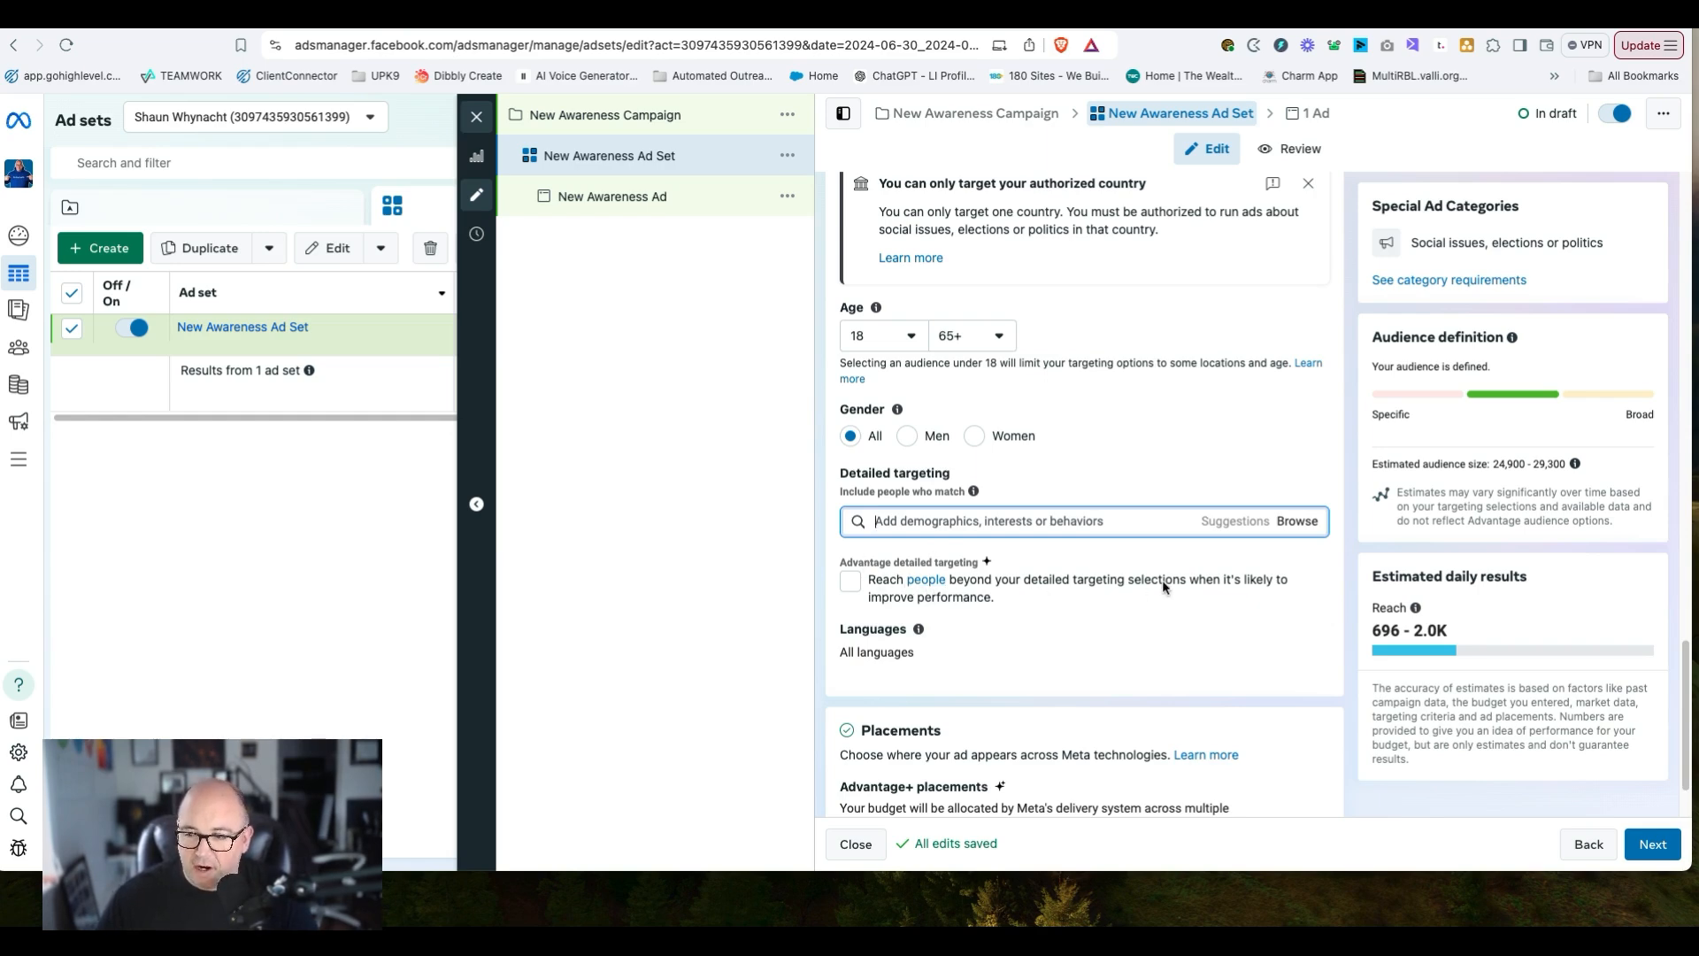
# - Set the audience's minimum age to 35
pyautogui.click(890, 337)
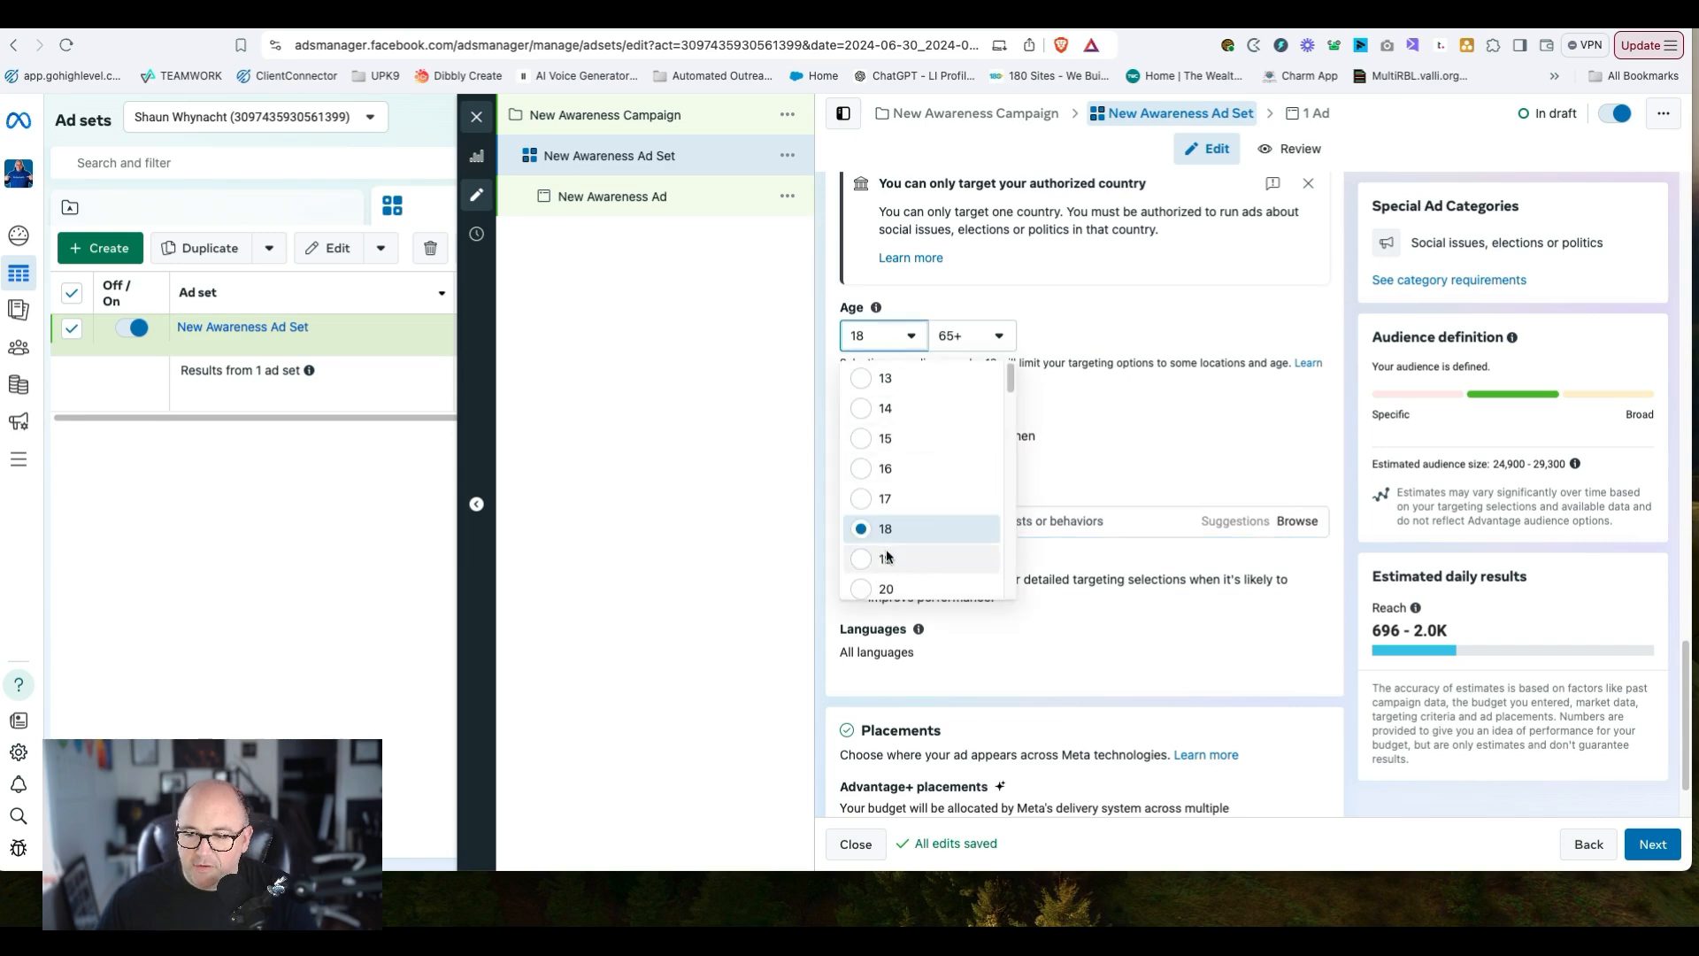
pyautogui.scroll(-5, 885, 549)
pyautogui.click(885, 515)
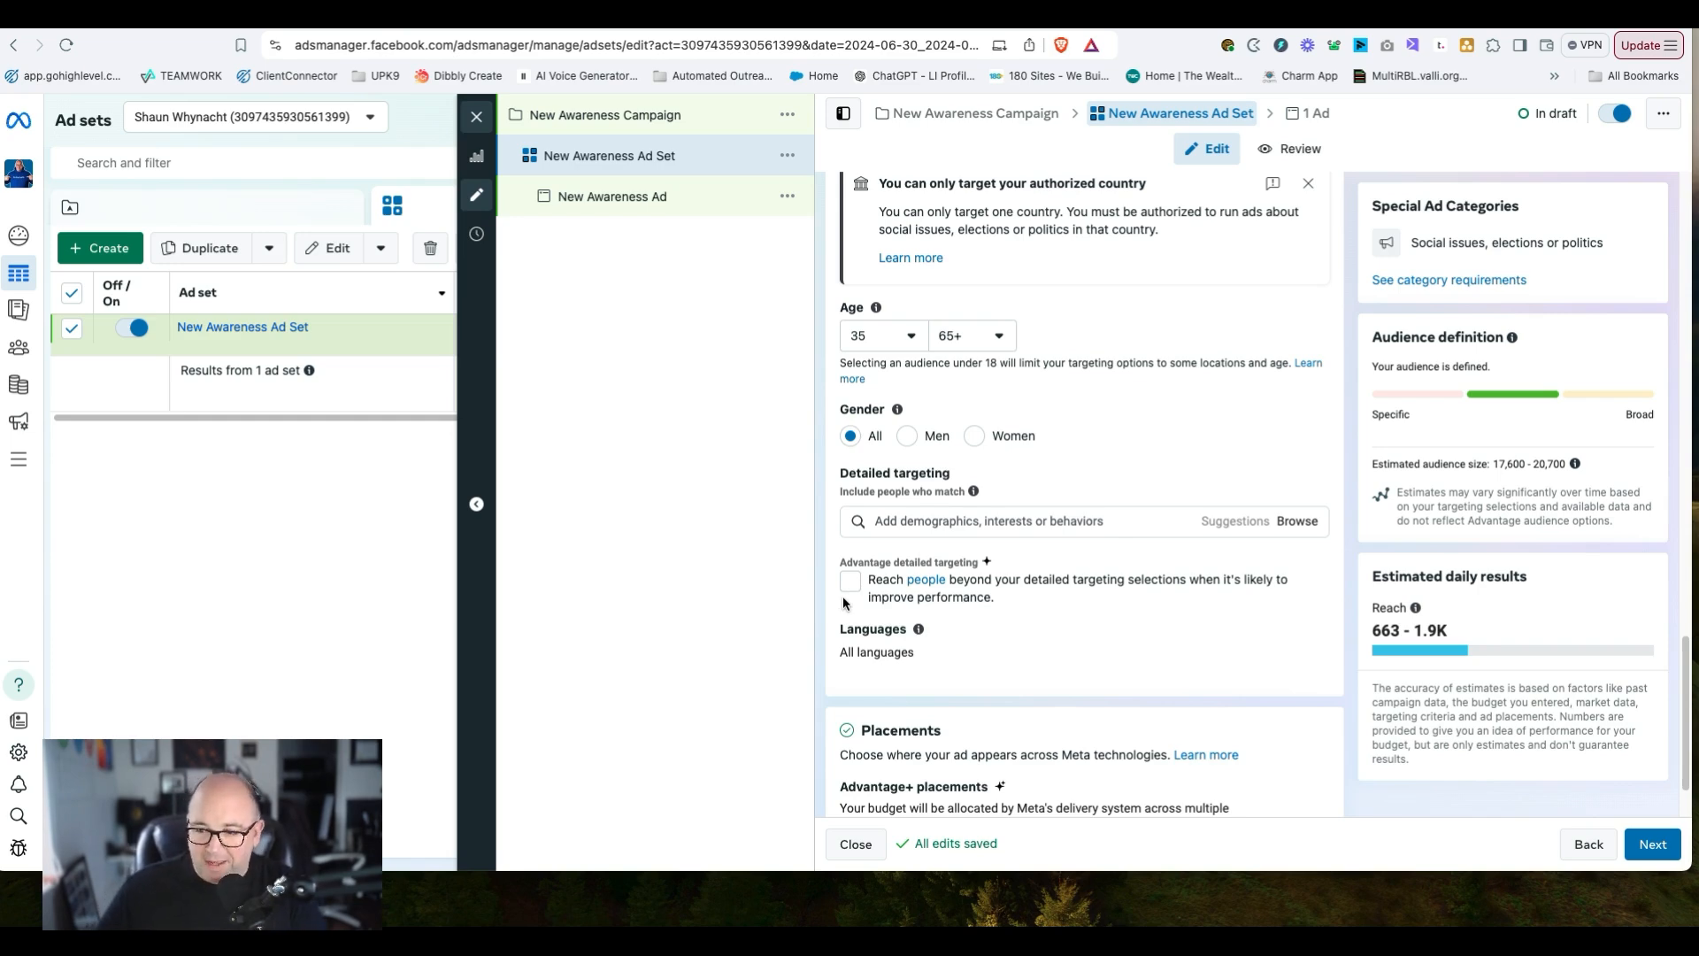
# - Switch the ad set to manual placements and exclude the Audience Network platform
pyautogui.scroll(-2, 1144, 633)
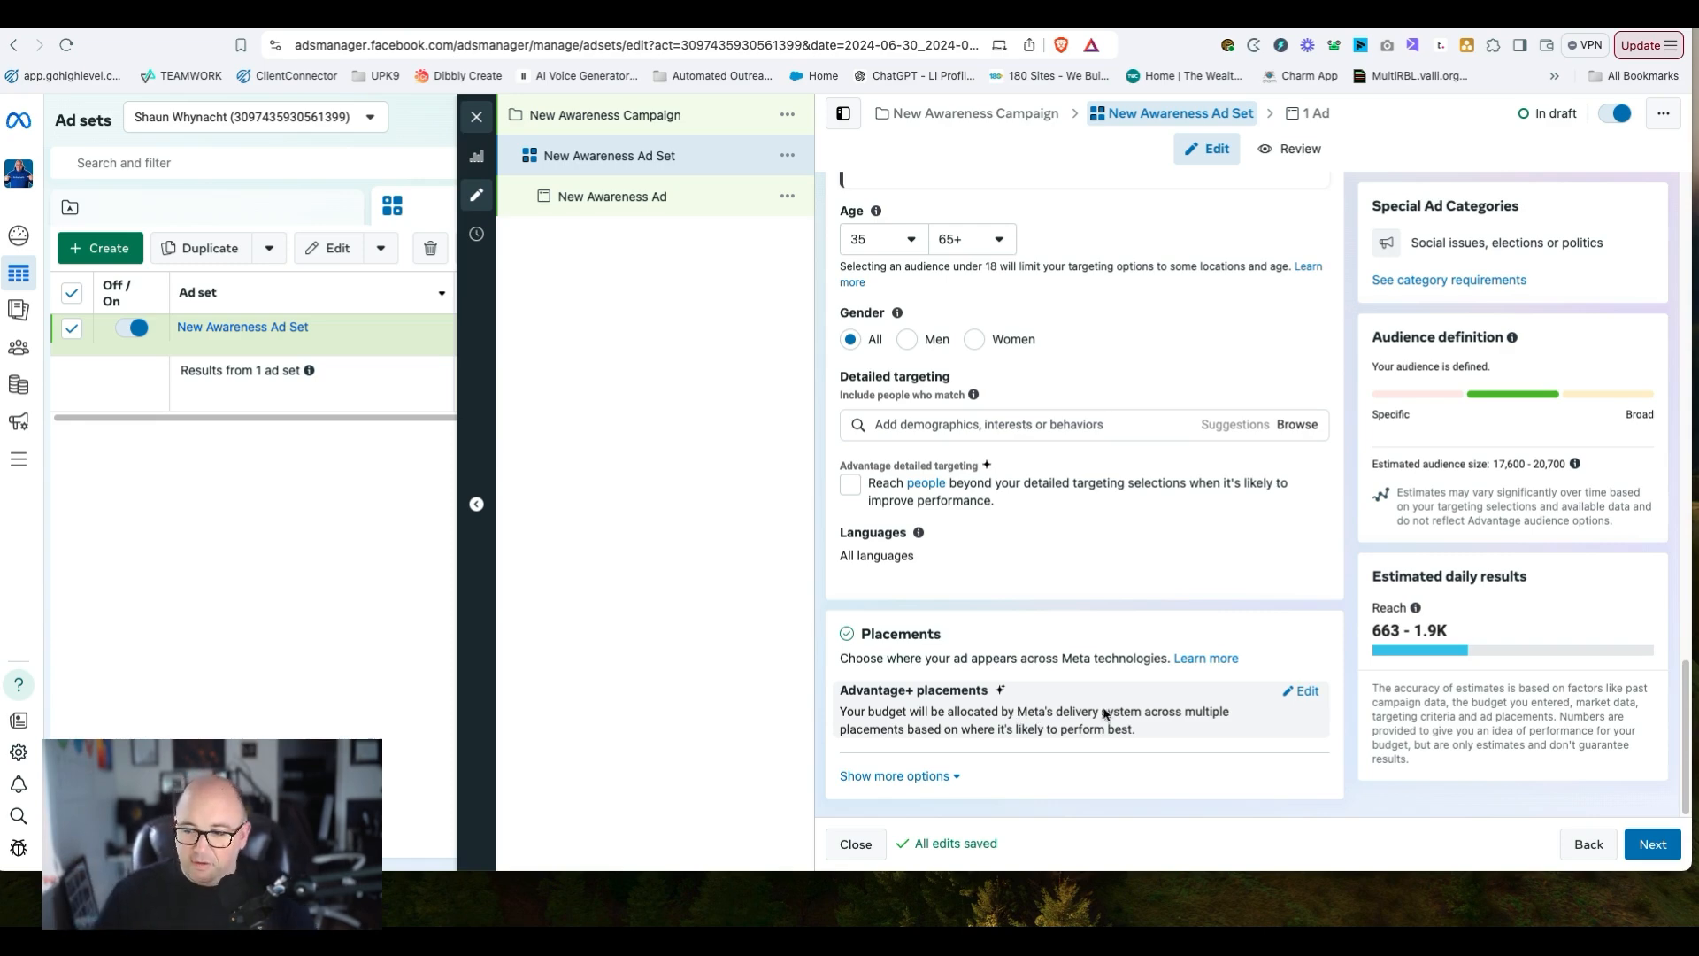
pyautogui.click(1306, 692)
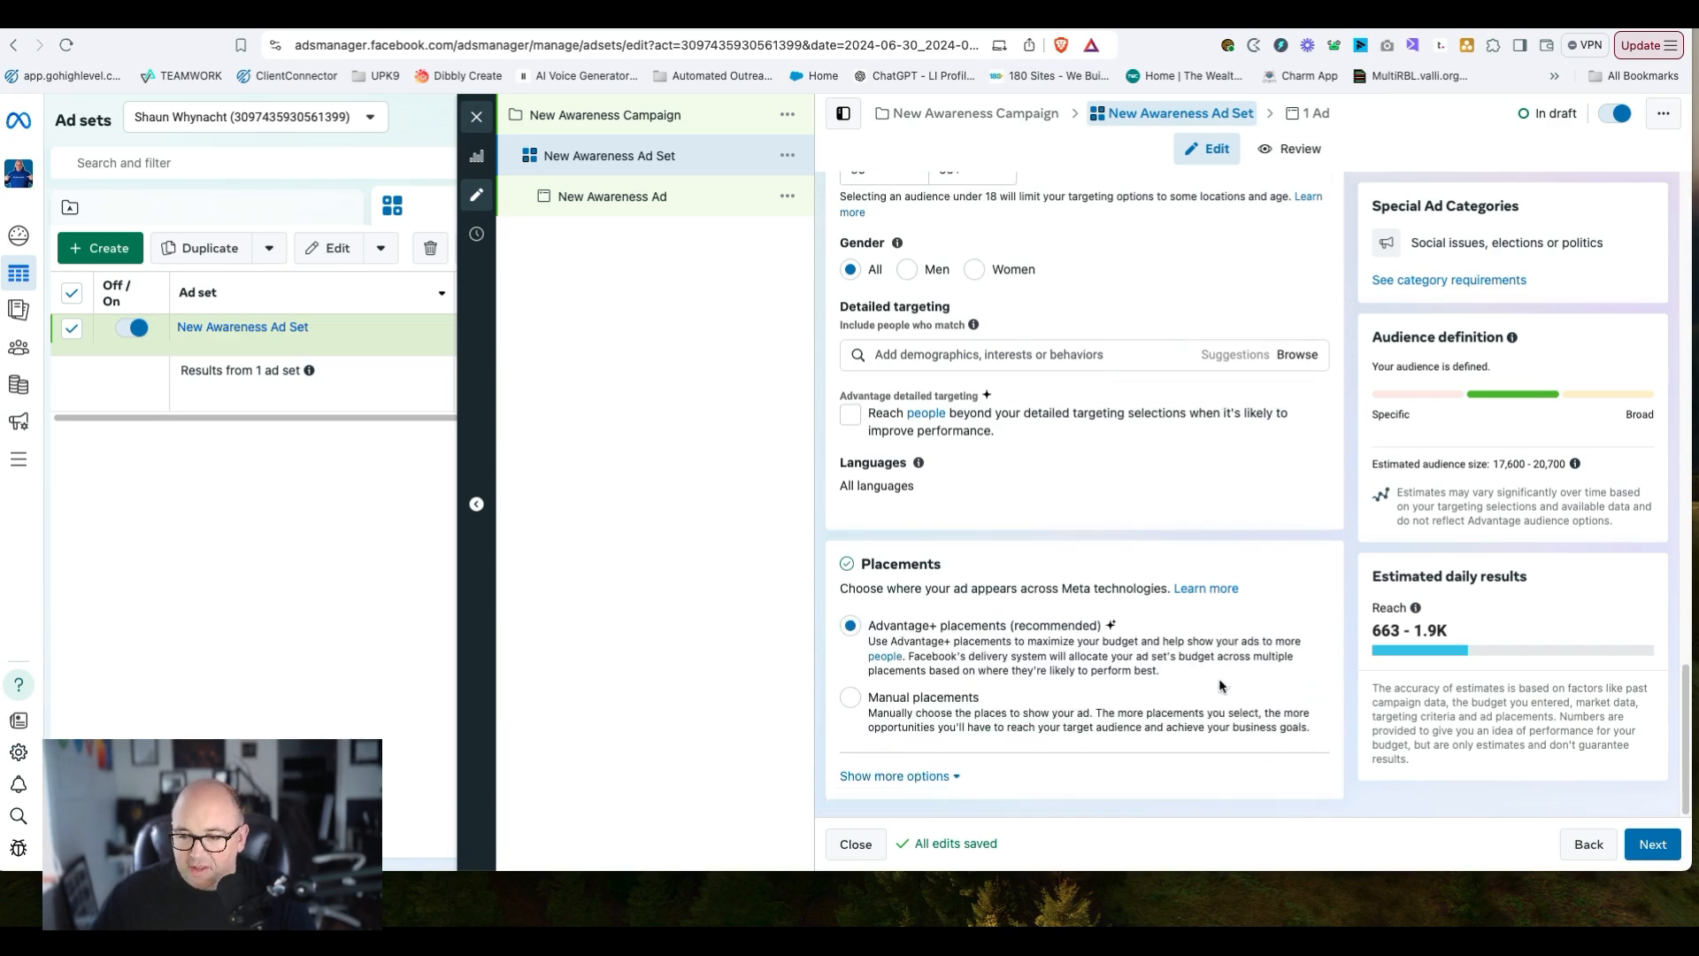
pyautogui.click(1122, 703)
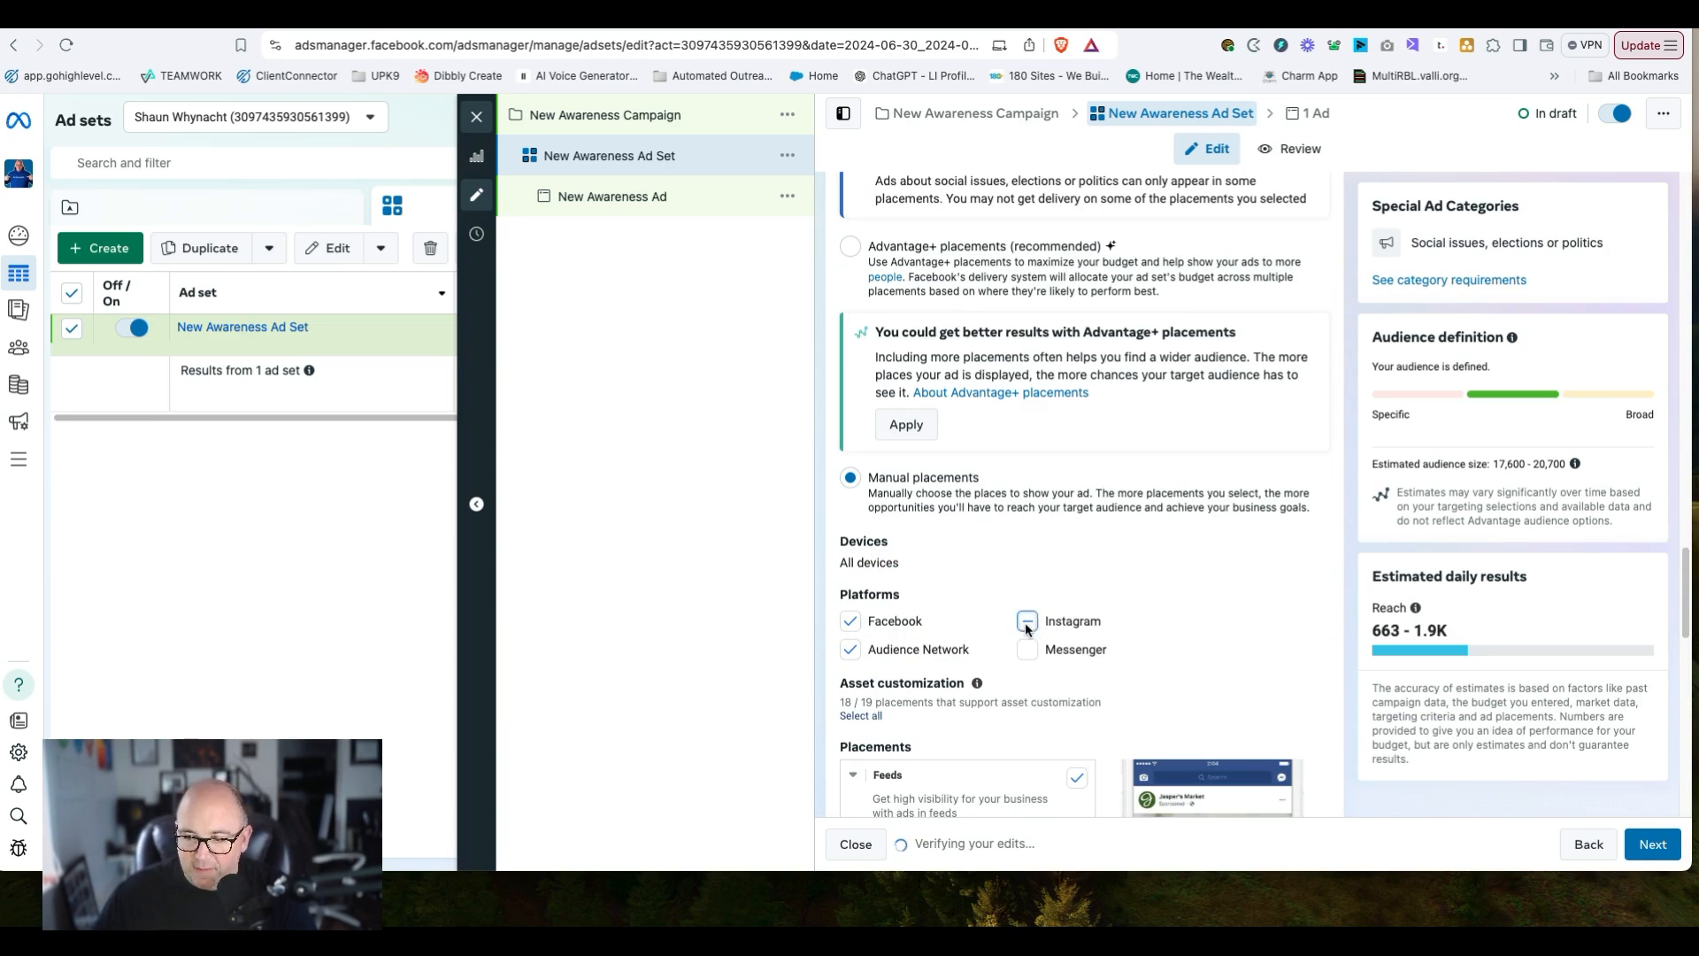
pyautogui.click(849, 650)
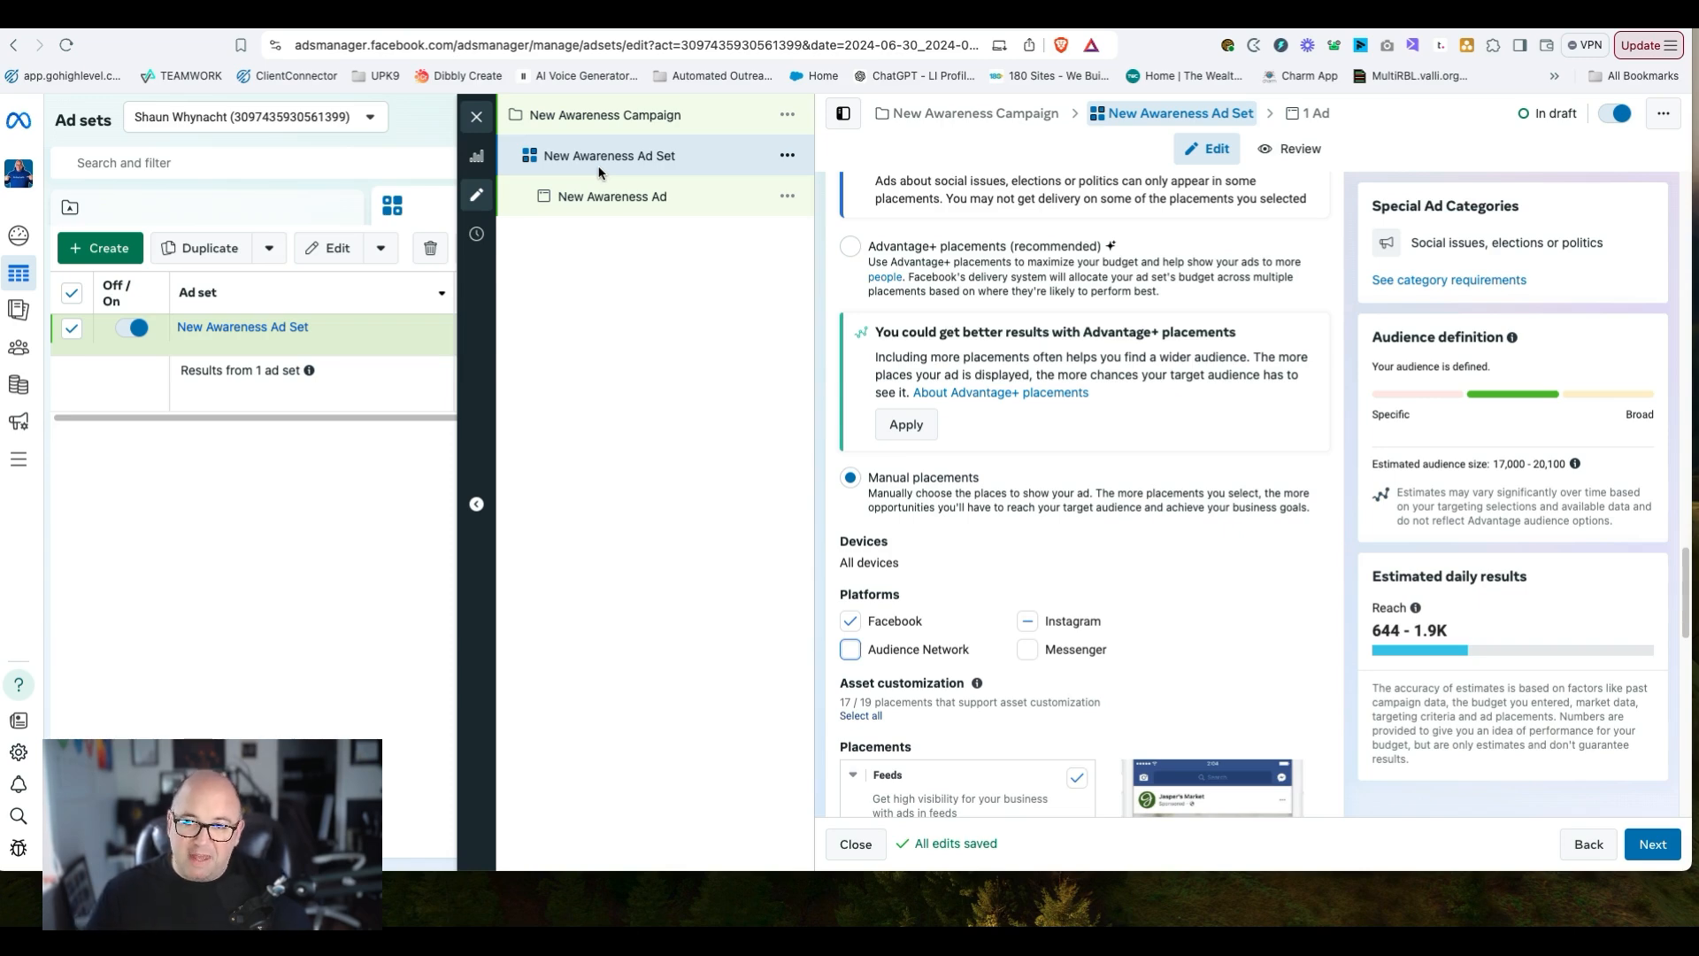
# - Open the New Awareness Ad and examine its identity, disclaimer, format, media, primary text, headline and description settings
pyautogui.click(609, 198)
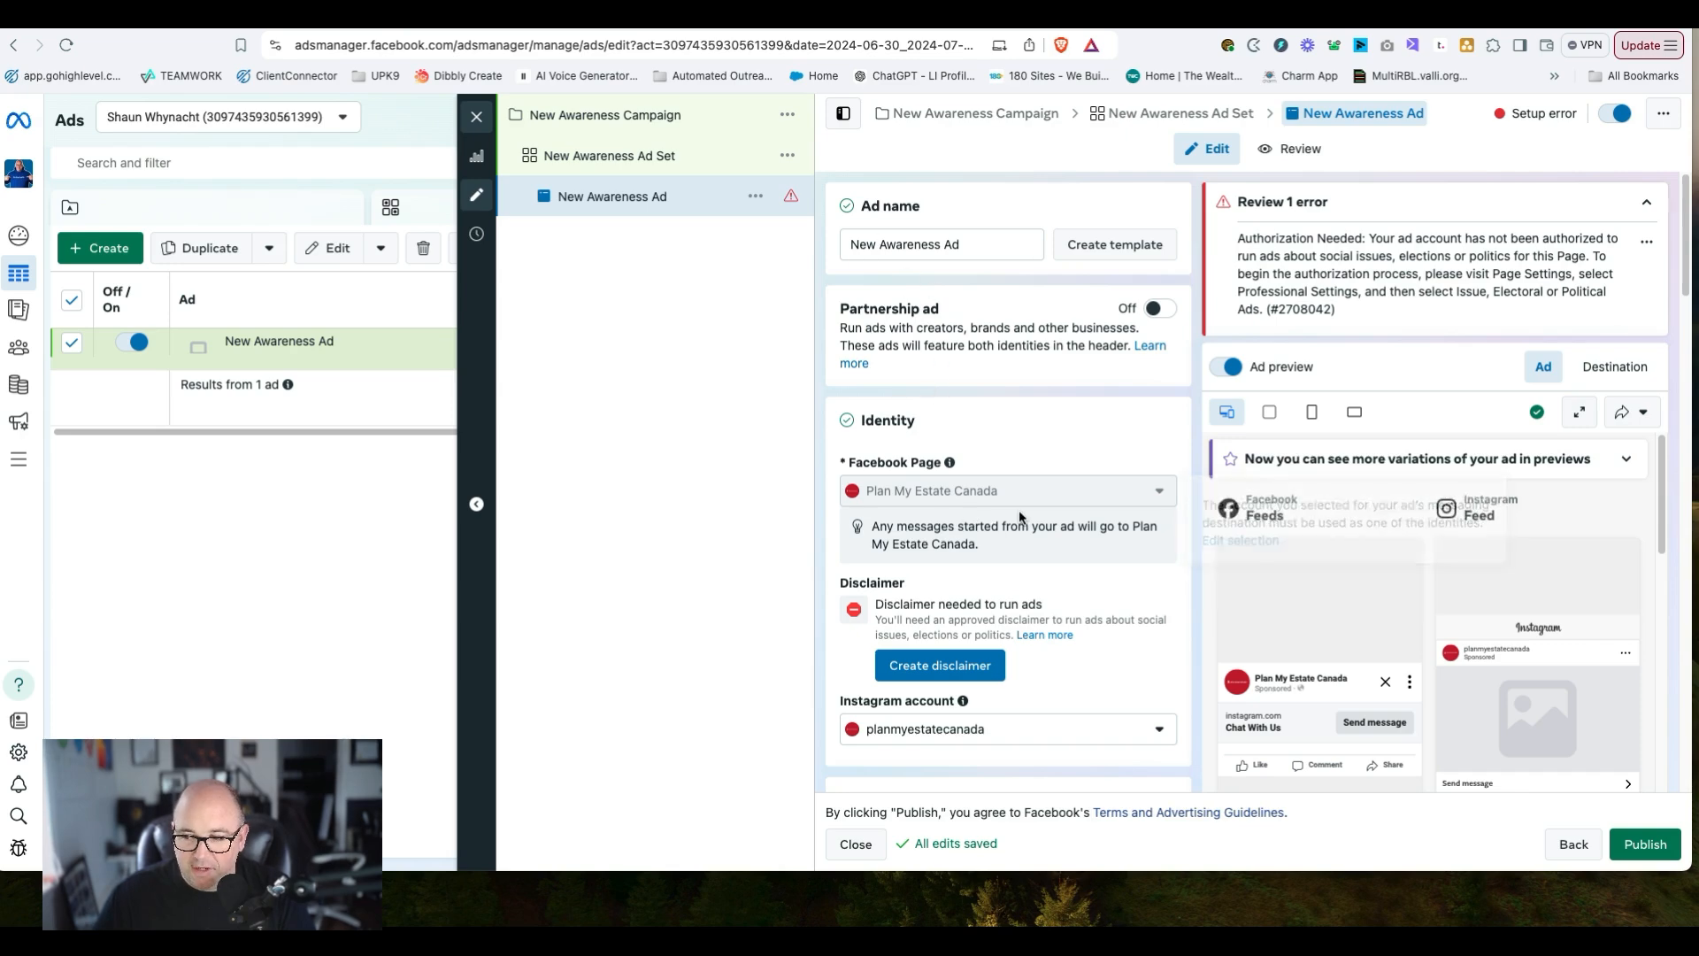
pyautogui.scroll(-3, 1021, 506)
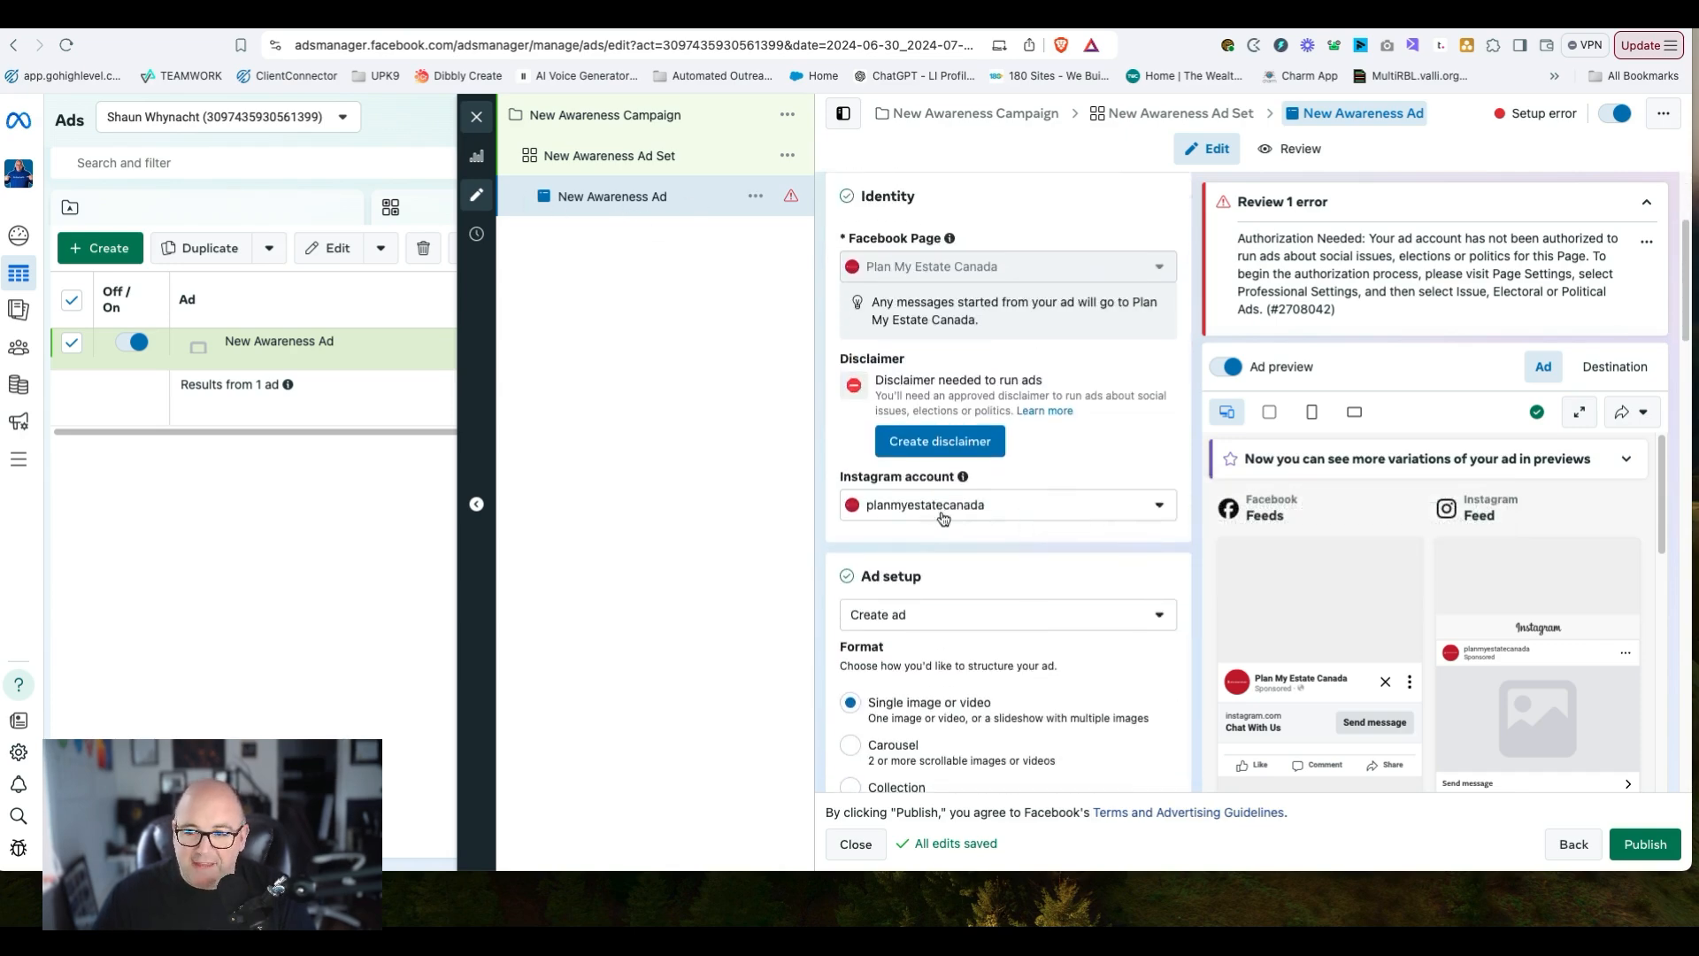
pyautogui.scroll(-3, 944, 517)
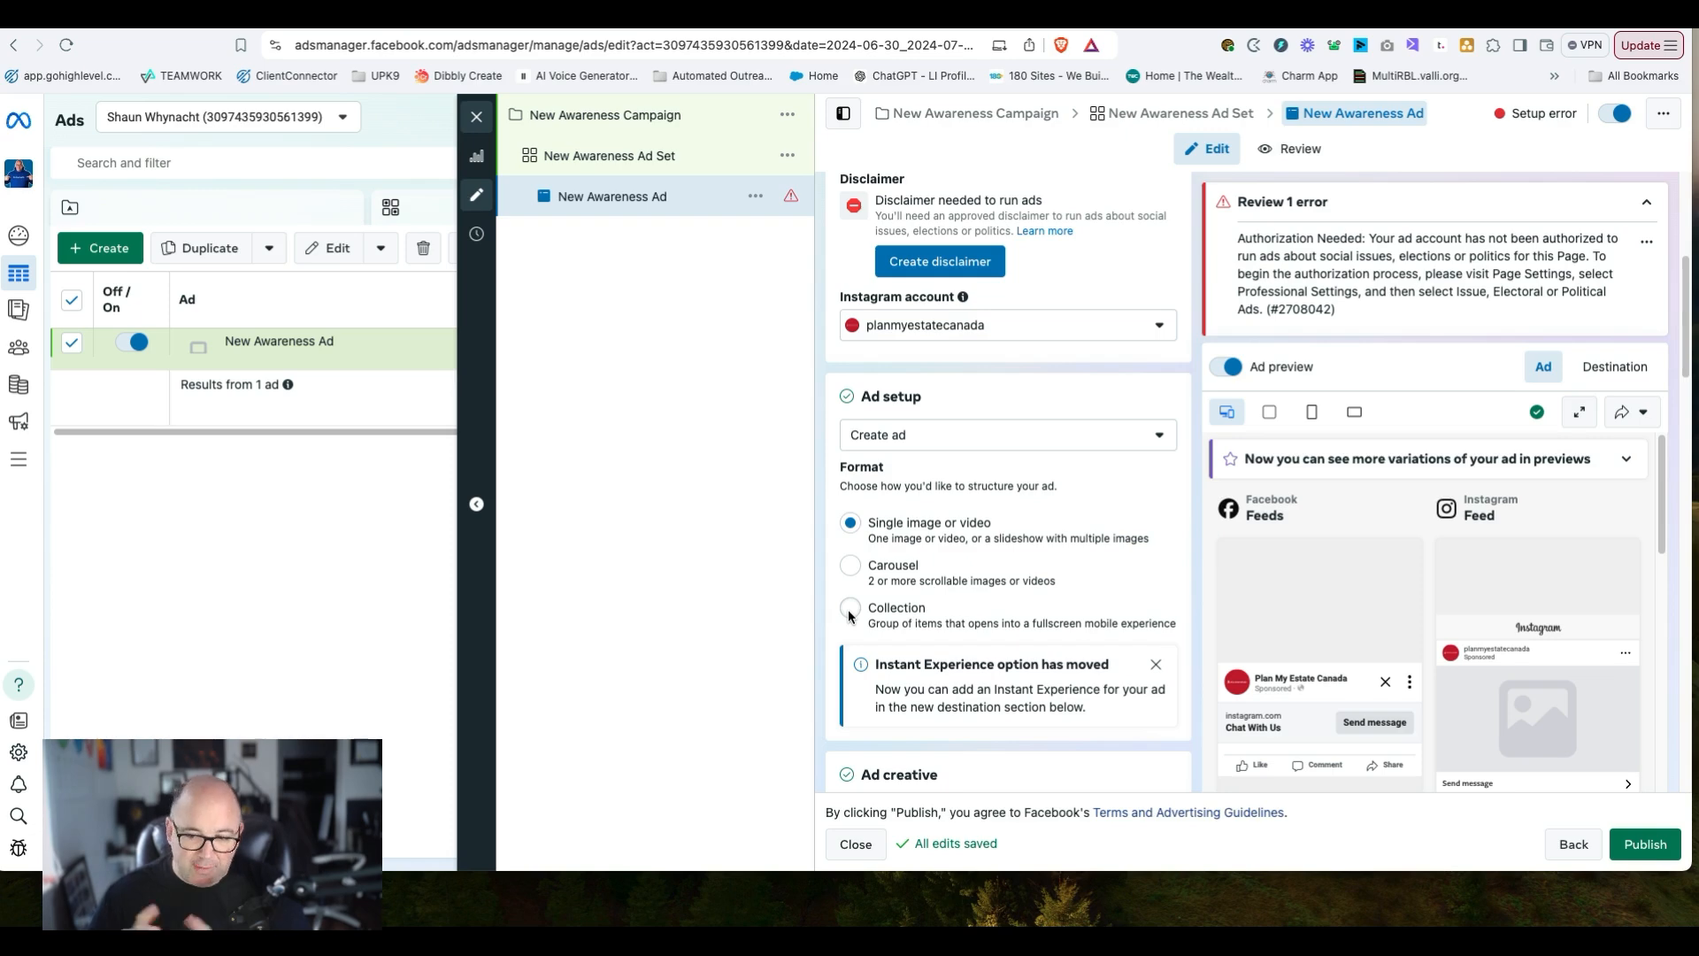
pyautogui.scroll(-5, 857, 606)
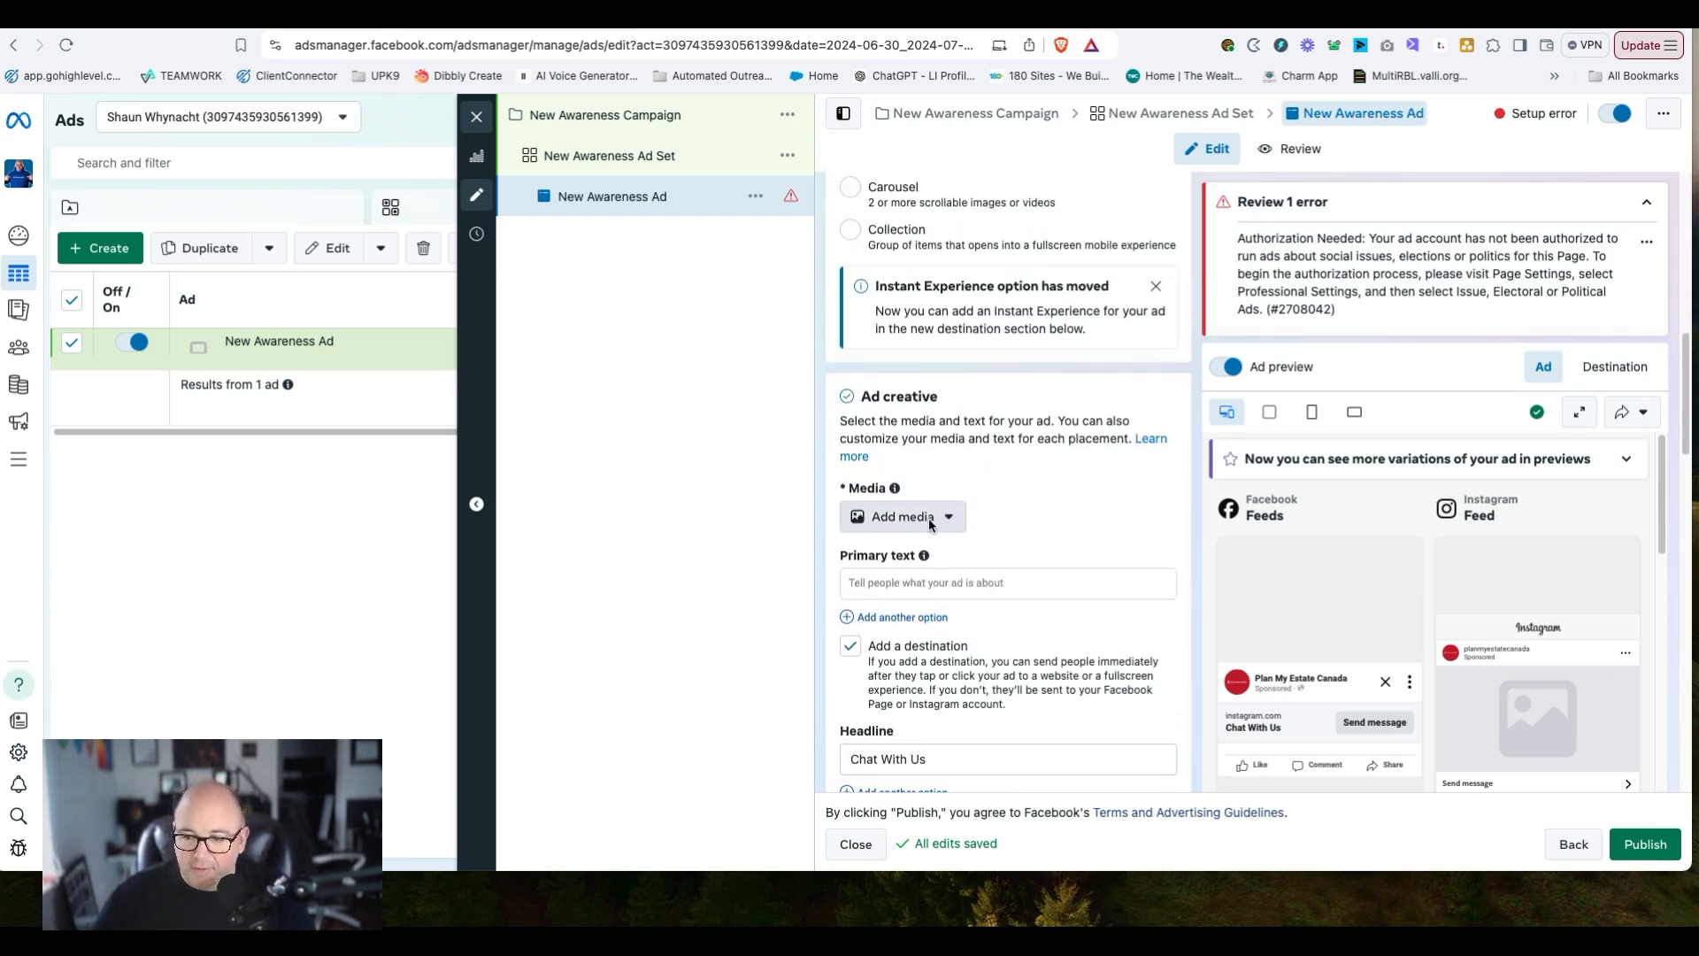
pyautogui.scroll(-1, 911, 531)
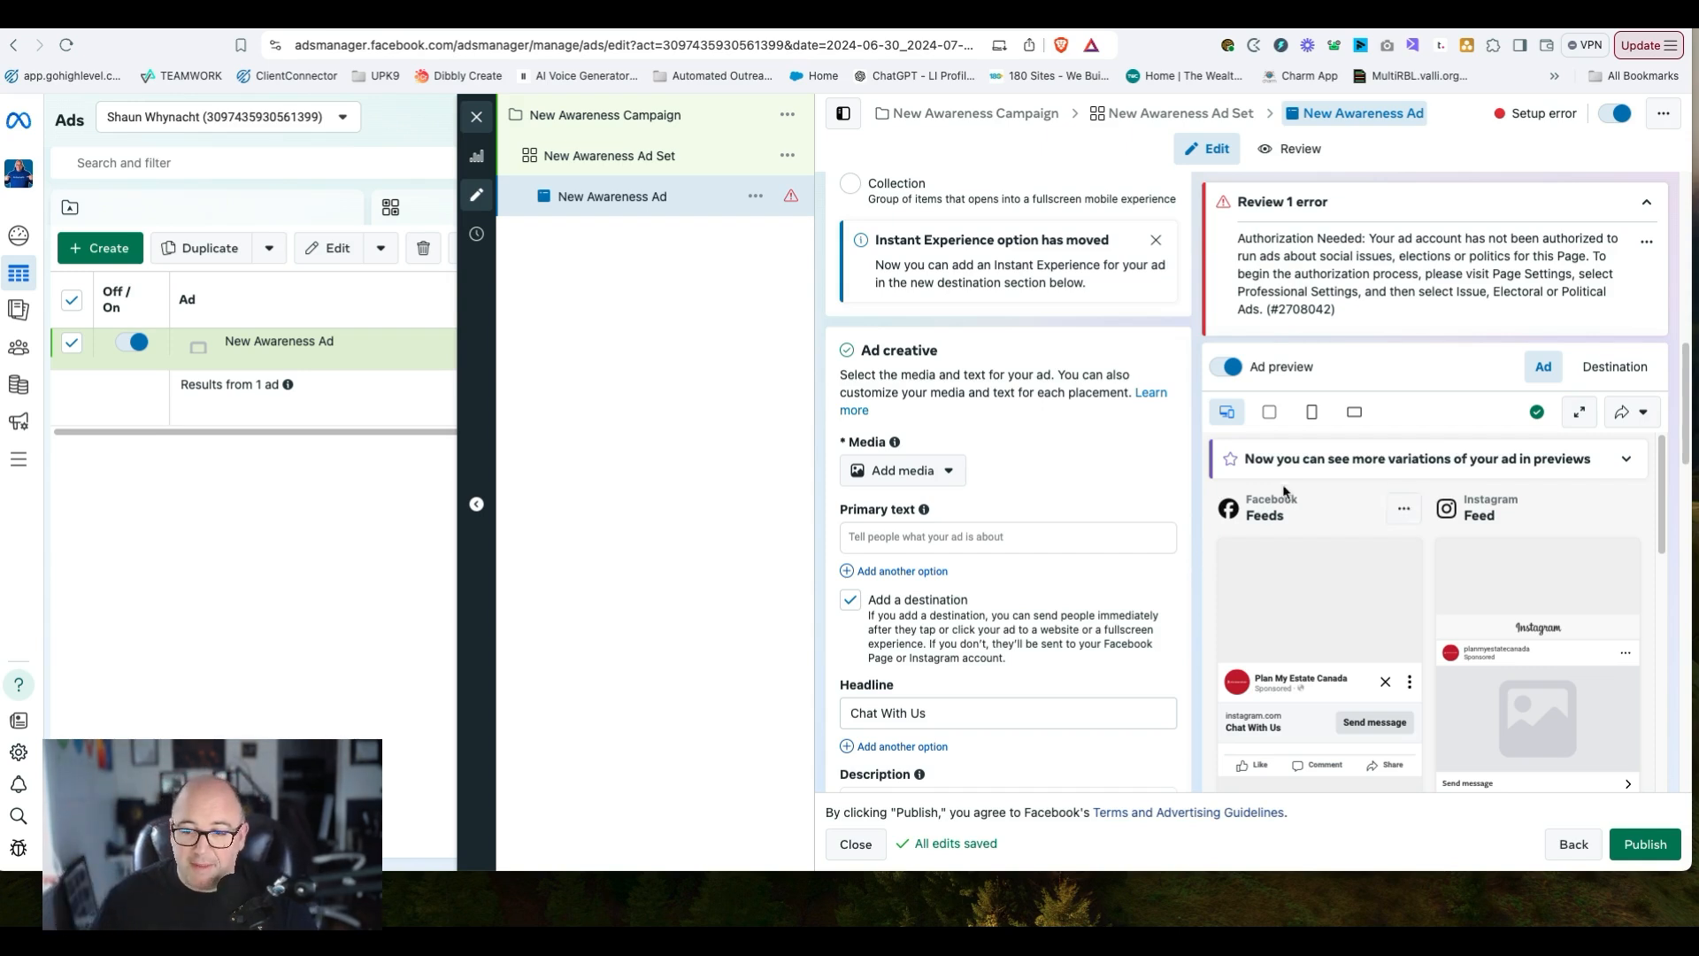
pyautogui.scroll(-3, 987, 517)
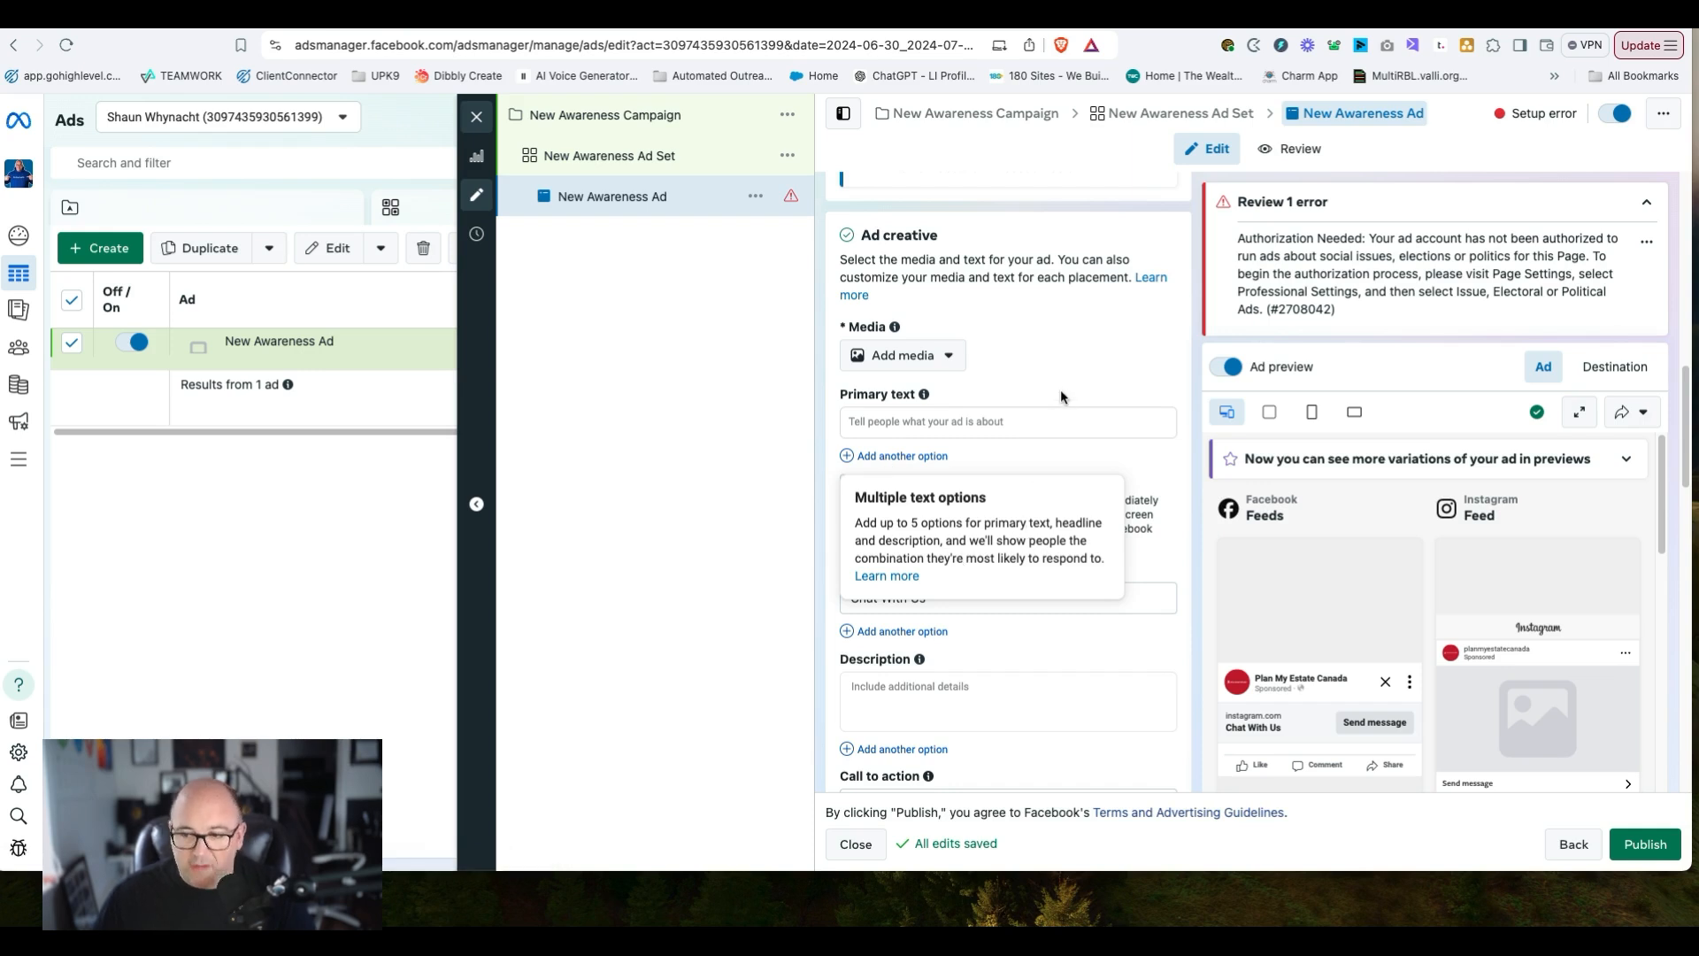
pyautogui.scroll(-1, 1060, 389)
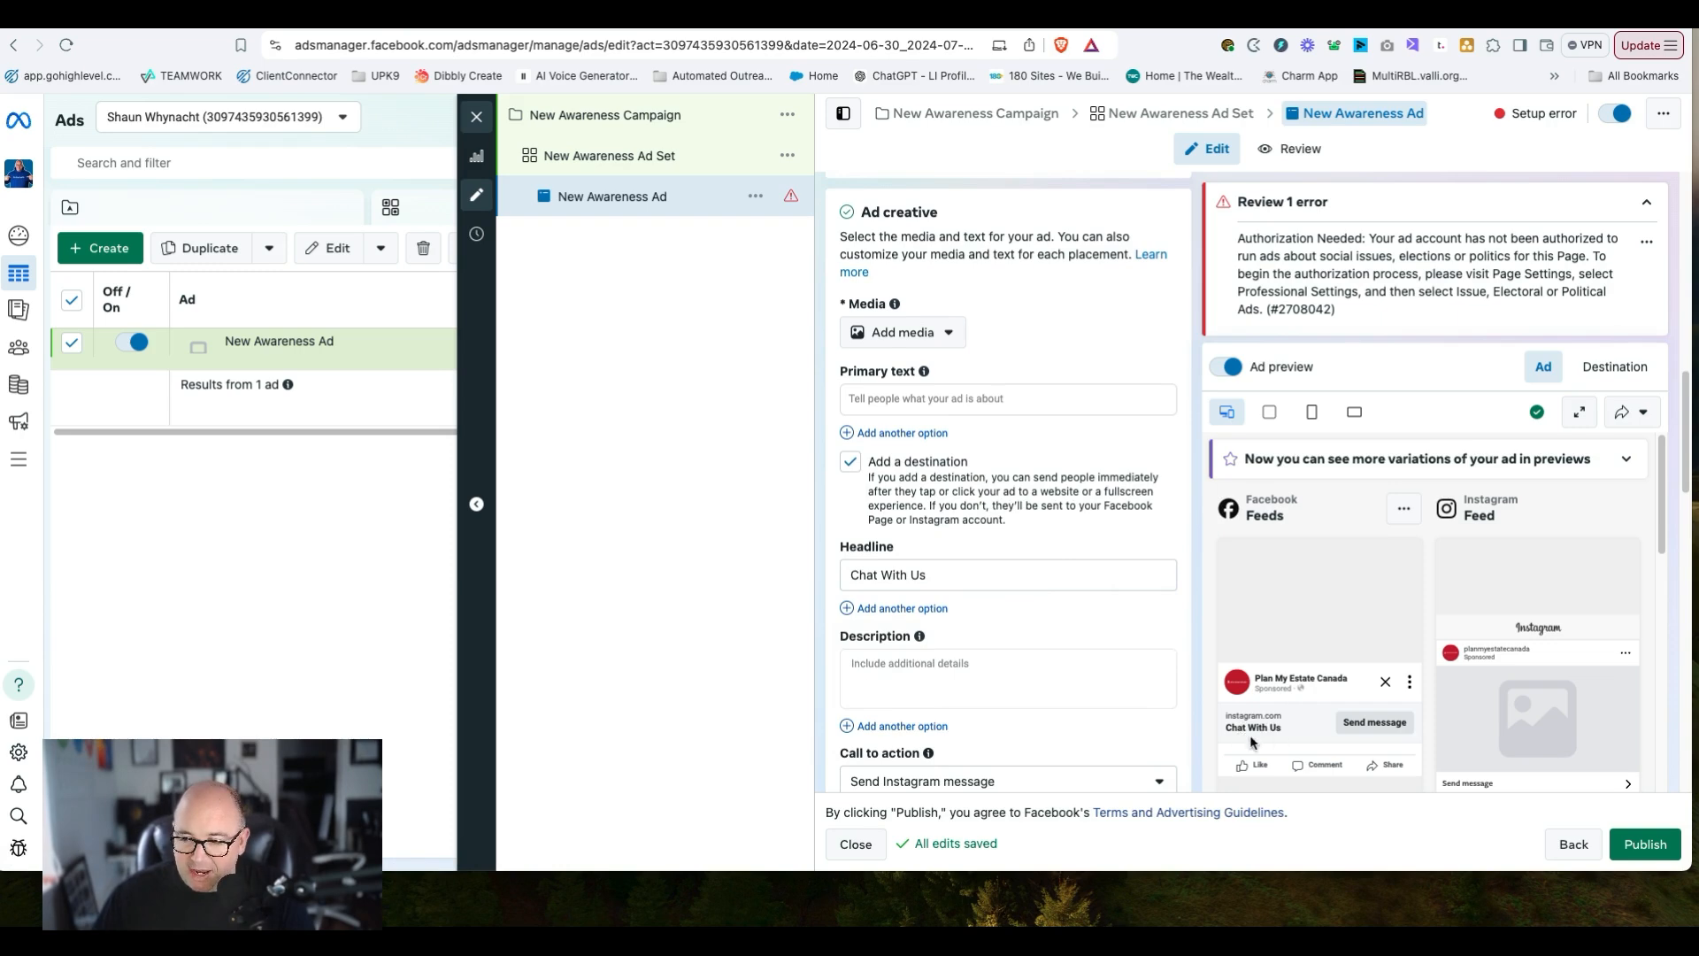
pyautogui.click(1034, 677)
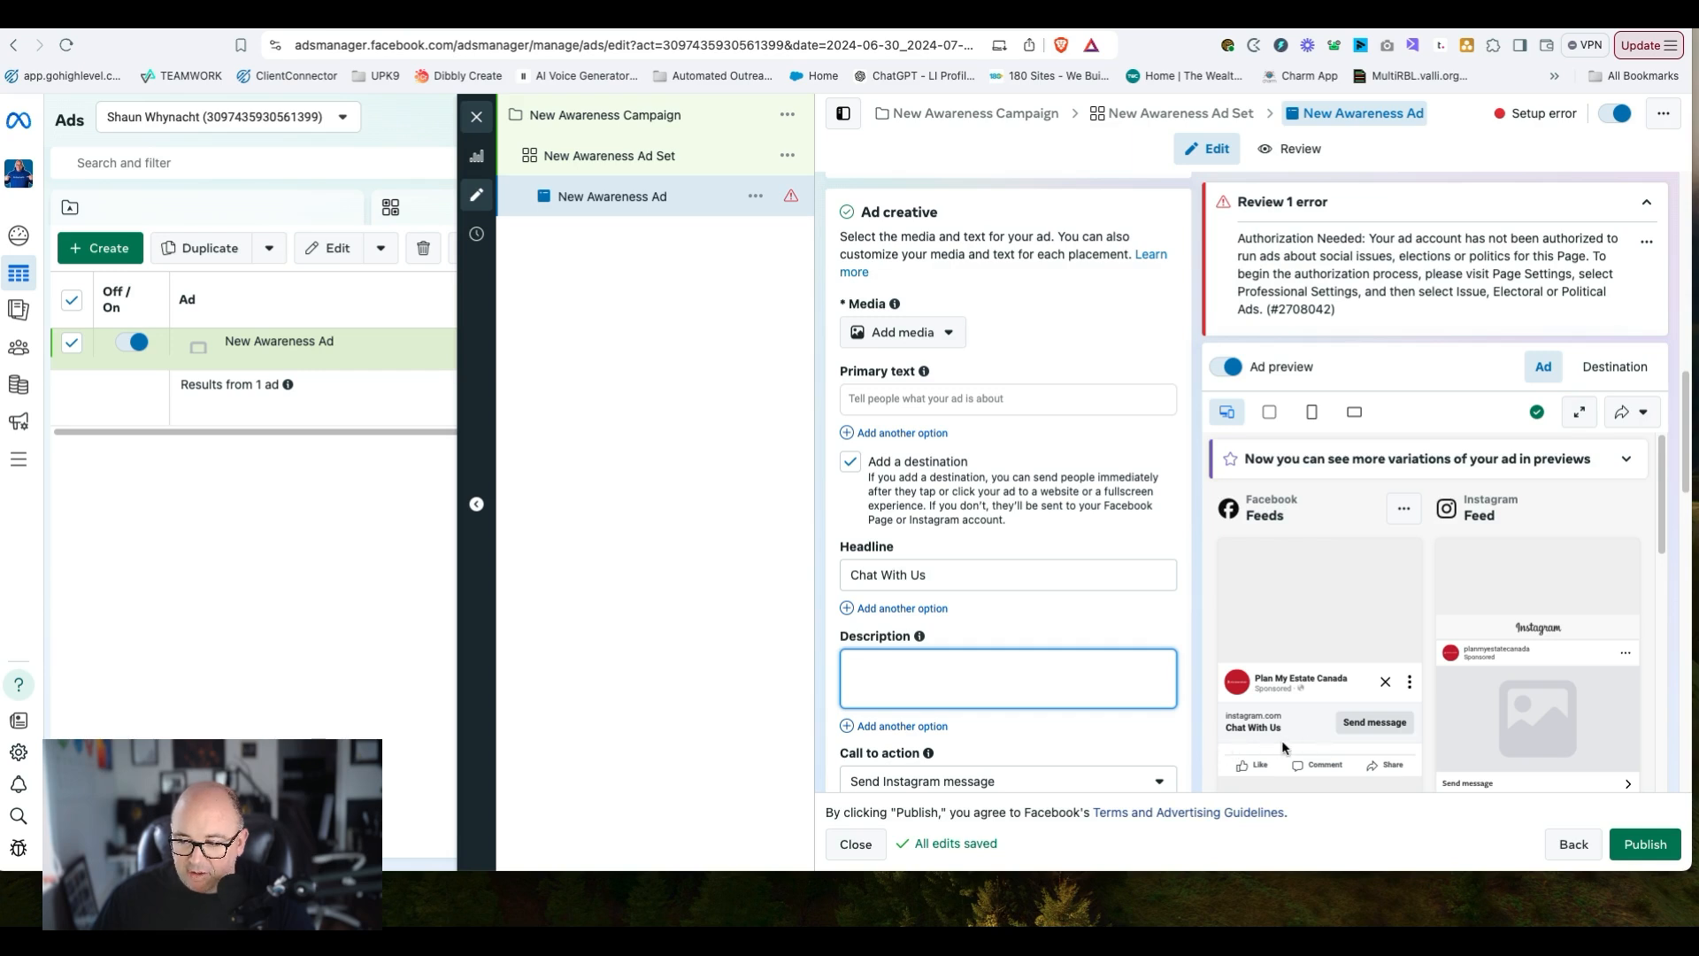
# - Set the ad's call to action to Learn more
pyautogui.scroll(-5, 1056, 714)
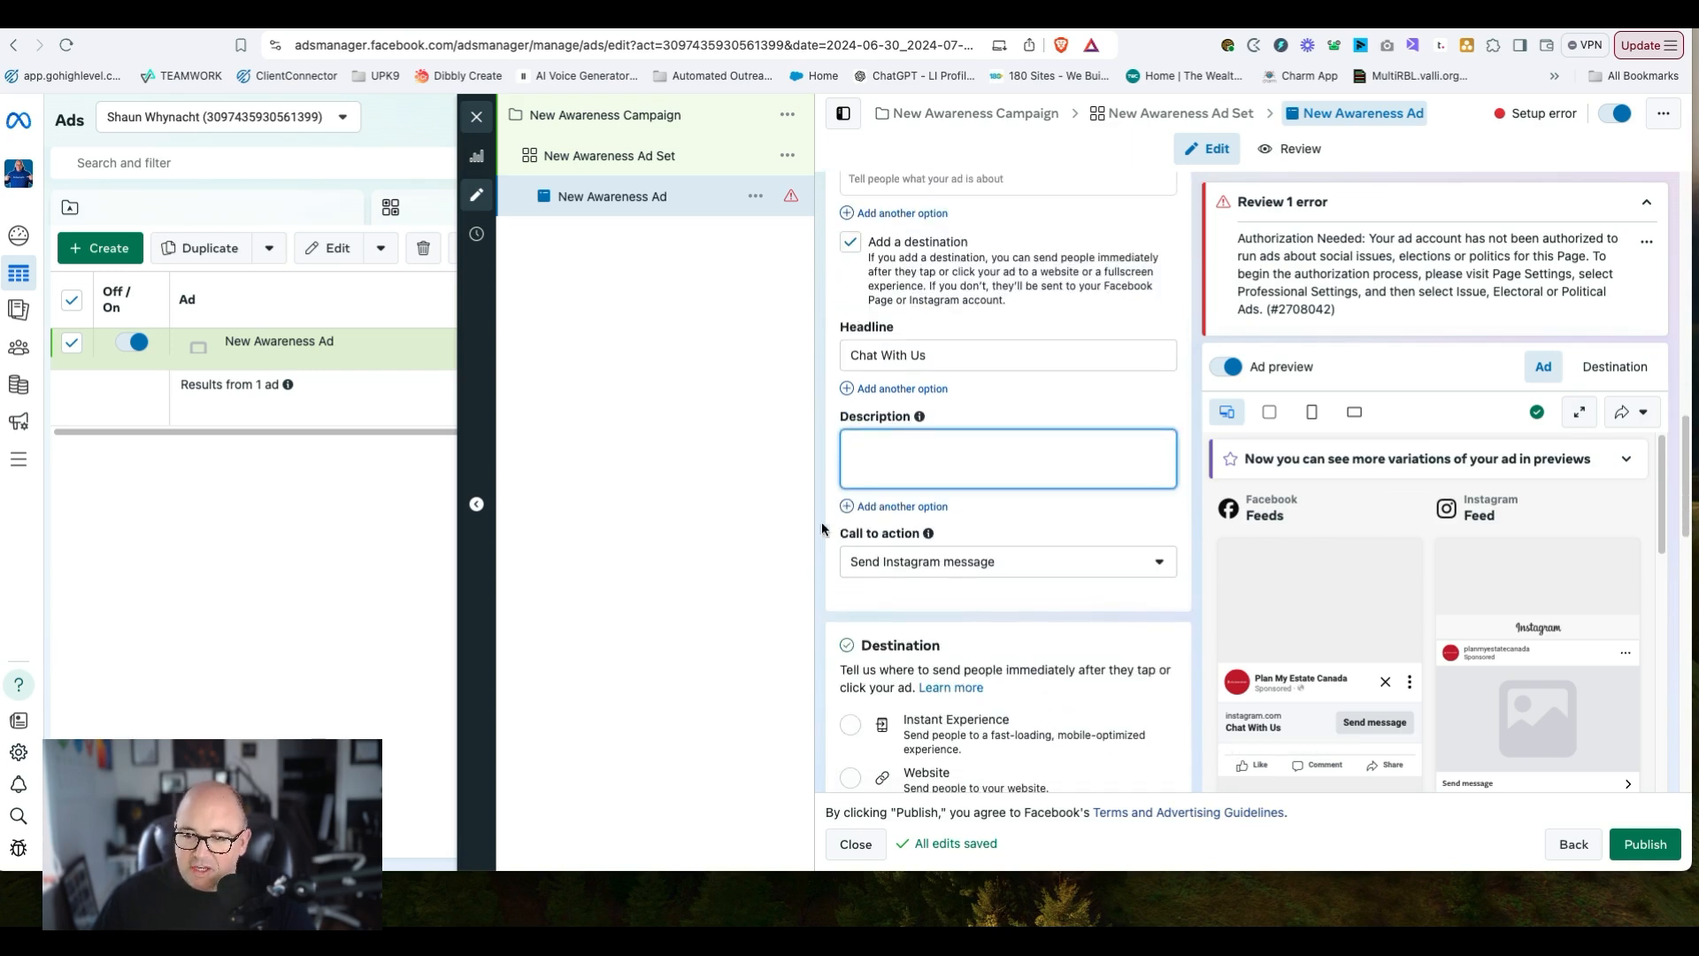
pyautogui.click(906, 563)
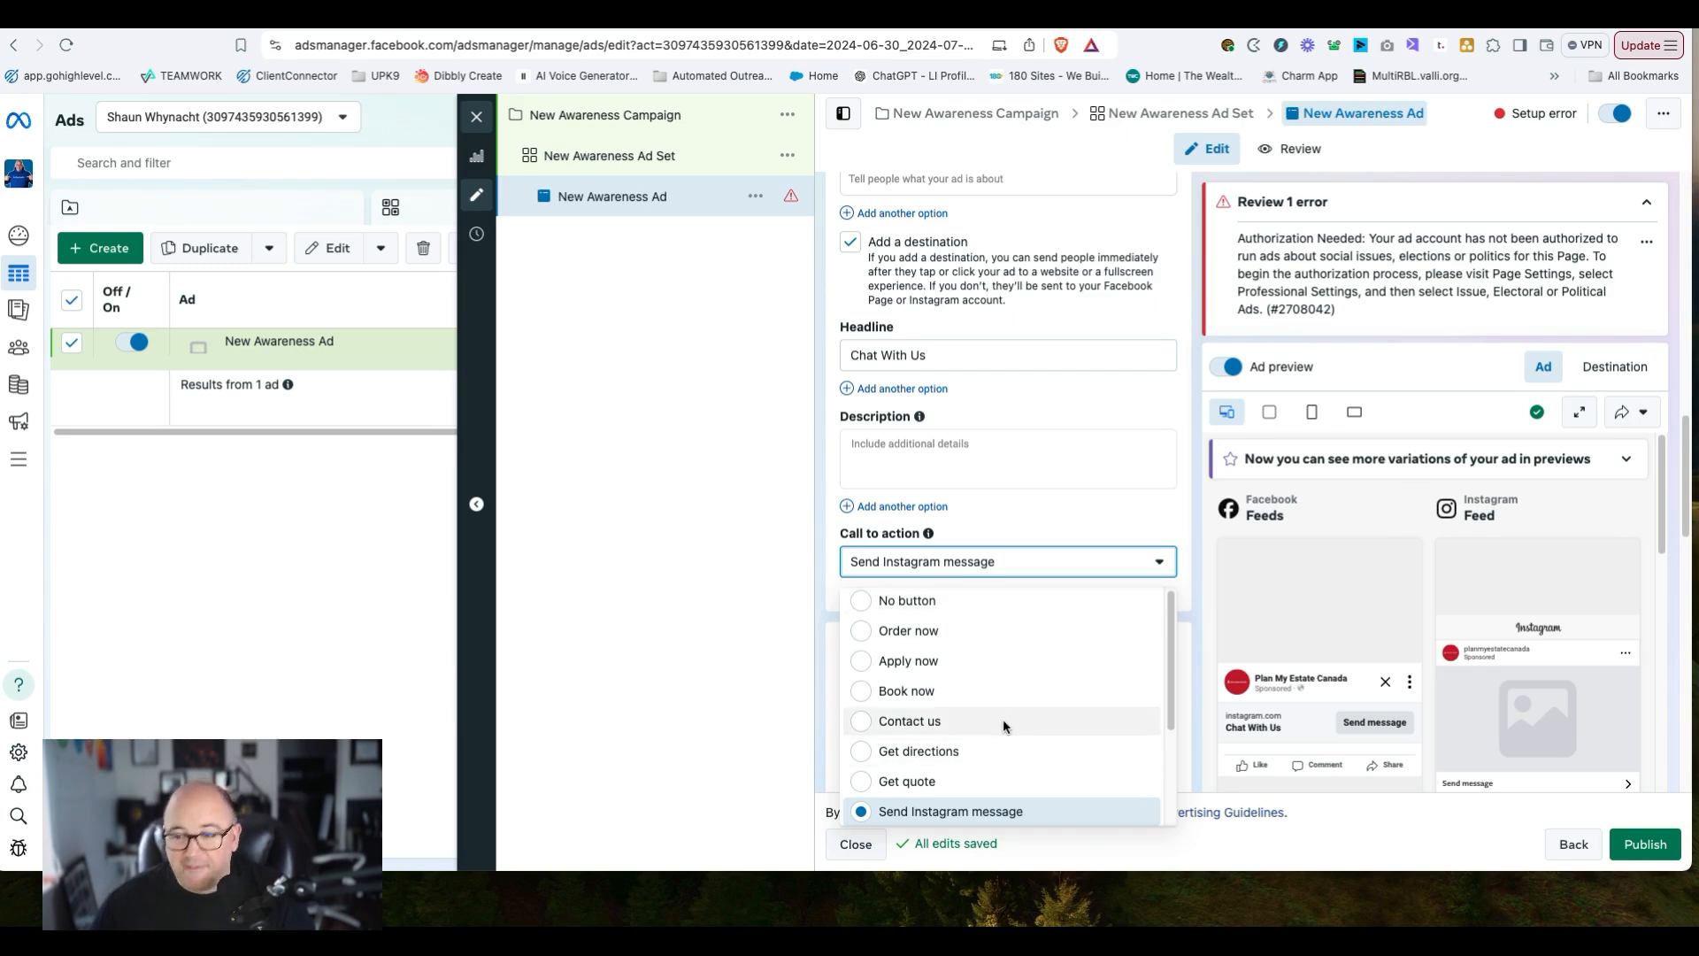
pyautogui.scroll(-3, 1002, 719)
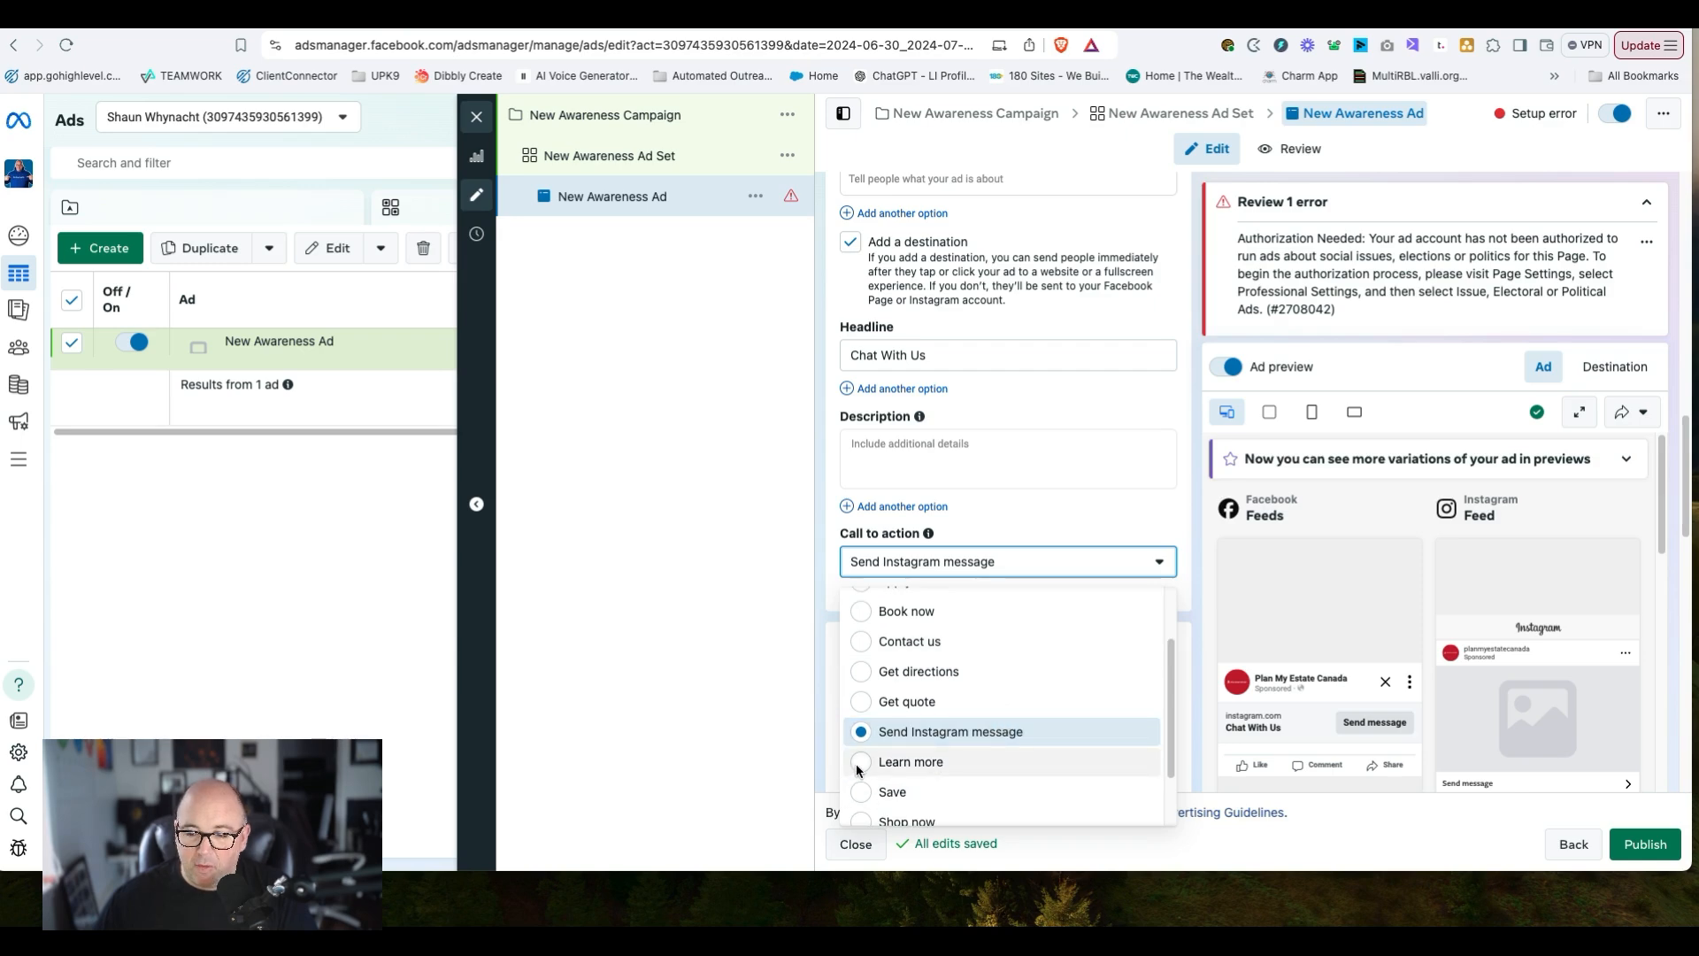
pyautogui.click(858, 767)
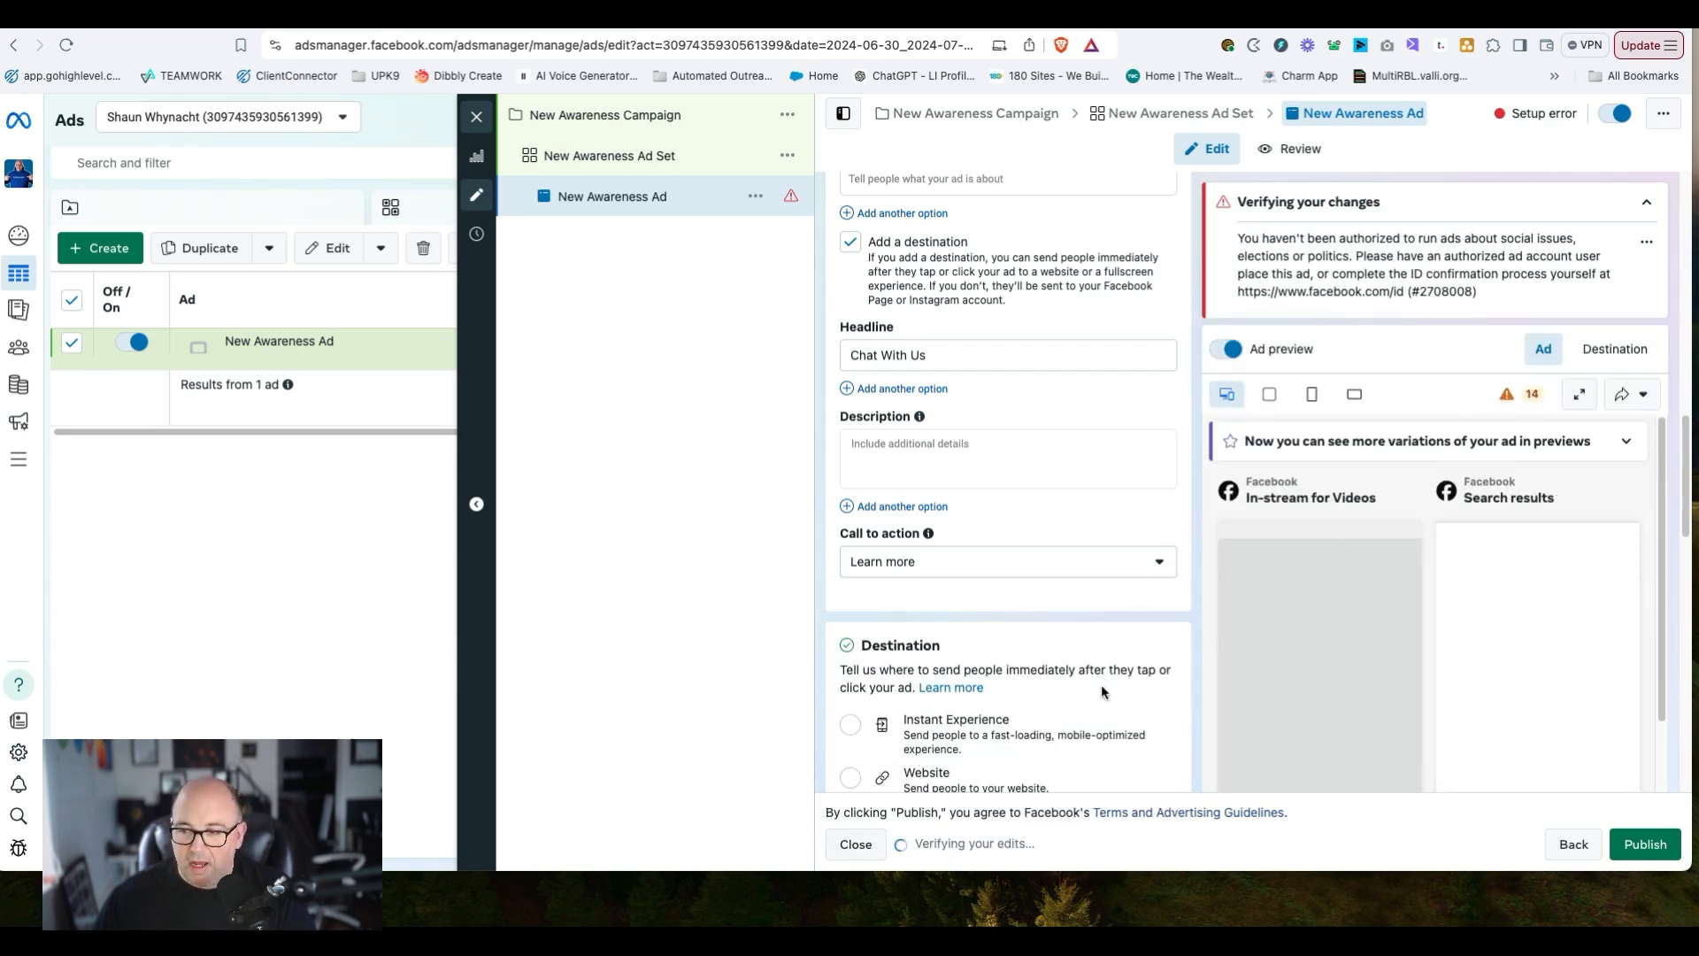
# - Examine the ad's destination options, messaging apps, message template and tracking settings
pyautogui.scroll(-1, 1009, 688)
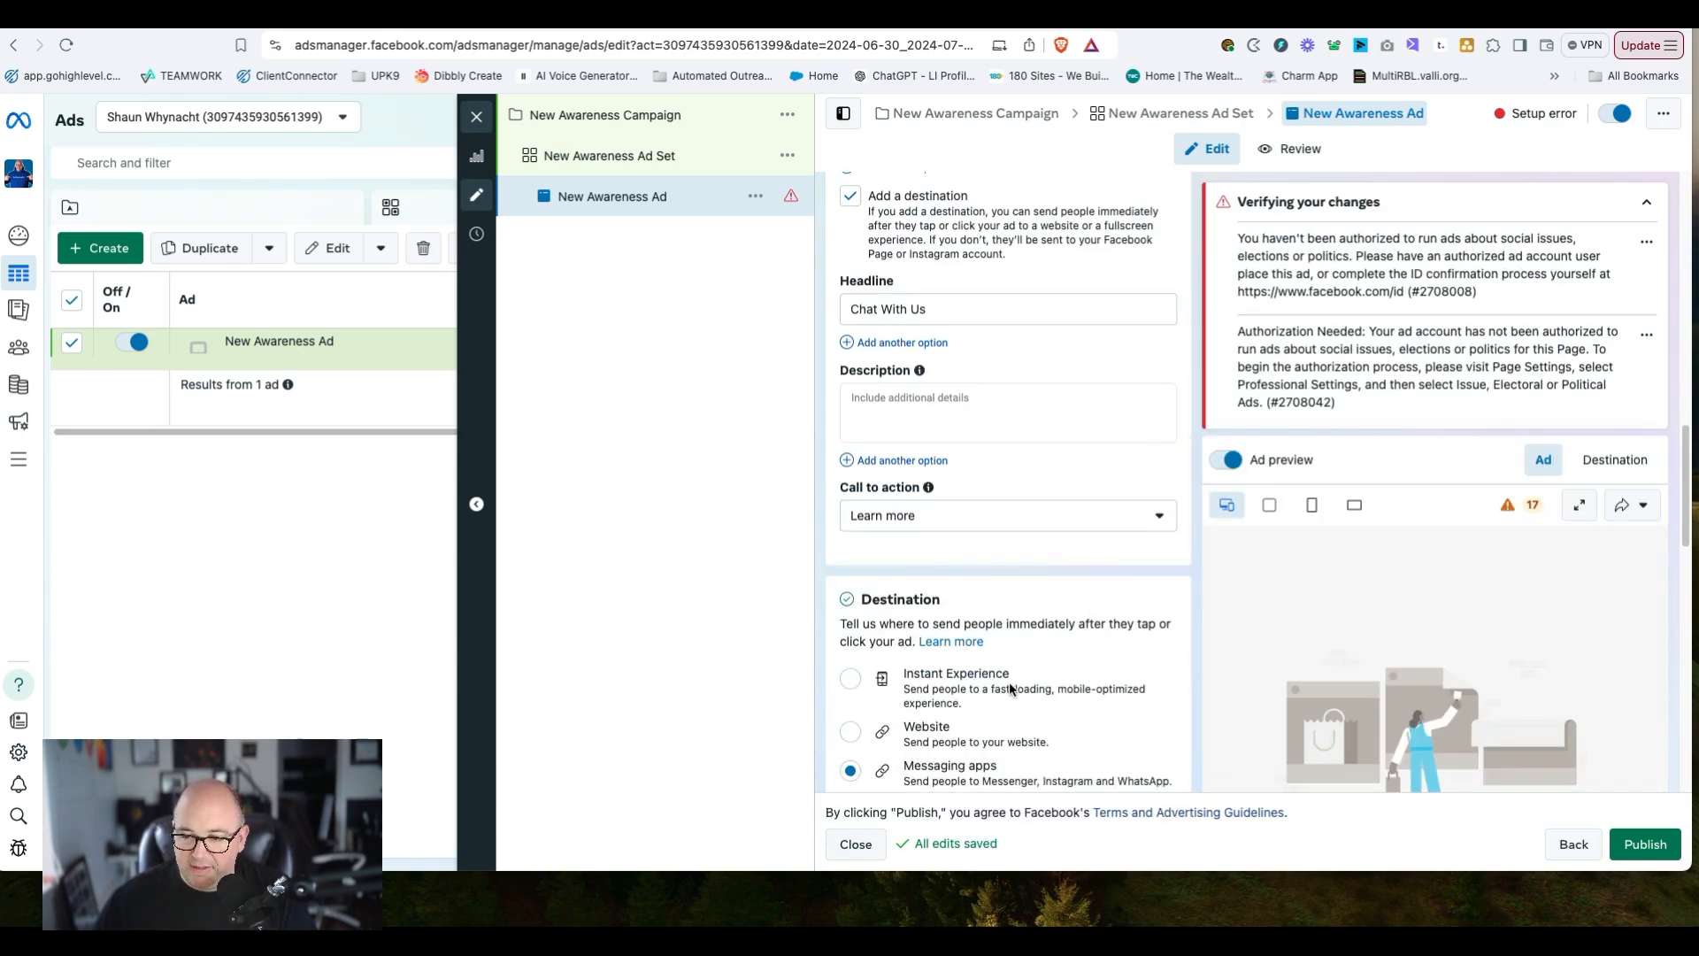
pyautogui.scroll(-5, 1012, 689)
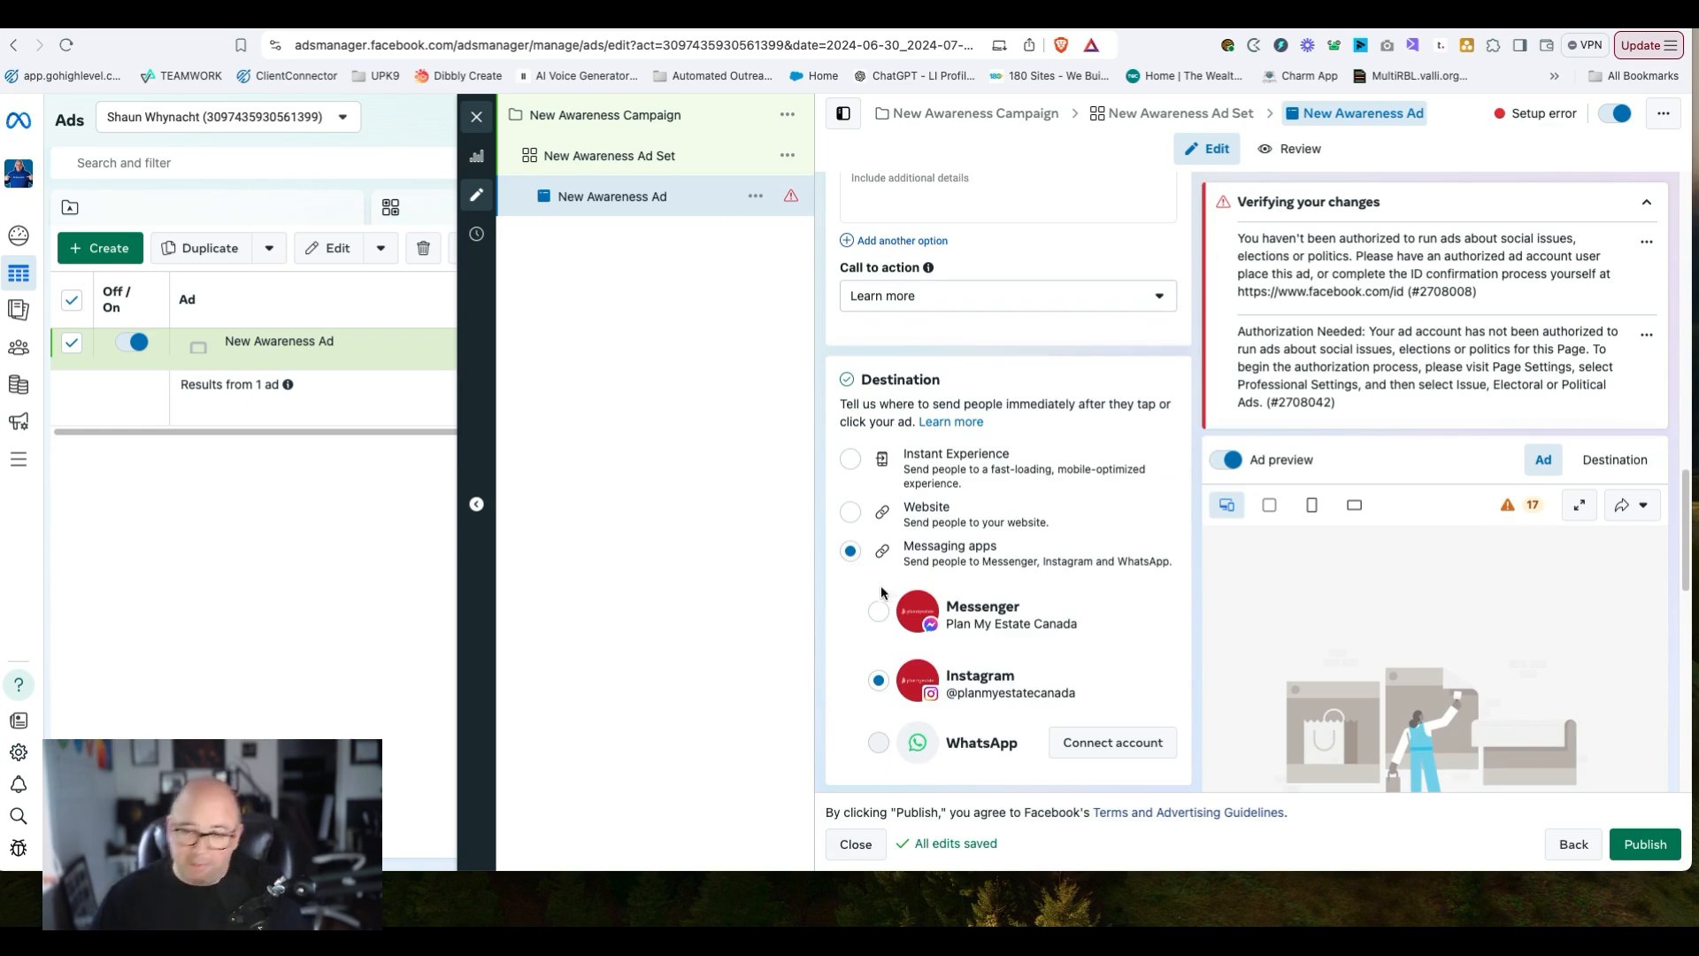
pyautogui.scroll(-12, 1070, 559)
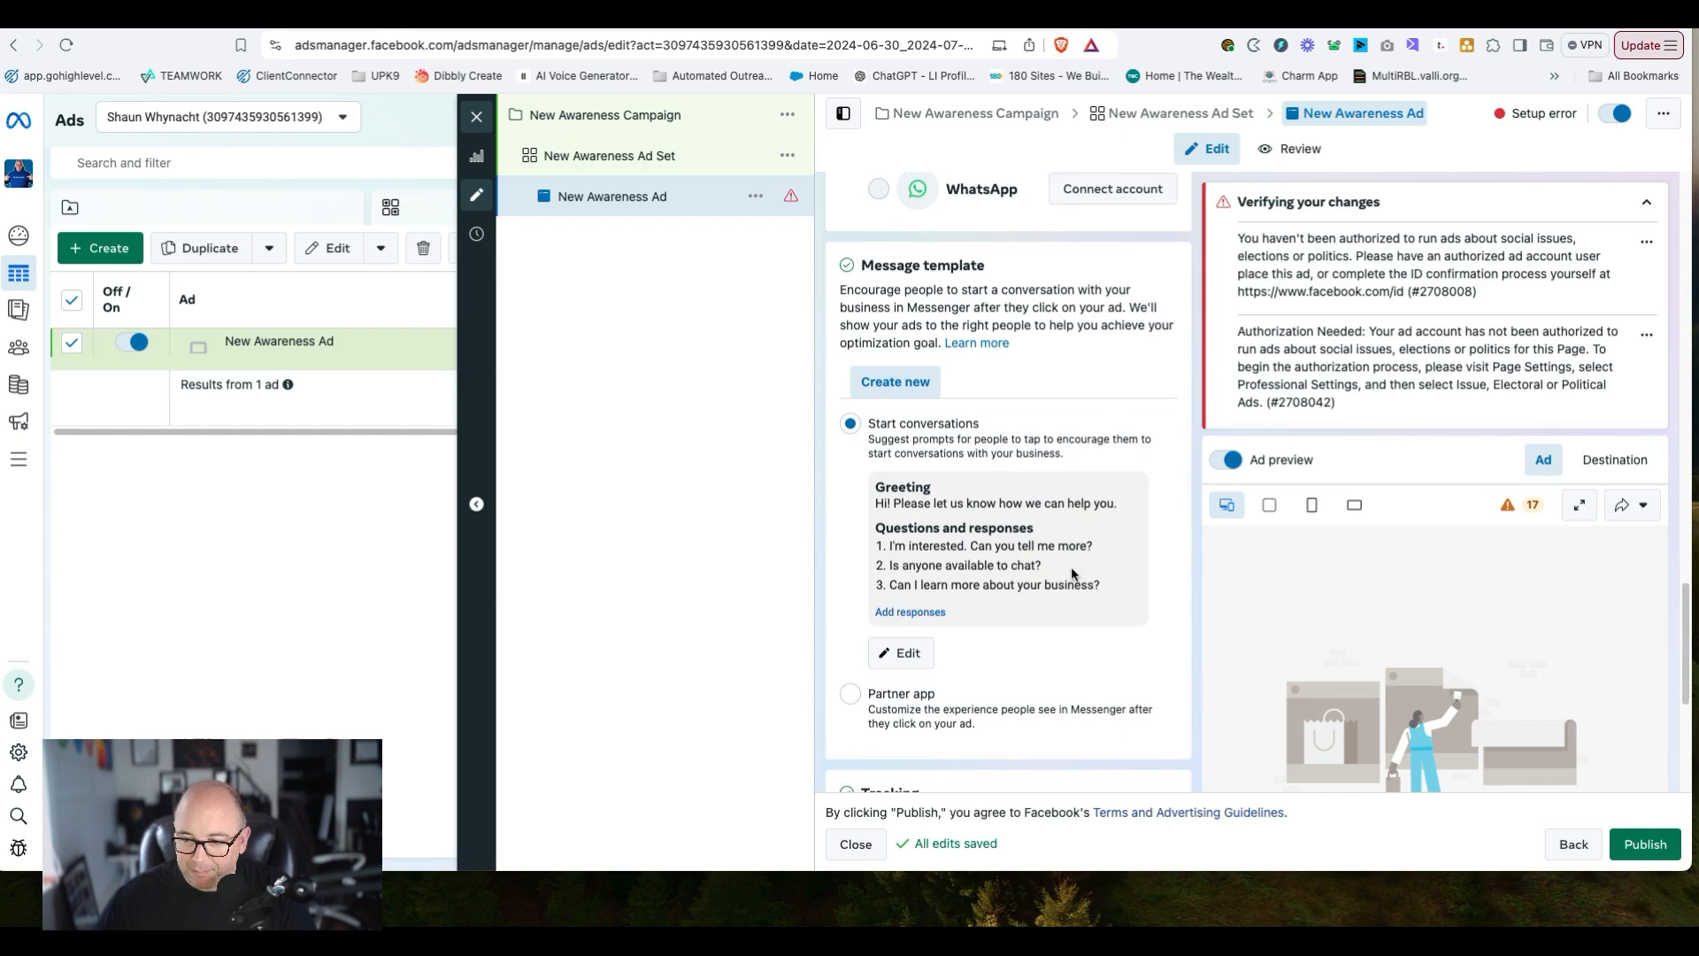
pyautogui.scroll(-9, 1071, 574)
pyautogui.scroll(8, 1373, 729)
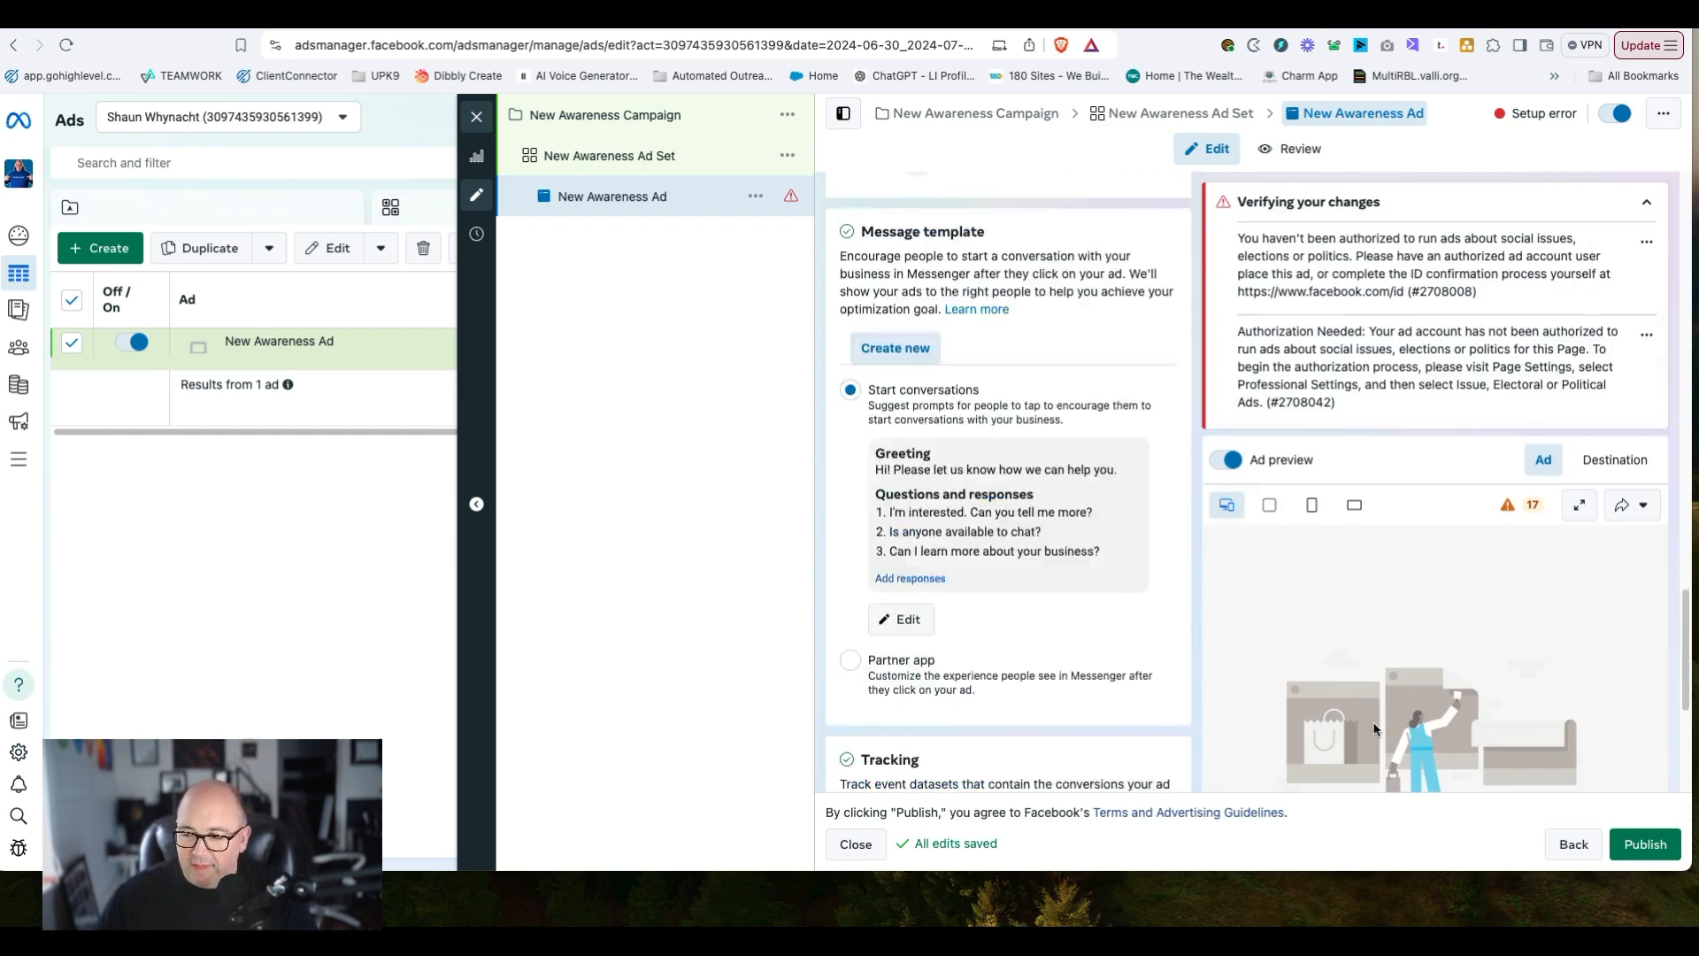
pyautogui.scroll(4, 1374, 729)
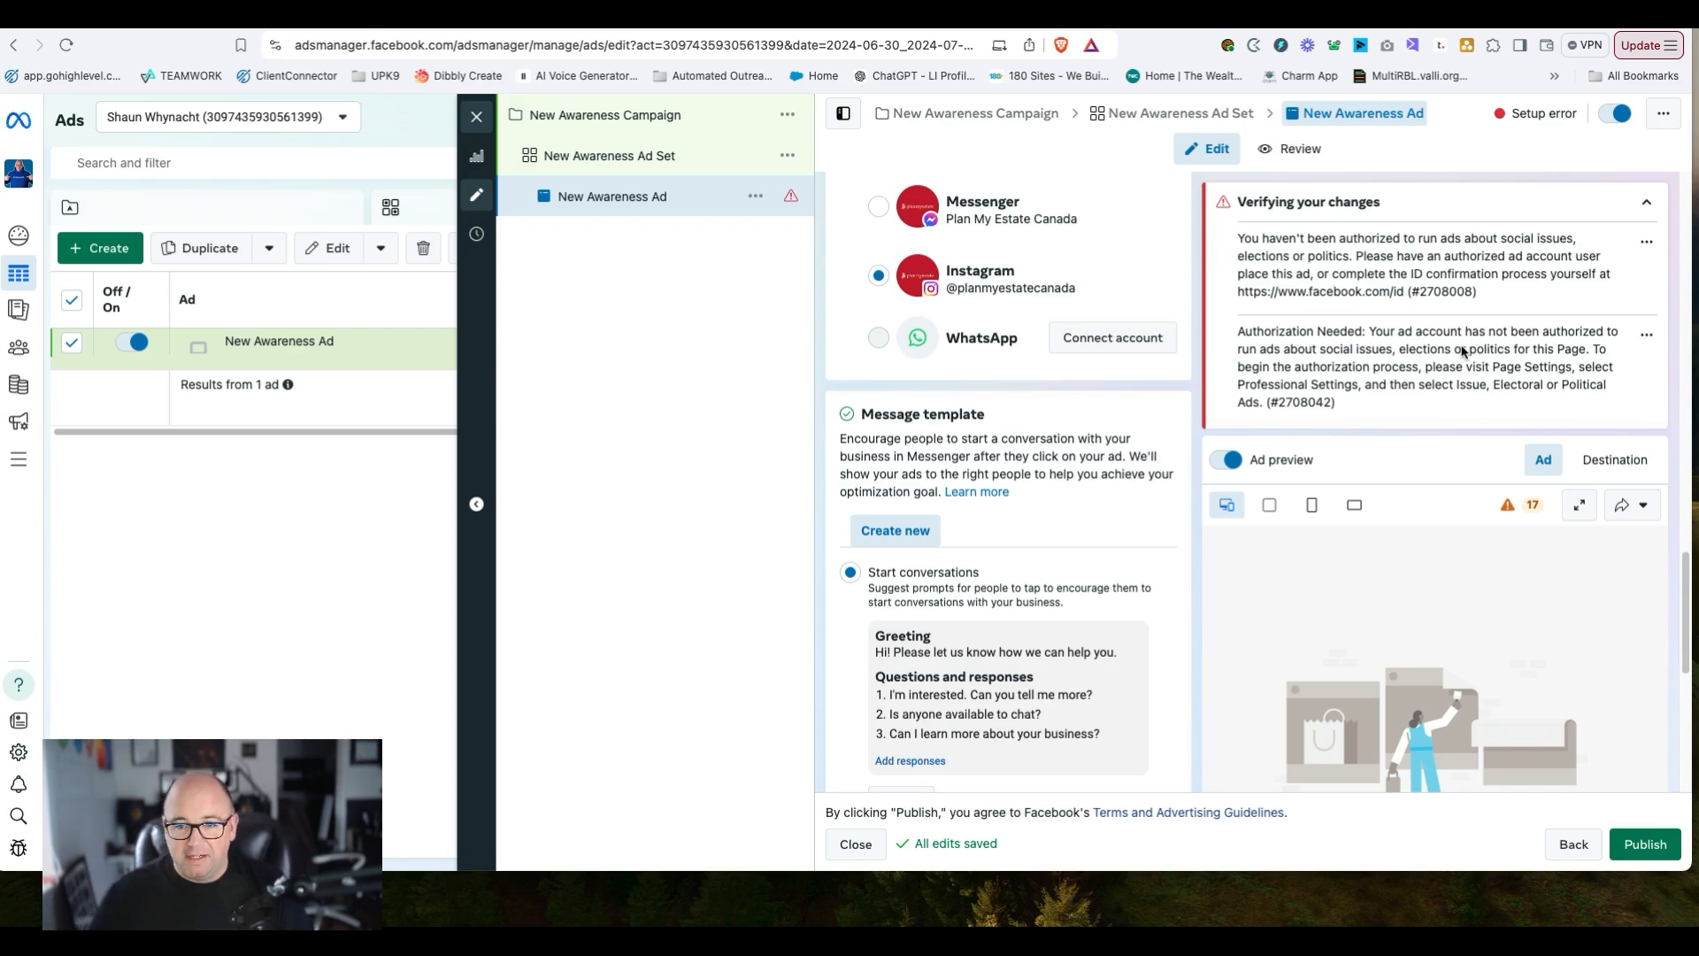
pyautogui.scroll(-1, 1456, 348)
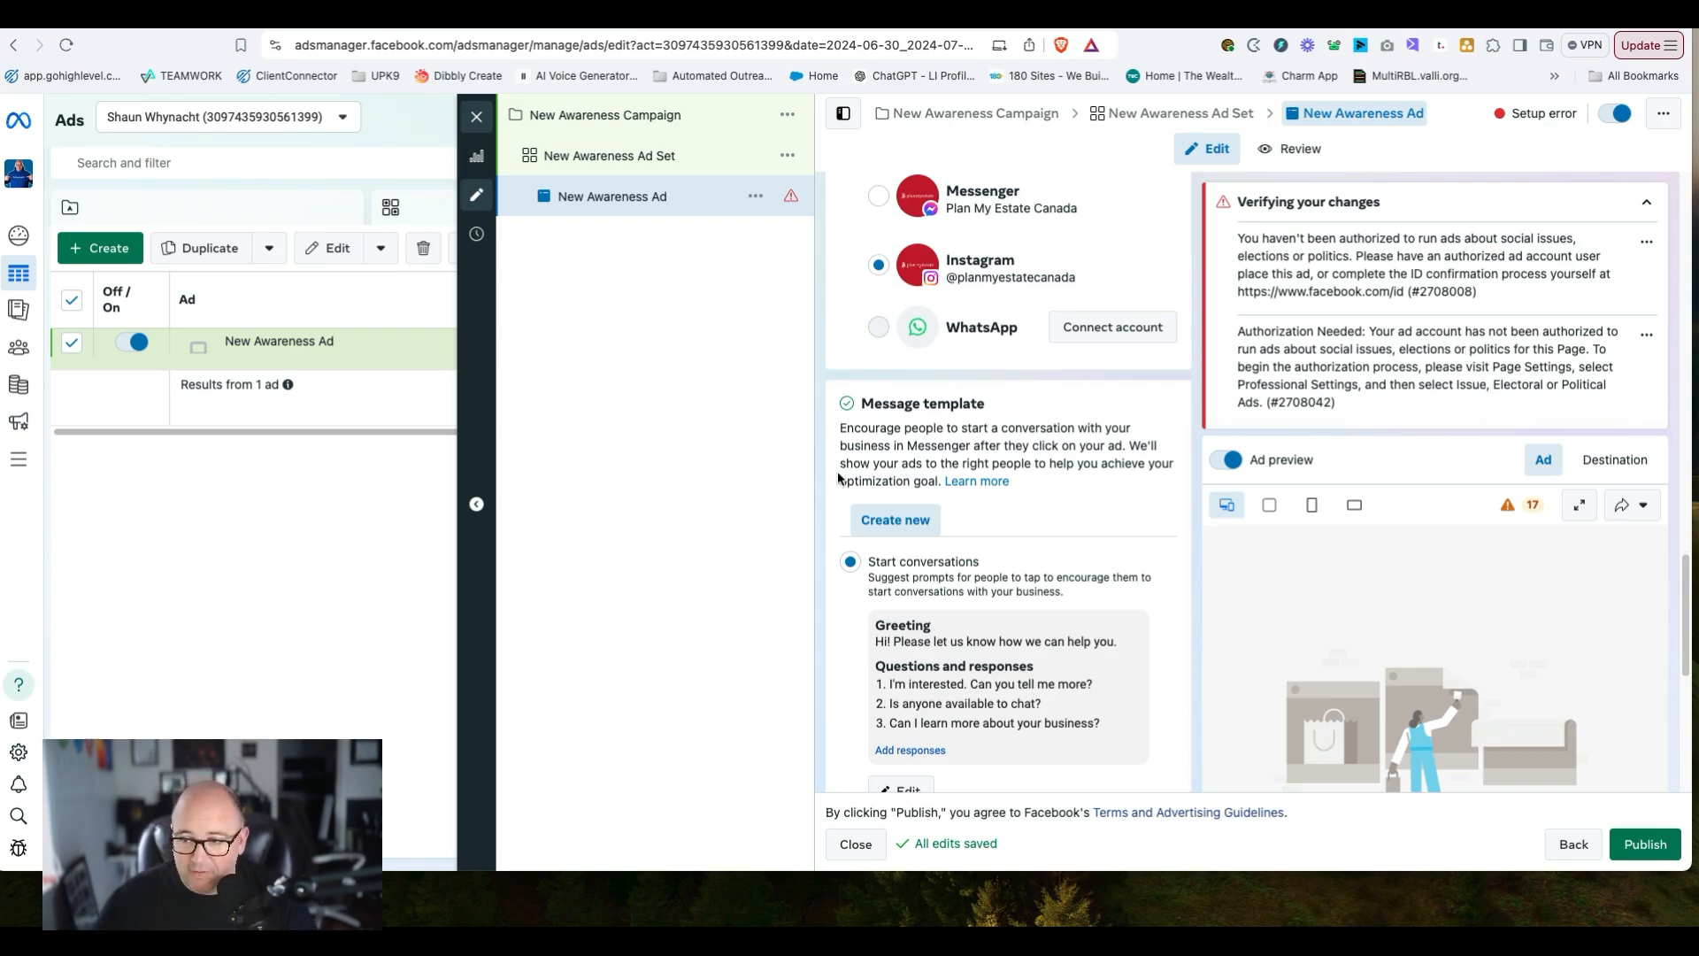
pyautogui.scroll(5, 885, 460)
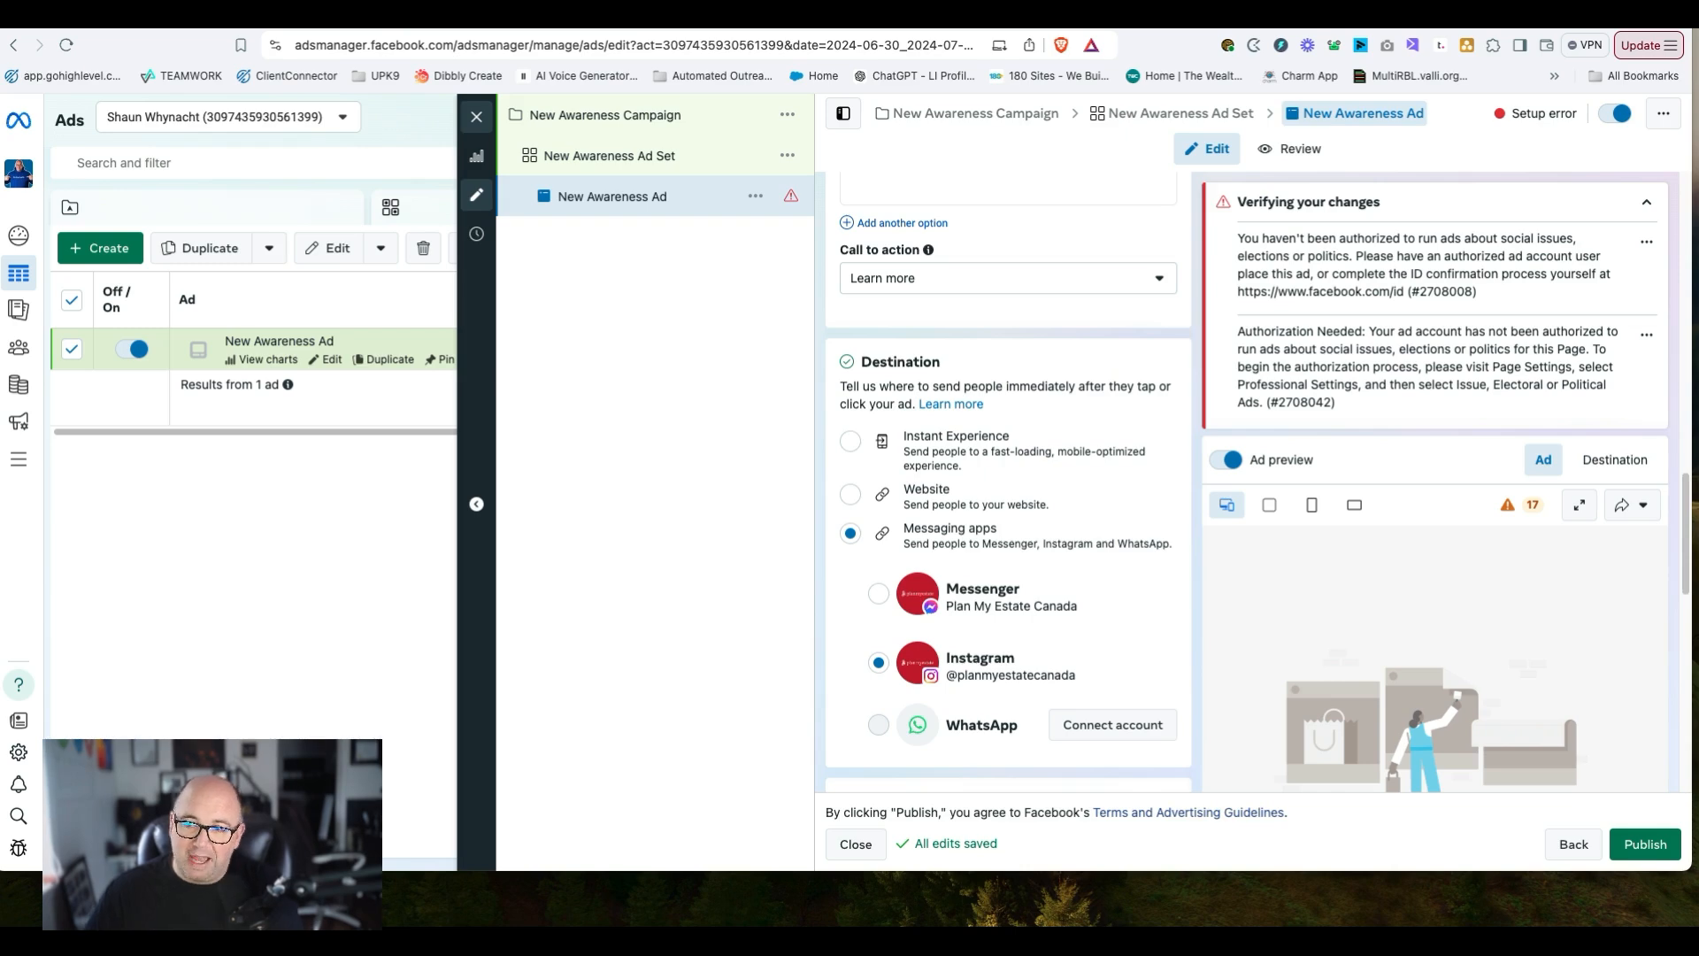
# - Switch to the Blue Cow Marketing Inc. Facebook Page and start creating a new ad from it
pyautogui.click(1221, 16)
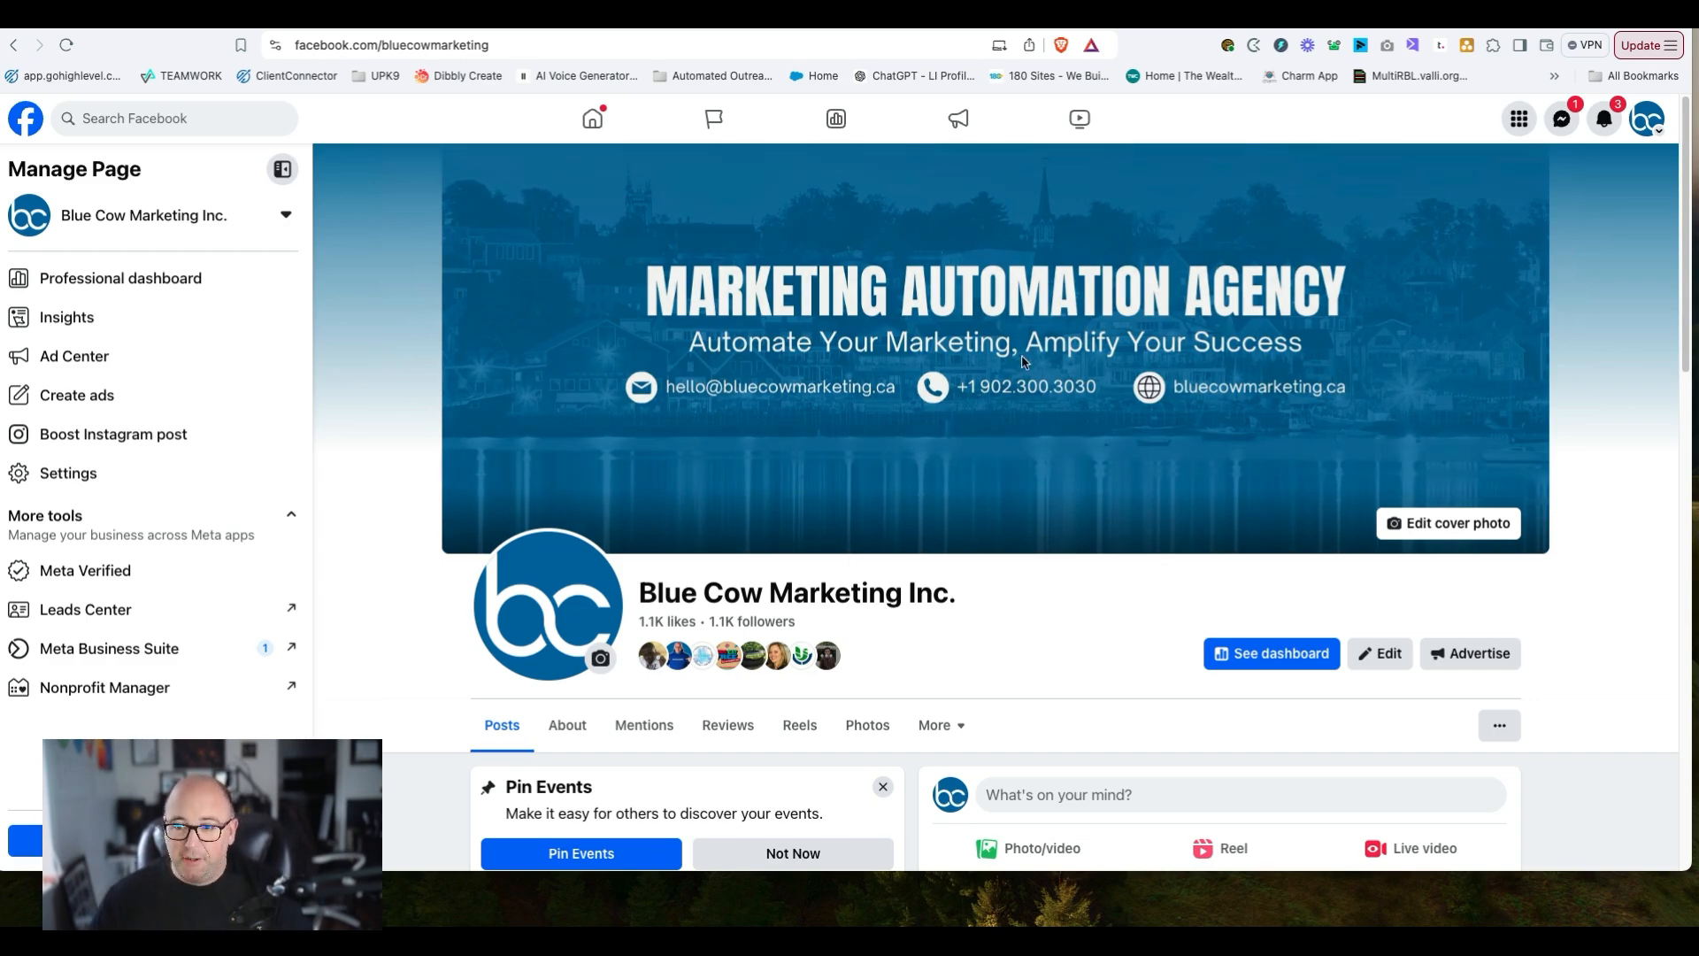
pyautogui.scroll(-1, 1061, 675)
pyautogui.scroll(-2, 1060, 668)
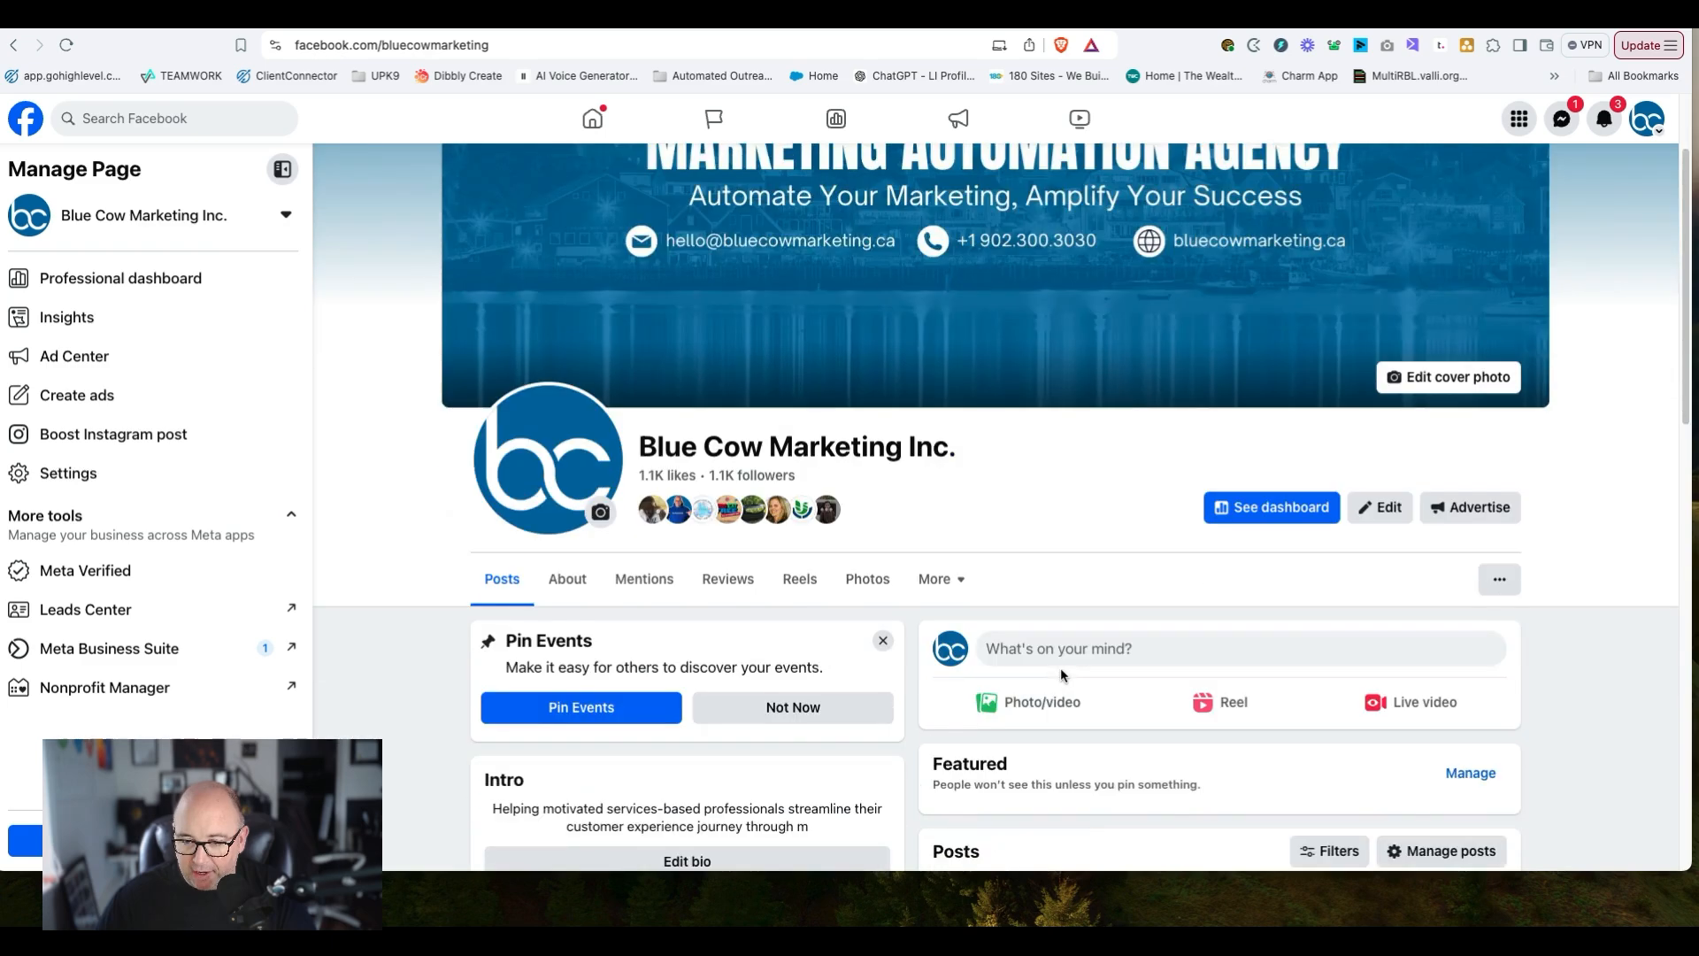
pyautogui.scroll(1, 1058, 645)
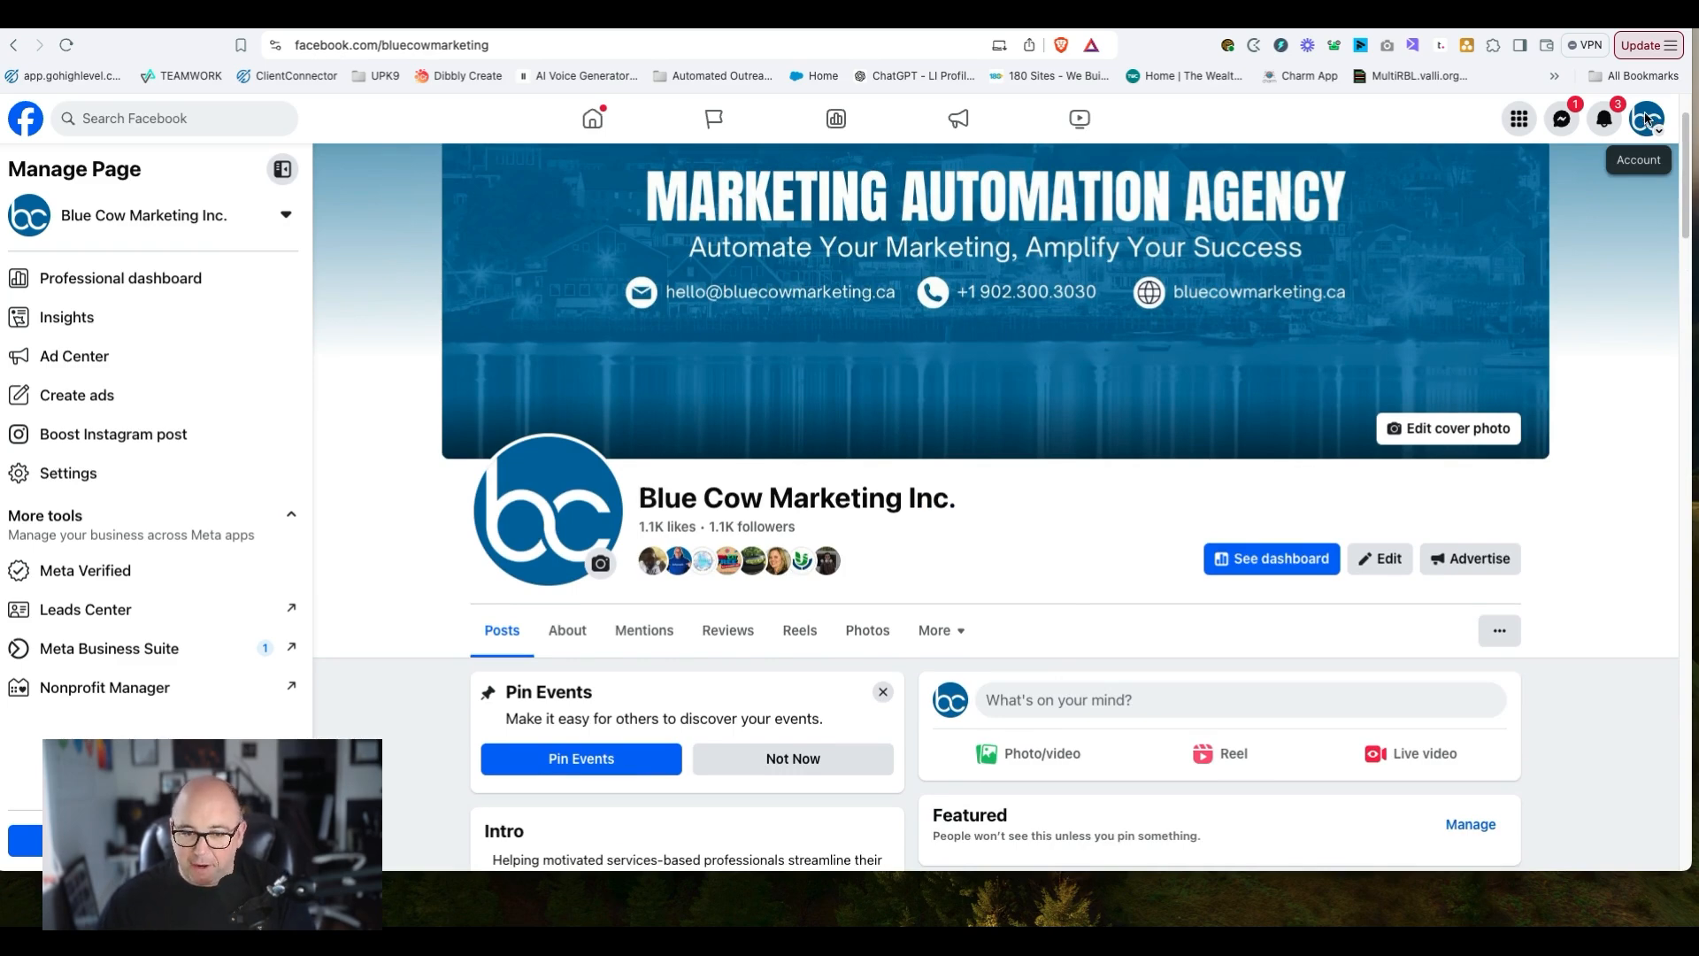
pyautogui.click(71, 394)
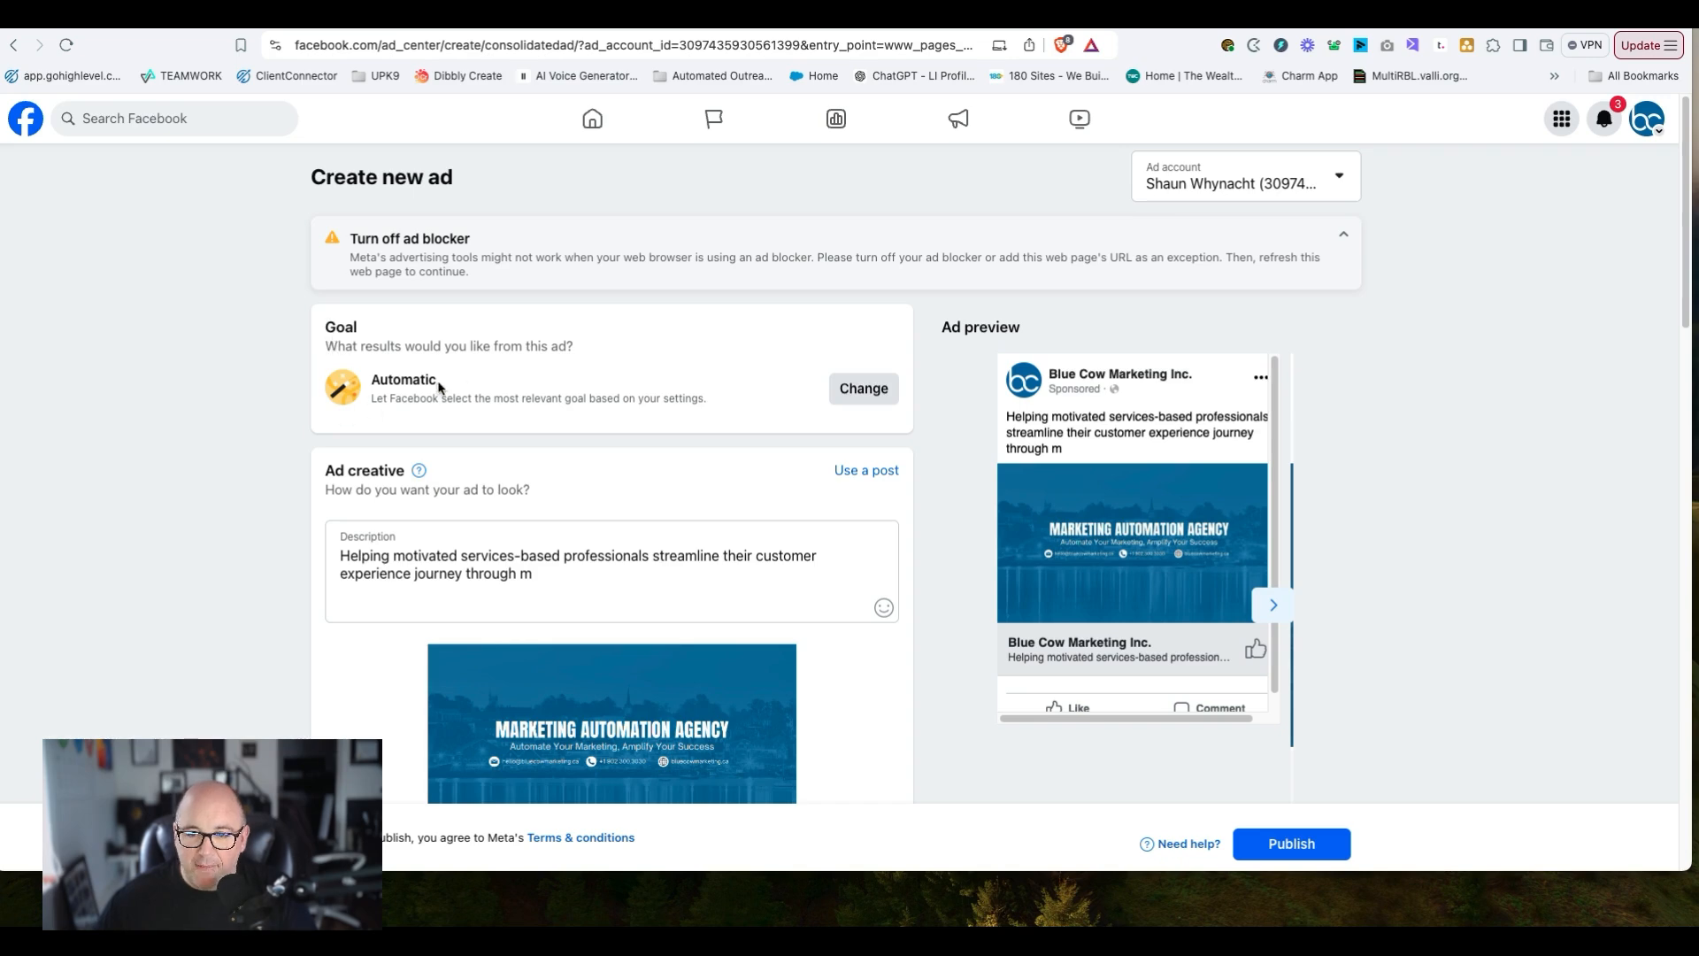
# - View the goals available for the new ad and leave the selection without saving
pyautogui.click(860, 388)
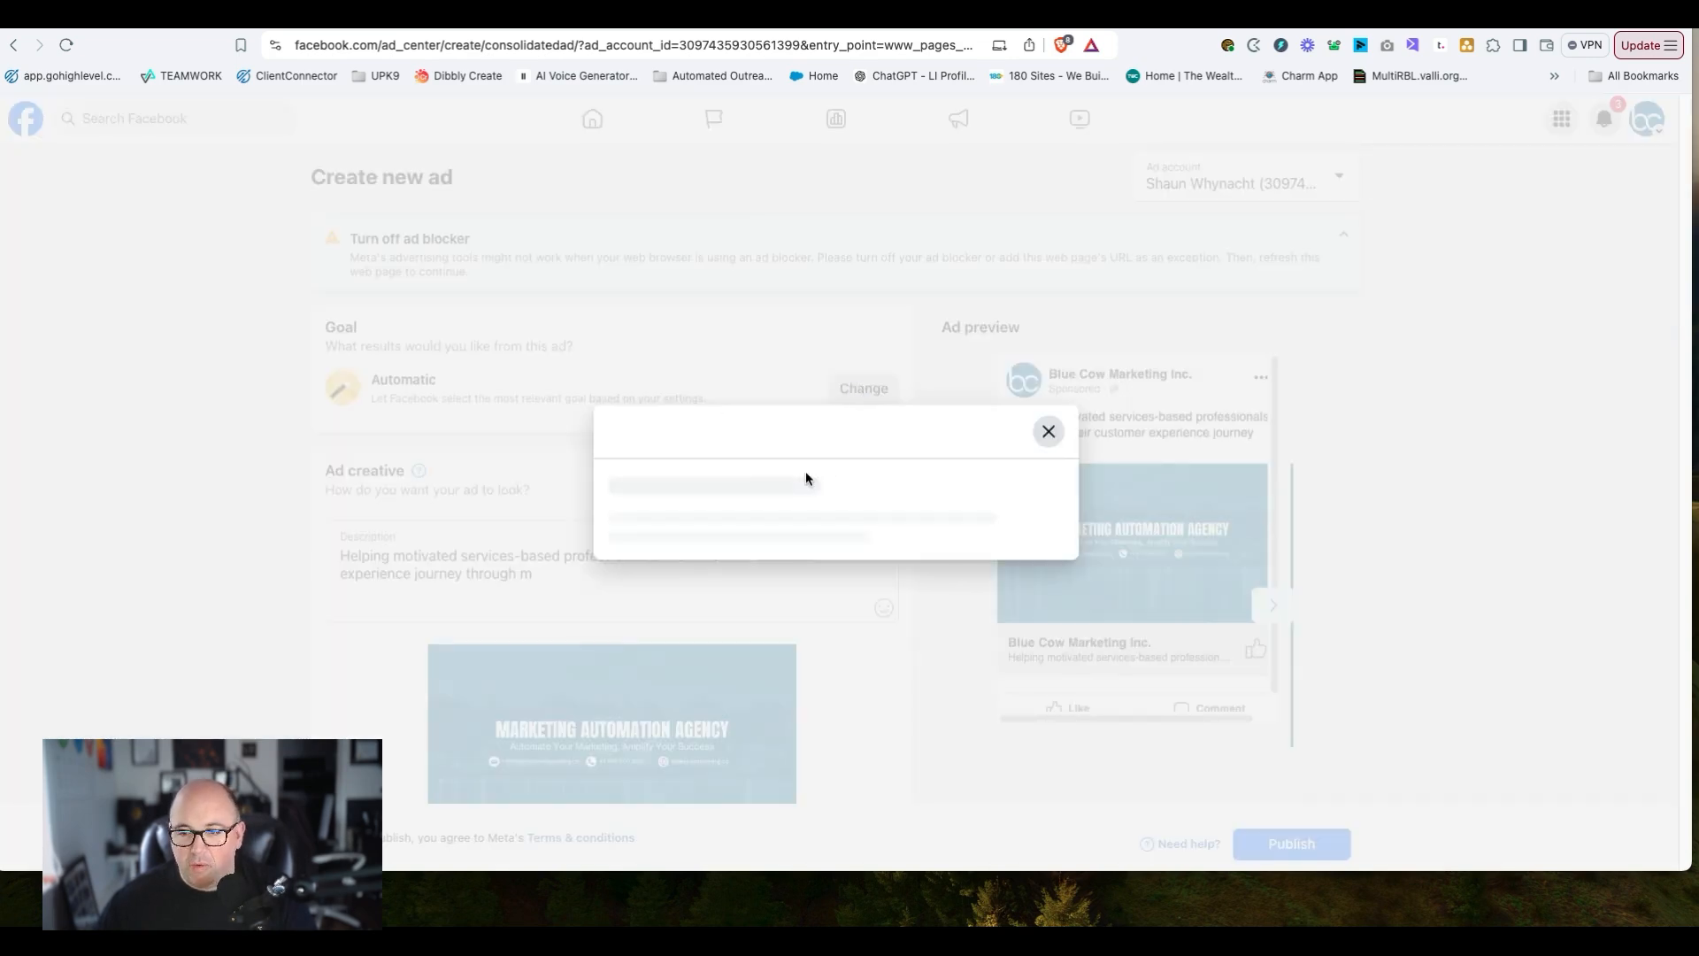
pyautogui.scroll(-2, 1018, 412)
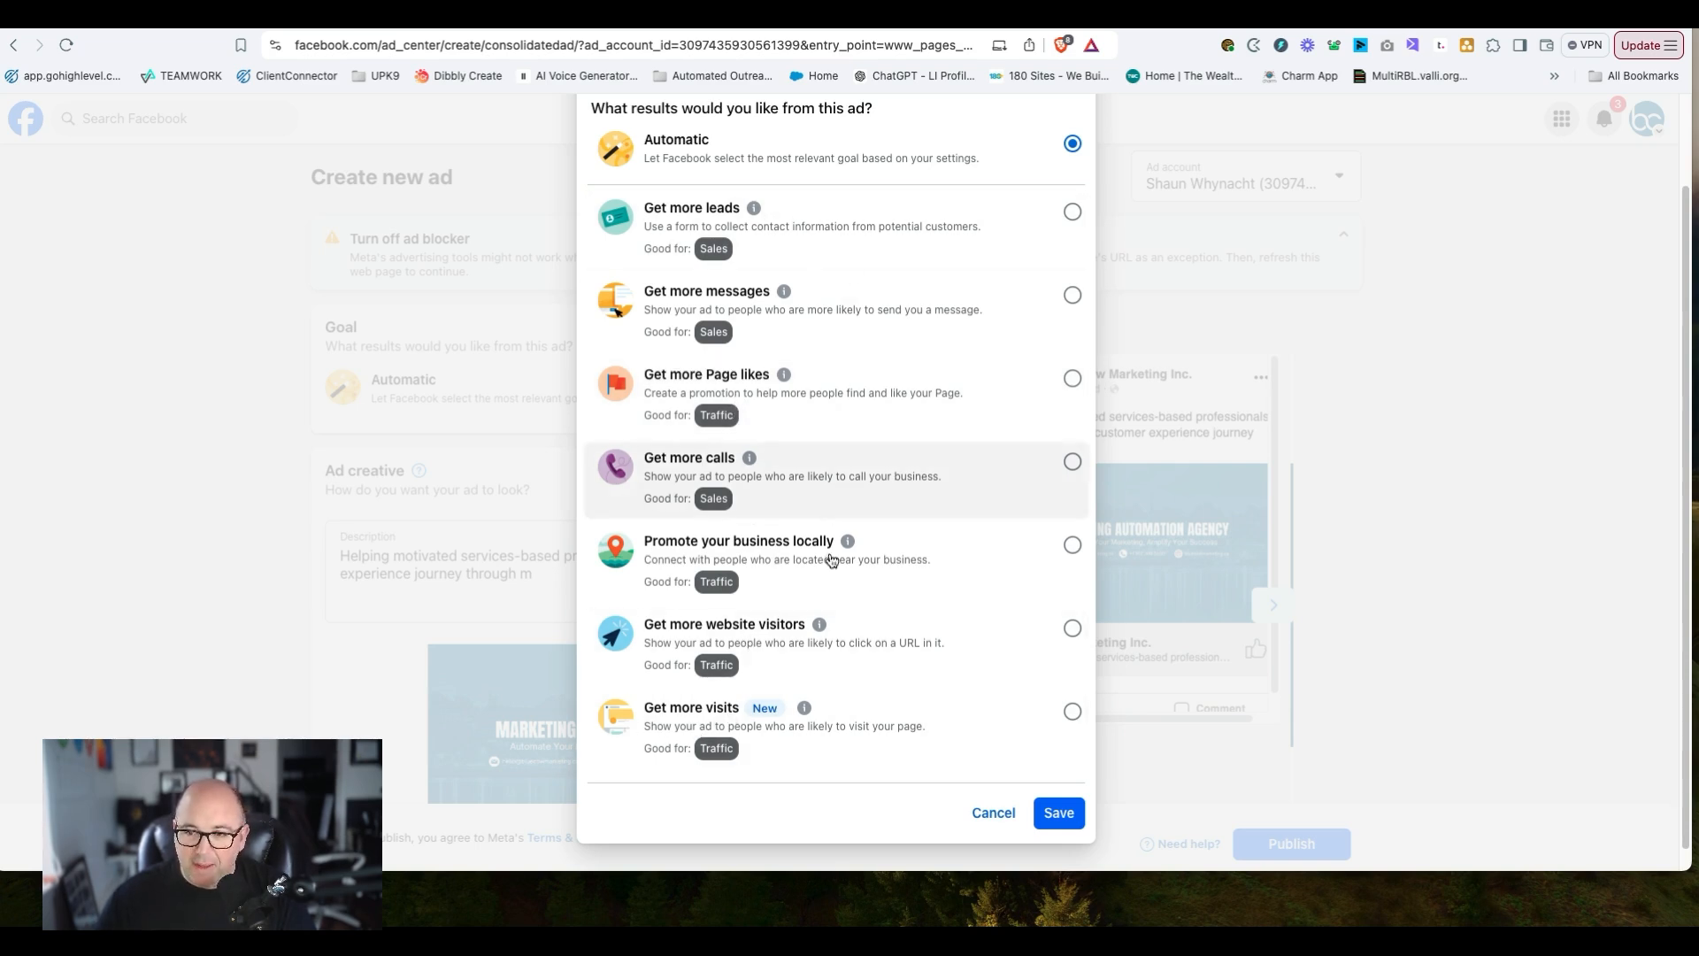
pyautogui.click(1006, 811)
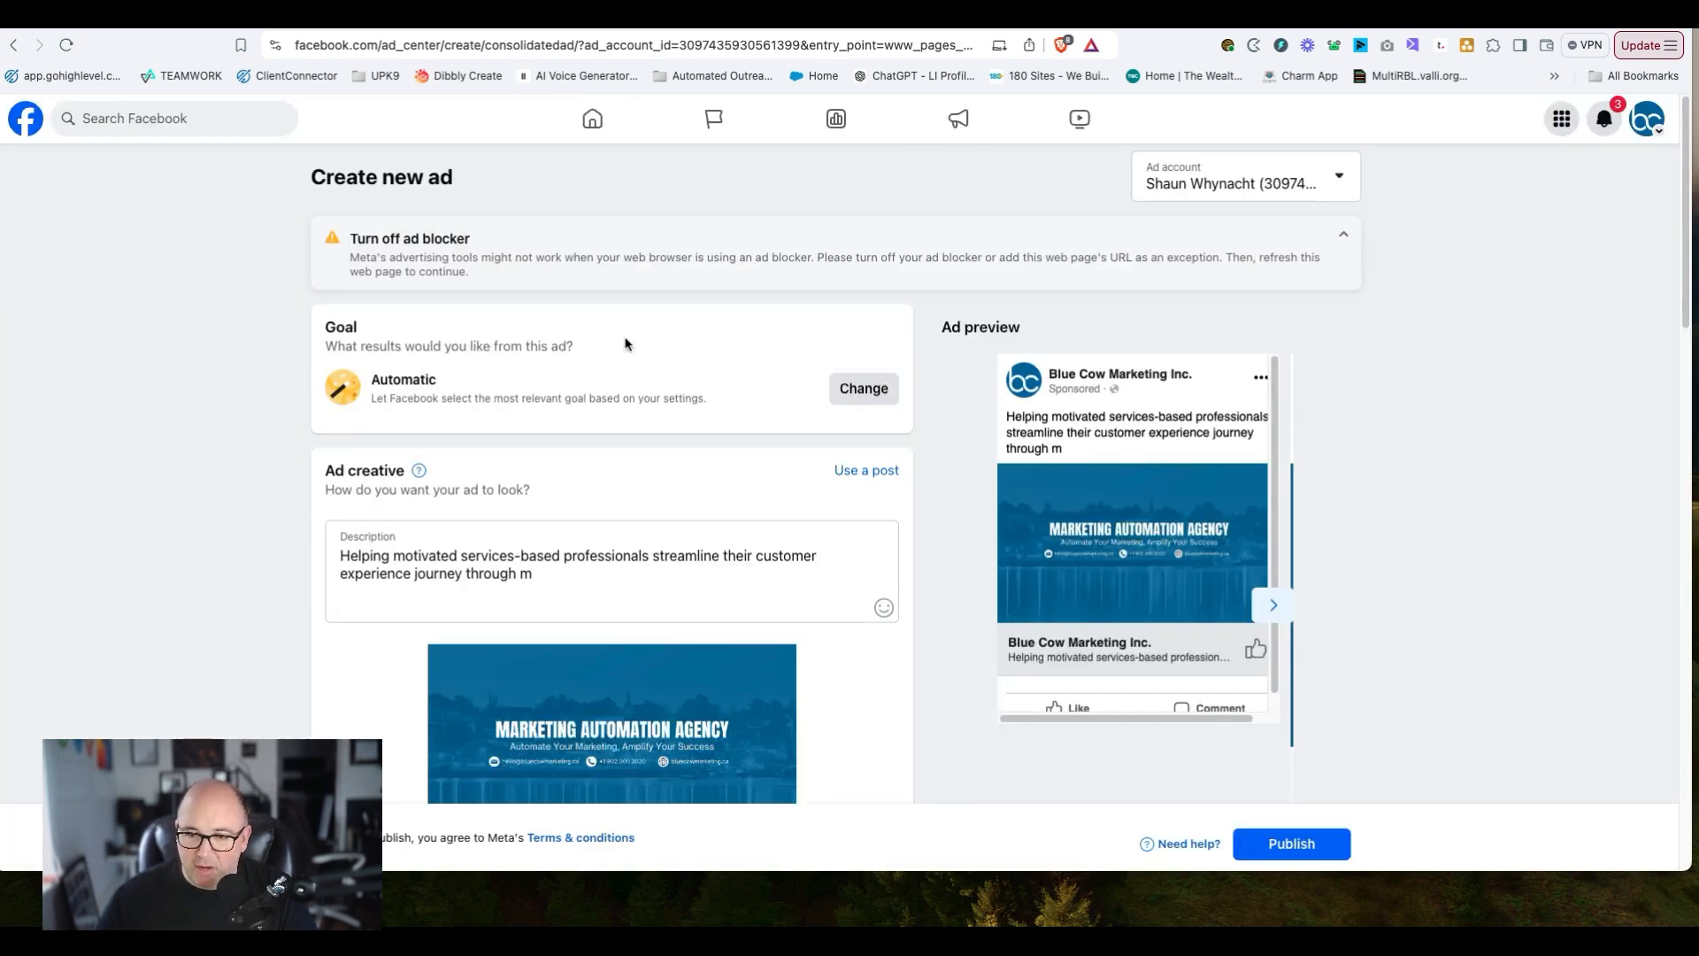
# - Examine the new ad's creative, including its description text and the available button labels
pyautogui.scroll(-5, 778, 426)
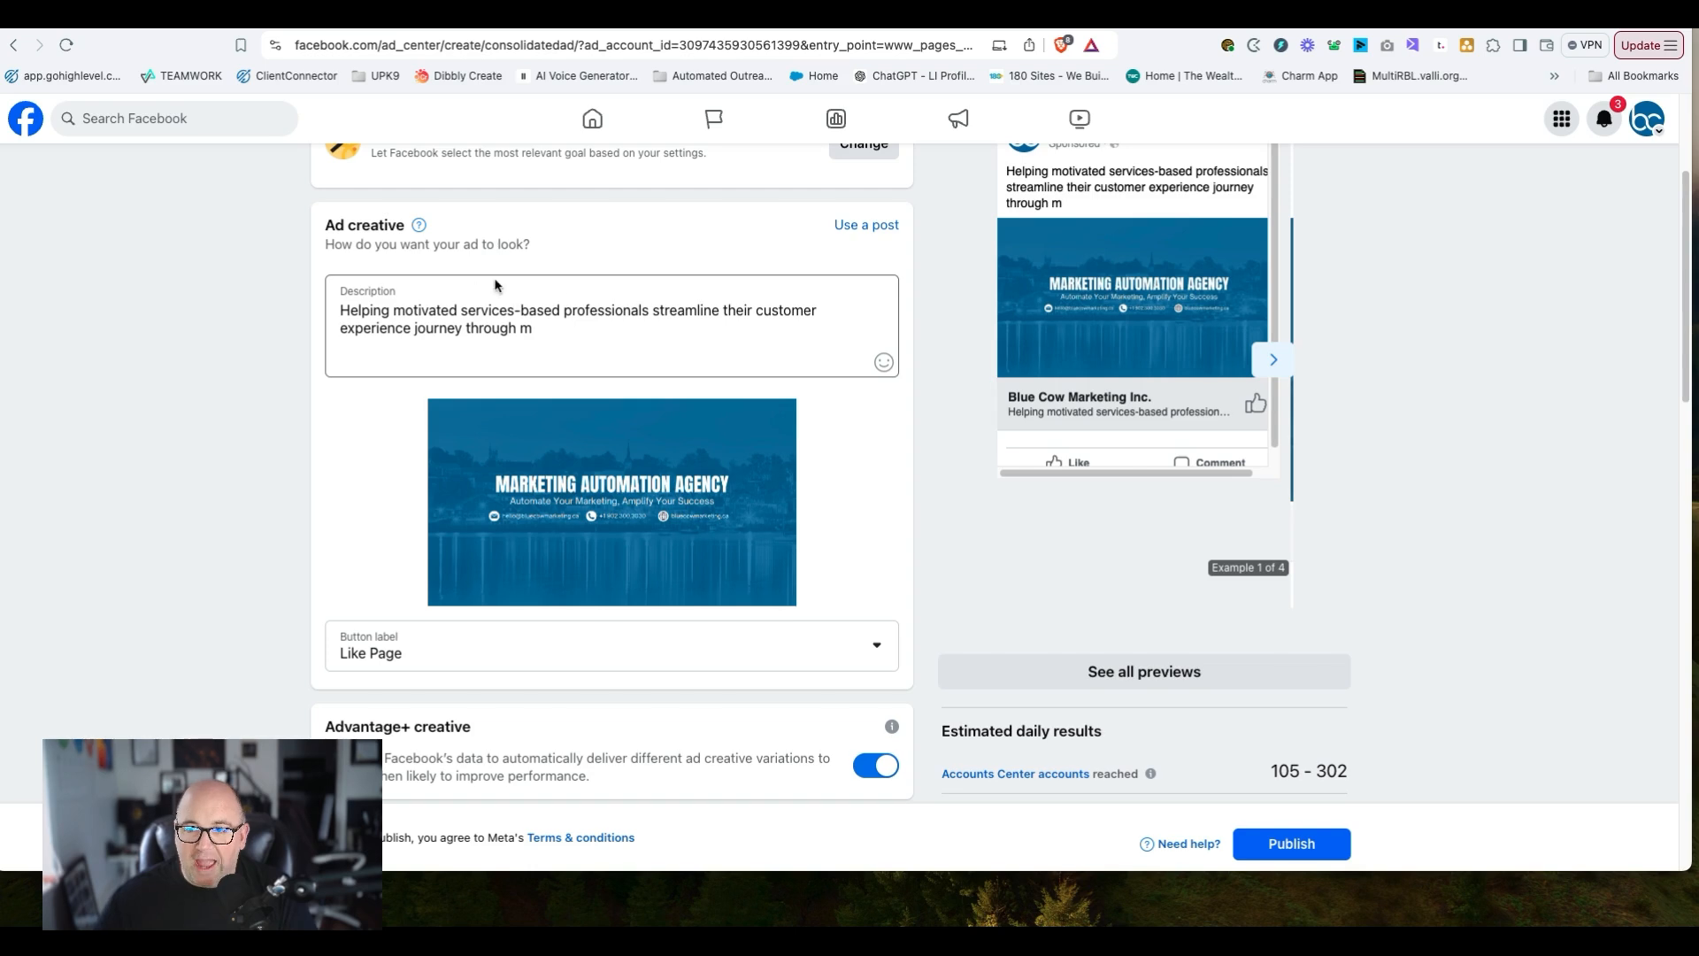
pyautogui.click(574, 328)
pyautogui.tripleClick(548, 328)
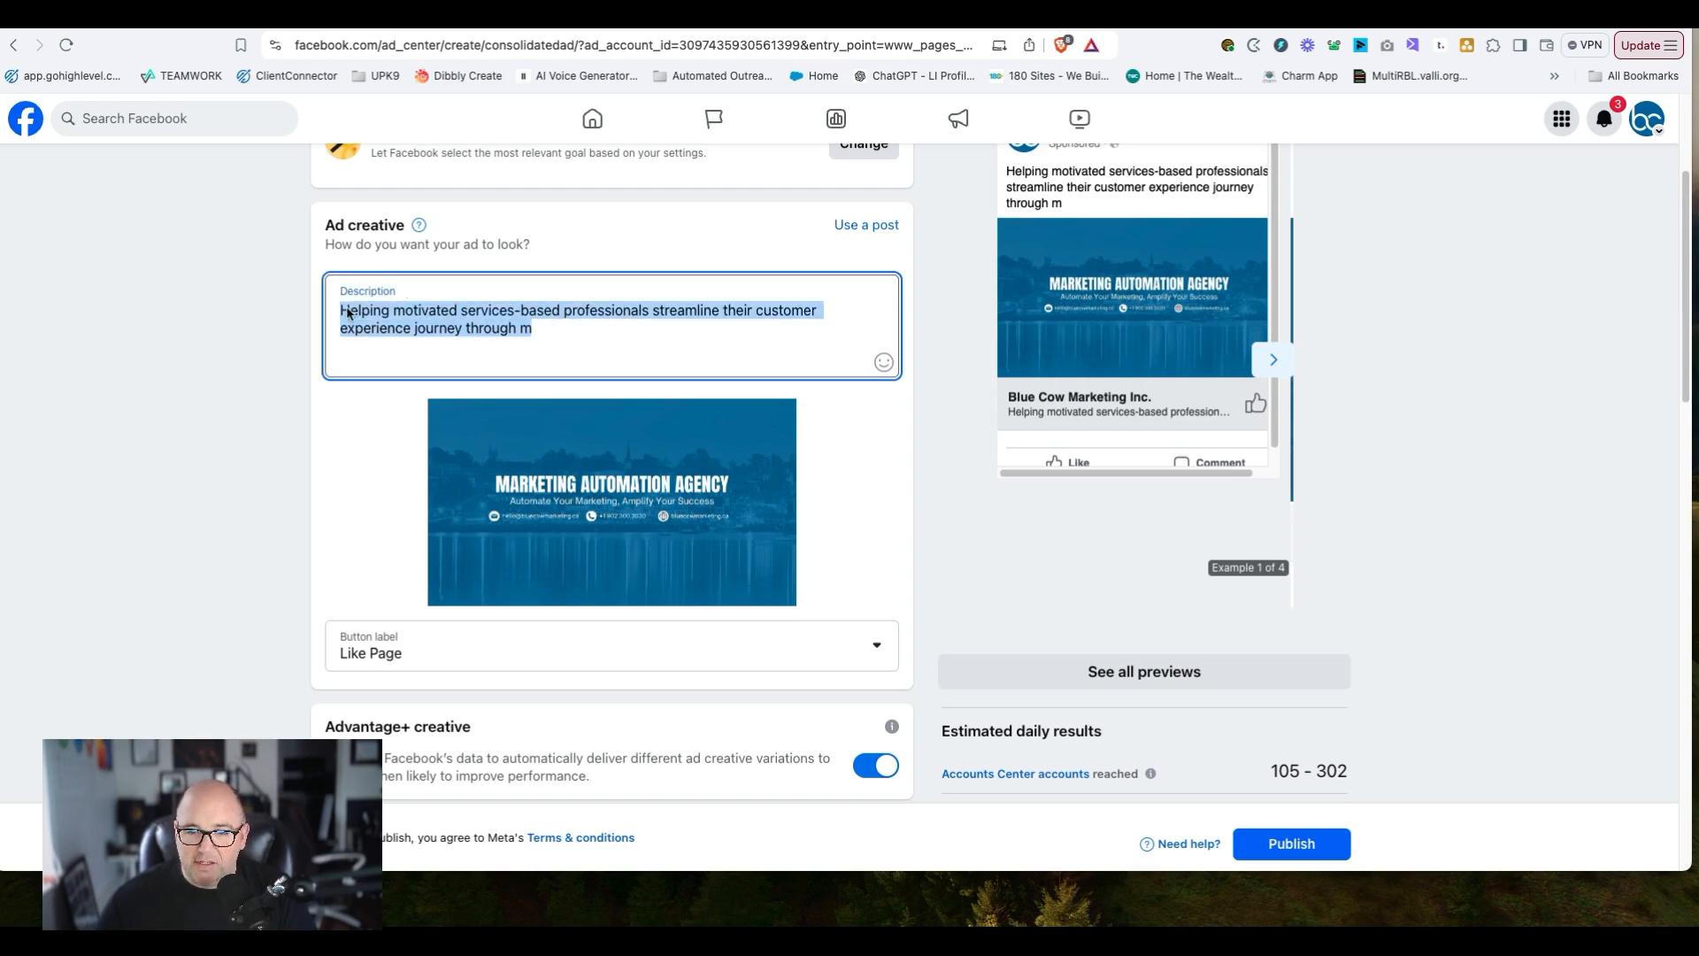
pyautogui.click(346, 313)
pyautogui.scroll(-2, 454, 619)
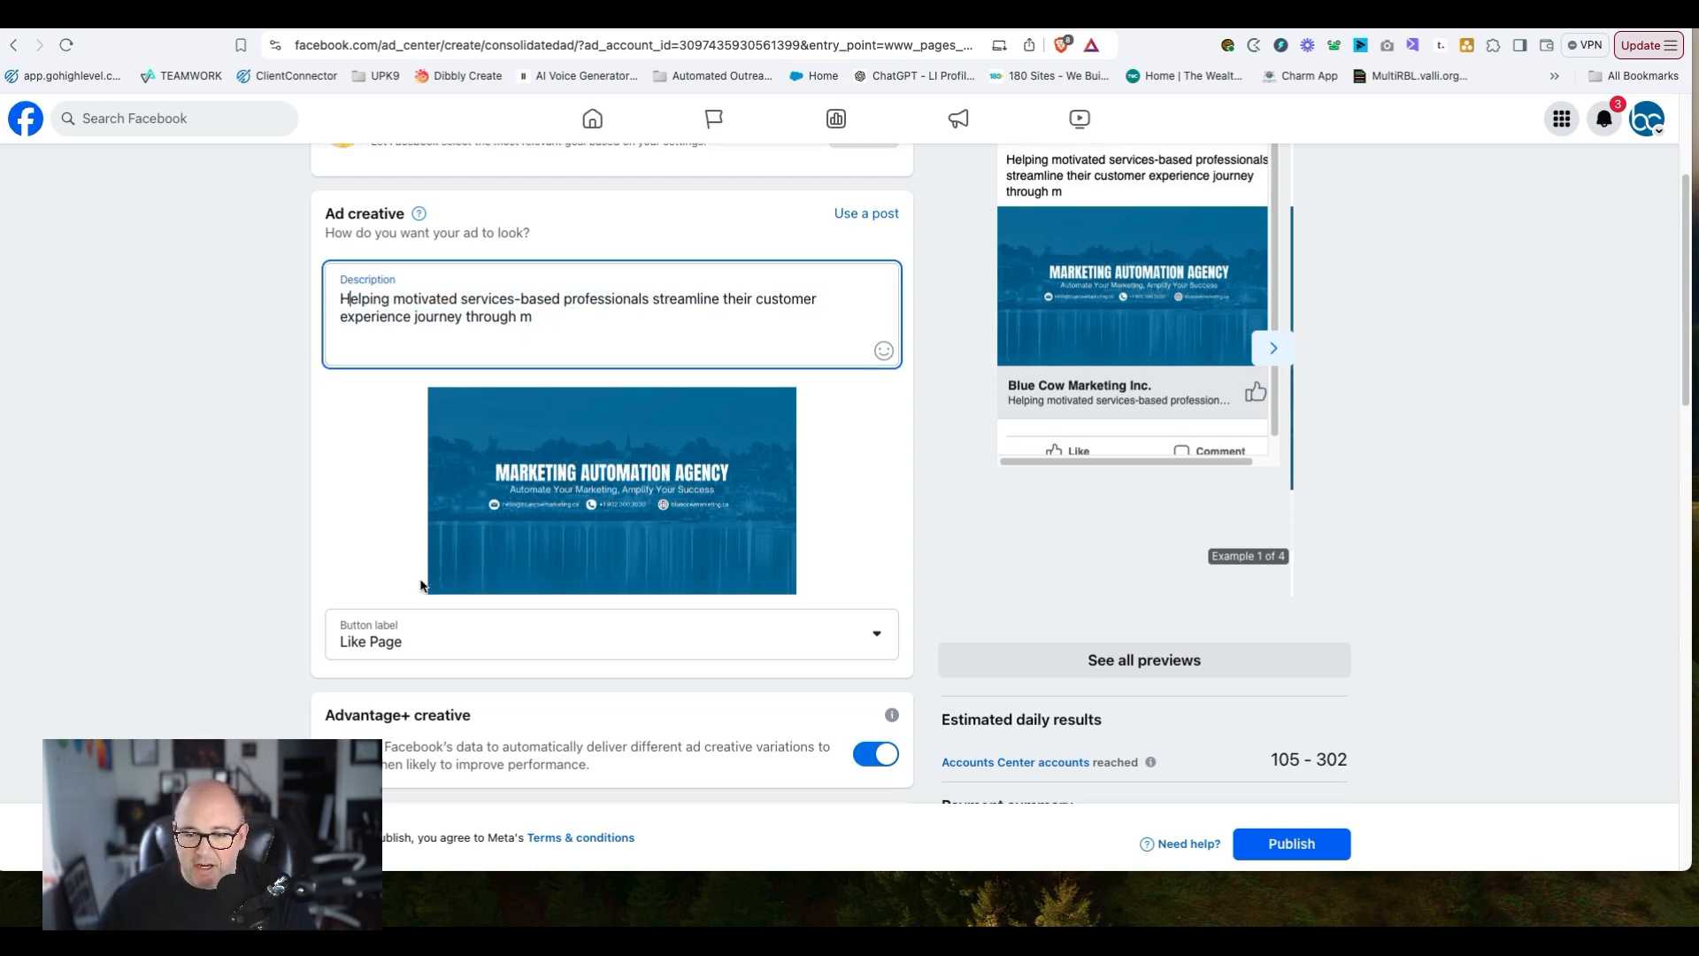
pyautogui.click(428, 583)
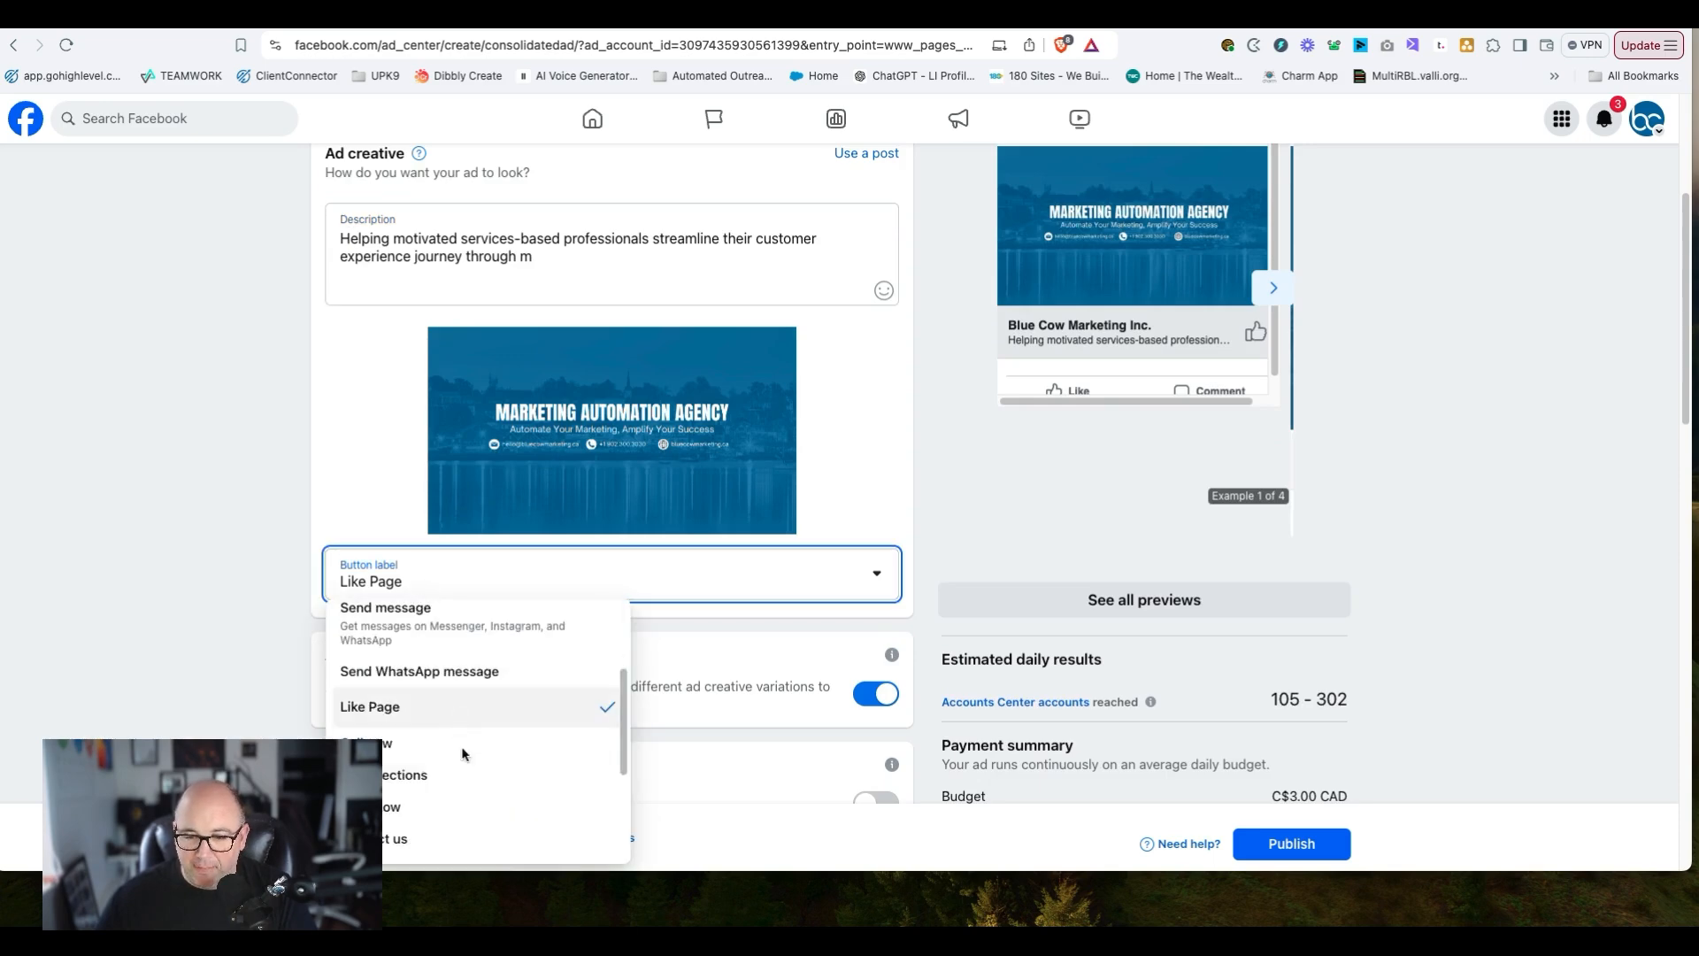
pyautogui.click(379, 430)
pyautogui.scroll(8, 380, 429)
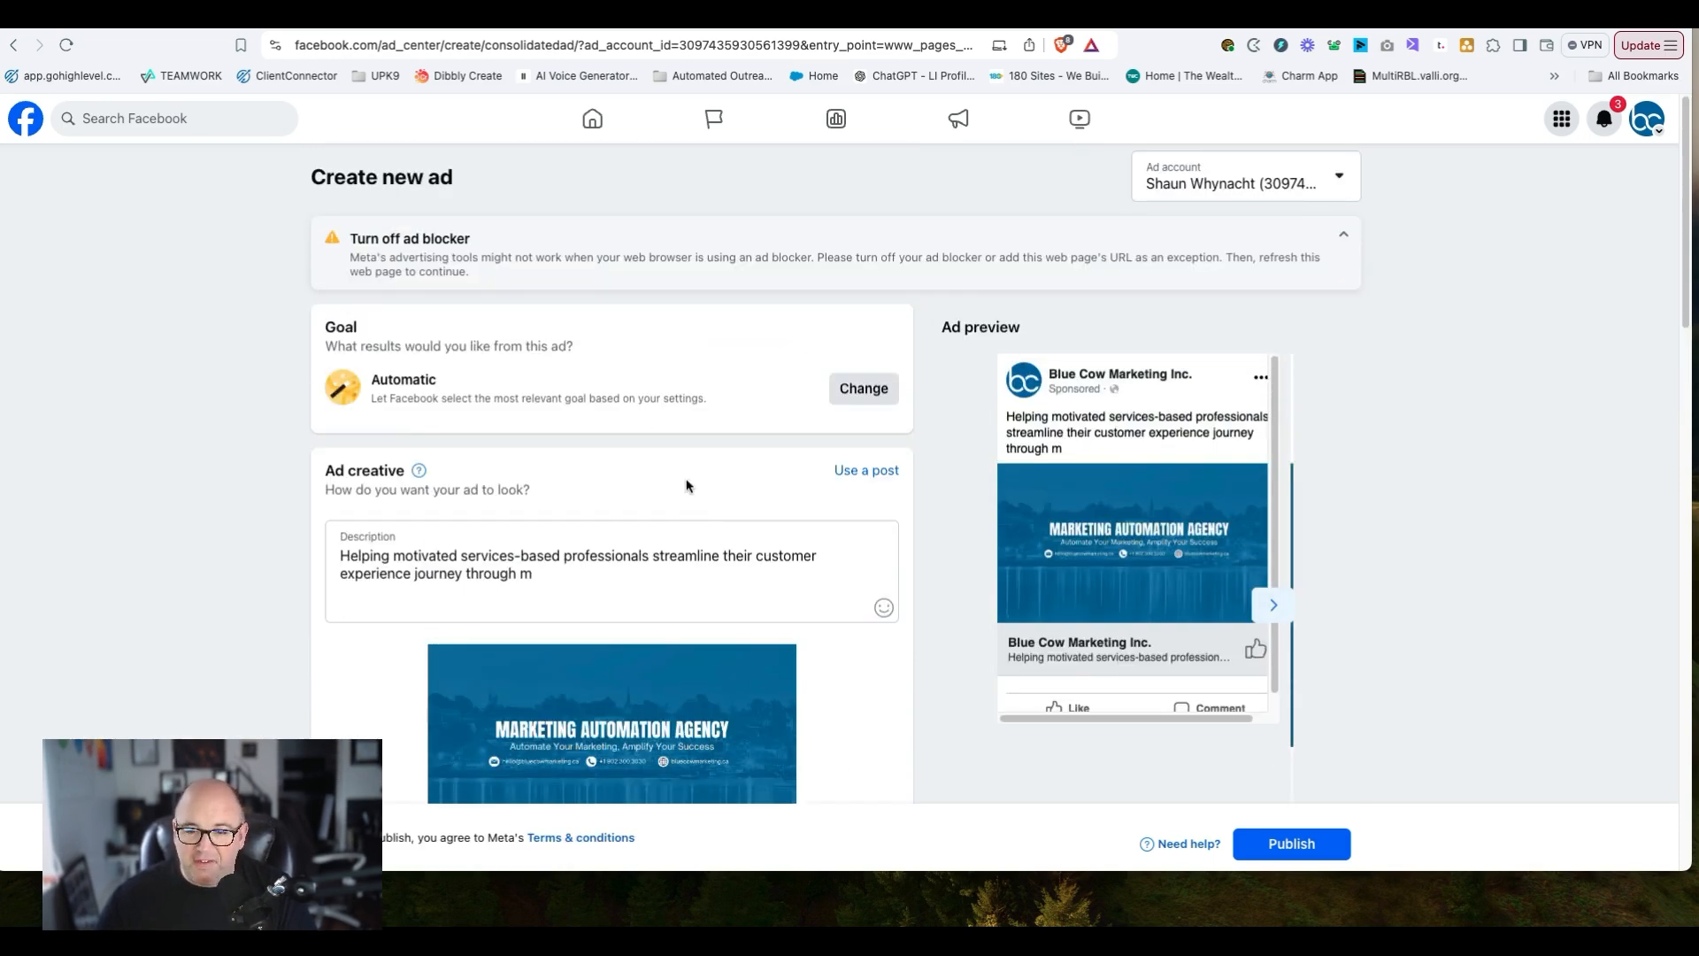
# - Use the Aug 27 Facebook post with the client testimonial as the ad creative and check its description and preview
pyautogui.scroll(-2, 748, 504)
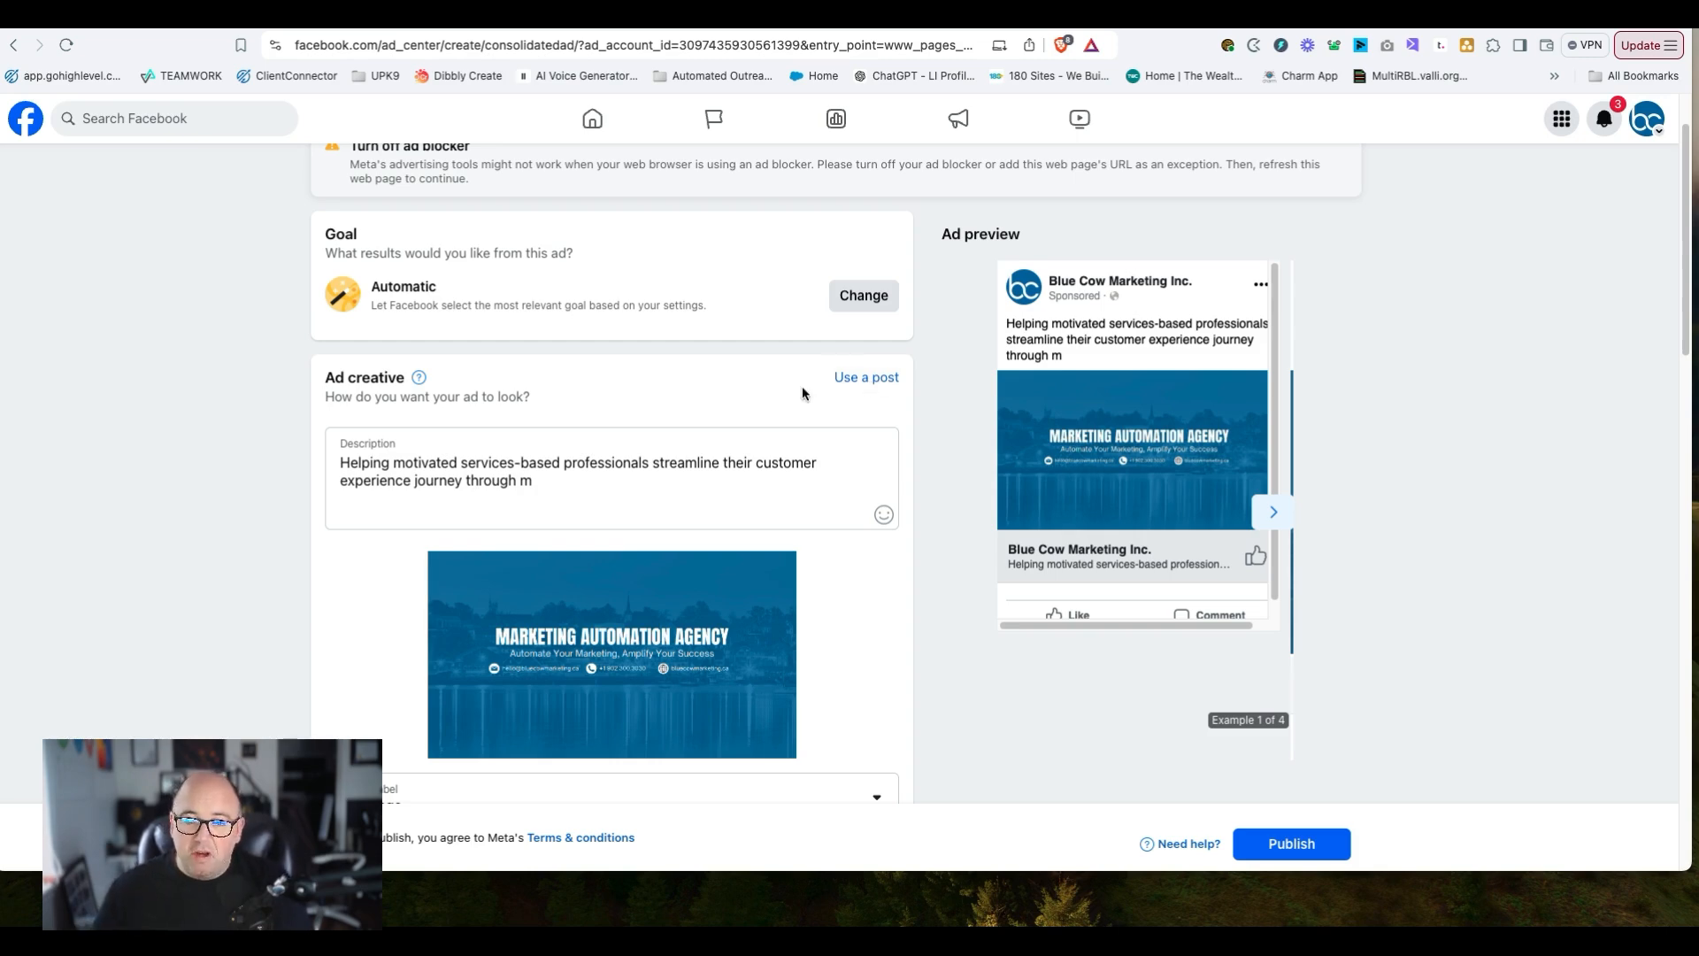
pyautogui.click(864, 377)
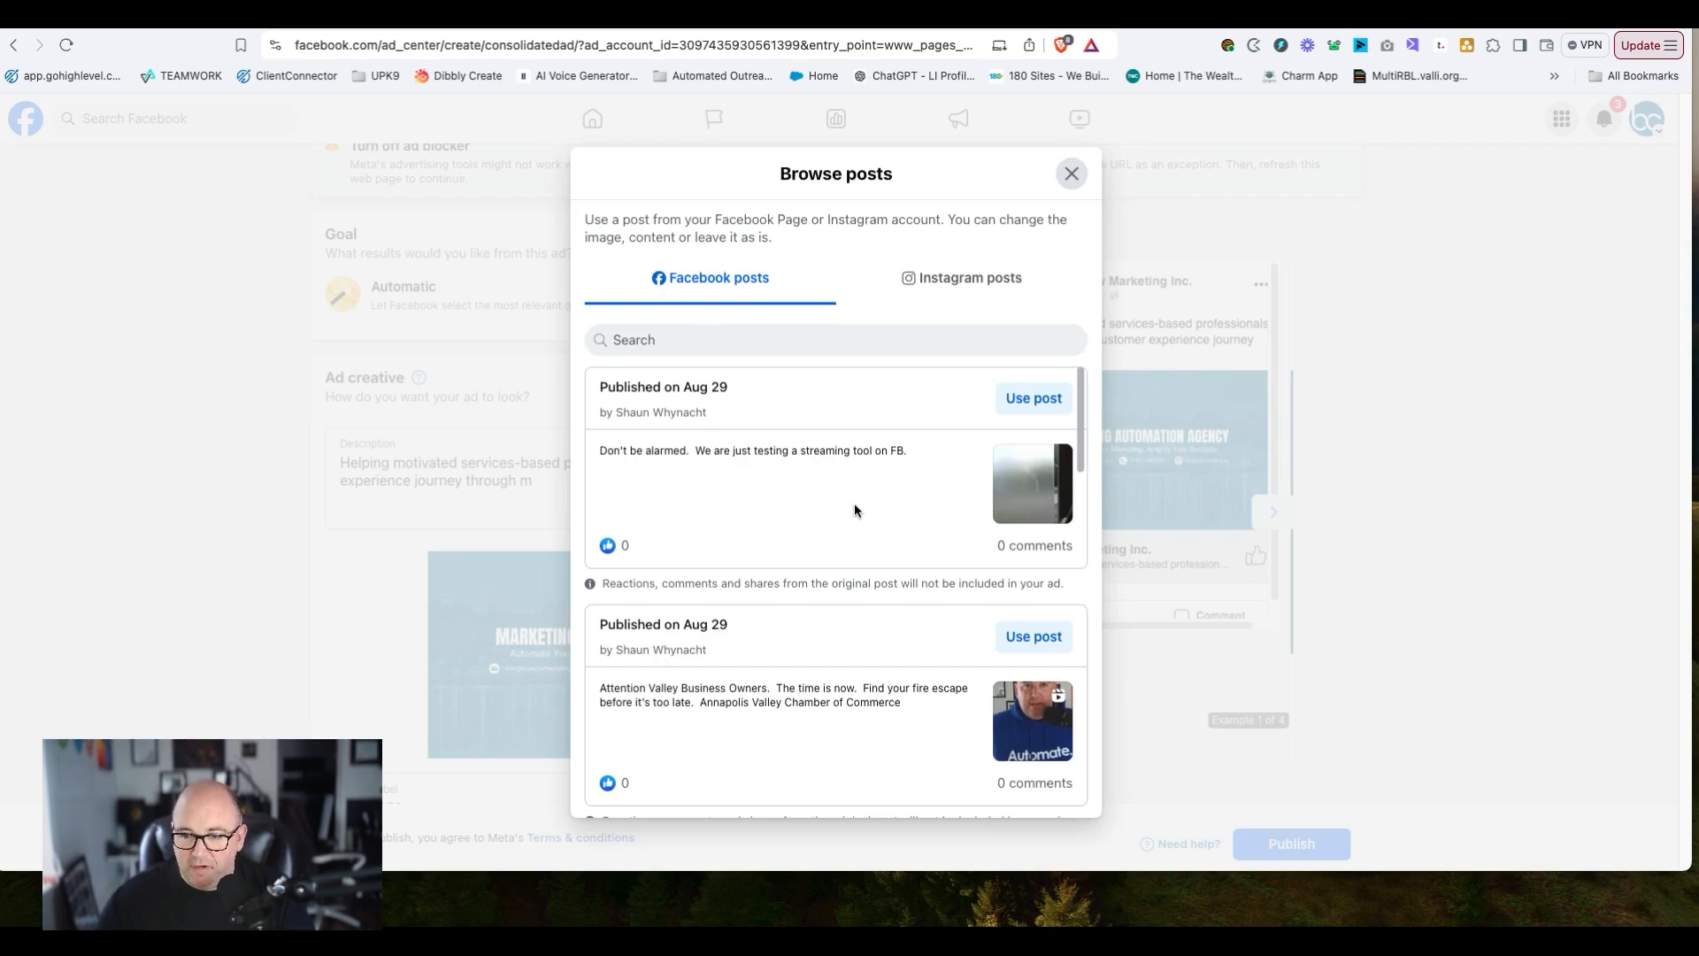
pyautogui.scroll(-2, 880, 469)
pyautogui.scroll(-5, 881, 466)
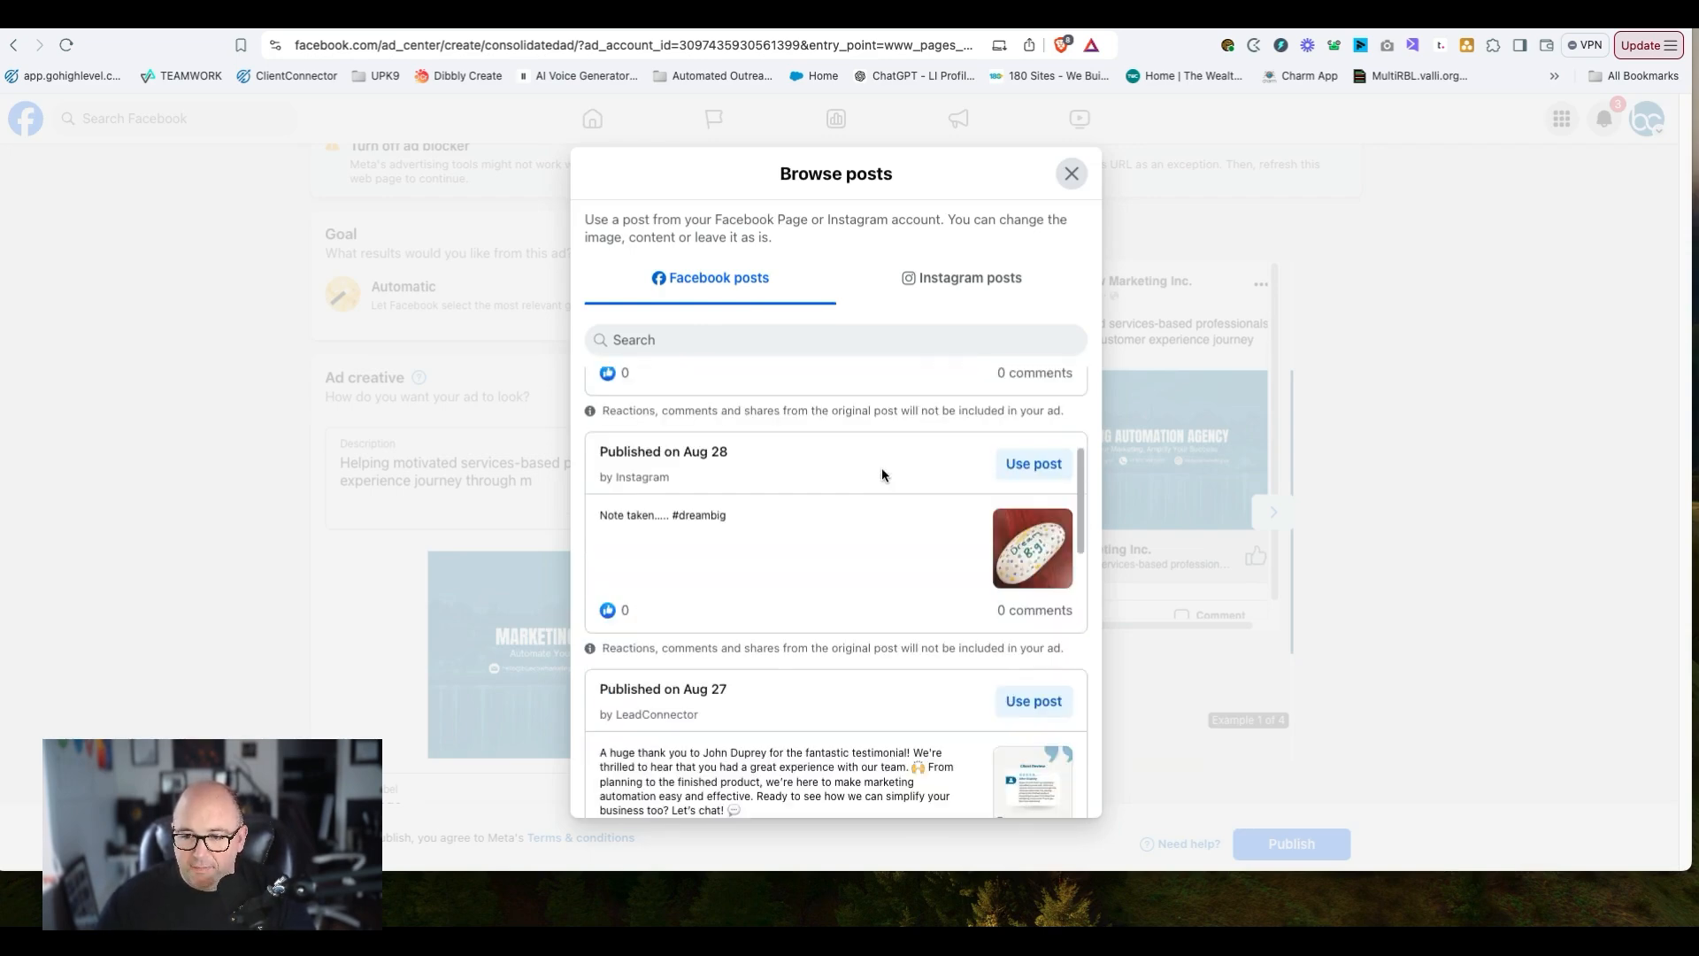
pyautogui.scroll(-3, 882, 467)
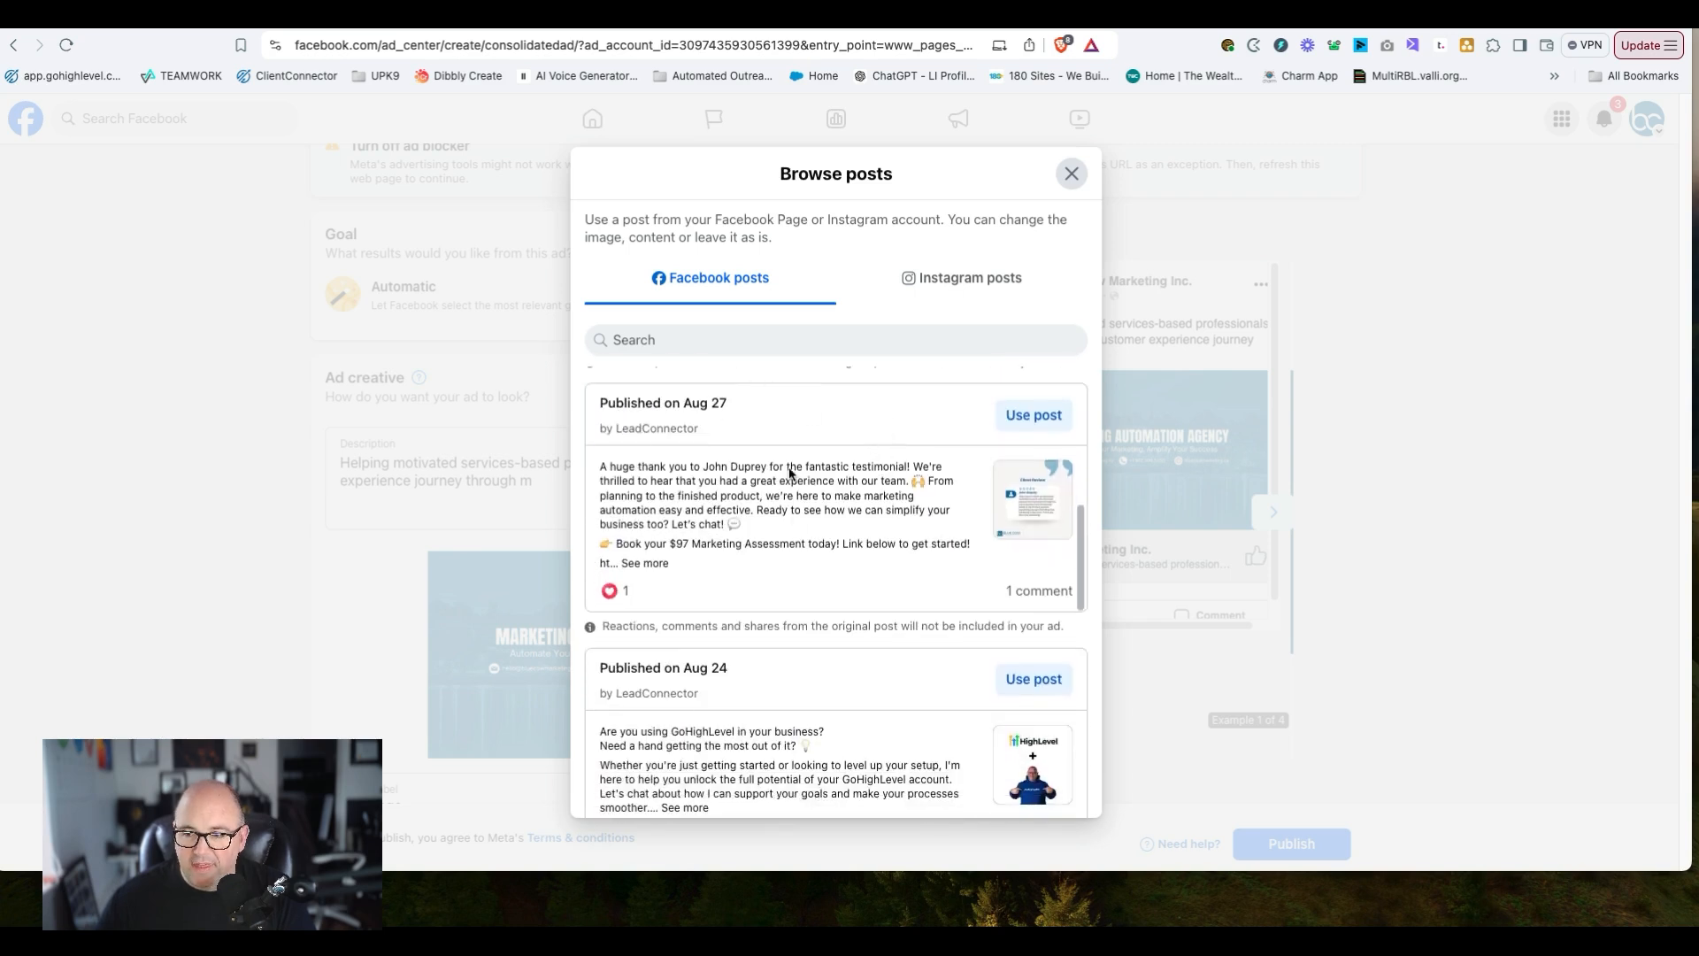
pyautogui.click(1033, 416)
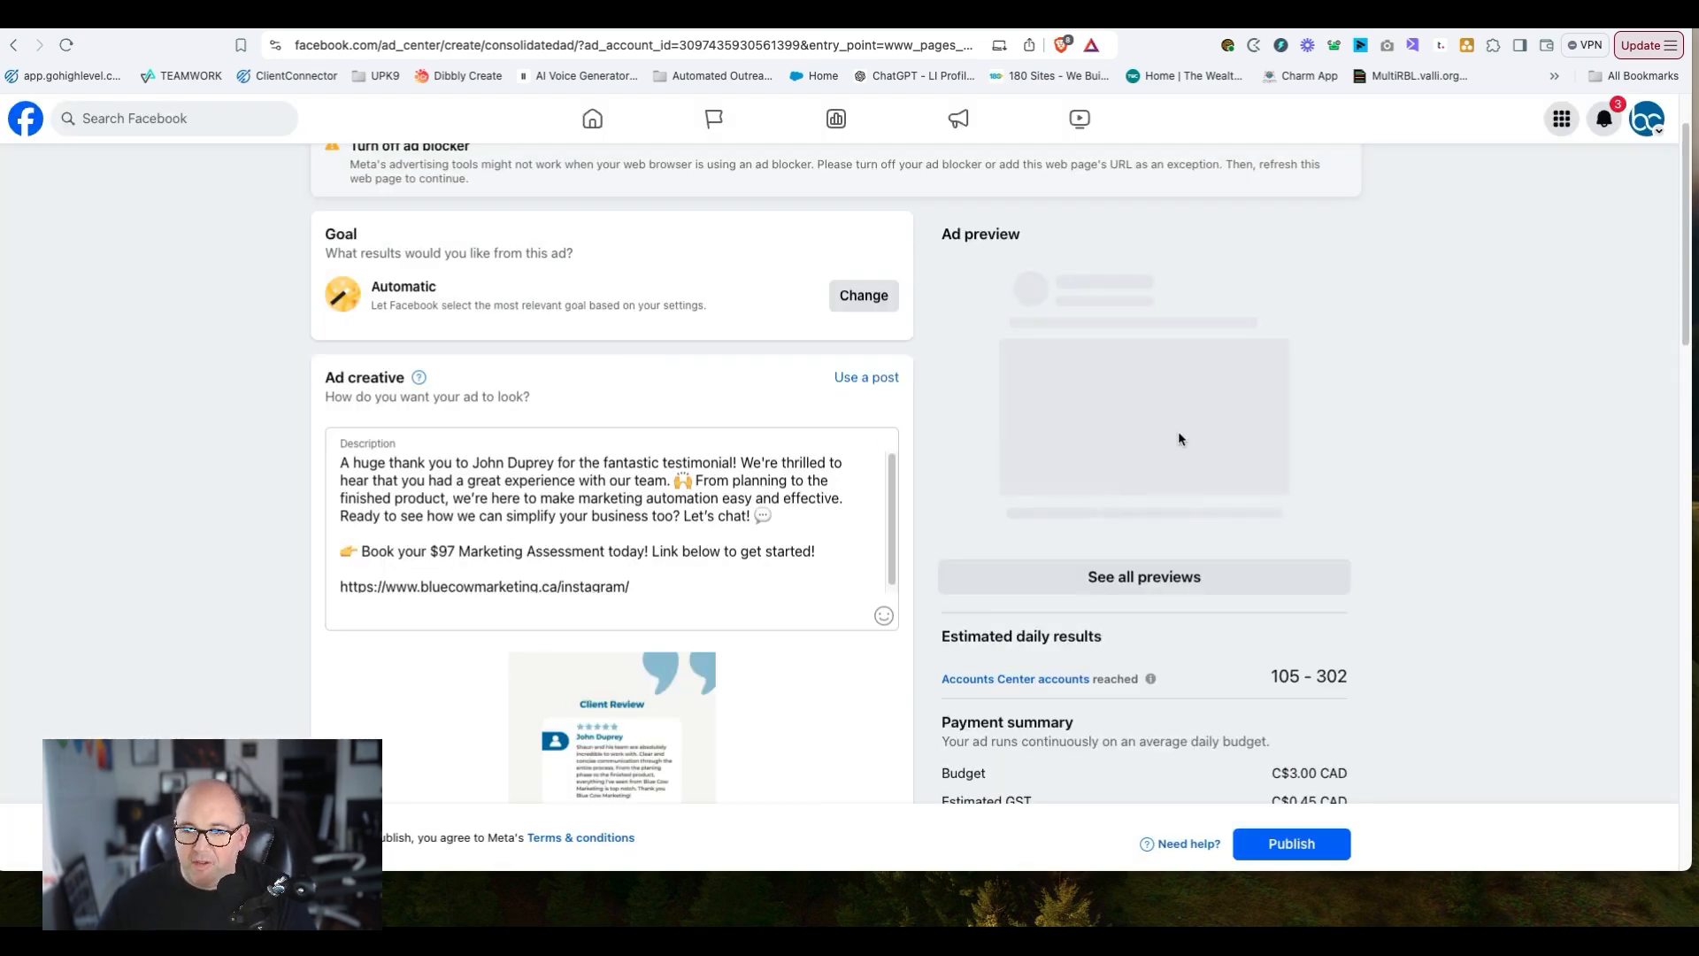
pyautogui.scroll(-1, 798, 535)
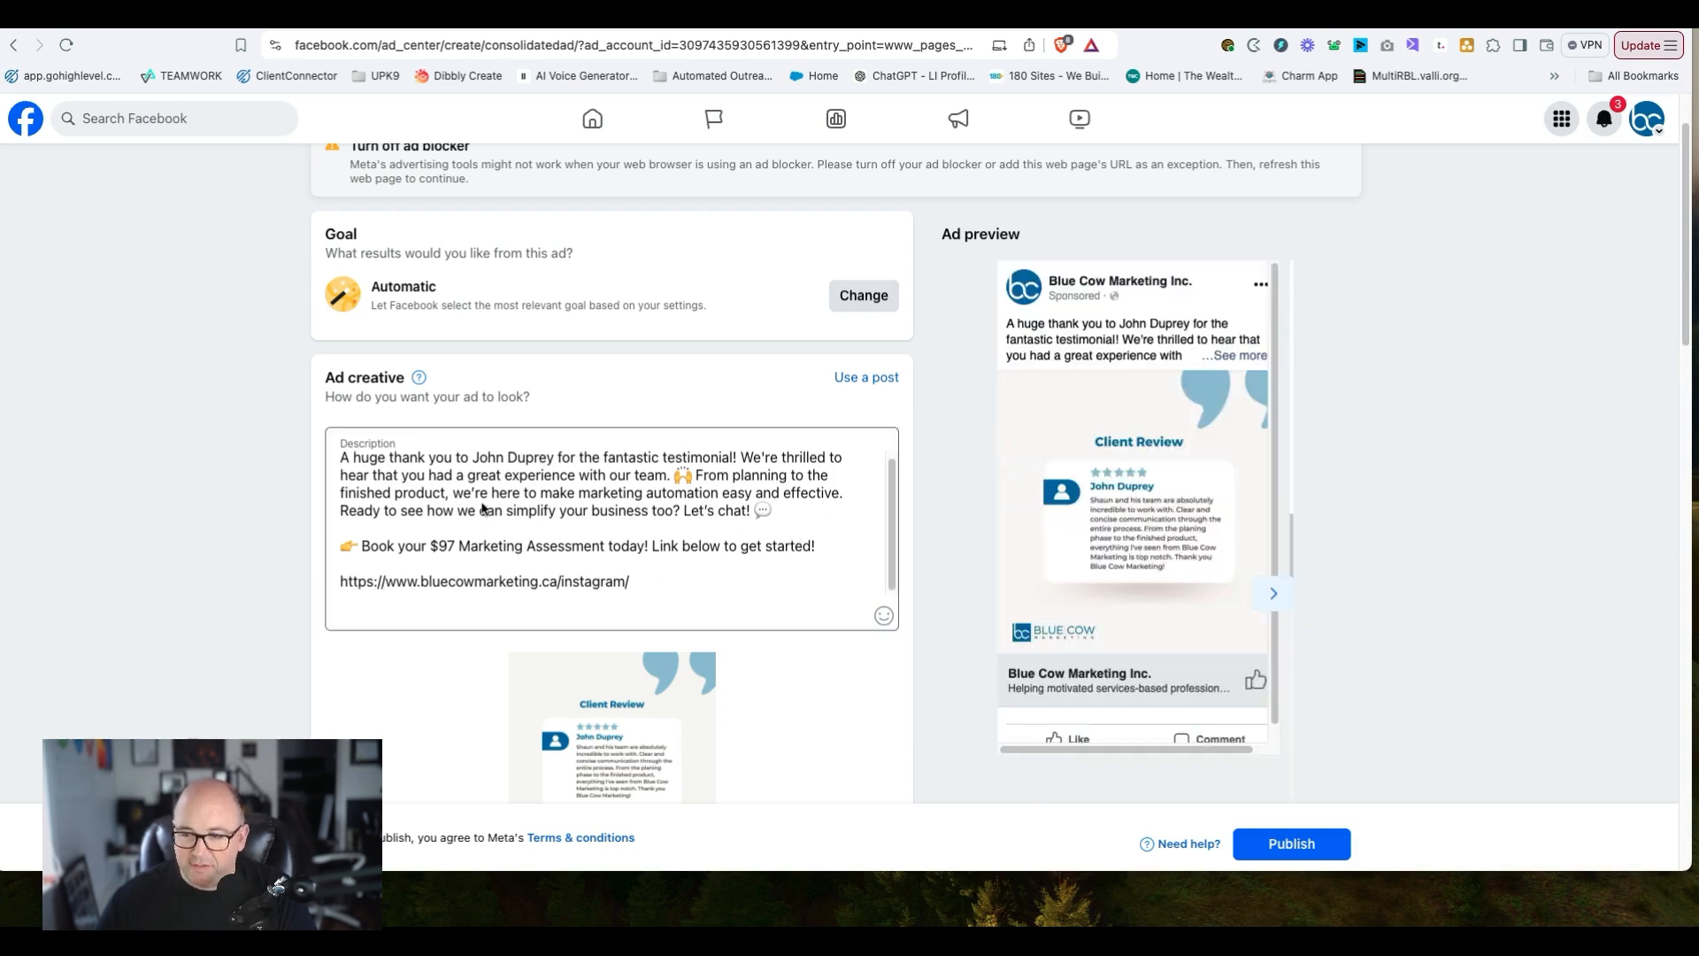
pyautogui.scroll(-1, 1189, 436)
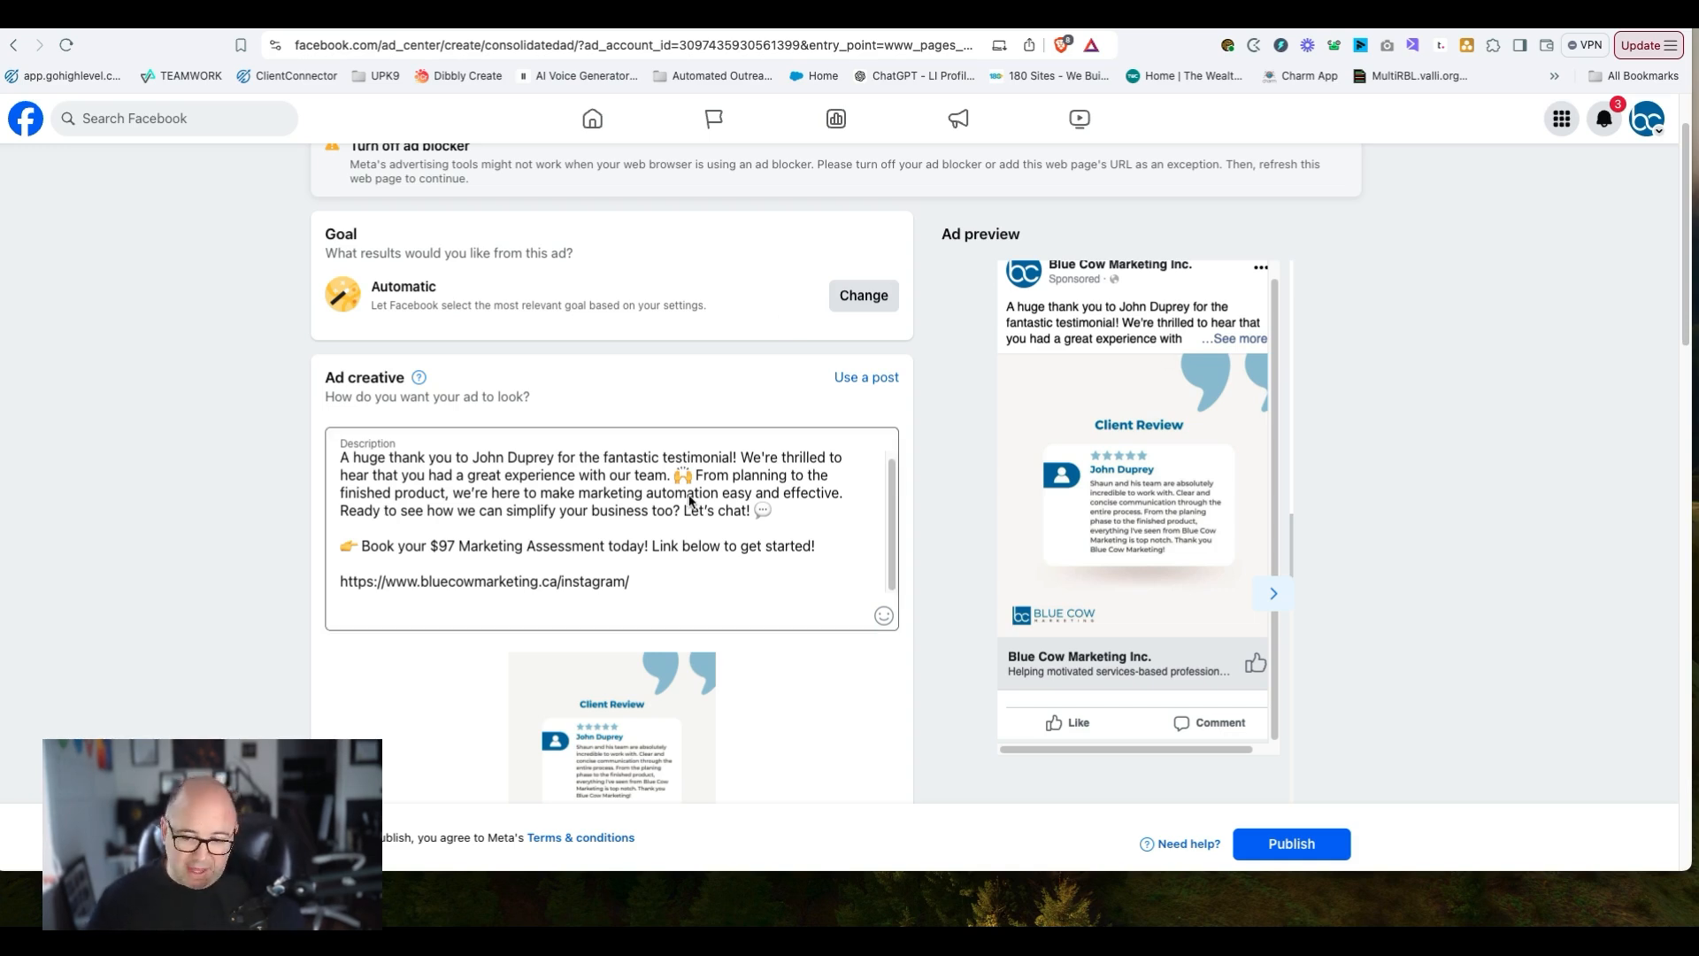
# - Examine the ad's special category and audience options, view the audience details editor and cancel it without changes
pyautogui.scroll(-6, 689, 500)
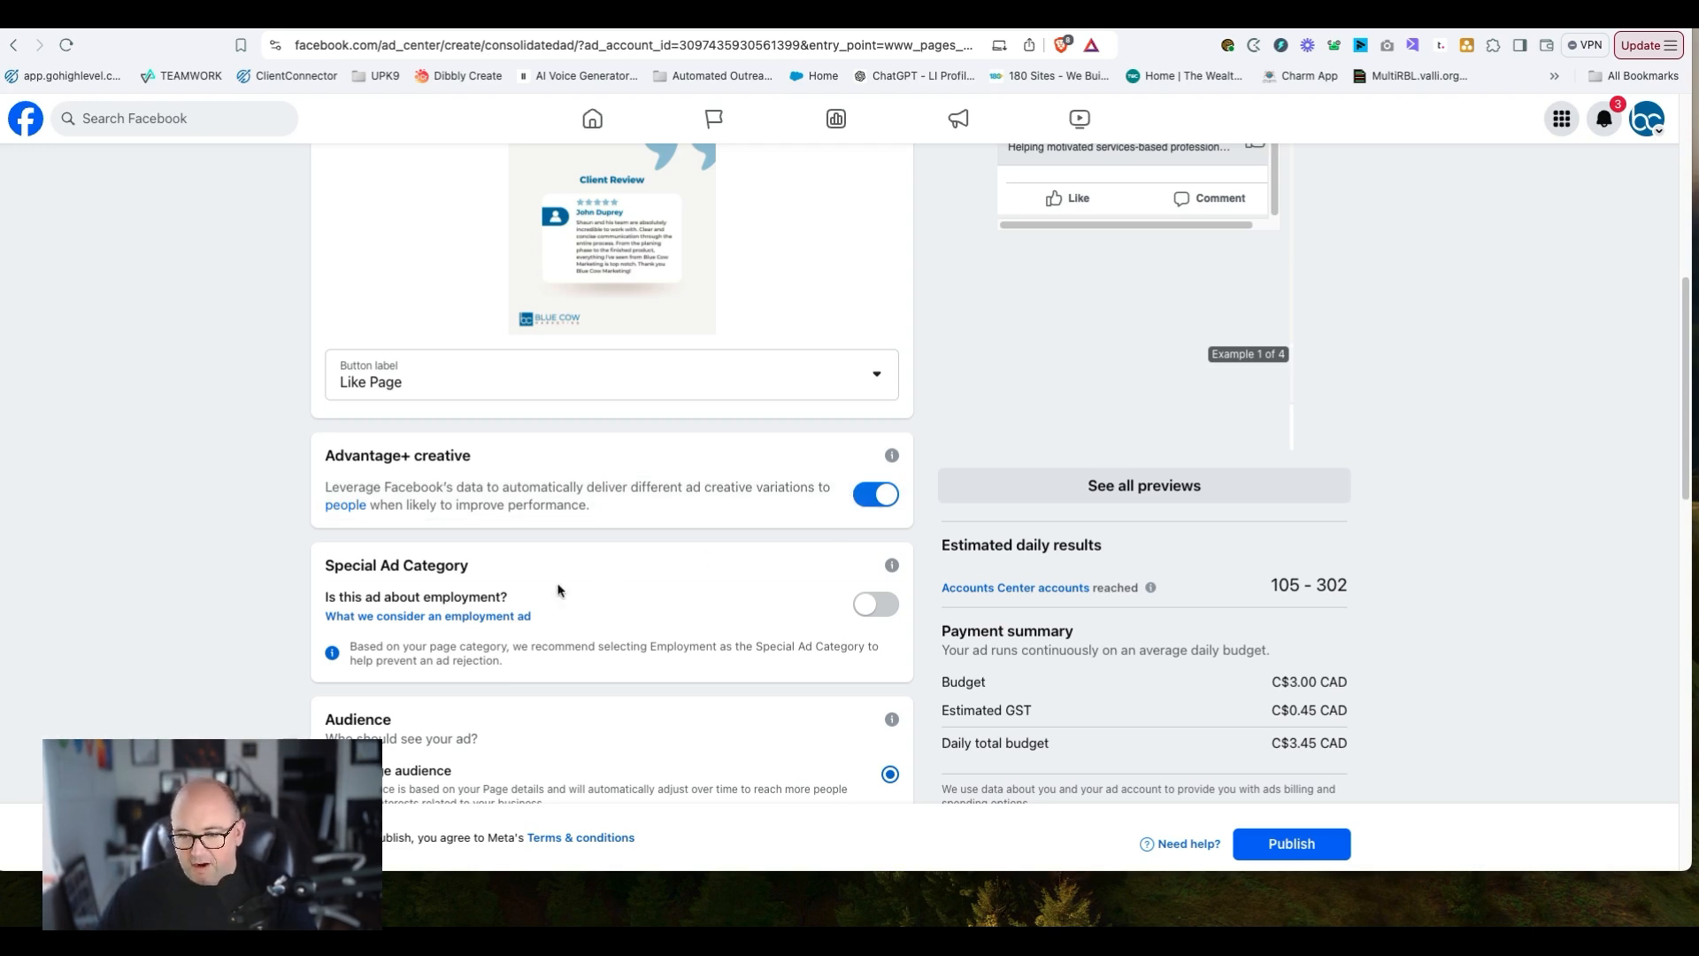
pyautogui.scroll(-1, 557, 587)
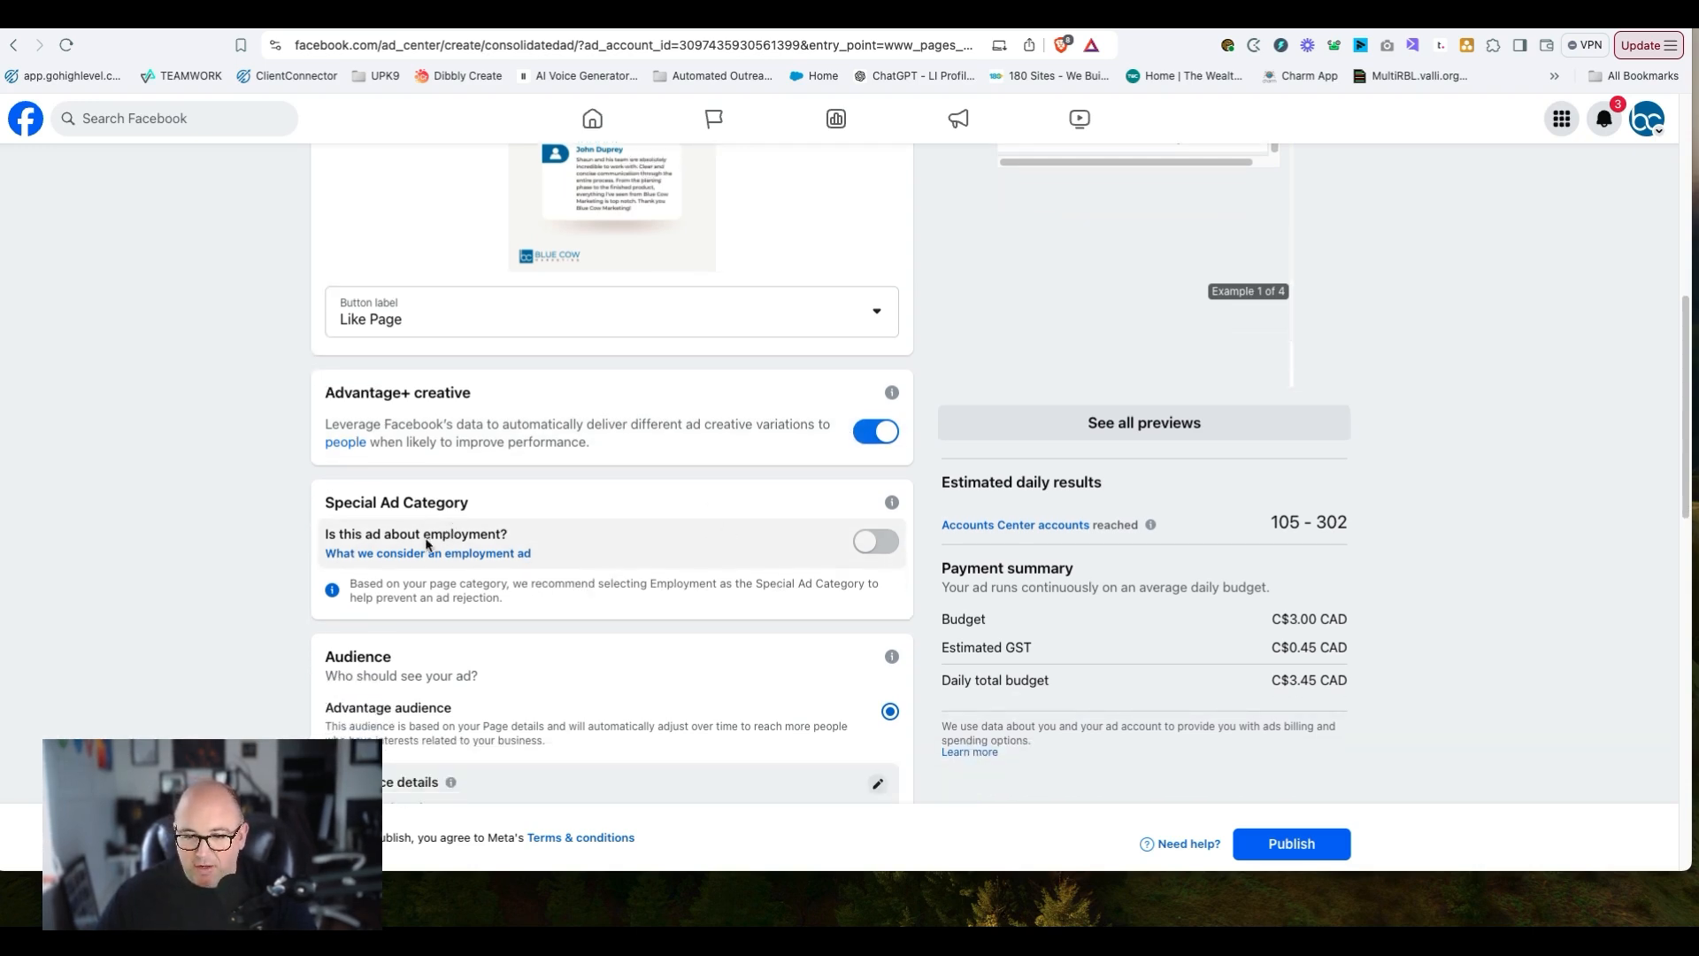
pyautogui.scroll(-1, 665, 647)
pyautogui.scroll(-4, 665, 647)
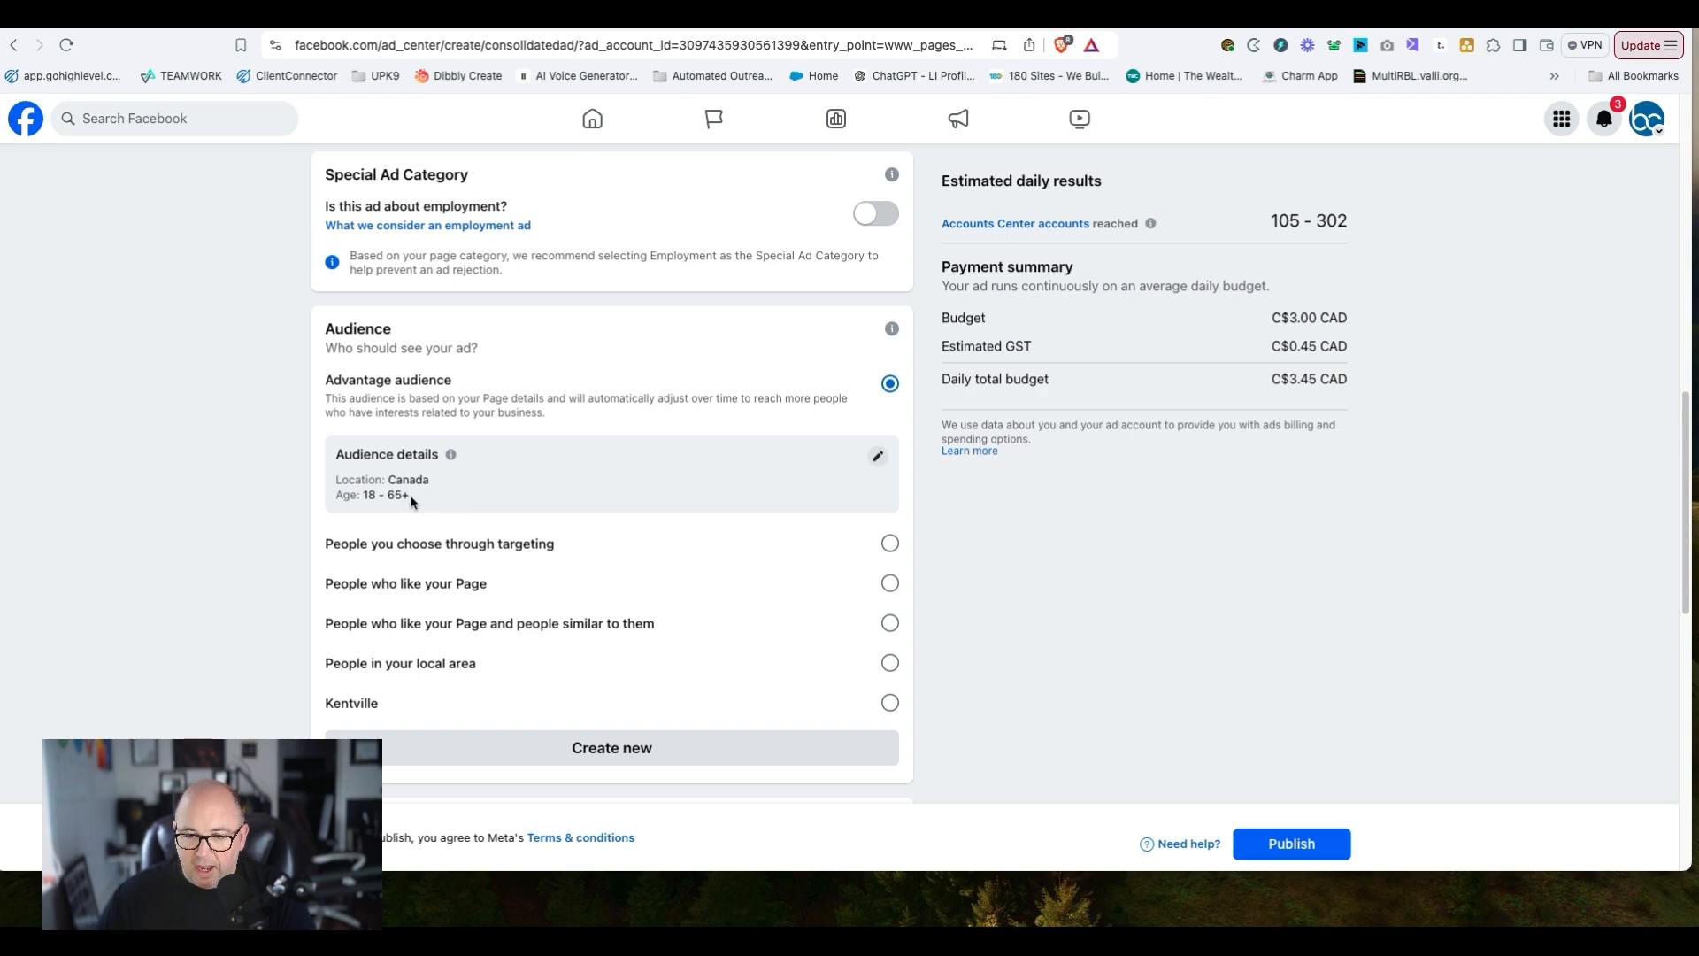
pyautogui.click(879, 456)
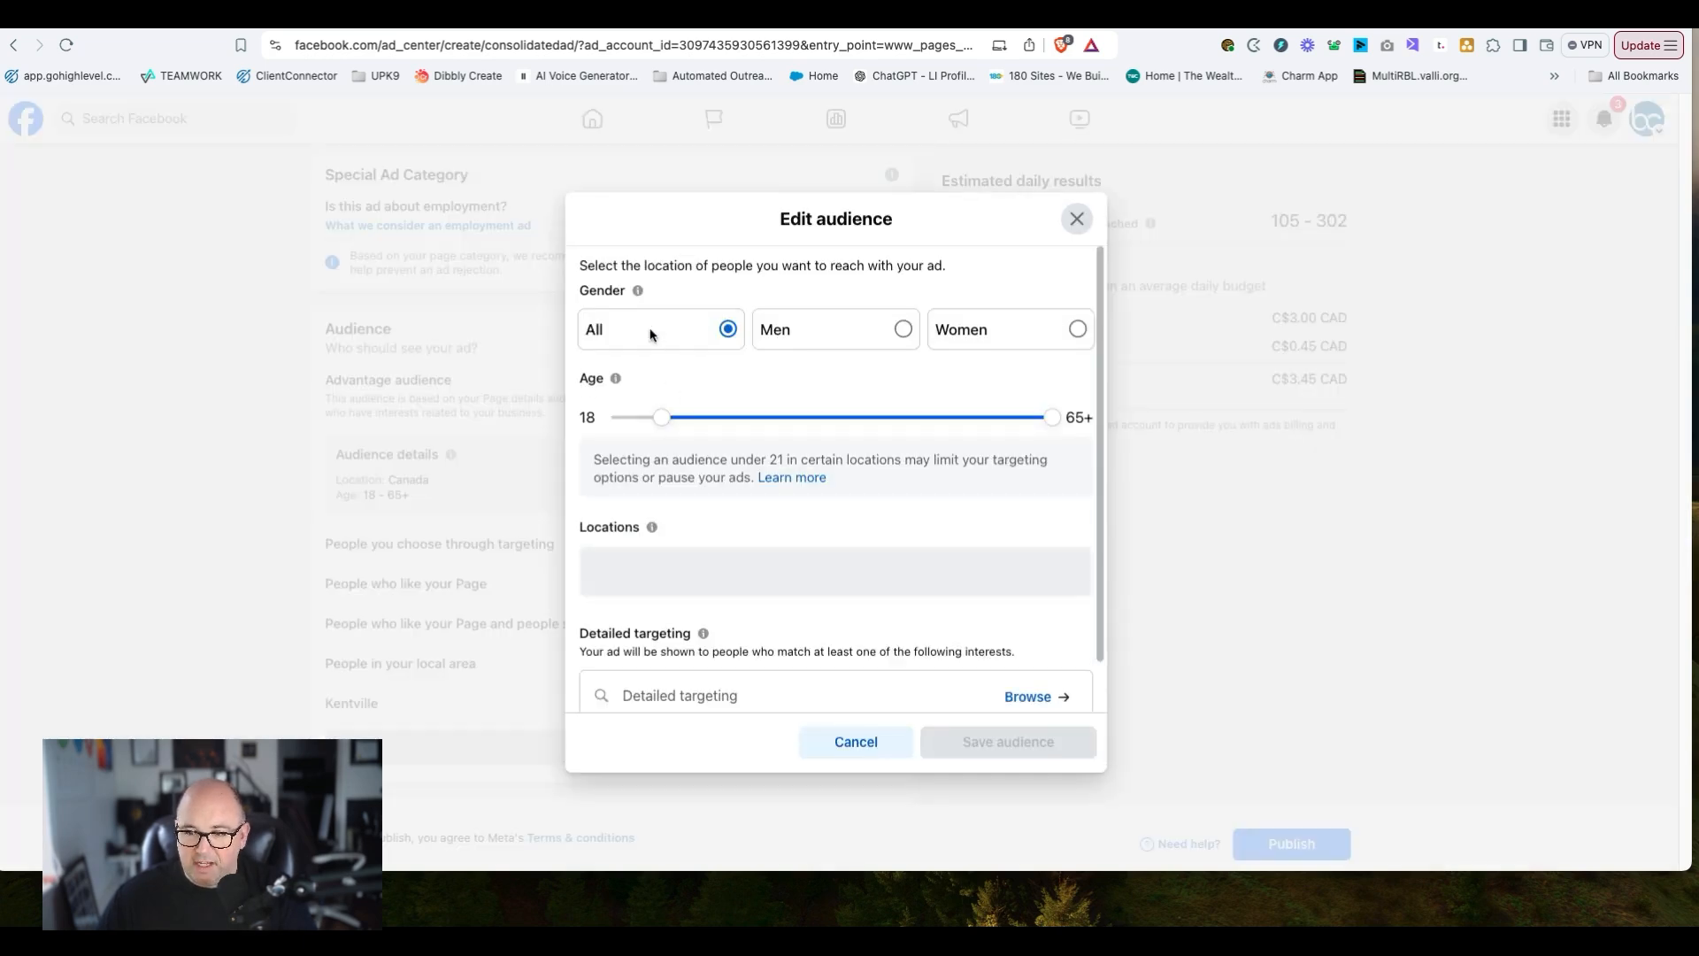
pyautogui.click(855, 743)
# - Set the ad to end on a chosen date with a 7-day duration instead of running continuously
pyautogui.scroll(-1, 720, 549)
pyautogui.scroll(-6, 720, 550)
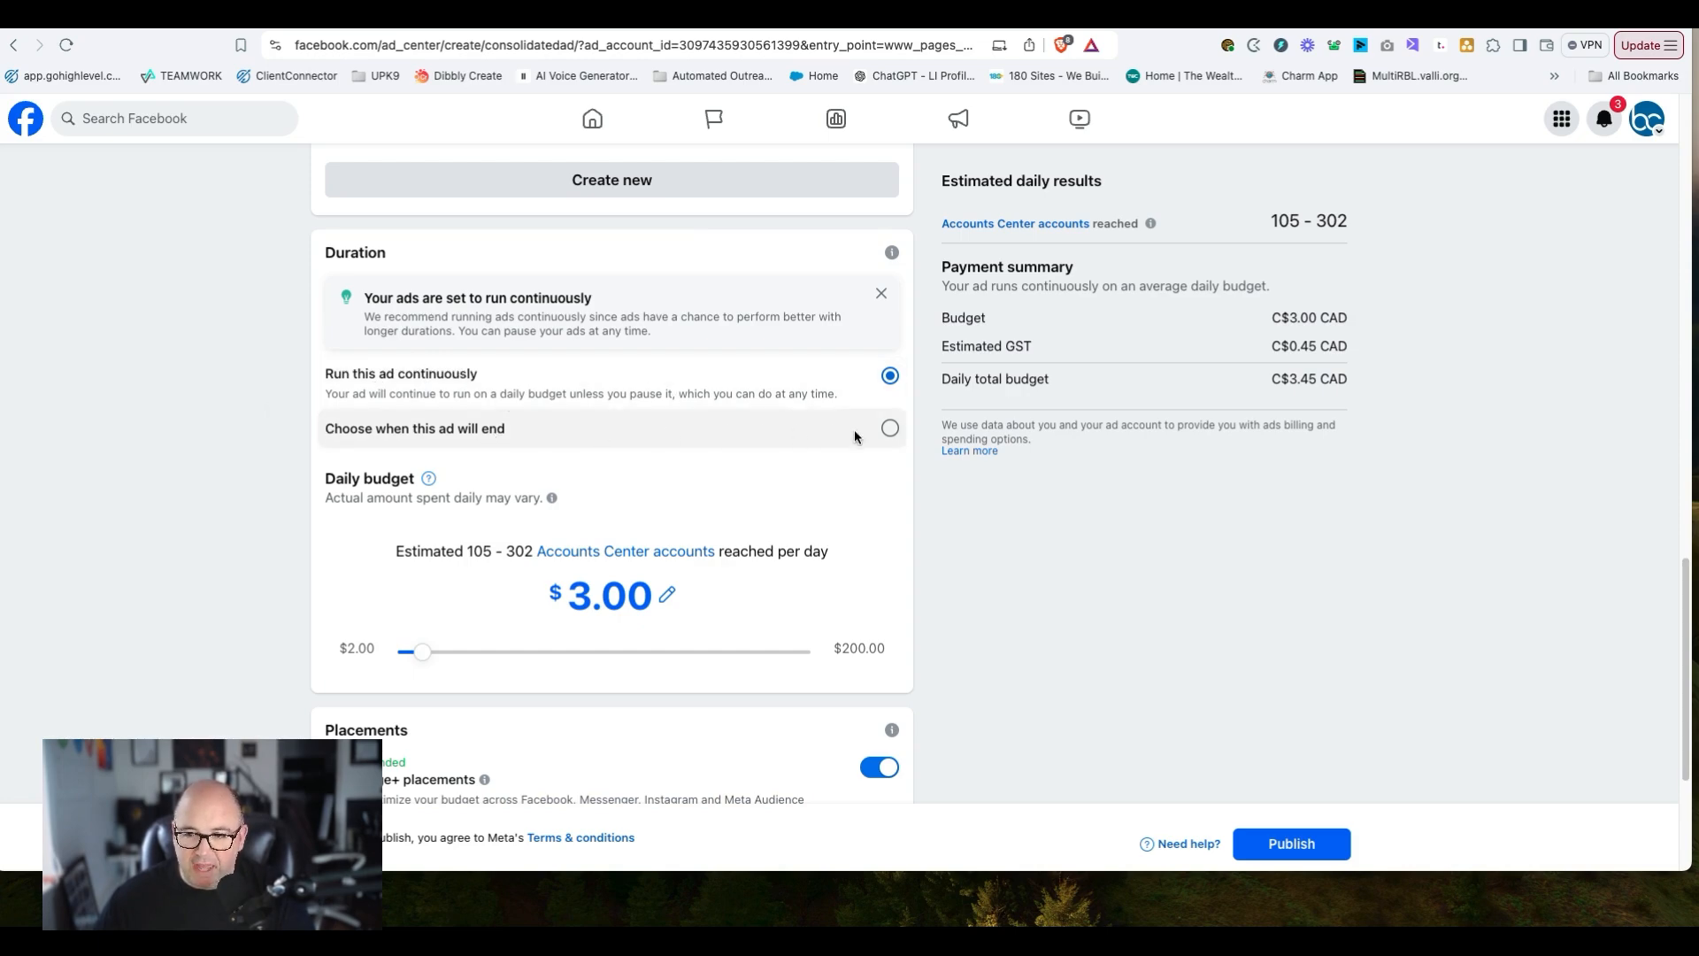
pyautogui.click(889, 428)
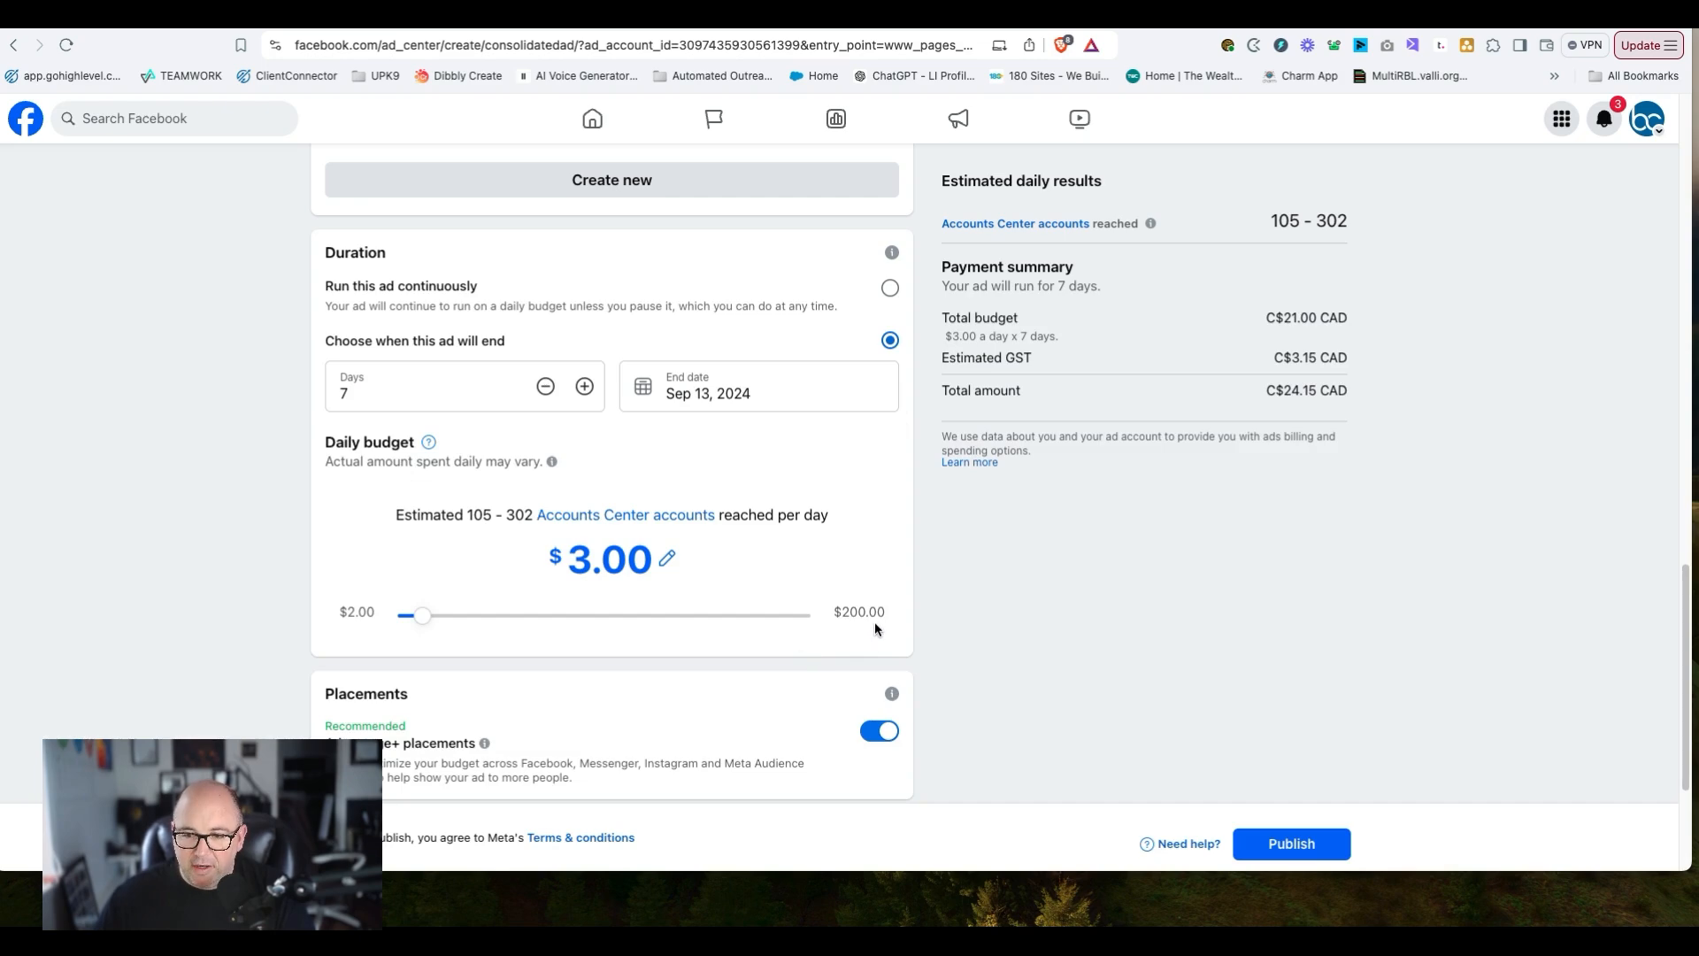
pyautogui.click(400, 389)
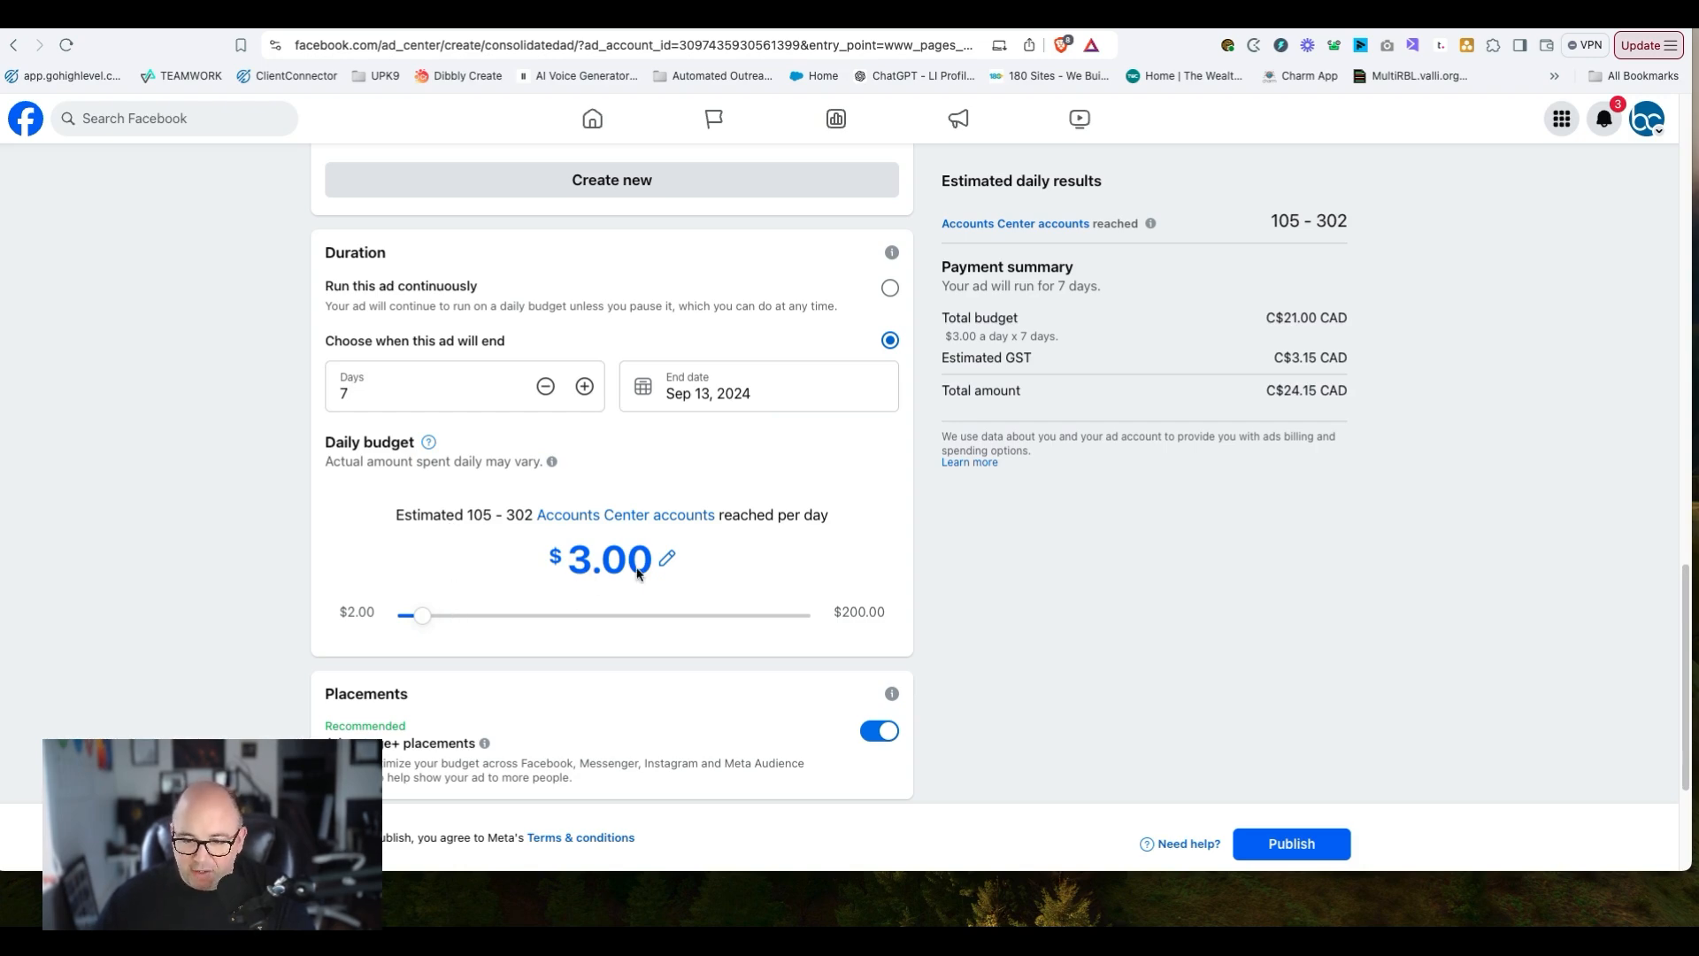
# - Try different daily budgets and settle on $10.00, and review the ad's placements, pixel and payment method
pyautogui.moveTo(425, 617); pyautogui.dragTo(389, 628)
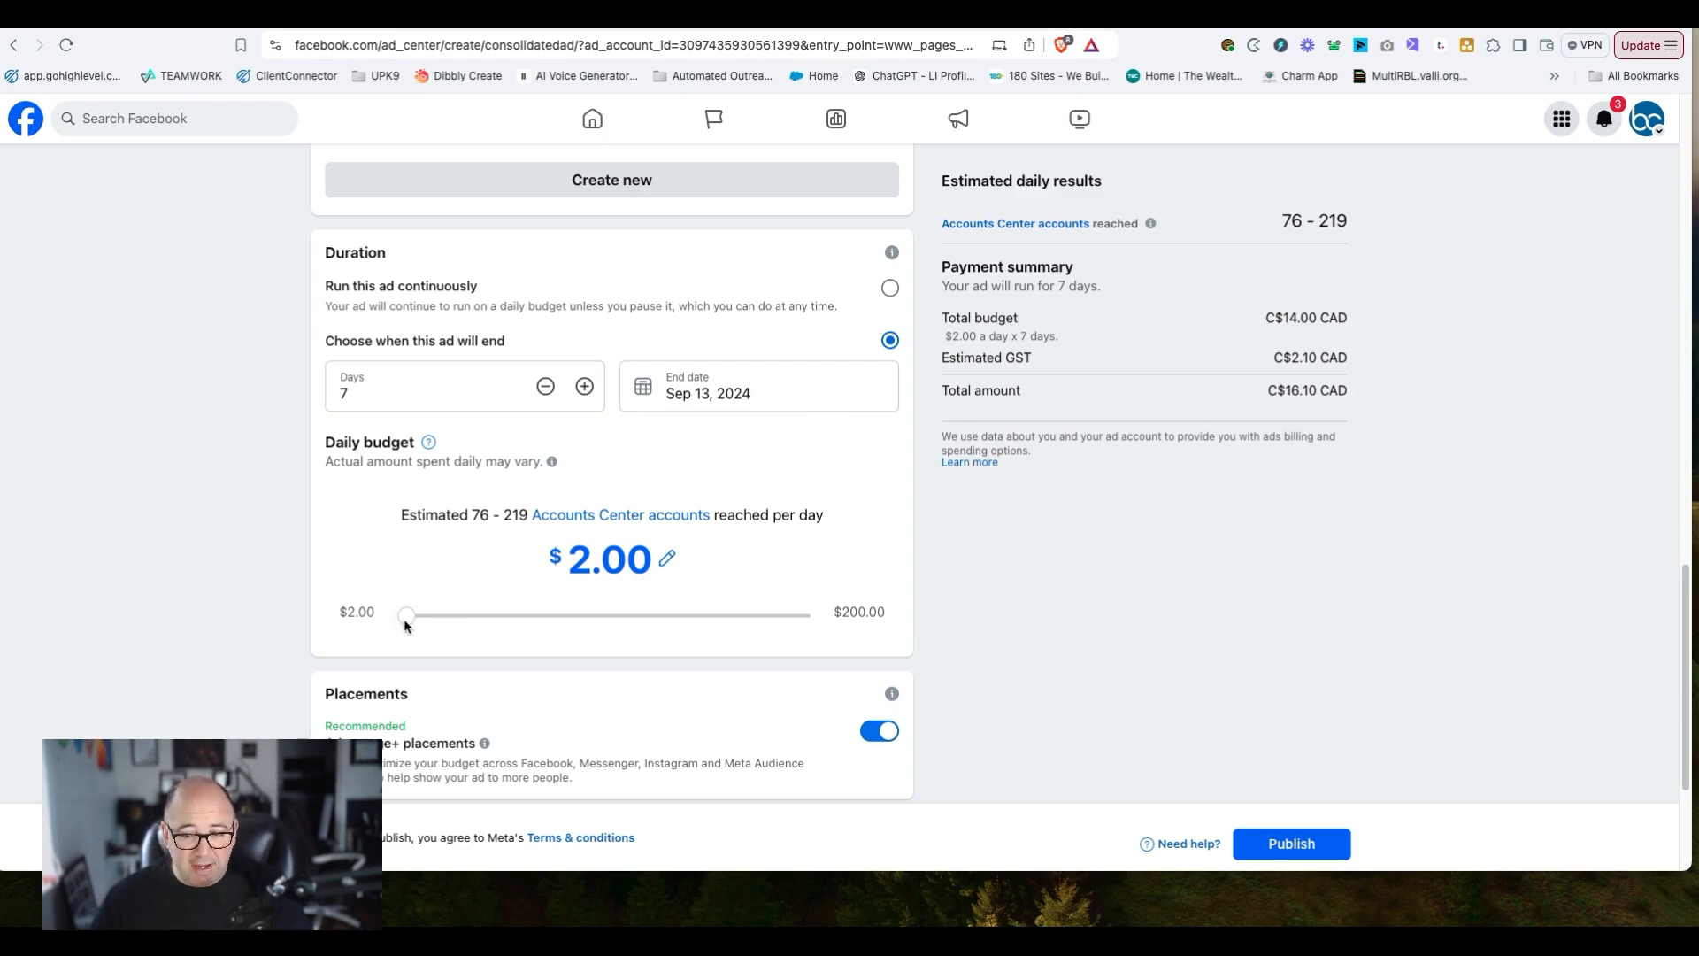
pyautogui.moveTo(406, 623); pyautogui.dragTo(522, 625)
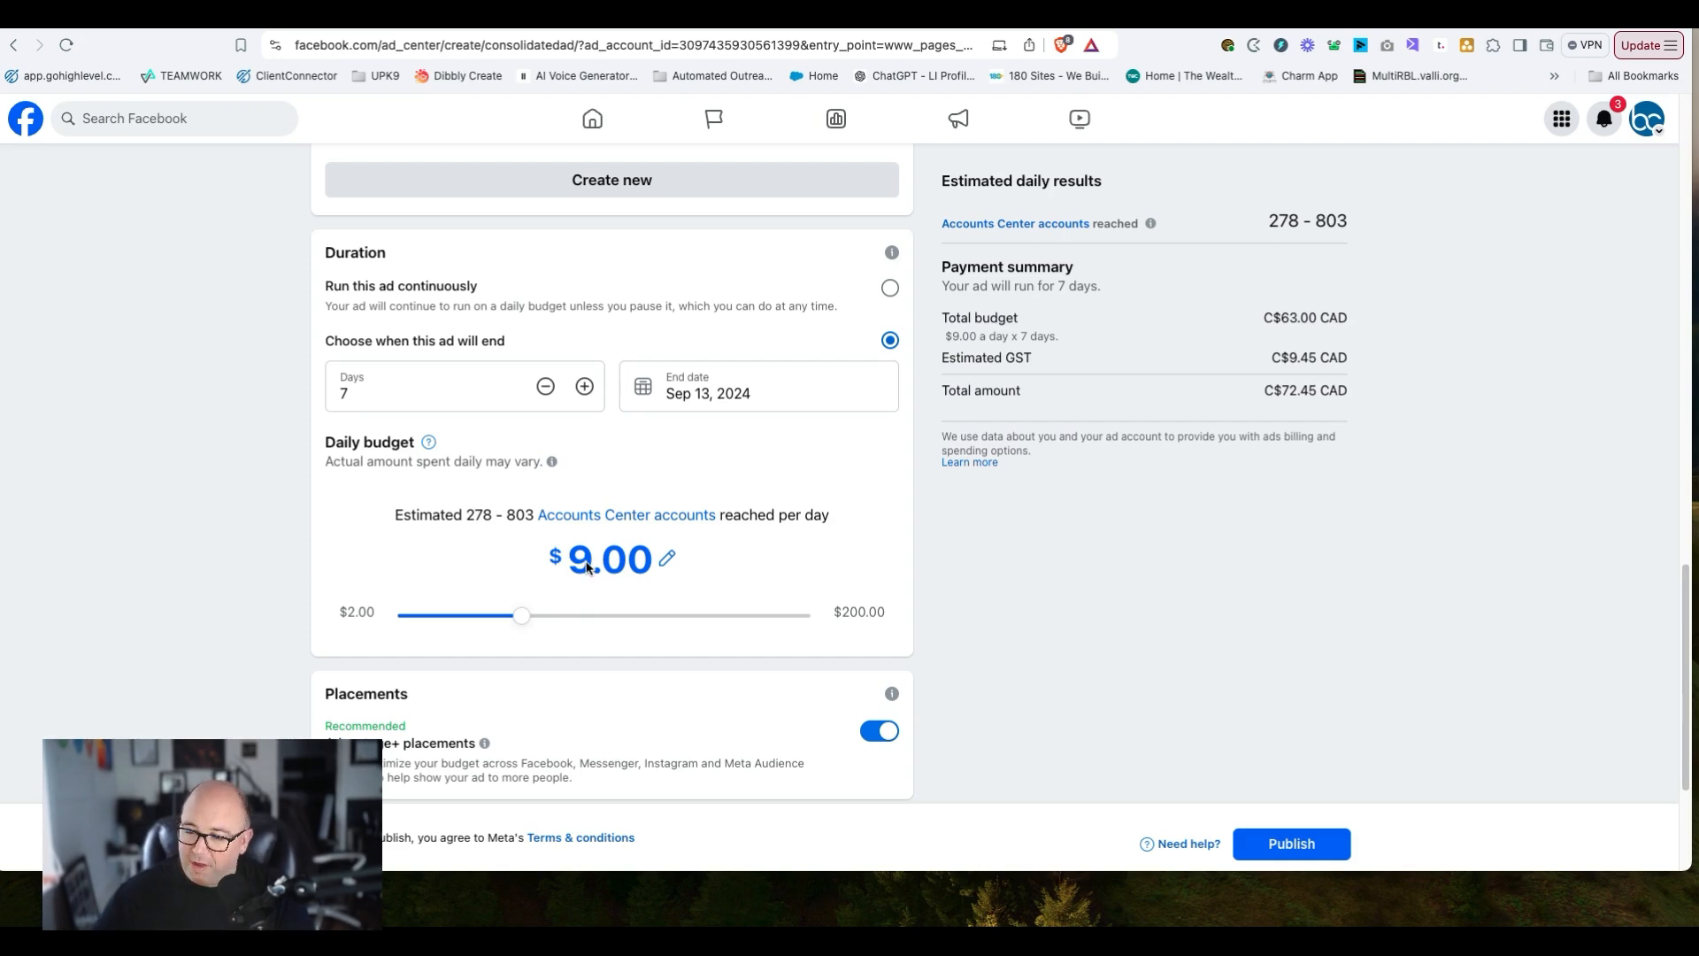
pyautogui.click(534, 615)
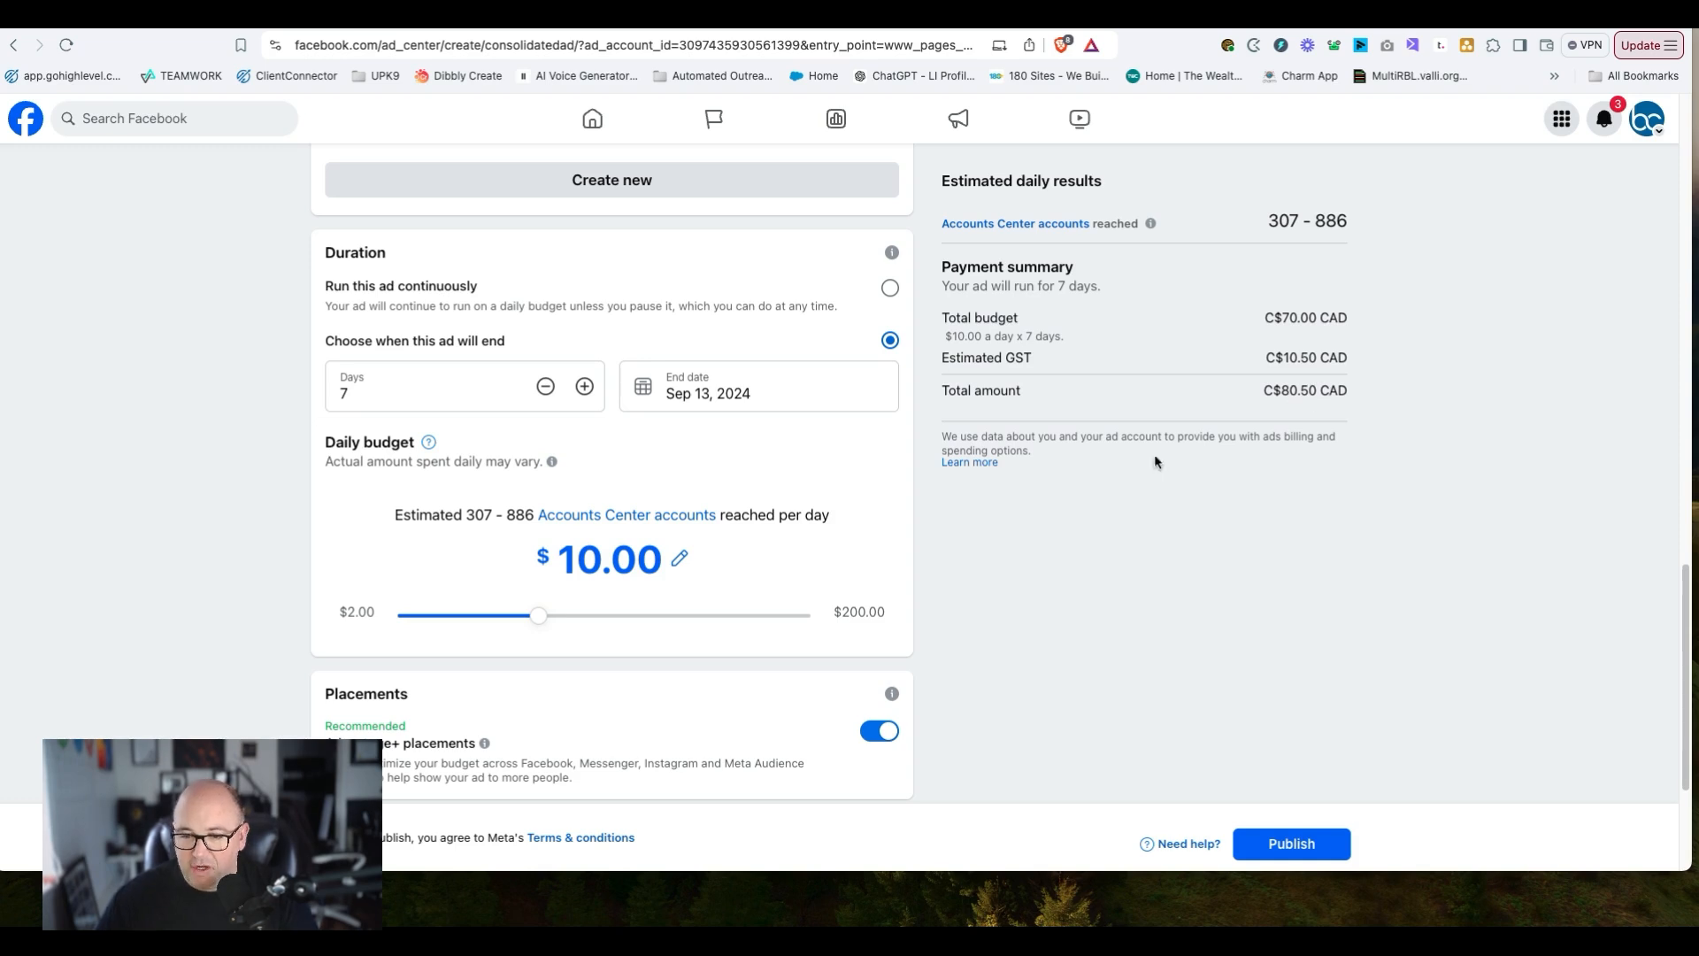
pyautogui.scroll(-5, 908, 611)
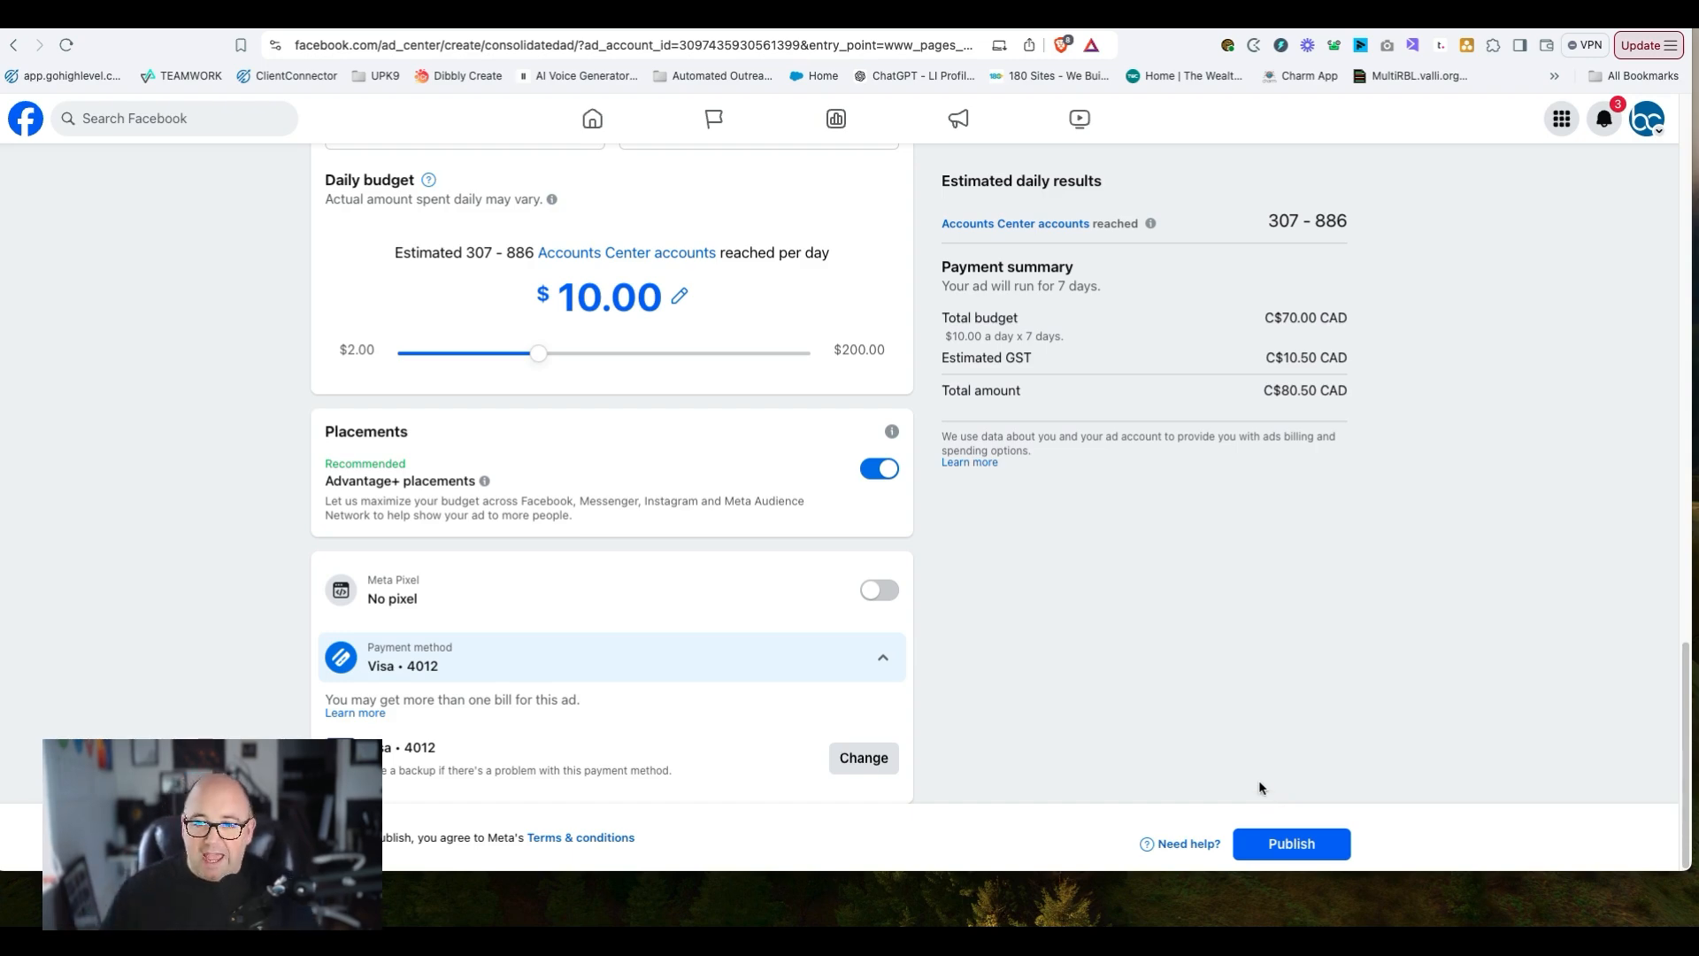
pyautogui.scroll(15, 273, 455)
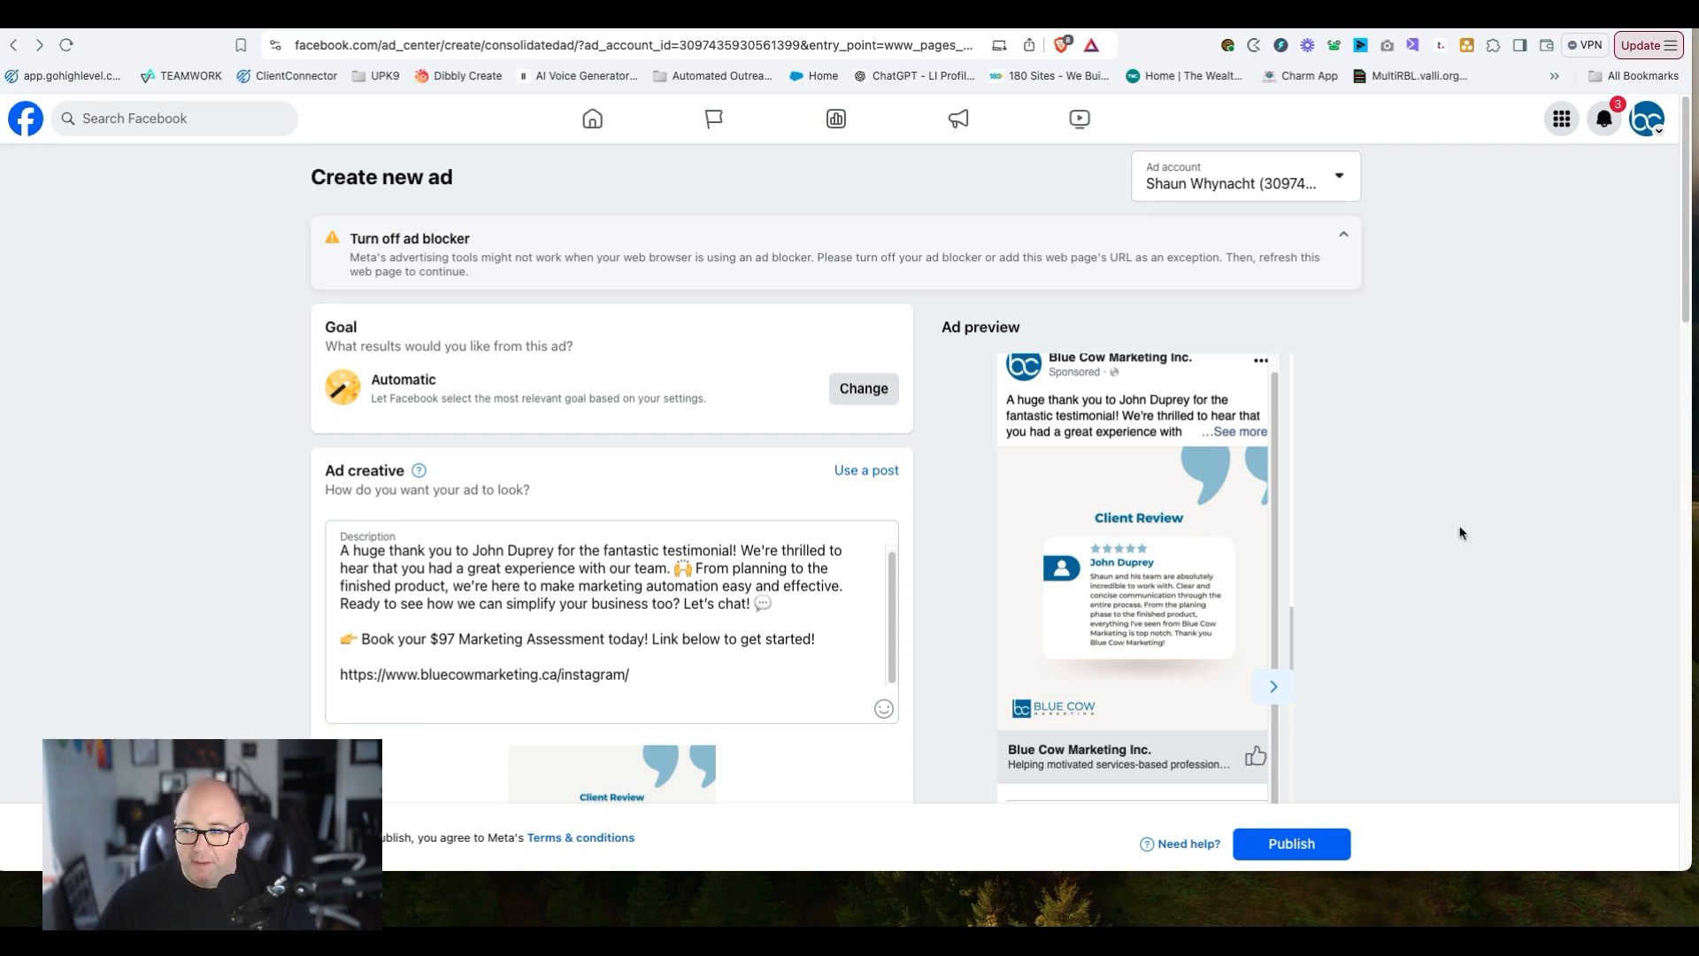
# - Leave the new ad unpublished and view the results of the completed Messages ad in Ad Center
pyautogui.click(591, 118)
pyautogui.click(893, 336)
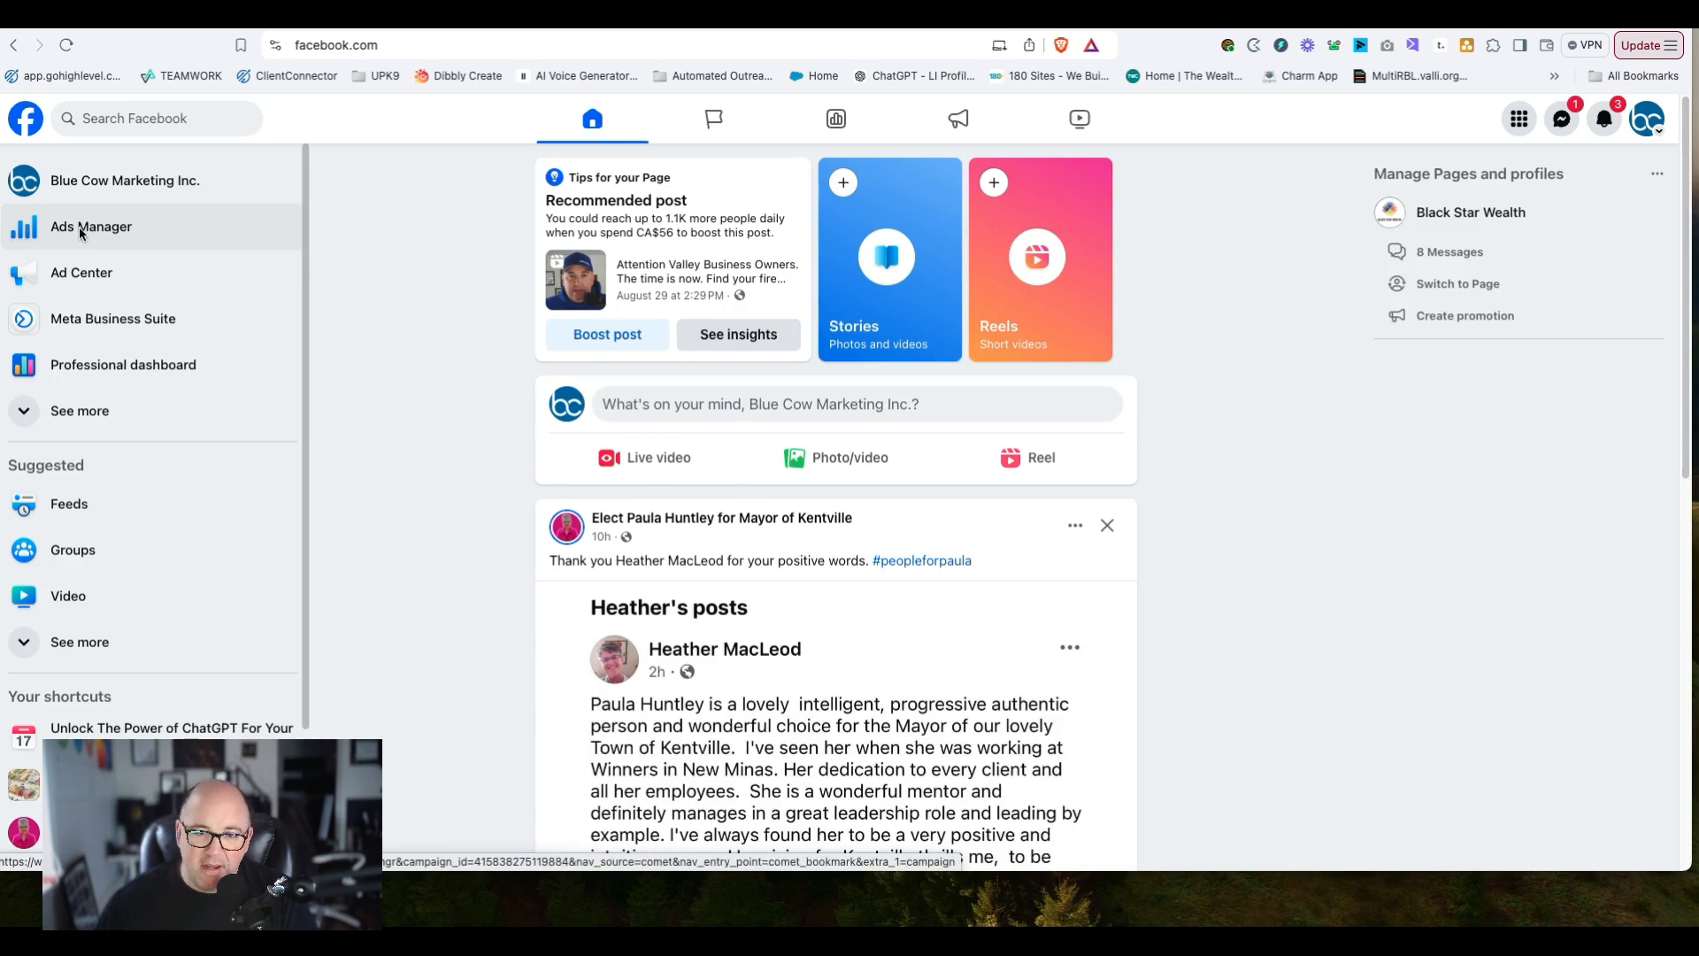
pyautogui.click(80, 274)
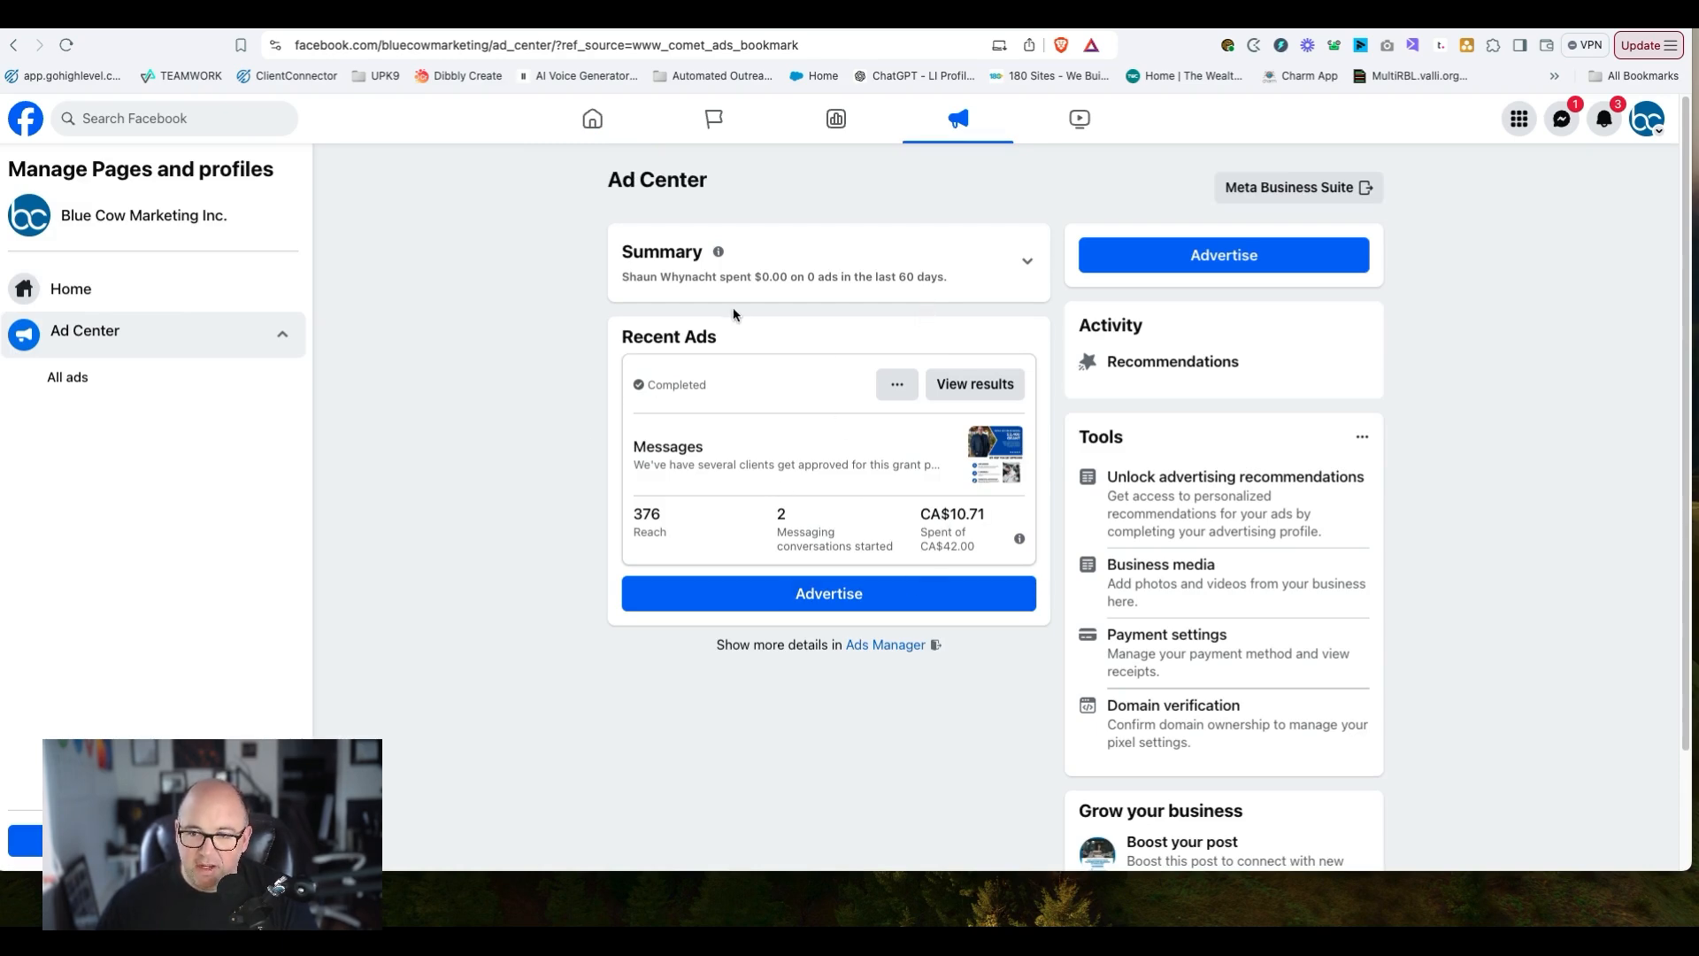
pyautogui.click(973, 385)
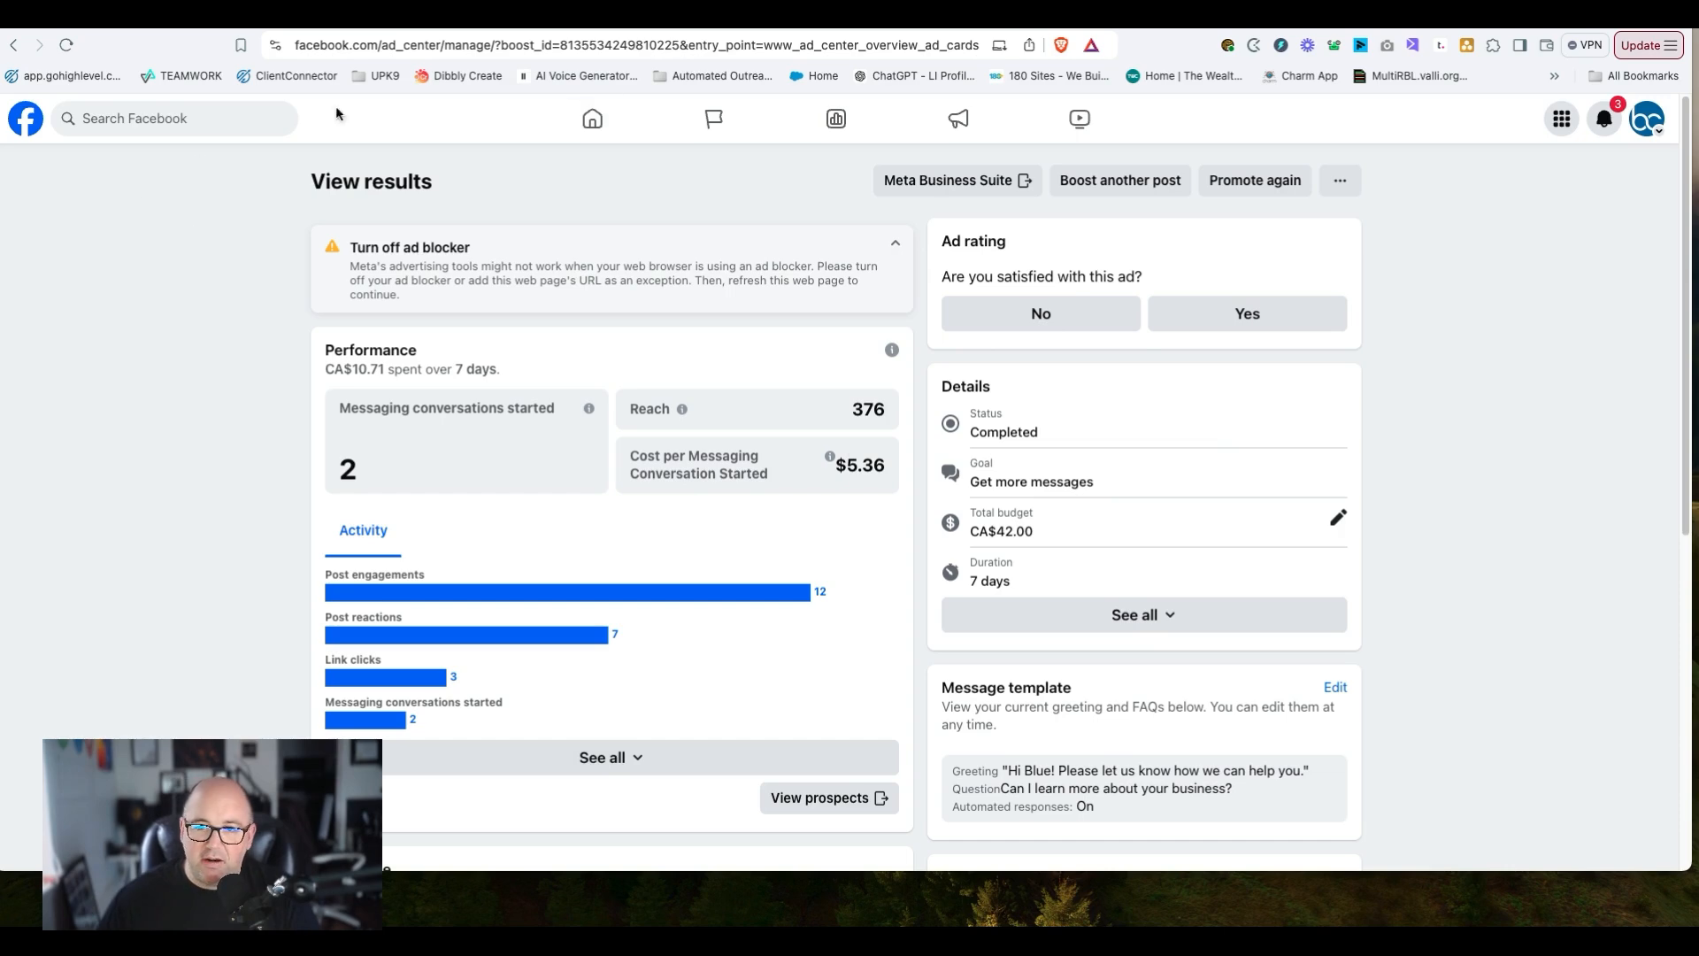
# - Switch to Ads Manager and examine the campaigns' reach, impressions, amount spent and end dates
pyautogui.click(611, 131)
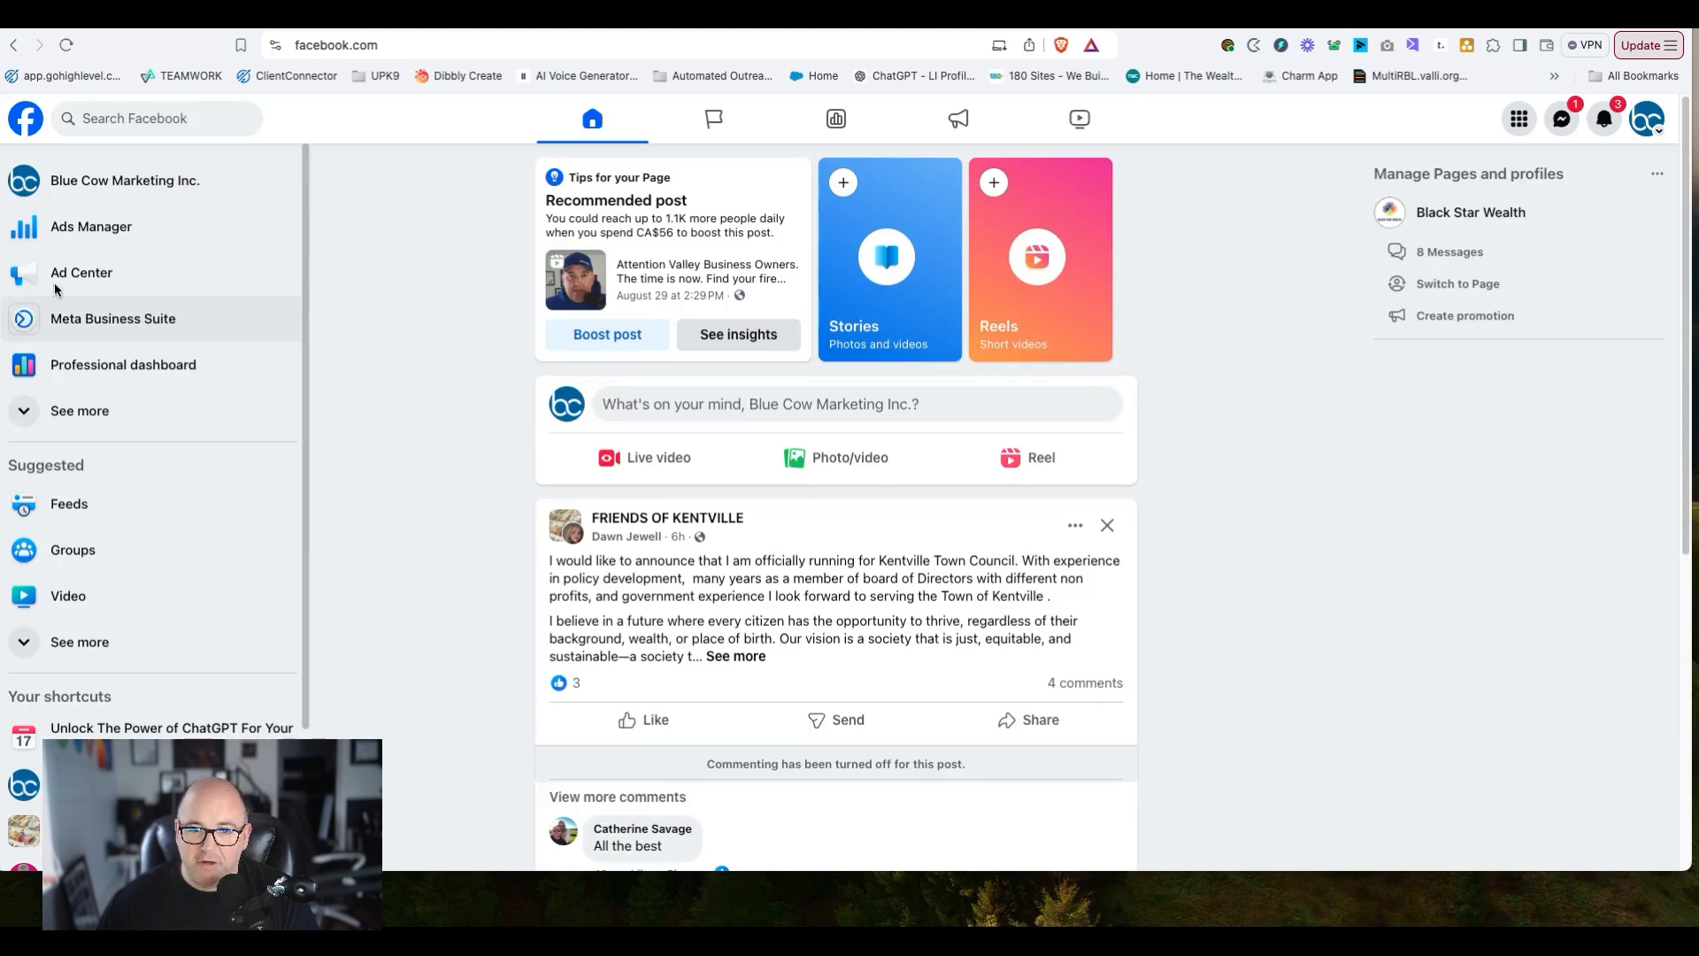
pyautogui.click(90, 227)
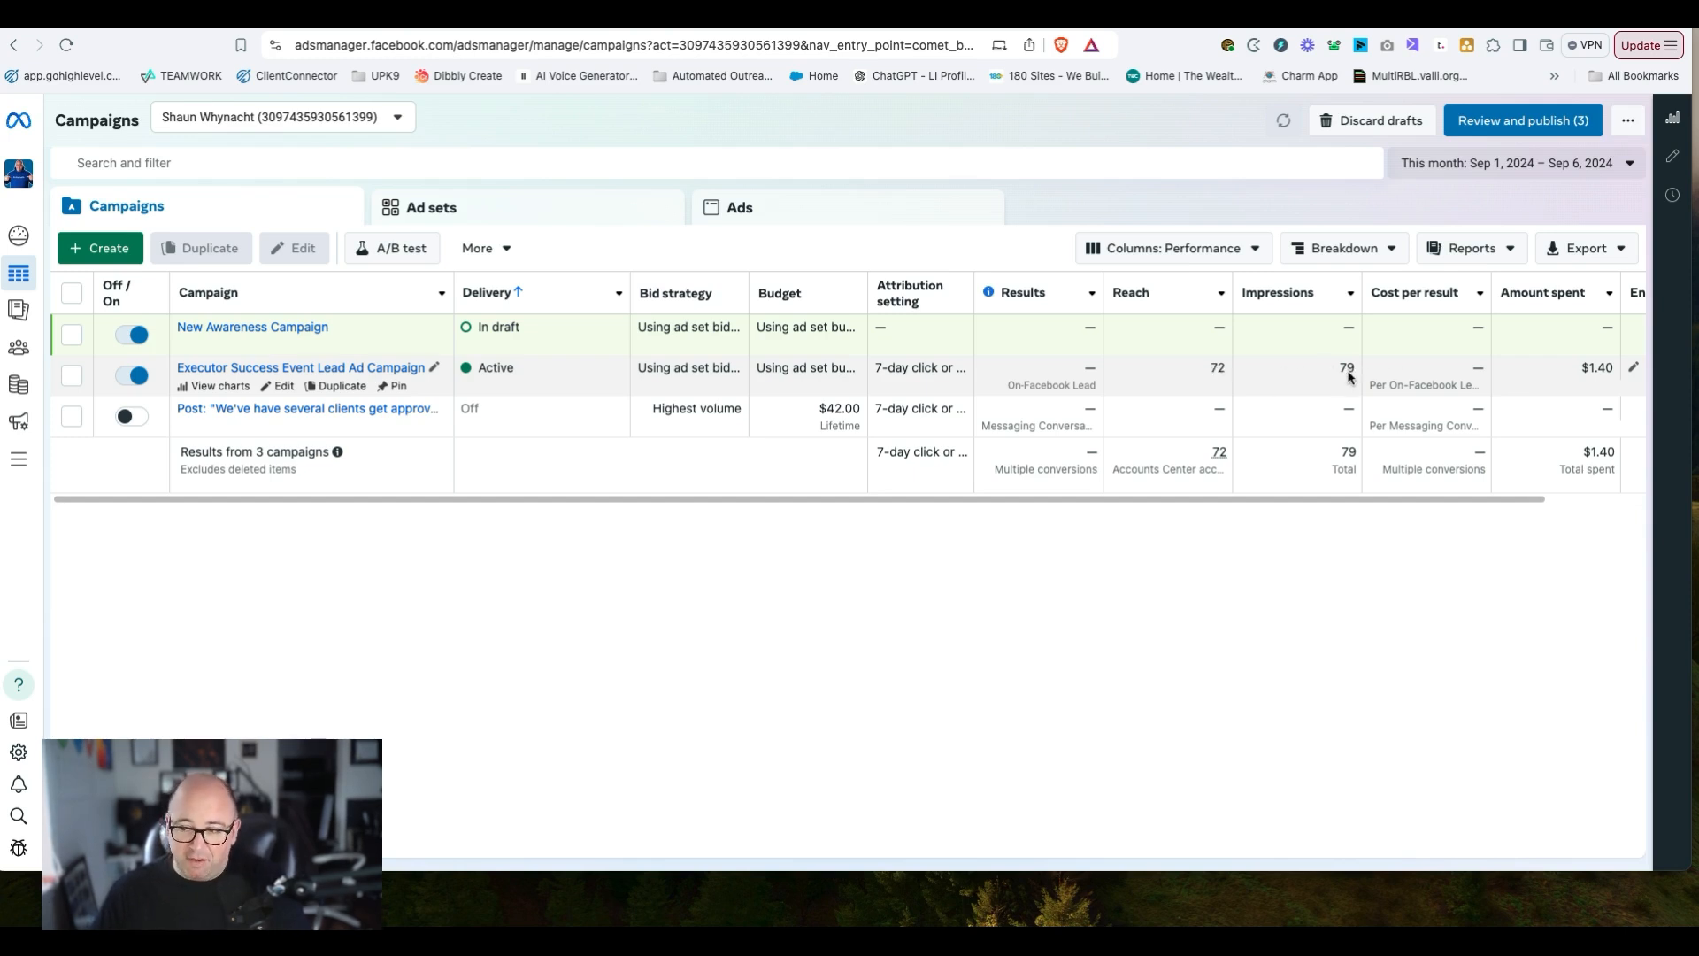
pyautogui.hscroll(3, 1327, 497)
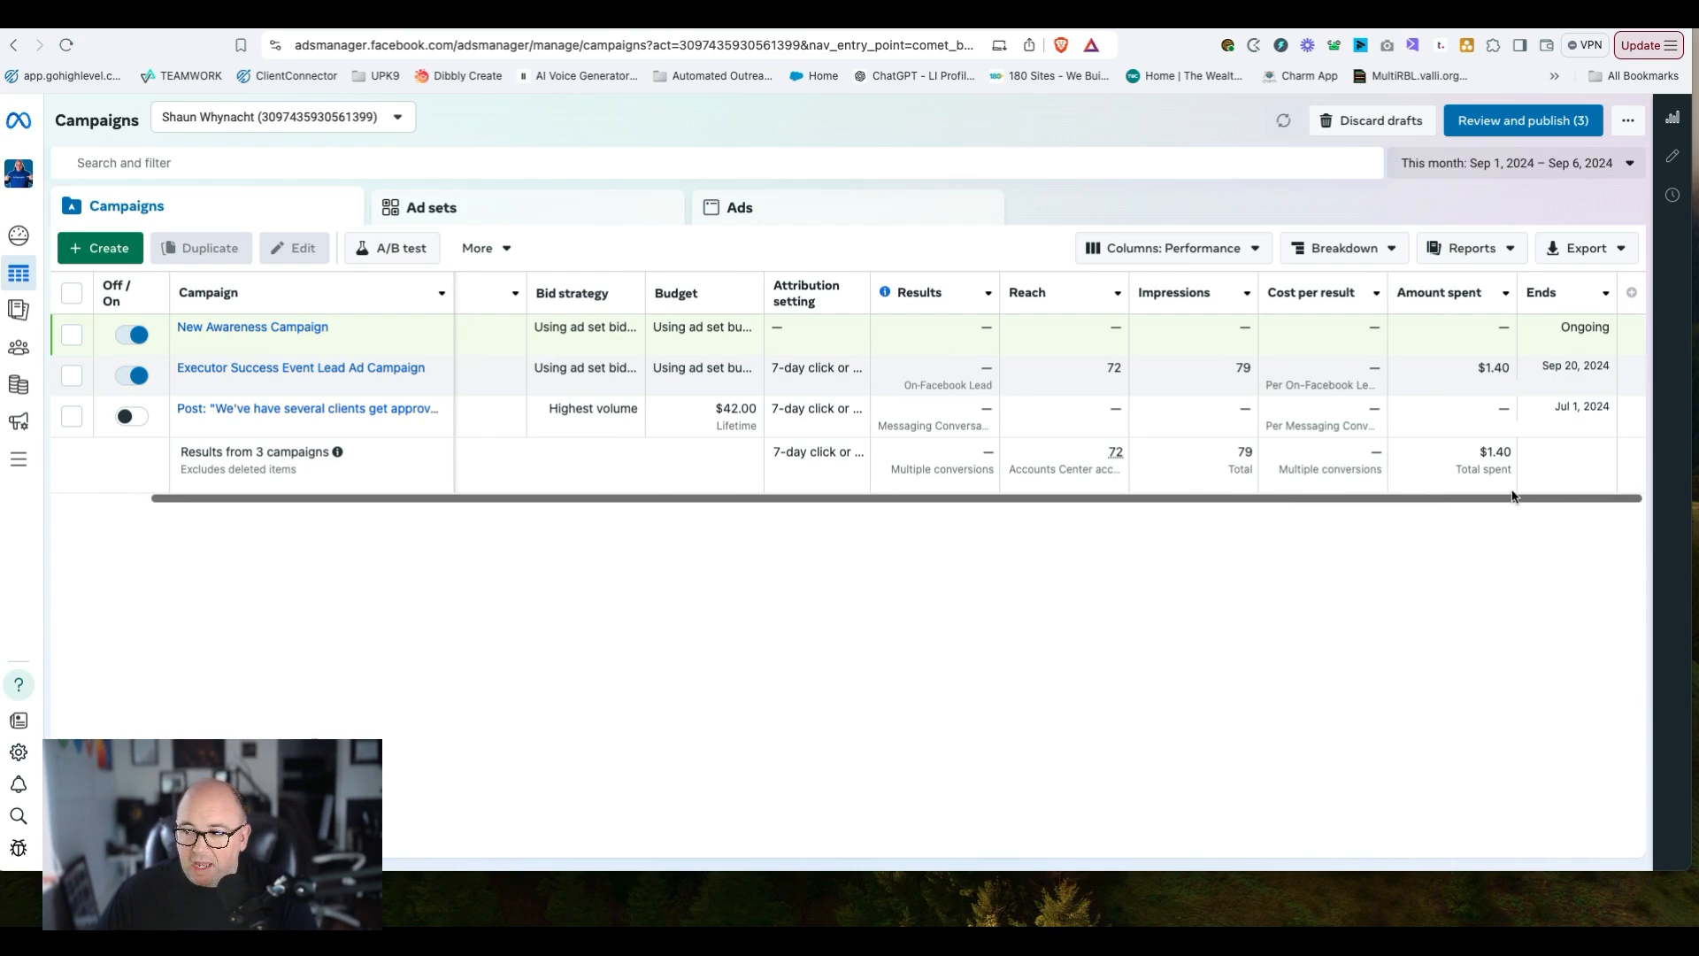
# - View the column presets and breakdown options of the campaigns table and leave them without choosing anything
pyautogui.click(1229, 252)
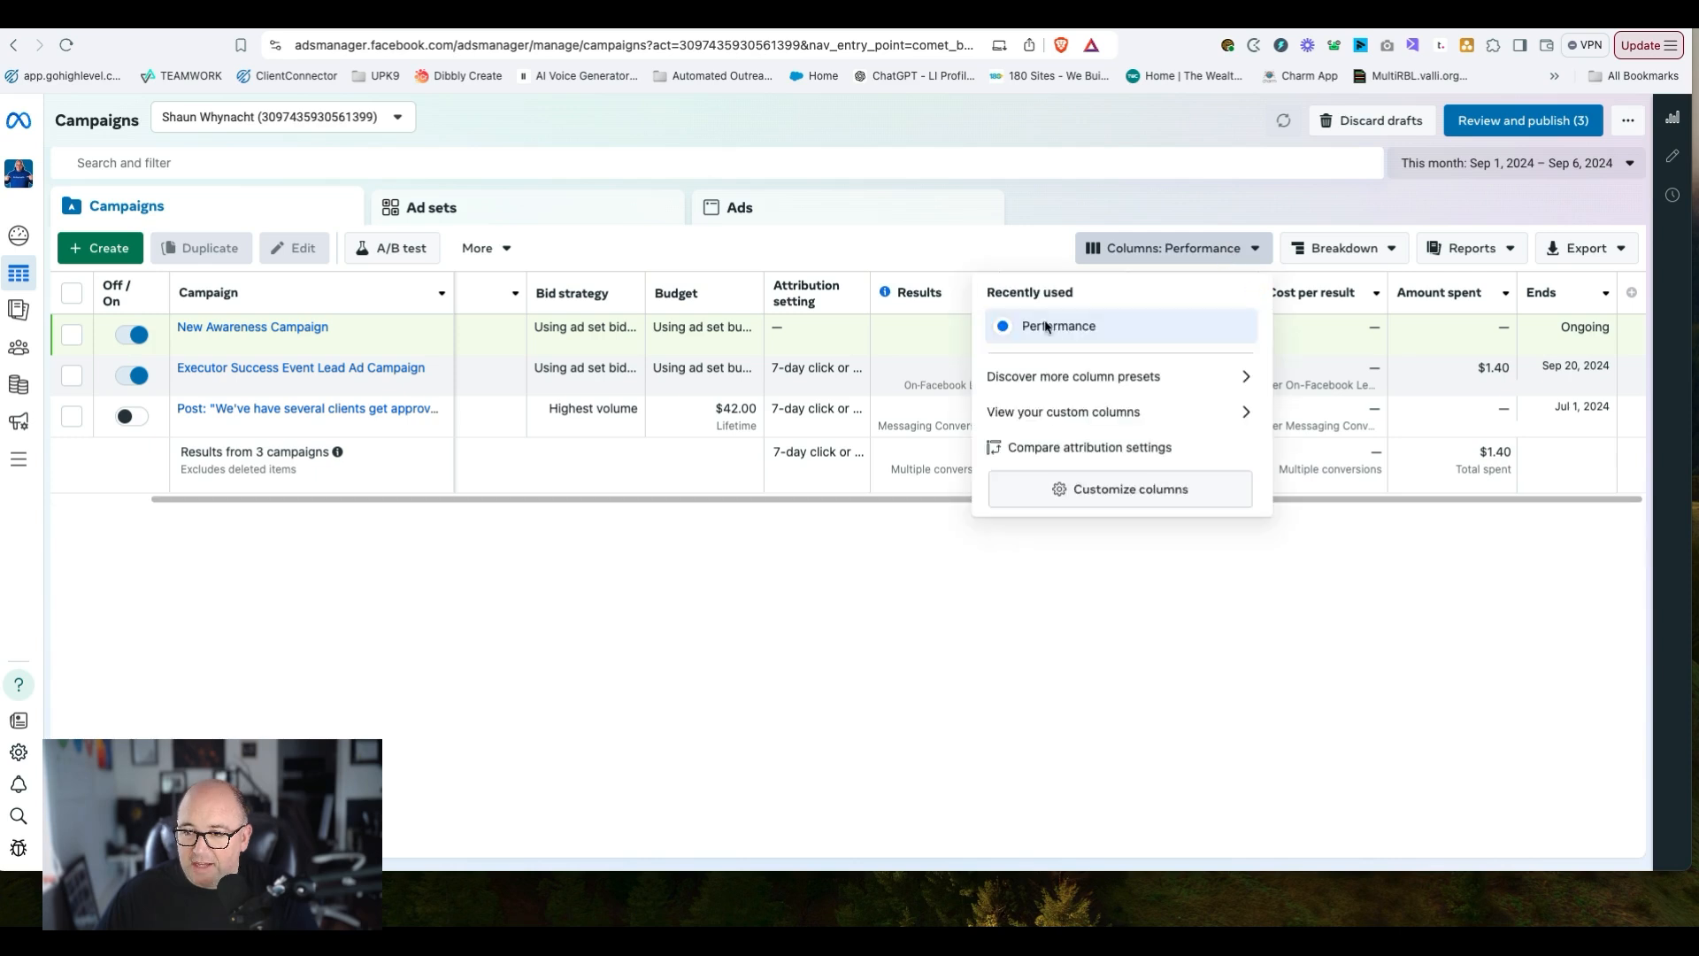
pyautogui.click(1358, 247)
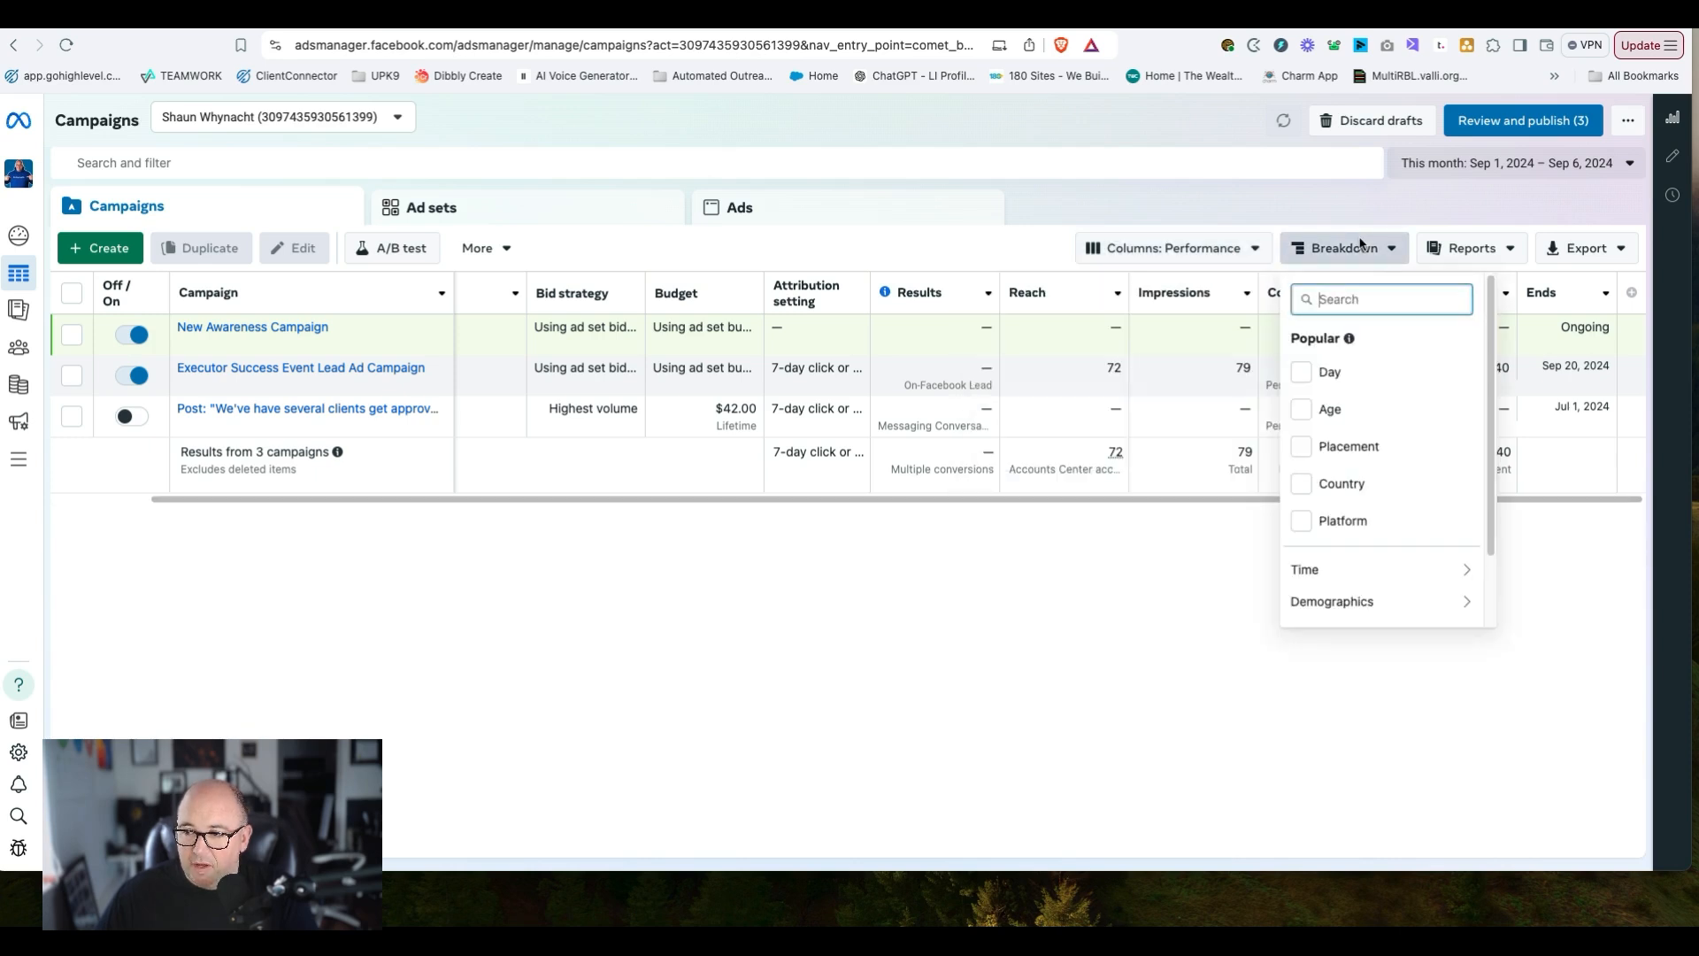
pyautogui.moveTo(1339, 544)
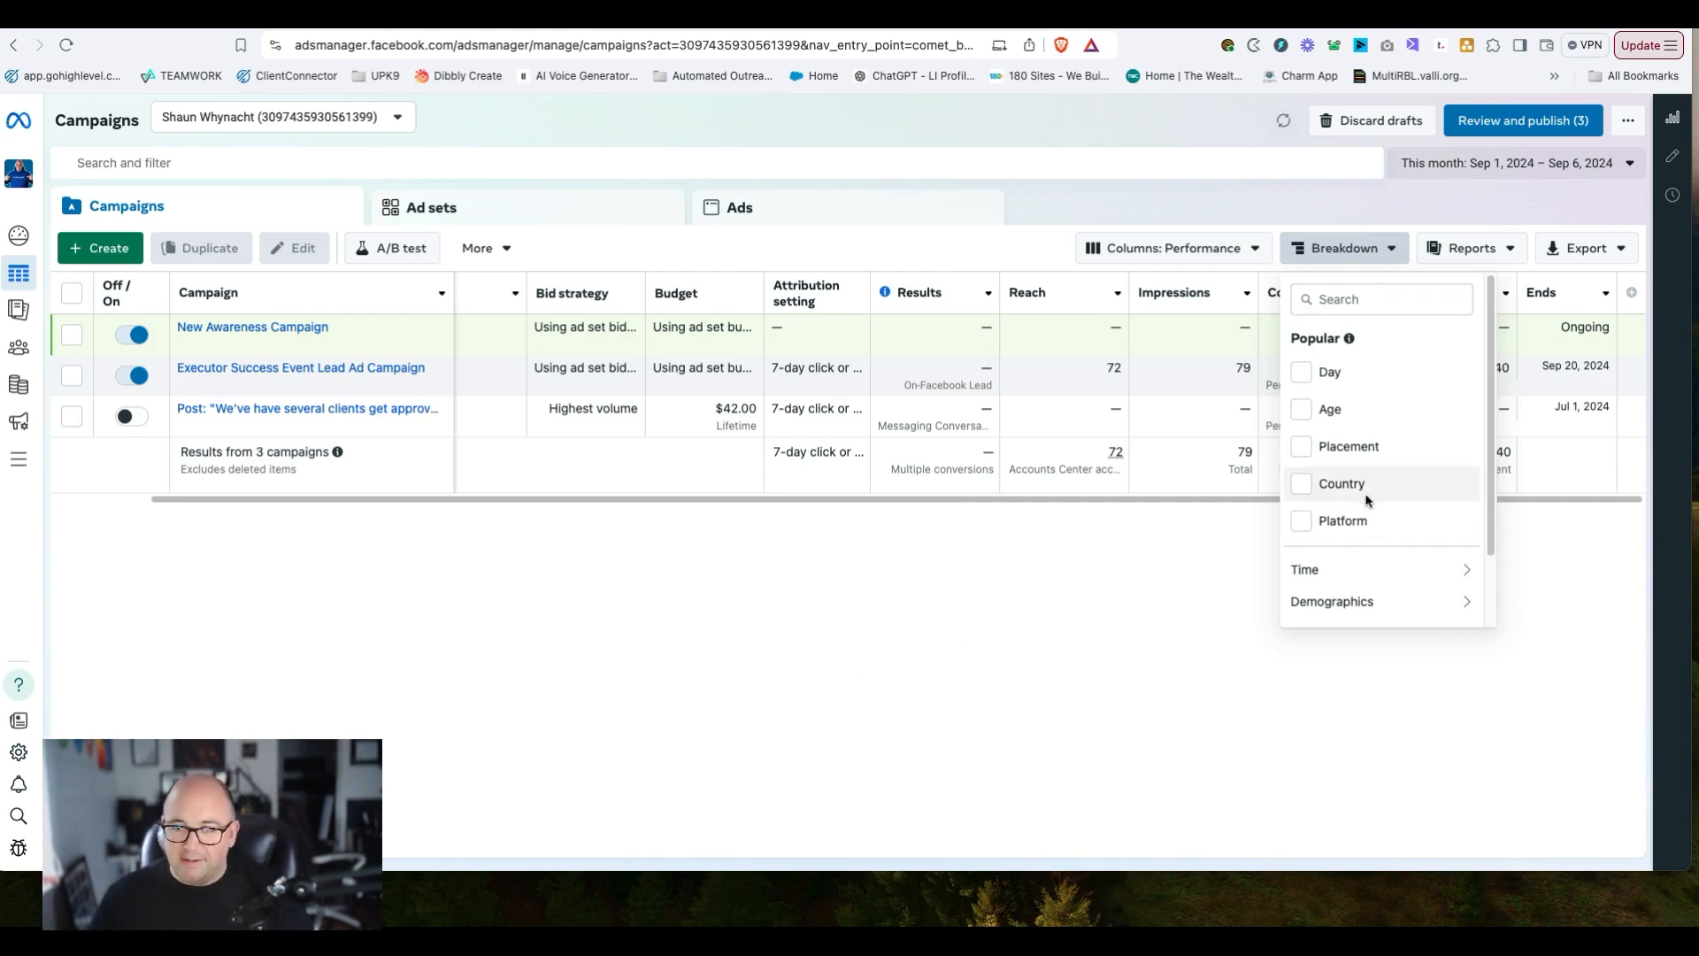
pyautogui.click(1144, 595)
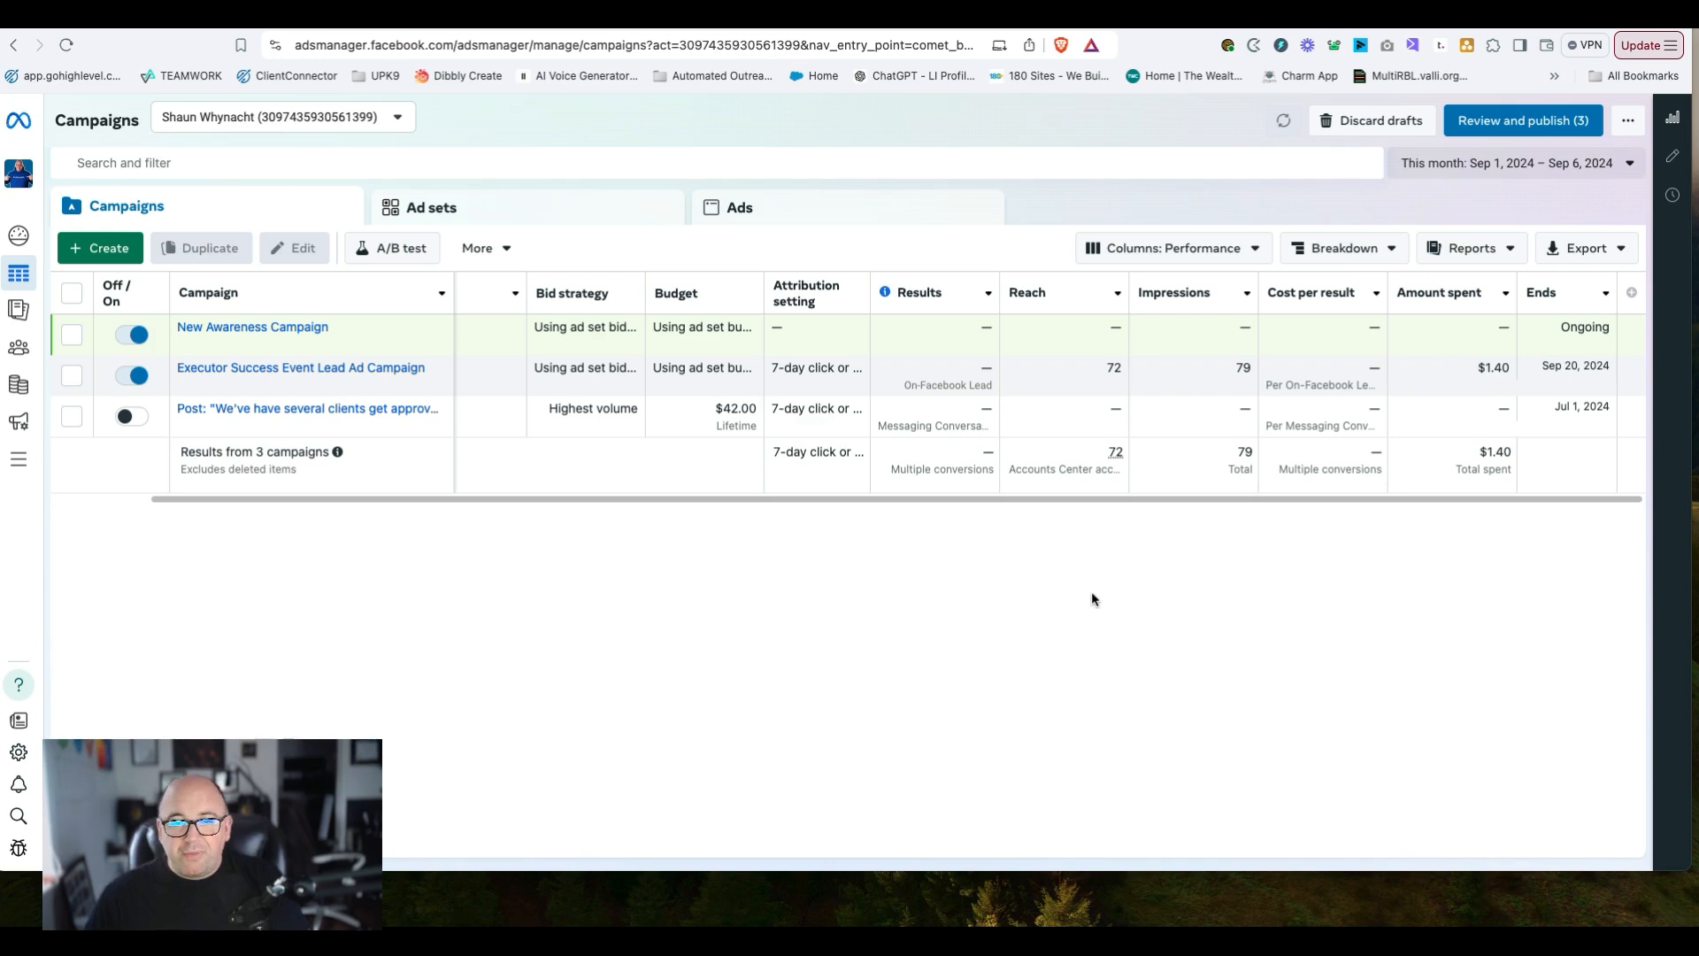